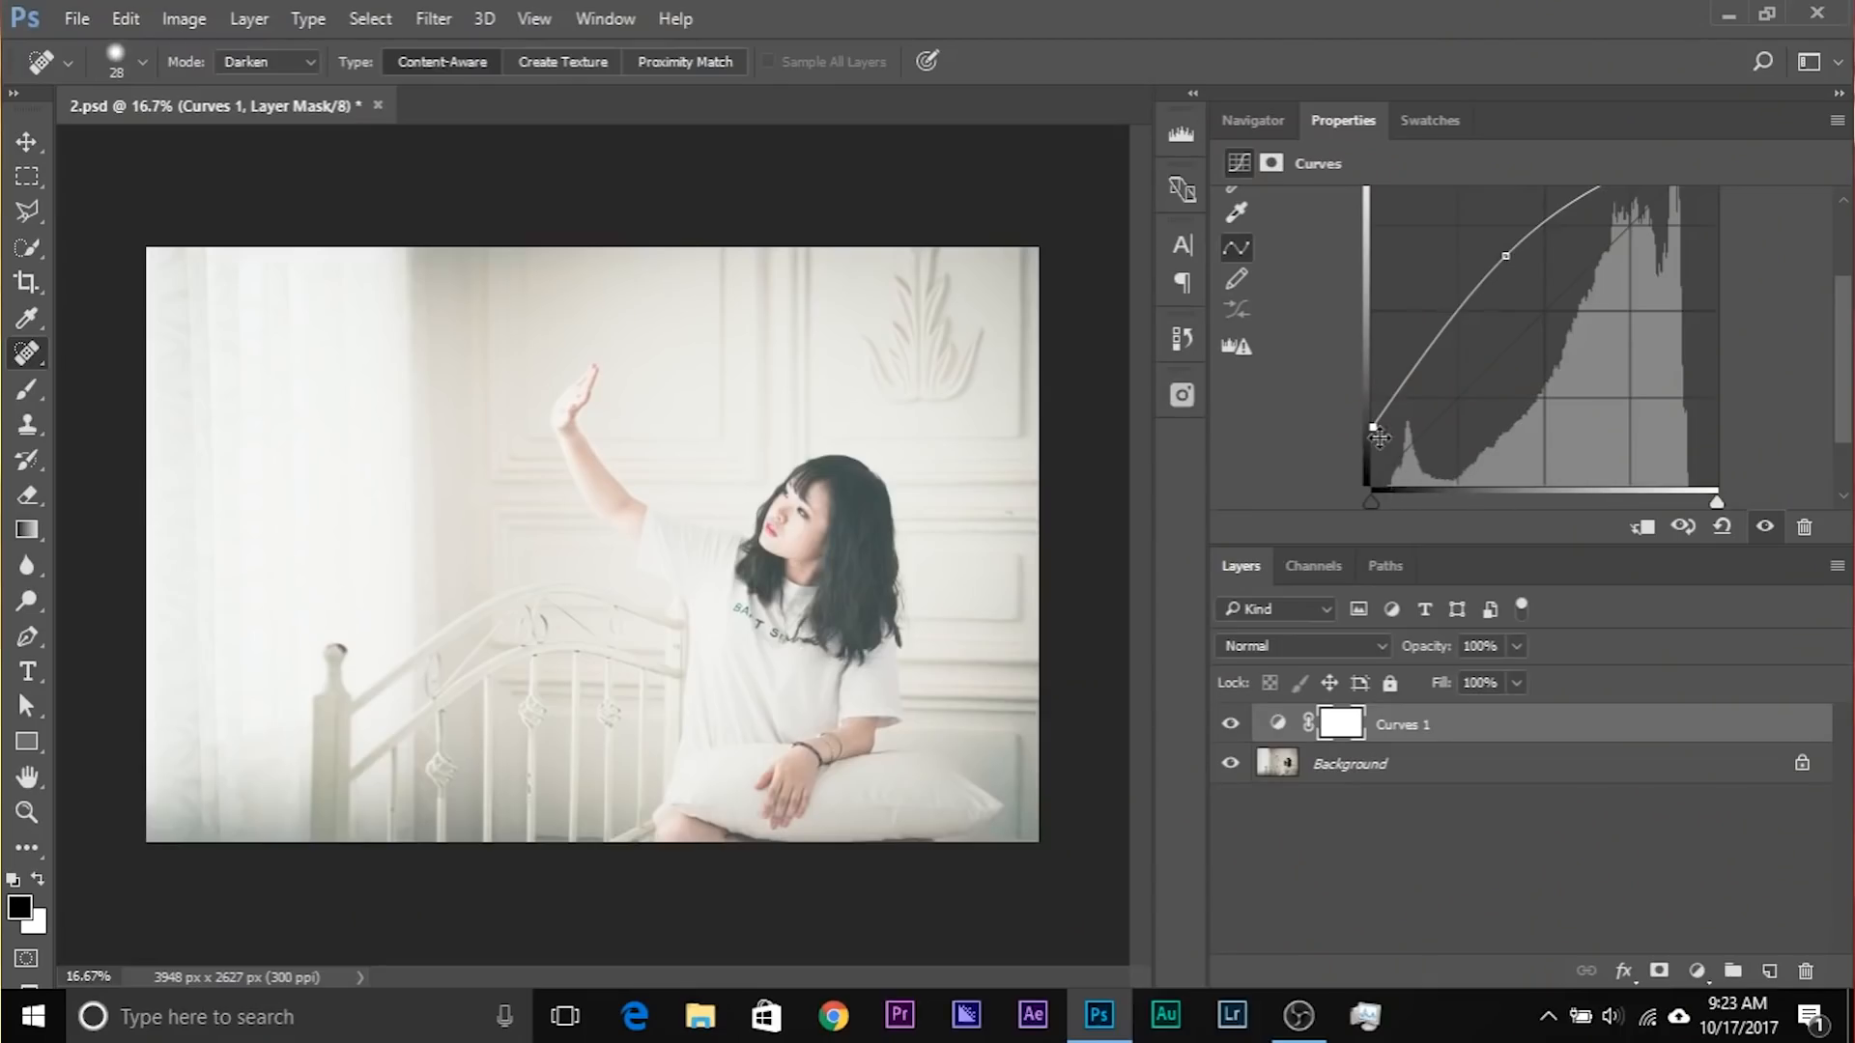
# Step: Lift the black point of the Curves 1 RGB curve to an output of 44
pyautogui.moveTo(1379, 437); pyautogui.dragTo(1371, 396)
pyautogui.scroll(-2, 1358, 391)
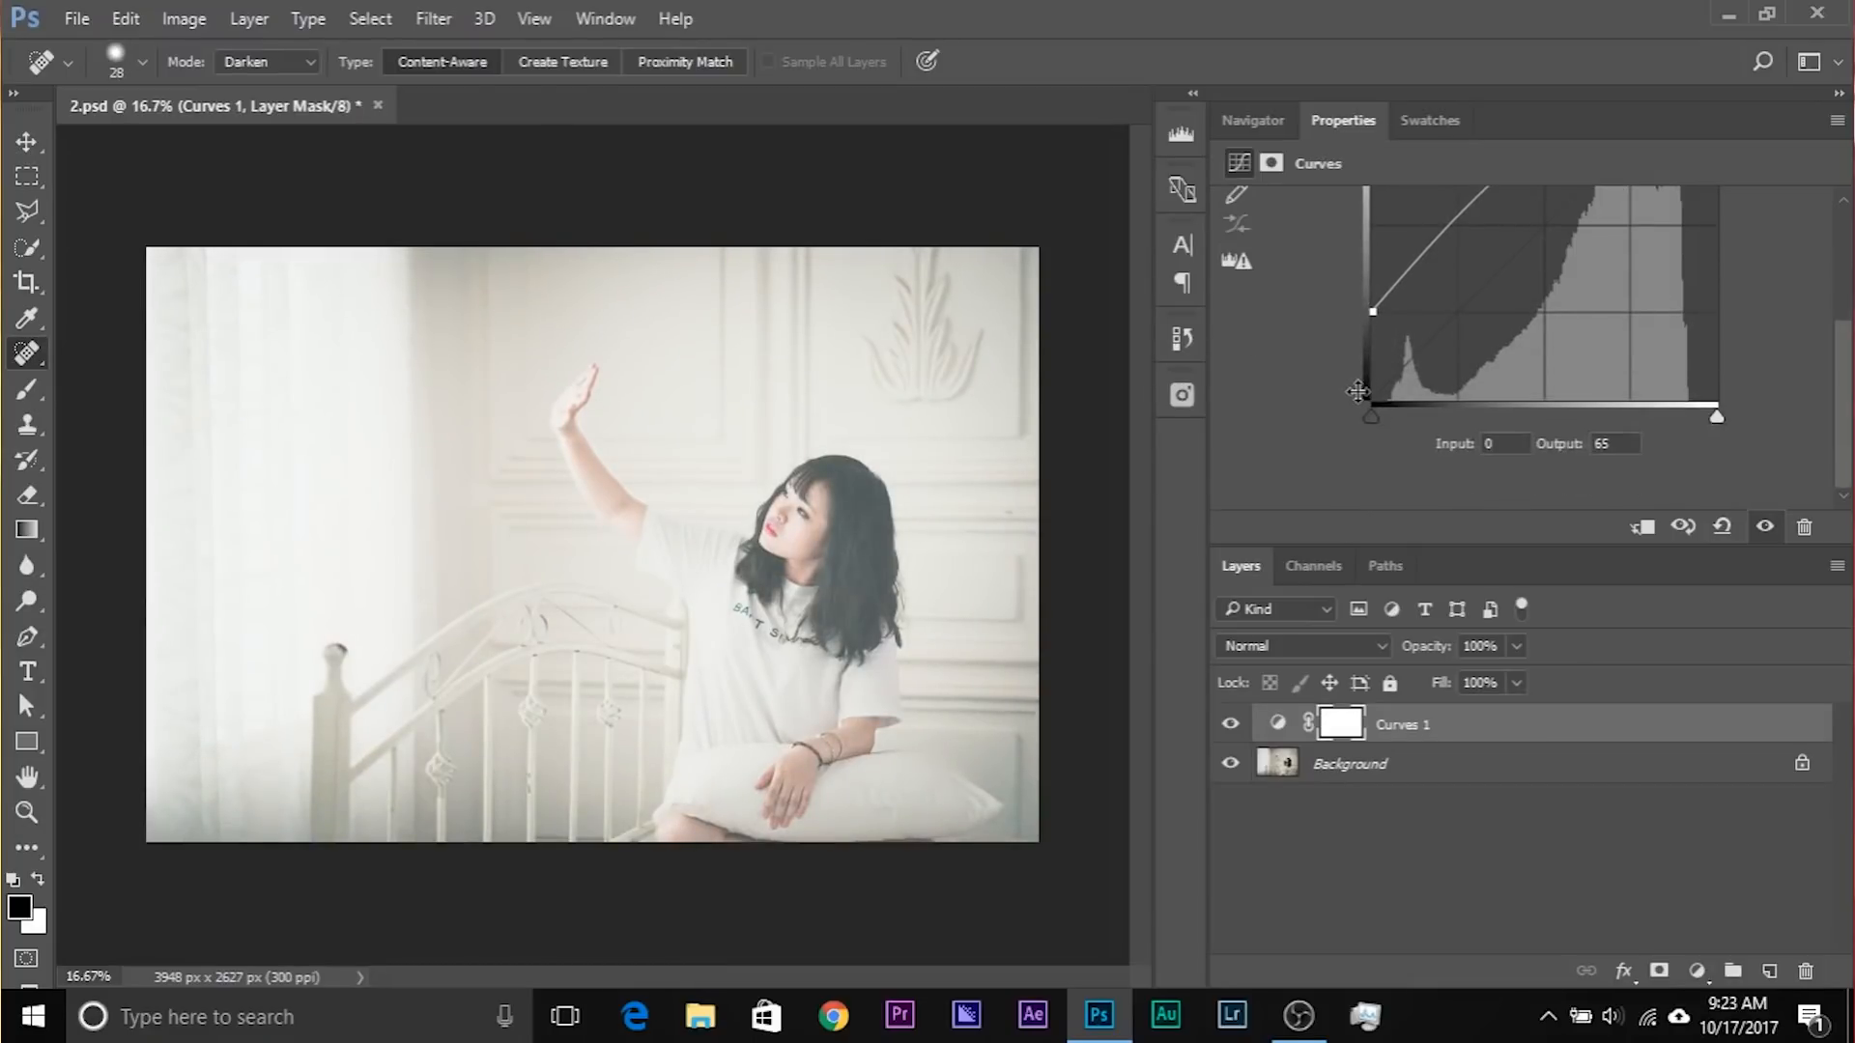
pyautogui.moveTo(1374, 314)
pyautogui.mouseDown()
pyautogui.moveTo(1373, 404)
pyautogui.moveTo(1373, 338)
pyautogui.mouseUp()
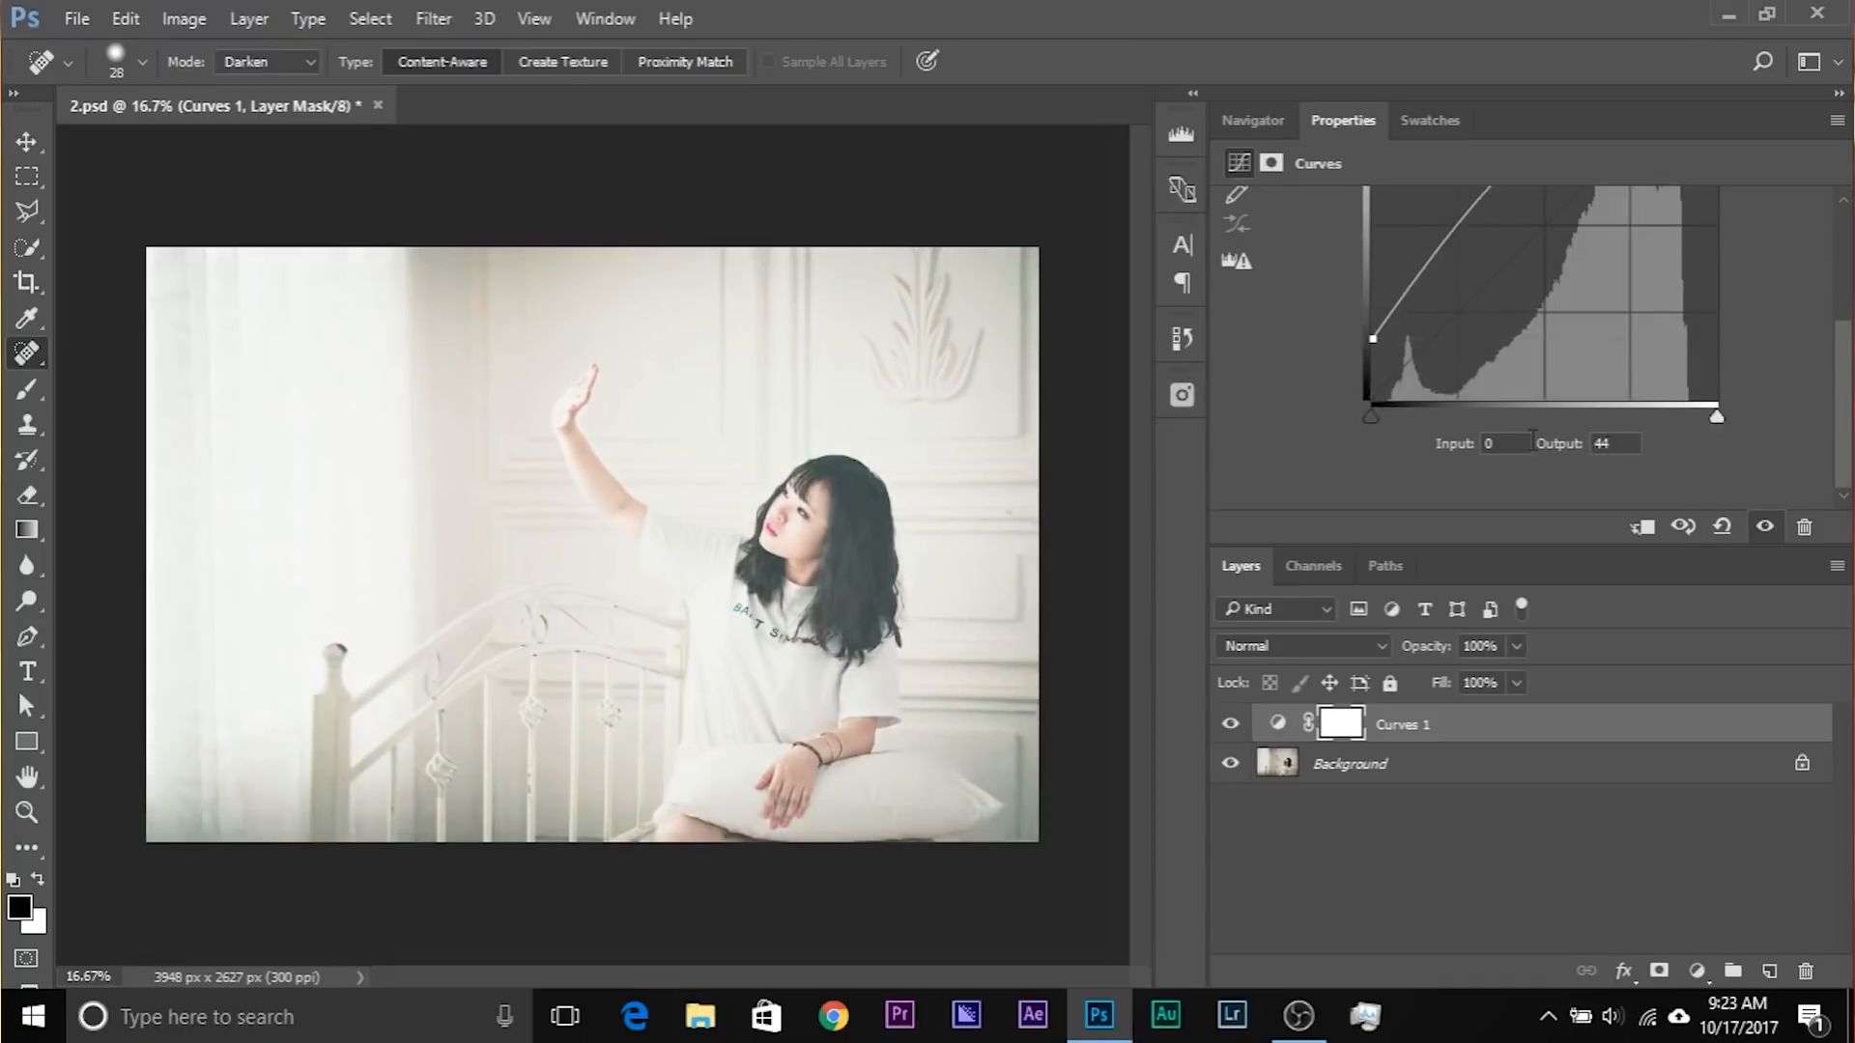
pyautogui.scroll(4, 1449, 416)
pyautogui.scroll(-4, 1373, 396)
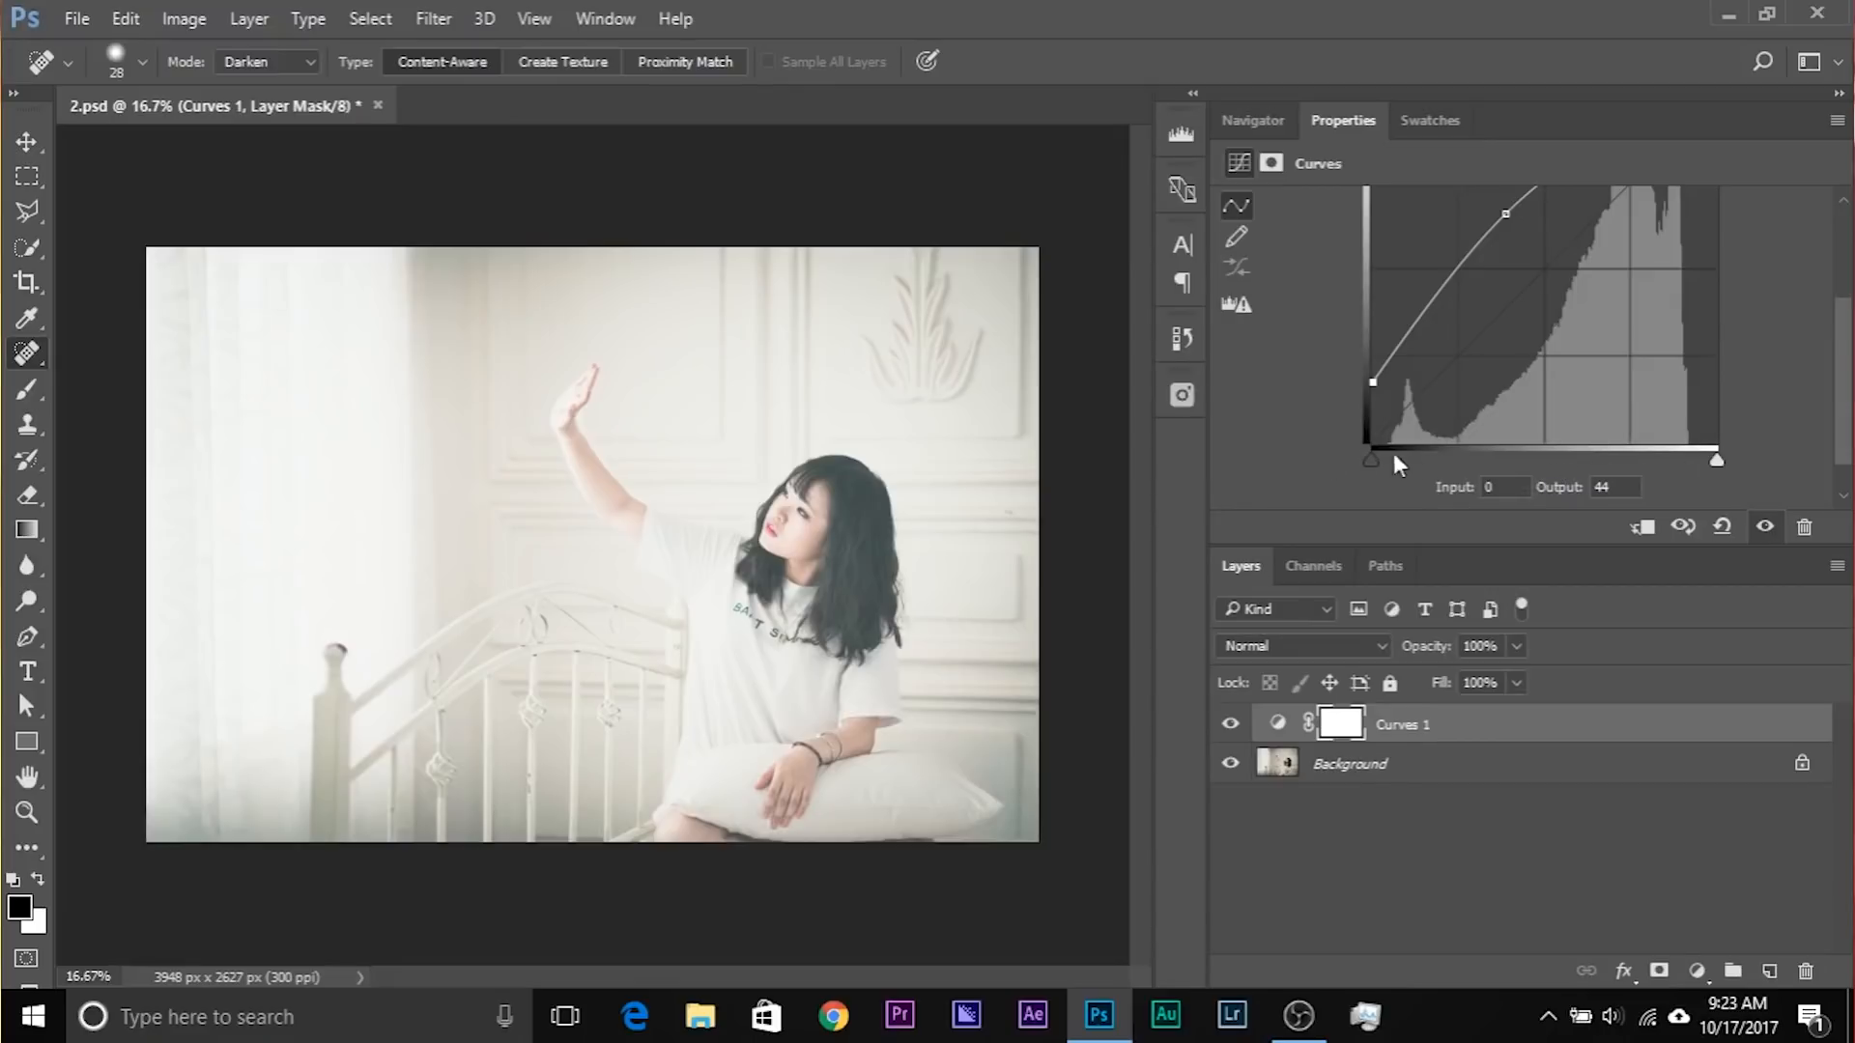
pyautogui.scroll(2, 1352, 292)
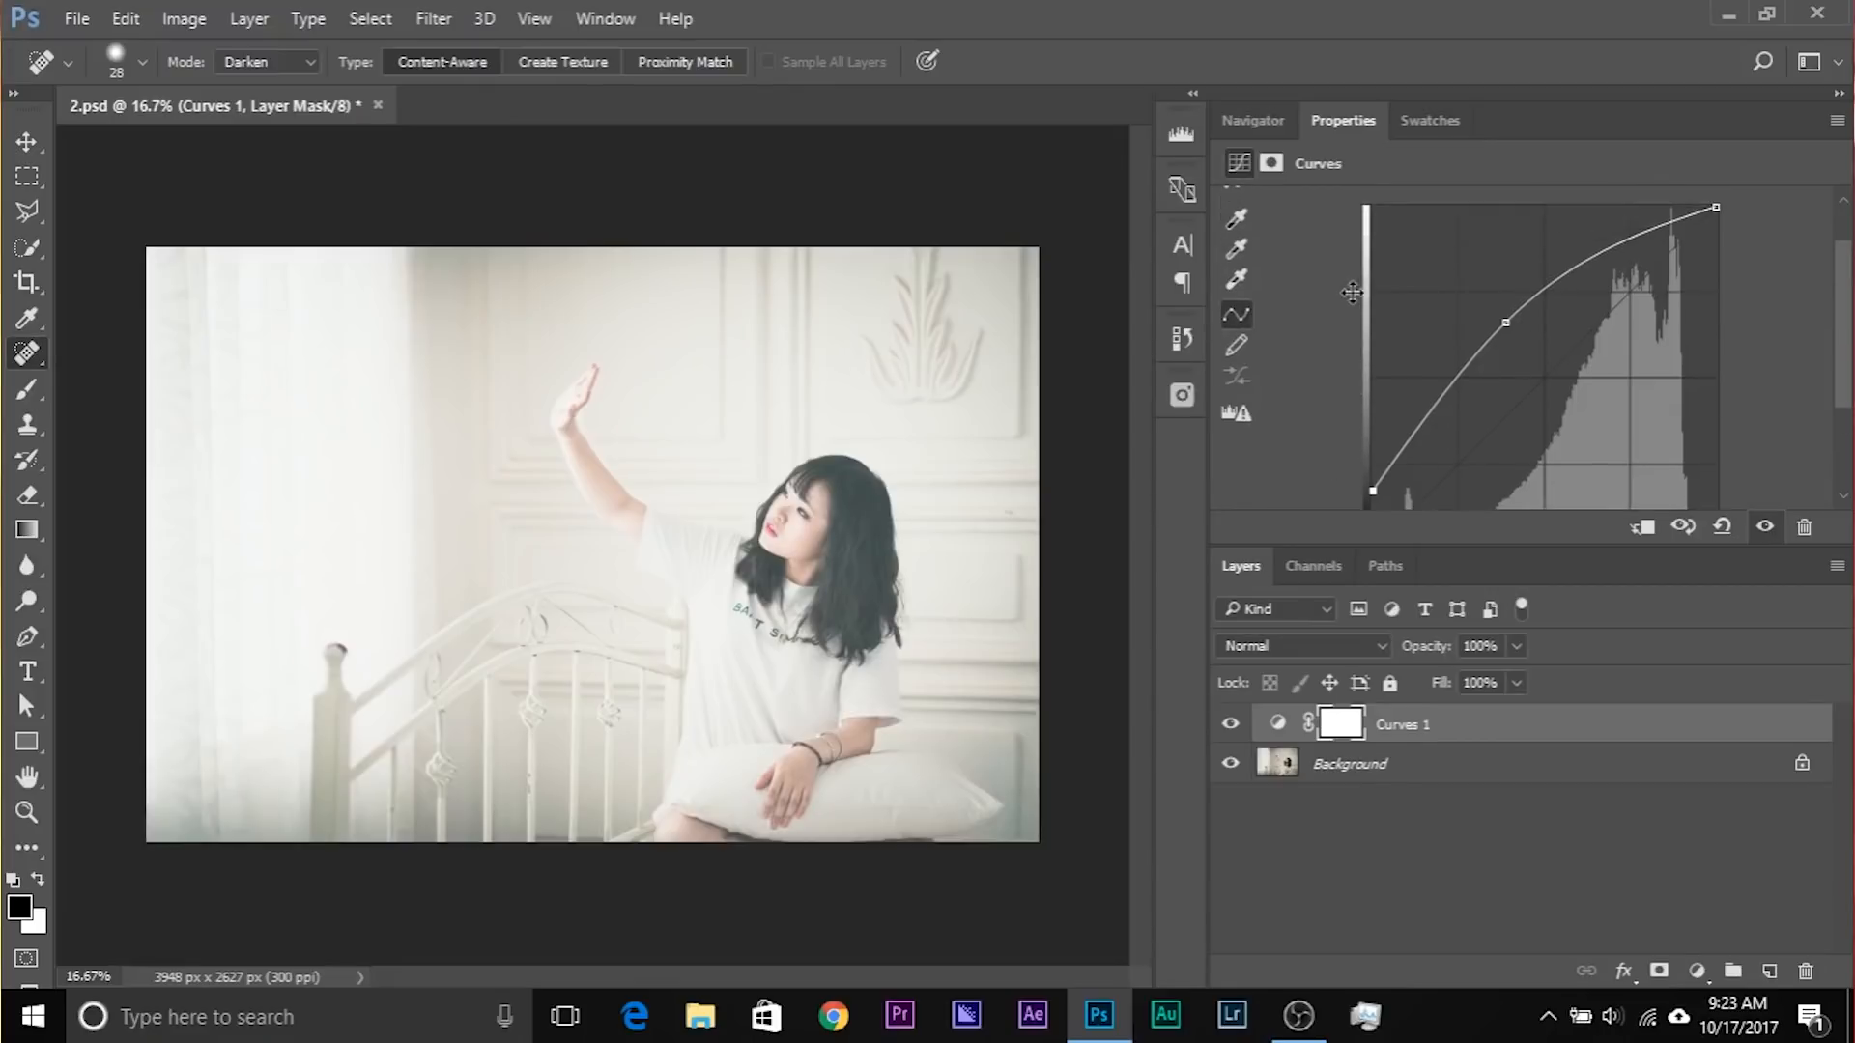
pyautogui.scroll(-2, 1310, 311)
pyautogui.scroll(2, 1307, 315)
# Step: Try lowering the RGB curve's black point and adding a highlight point, and undo the curve changes
pyautogui.moveTo(1383, 496); pyautogui.dragTo(1405, 507)
pyautogui.click(1620, 234)
pyautogui.scroll(-3, 1661, 290)
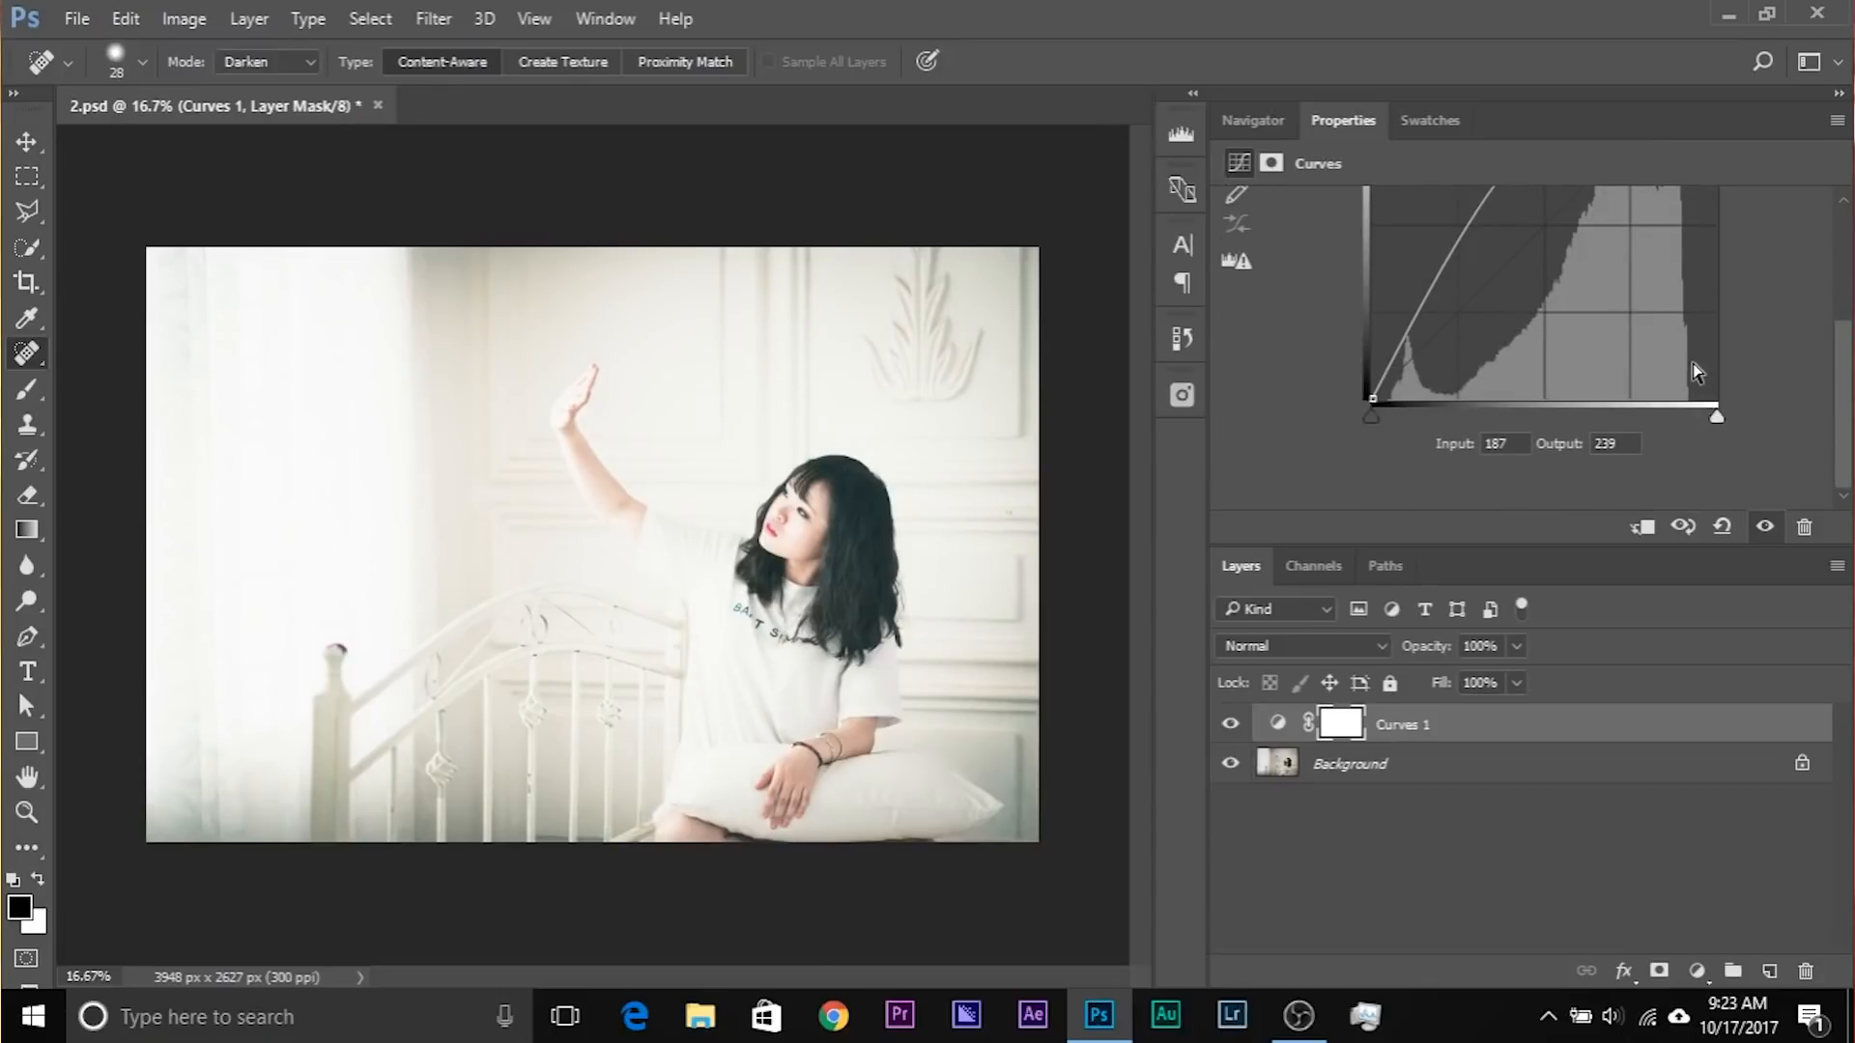
pyautogui.scroll(3, 1545, 319)
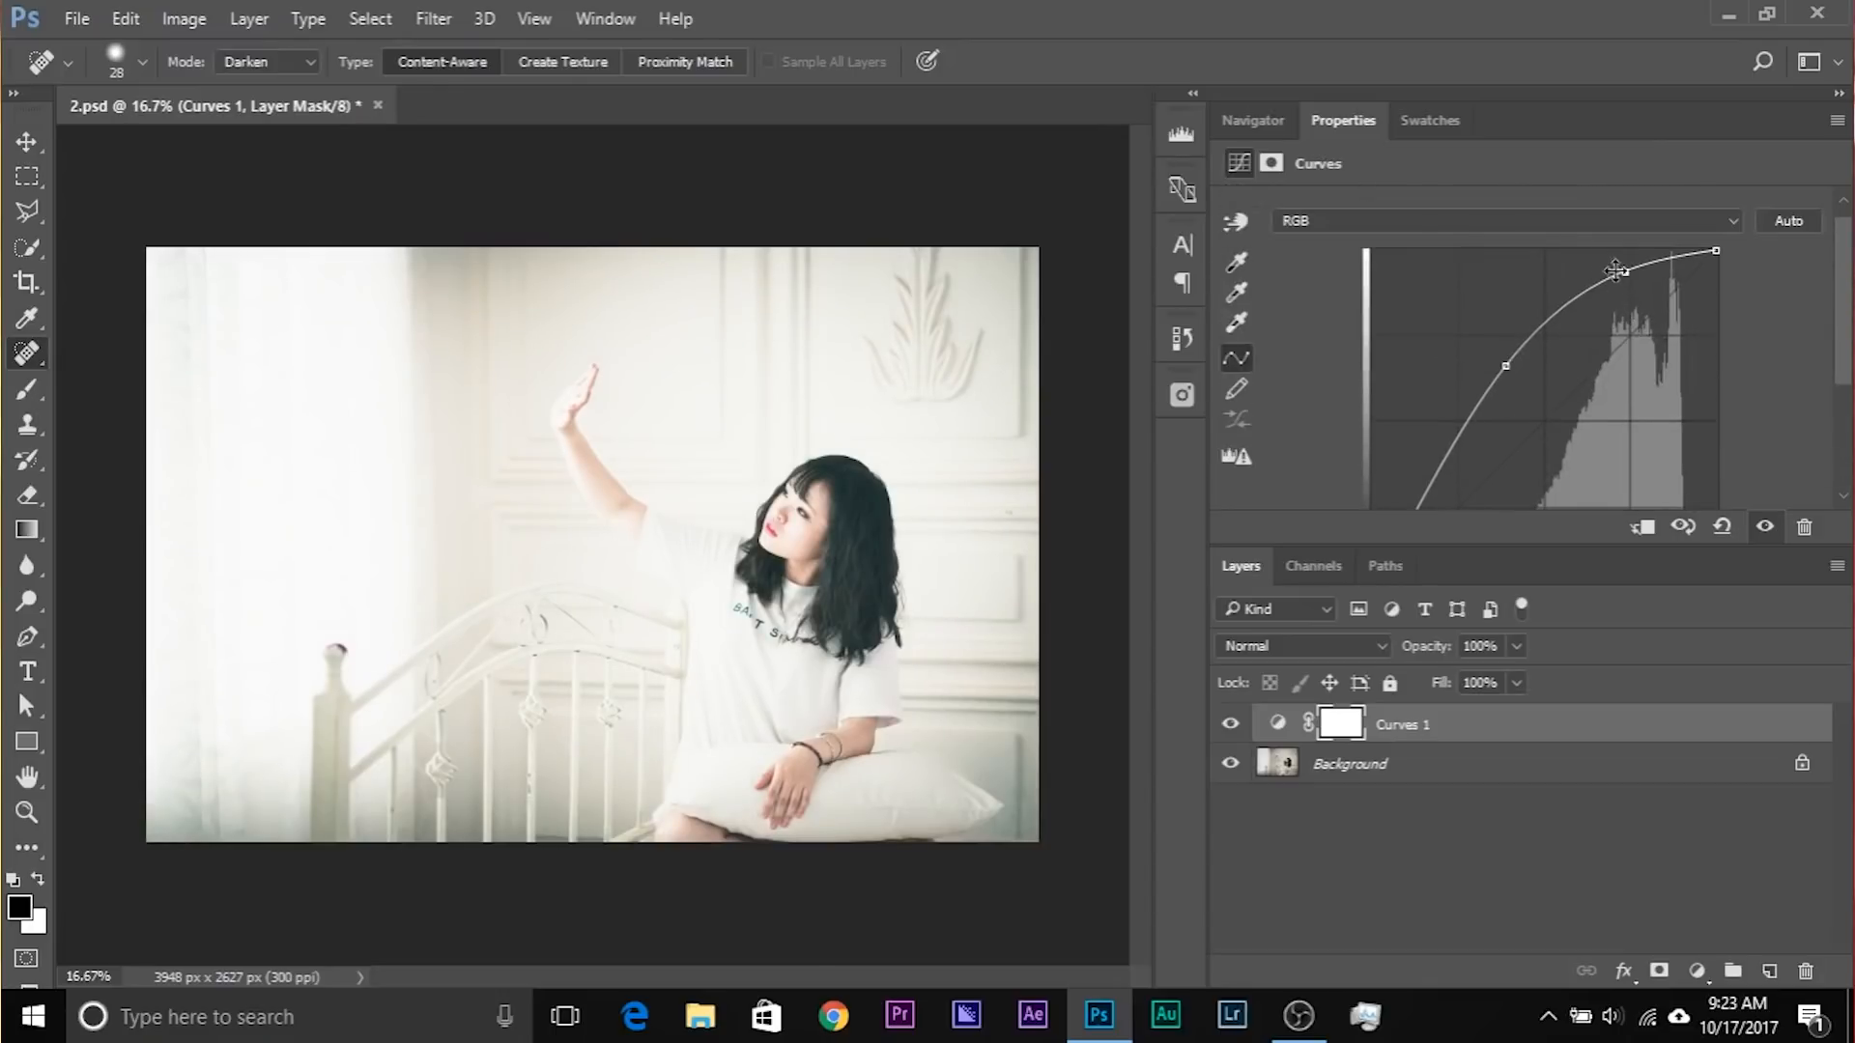
pyautogui.moveTo(1628, 272)
pyautogui.mouseDown()
pyautogui.moveTo(1621, 256)
pyautogui.moveTo(1622, 302)
pyautogui.moveTo(1620, 281)
pyautogui.mouseUp()
pyautogui.scroll(1, 1561, 281)
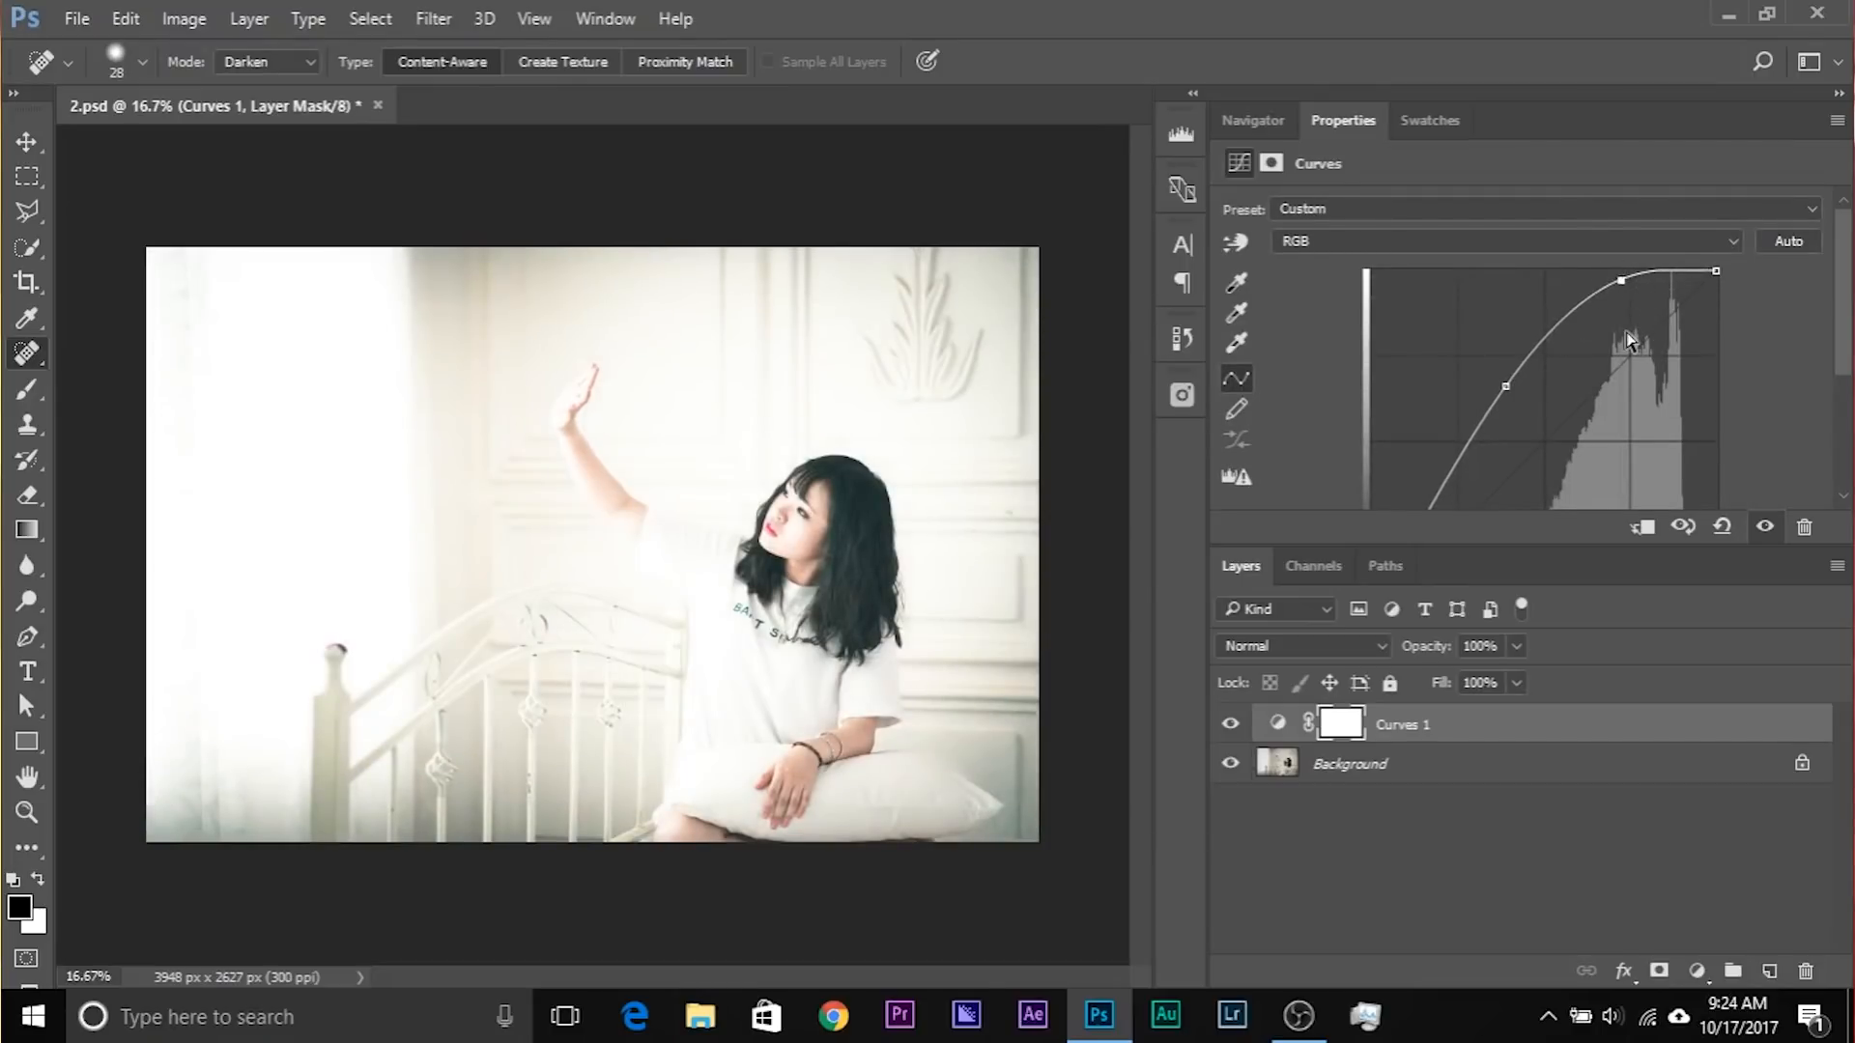
pyautogui.hotkey('ctrl', 'z')
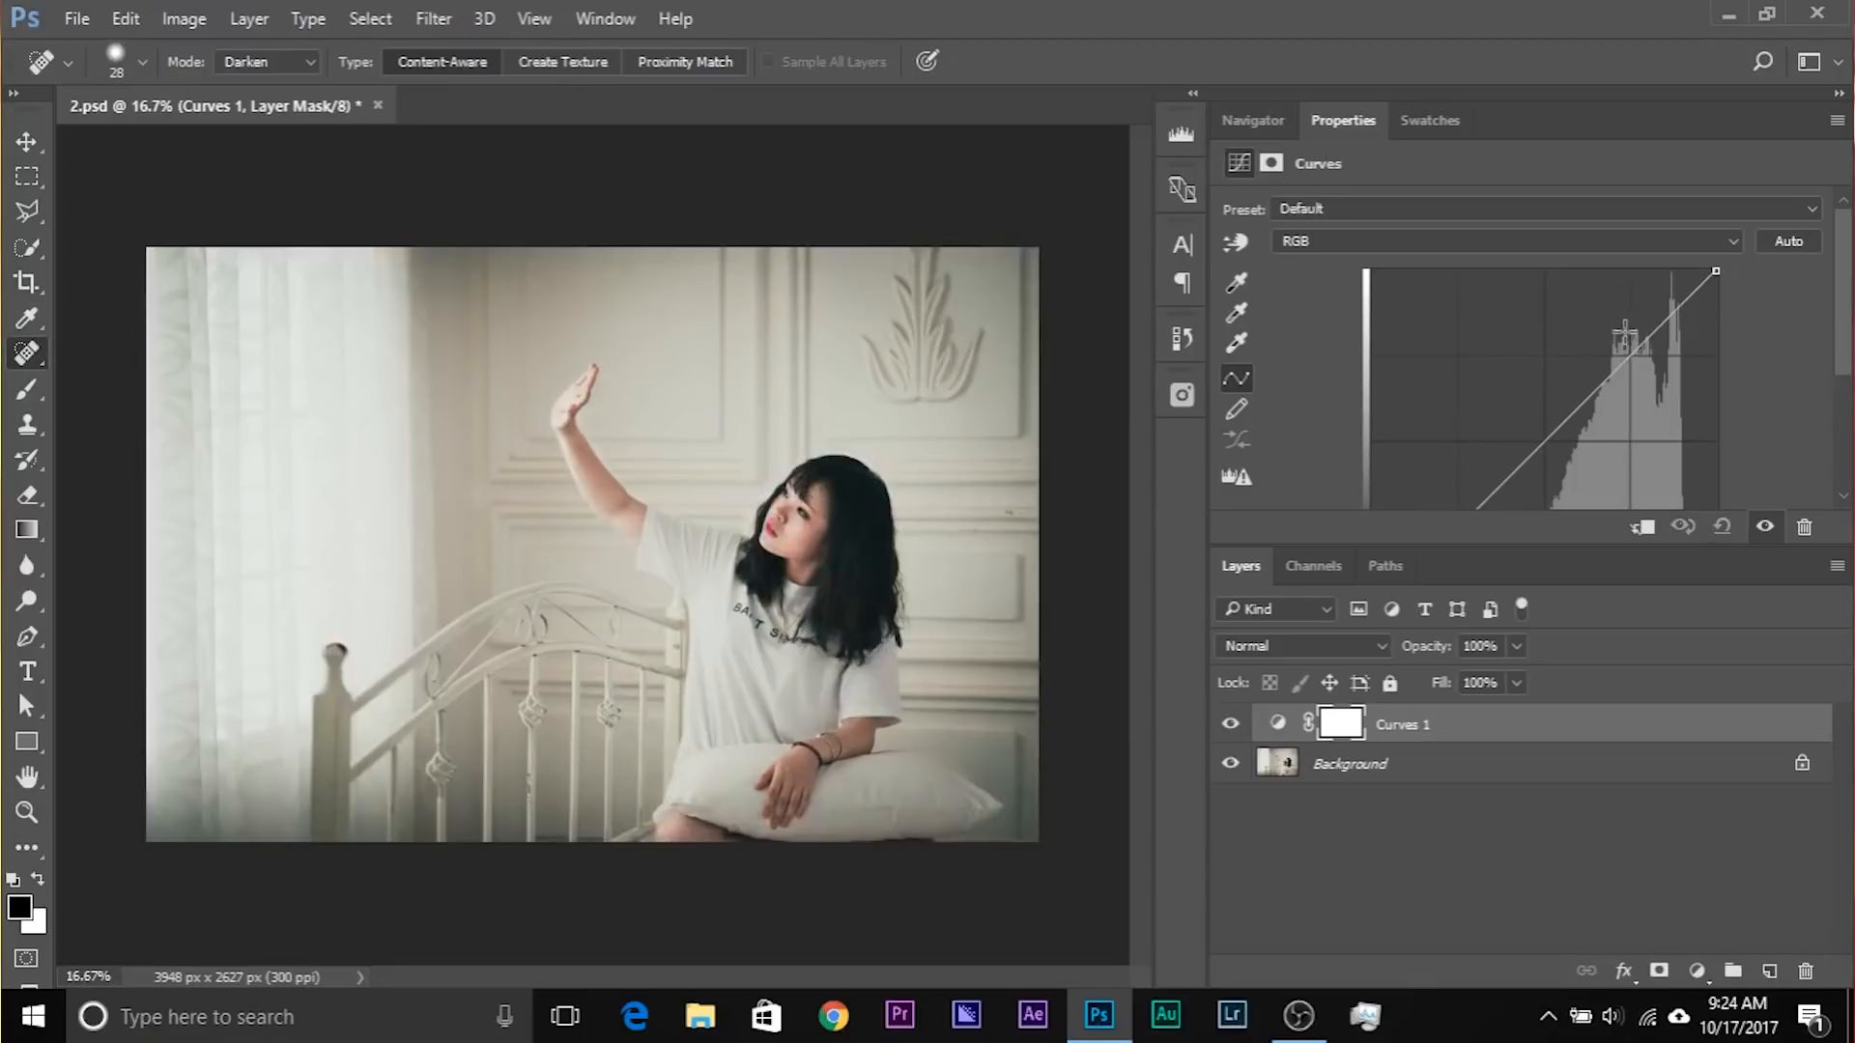
# Step: Raise the midtones of the Curves 1 RGB curve and slightly lift its black point for a bright, faded look
pyautogui.scroll(-3, 1625, 334)
pyautogui.moveTo(1550, 291); pyautogui.dragTo(1515, 234)
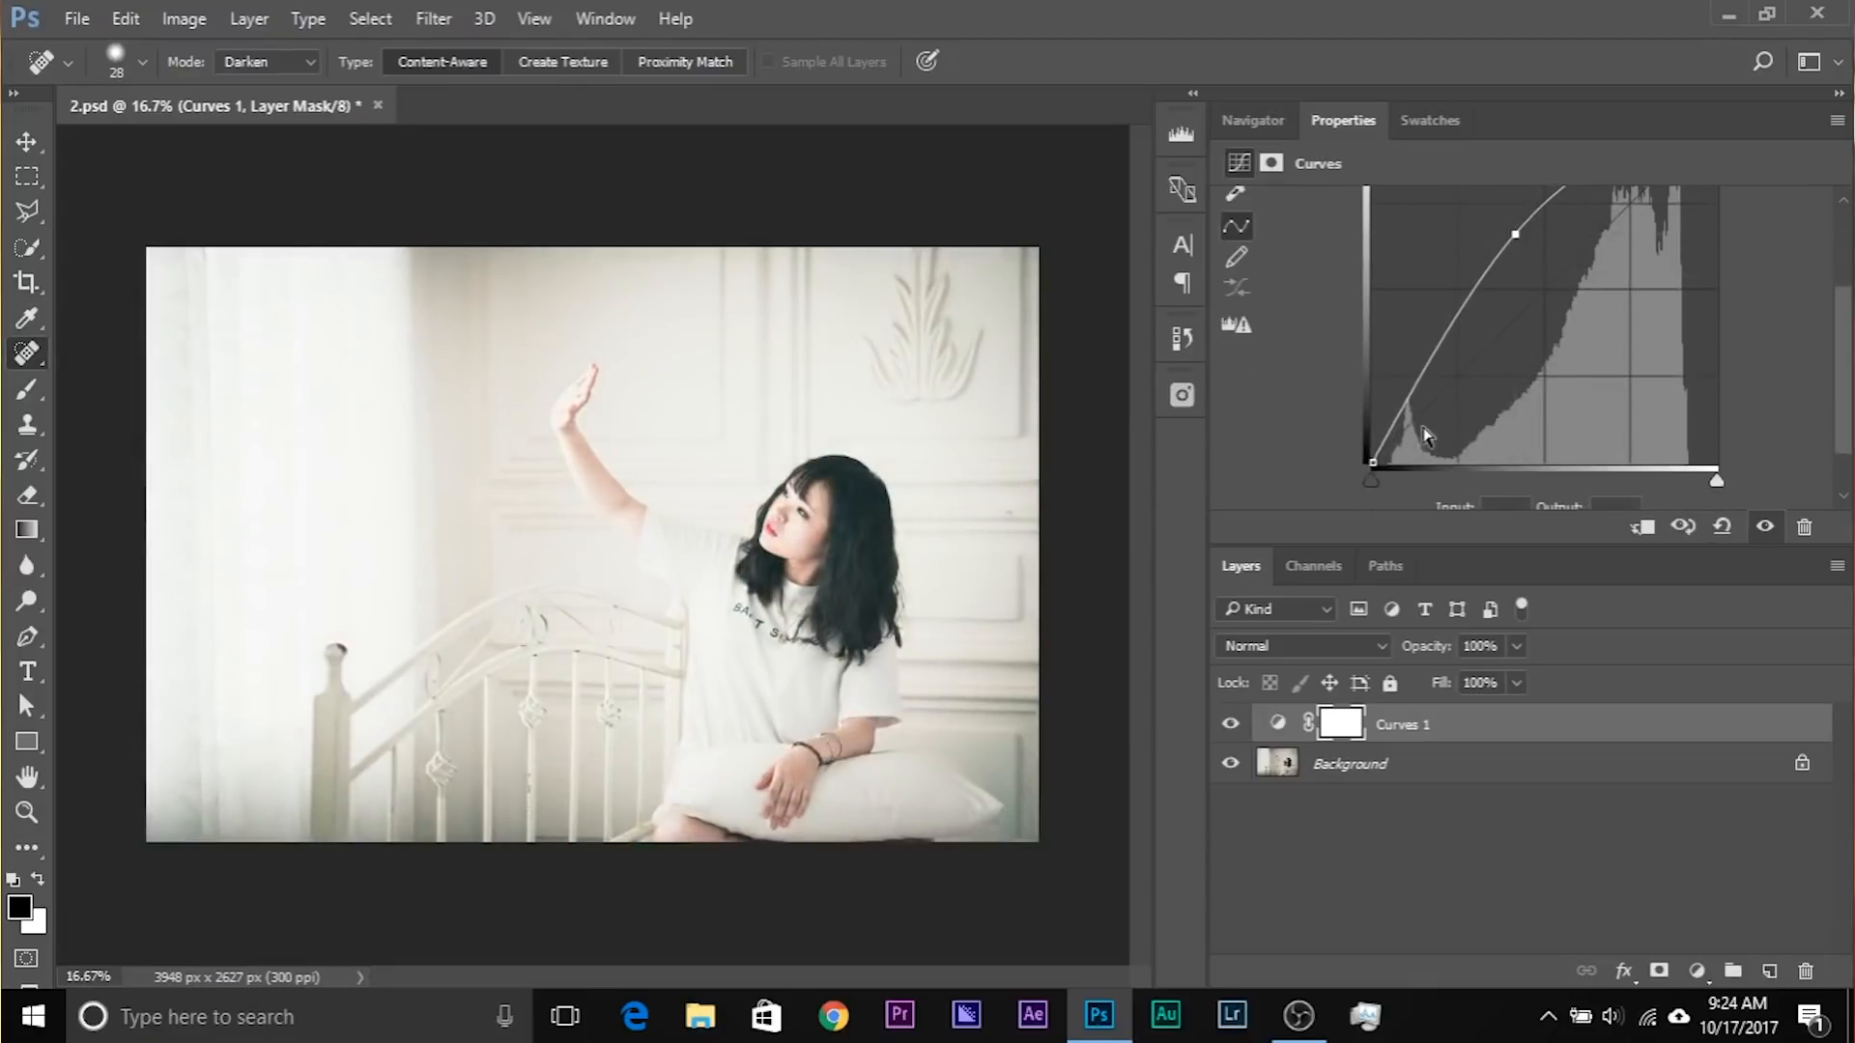
pyautogui.moveTo(1374, 458); pyautogui.dragTo(1368, 415)
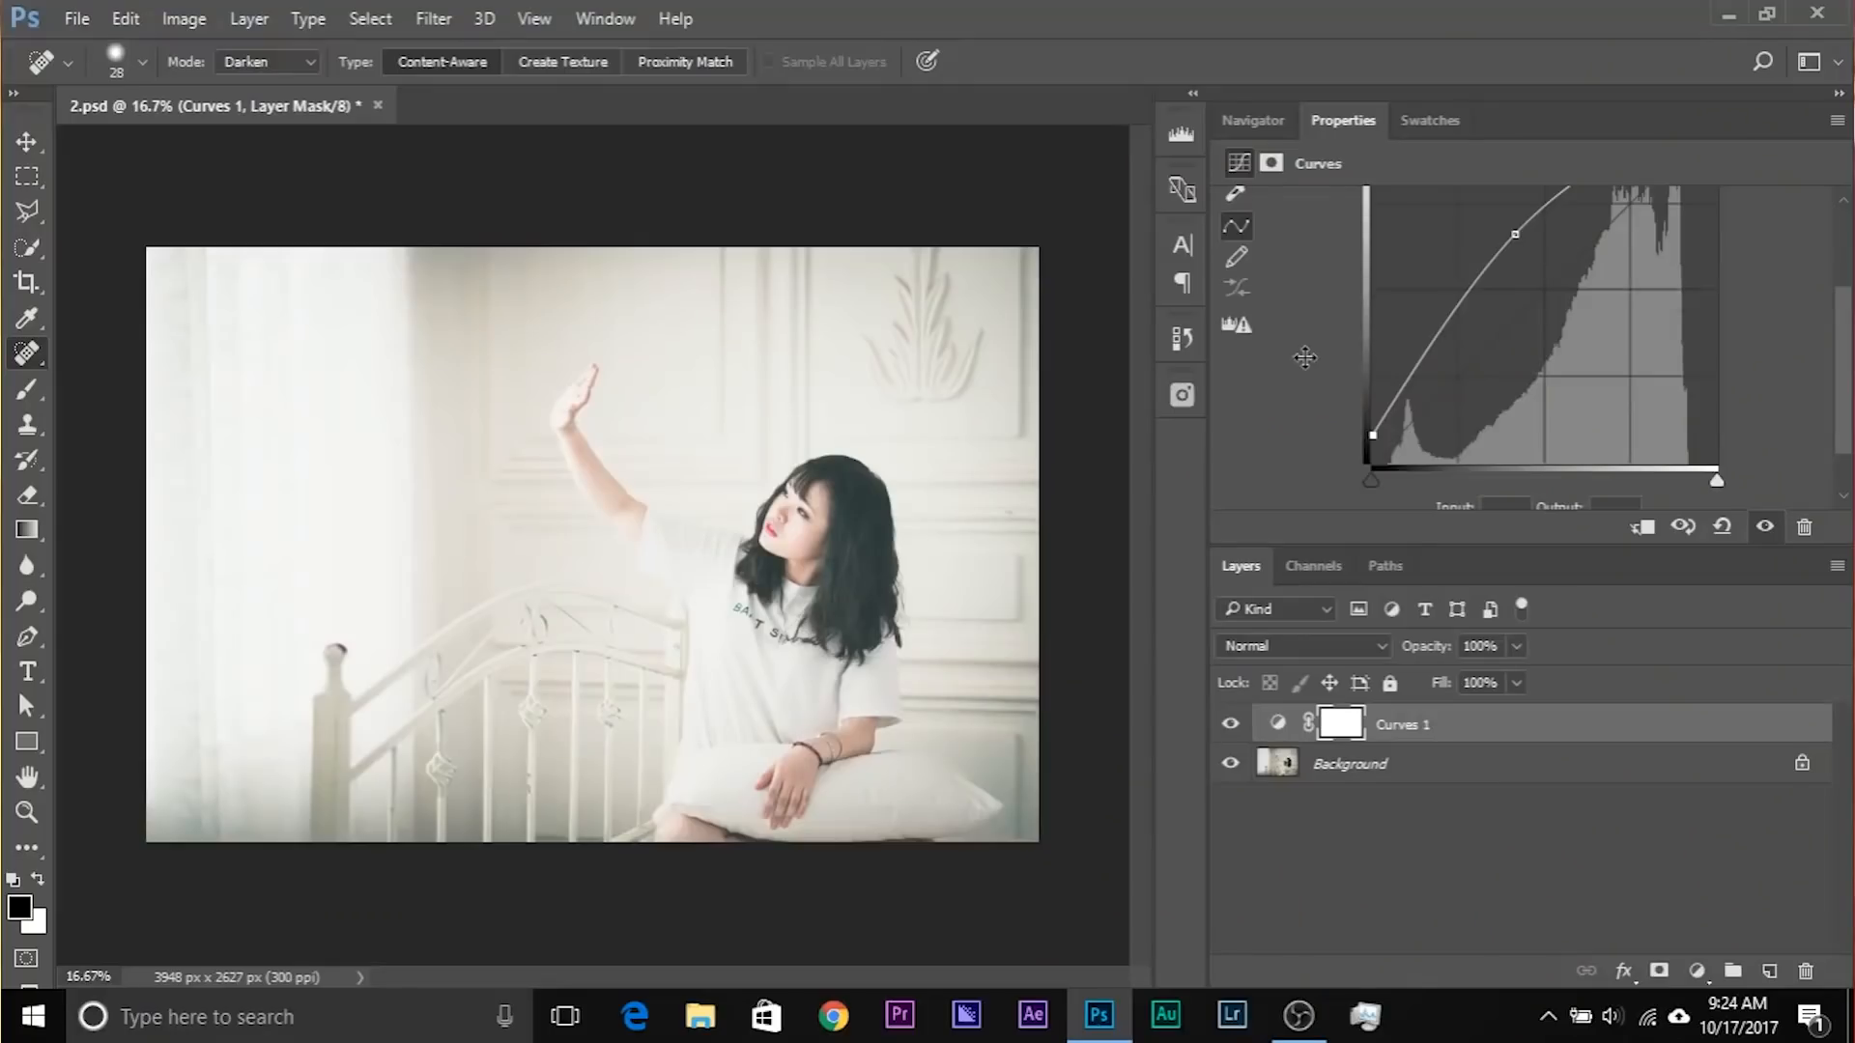
pyautogui.scroll(-1, 1440, 391)
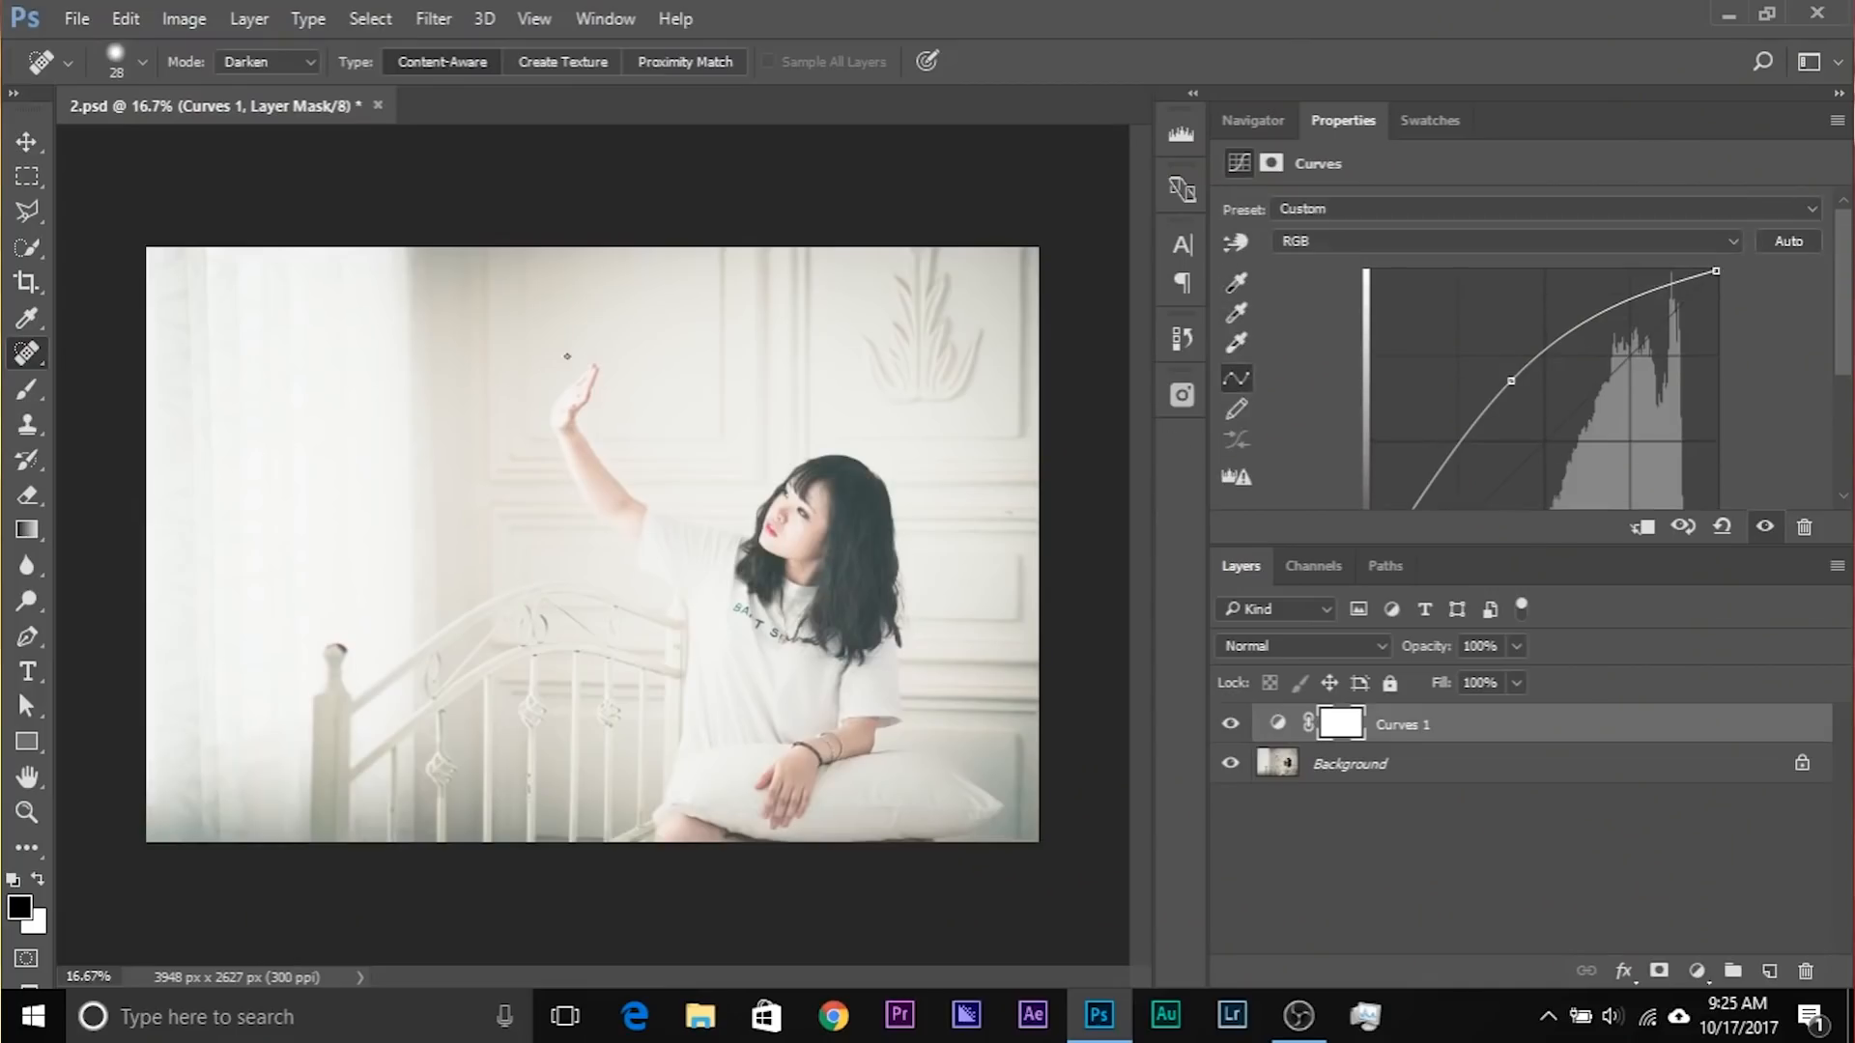
# Step: Pull the midtones of the Curves 1 Blue channel down to add a yellow tint
pyautogui.click(1343, 237)
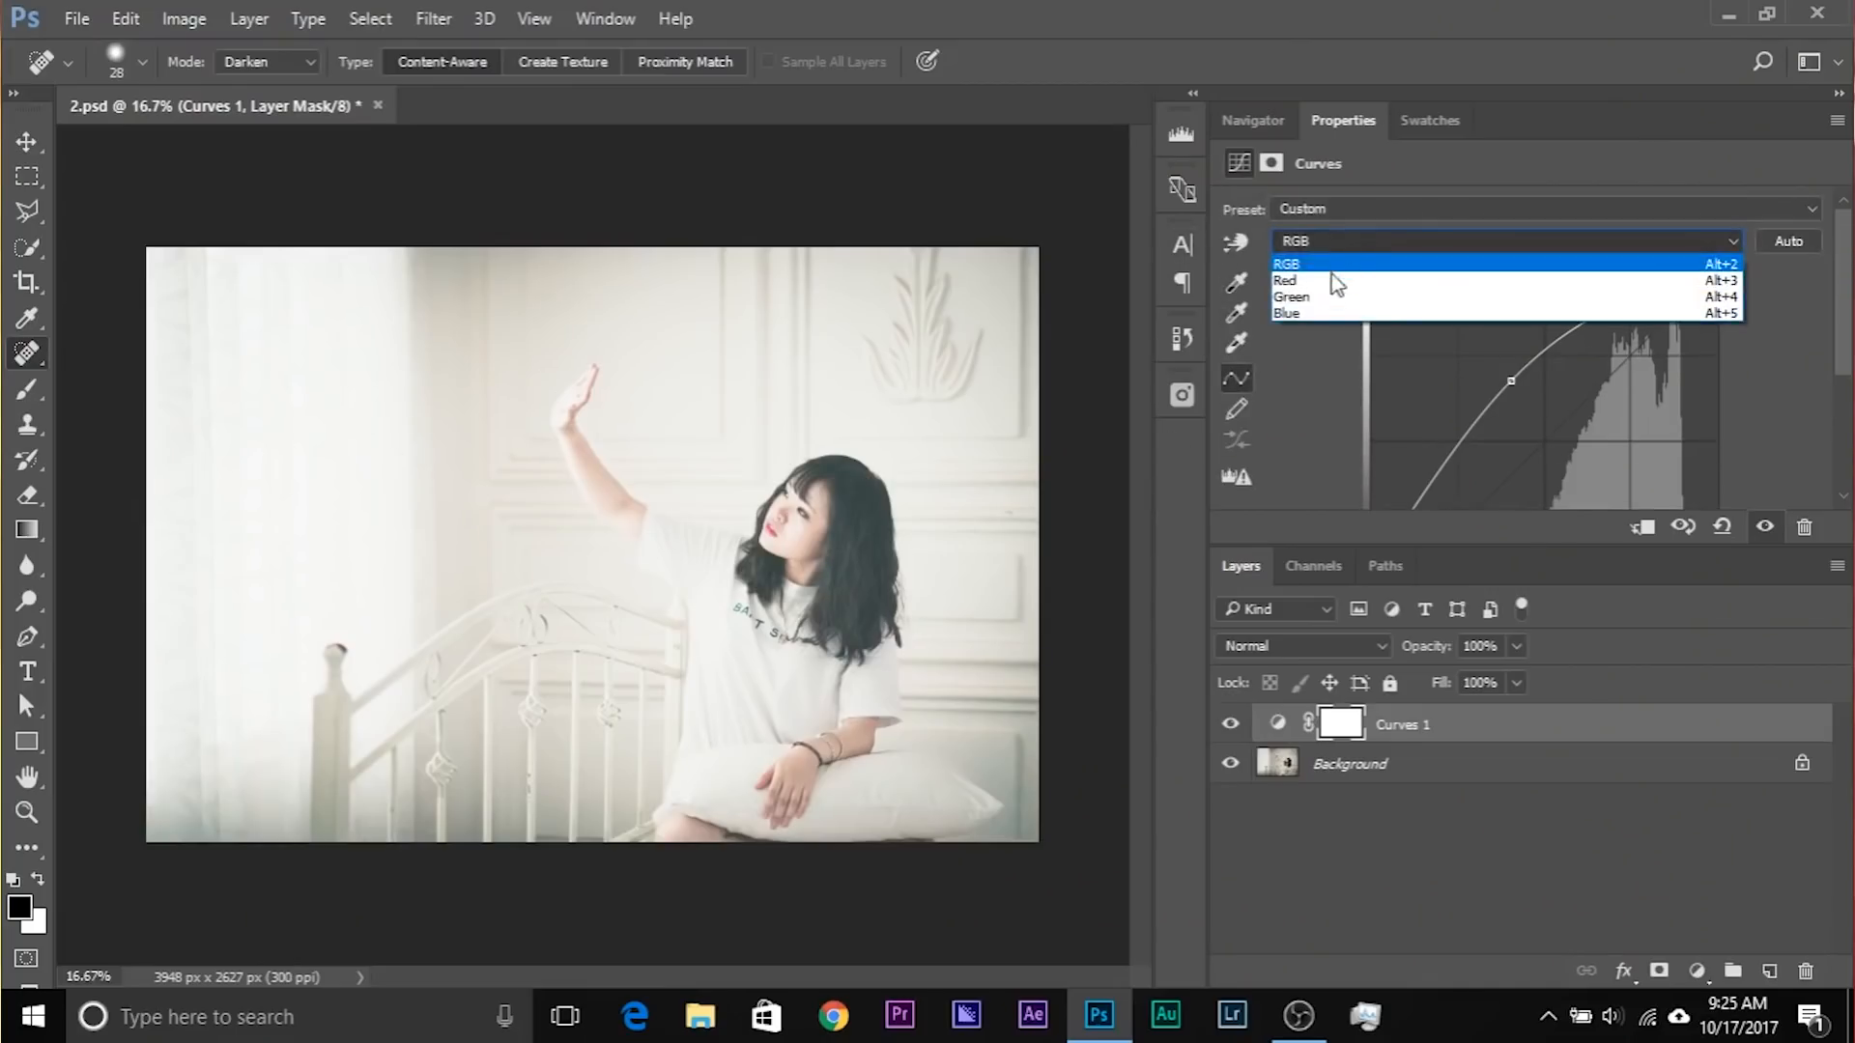
pyautogui.click(1333, 315)
pyautogui.scroll(-2, 1500, 365)
pyautogui.moveTo(1543, 351); pyautogui.dragTo(1589, 367)
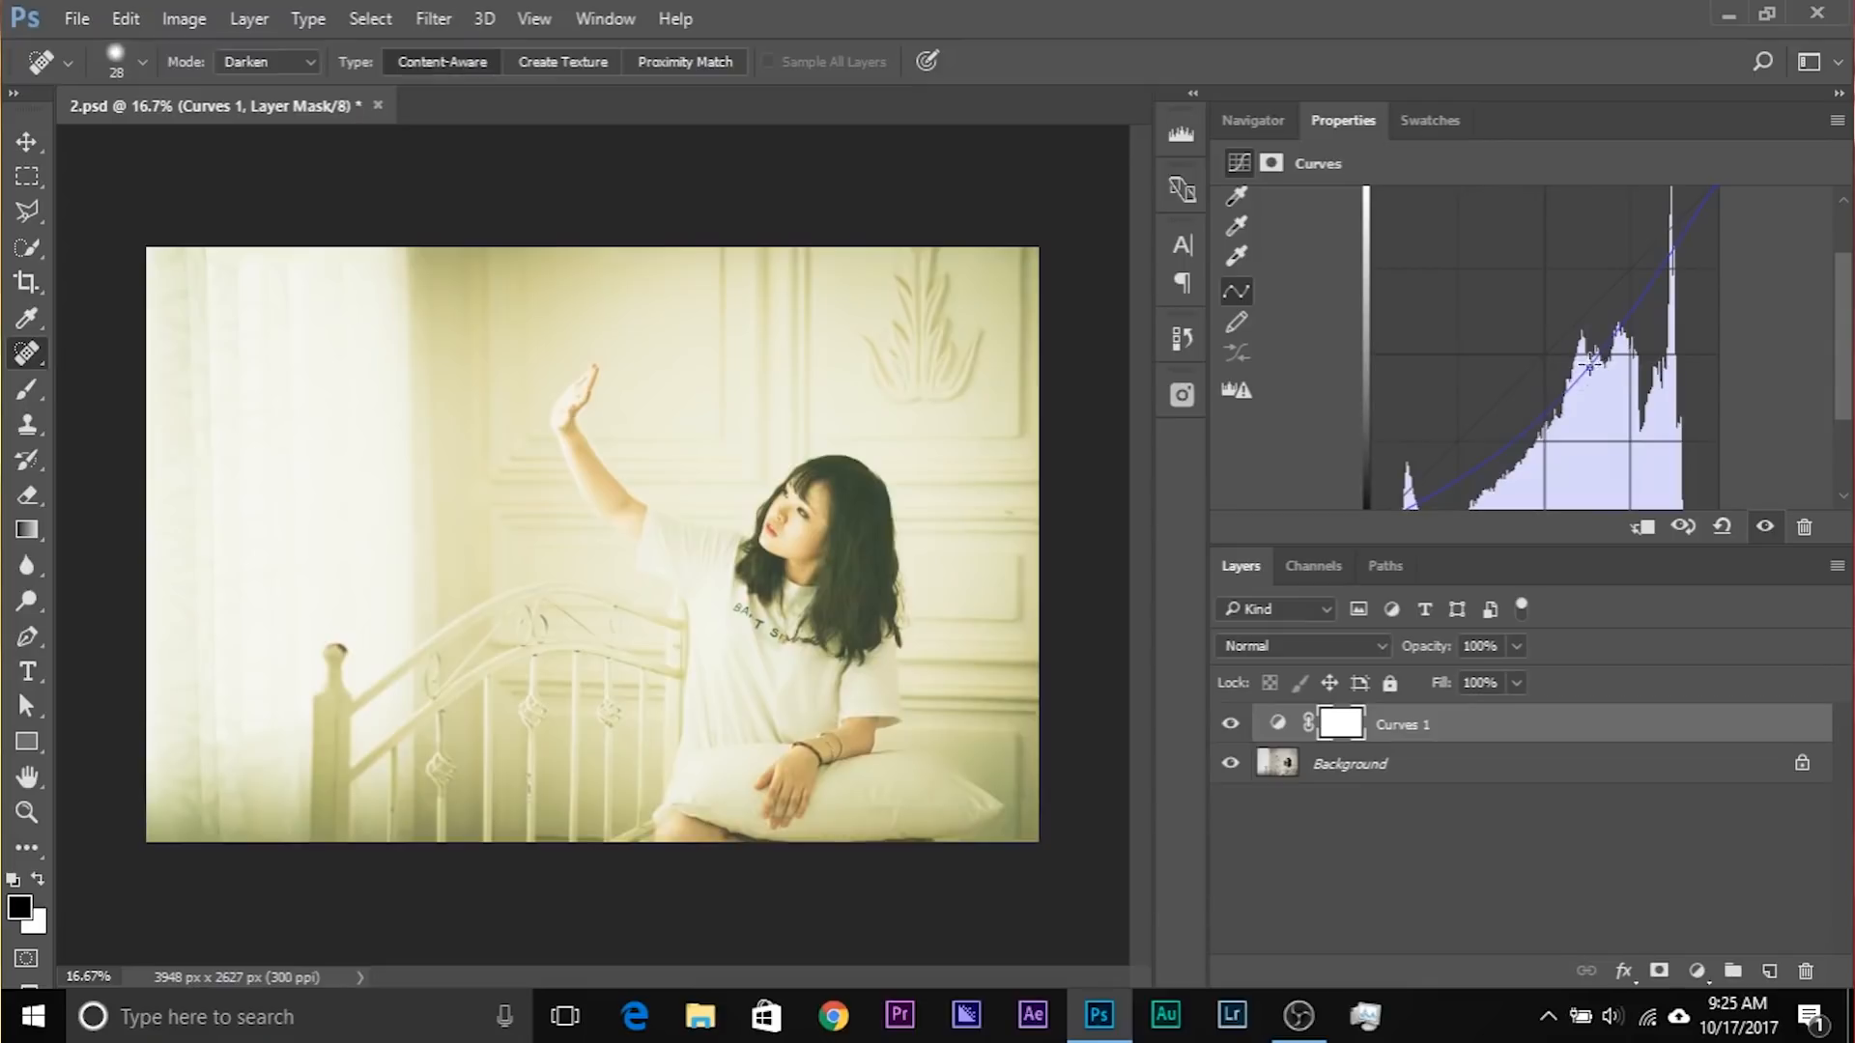
# Step: Pull the midtones of the Curves 1 Green channel slightly down to turn the tint warmer
pyautogui.scroll(3, 1439, 299)
pyautogui.click(1413, 243)
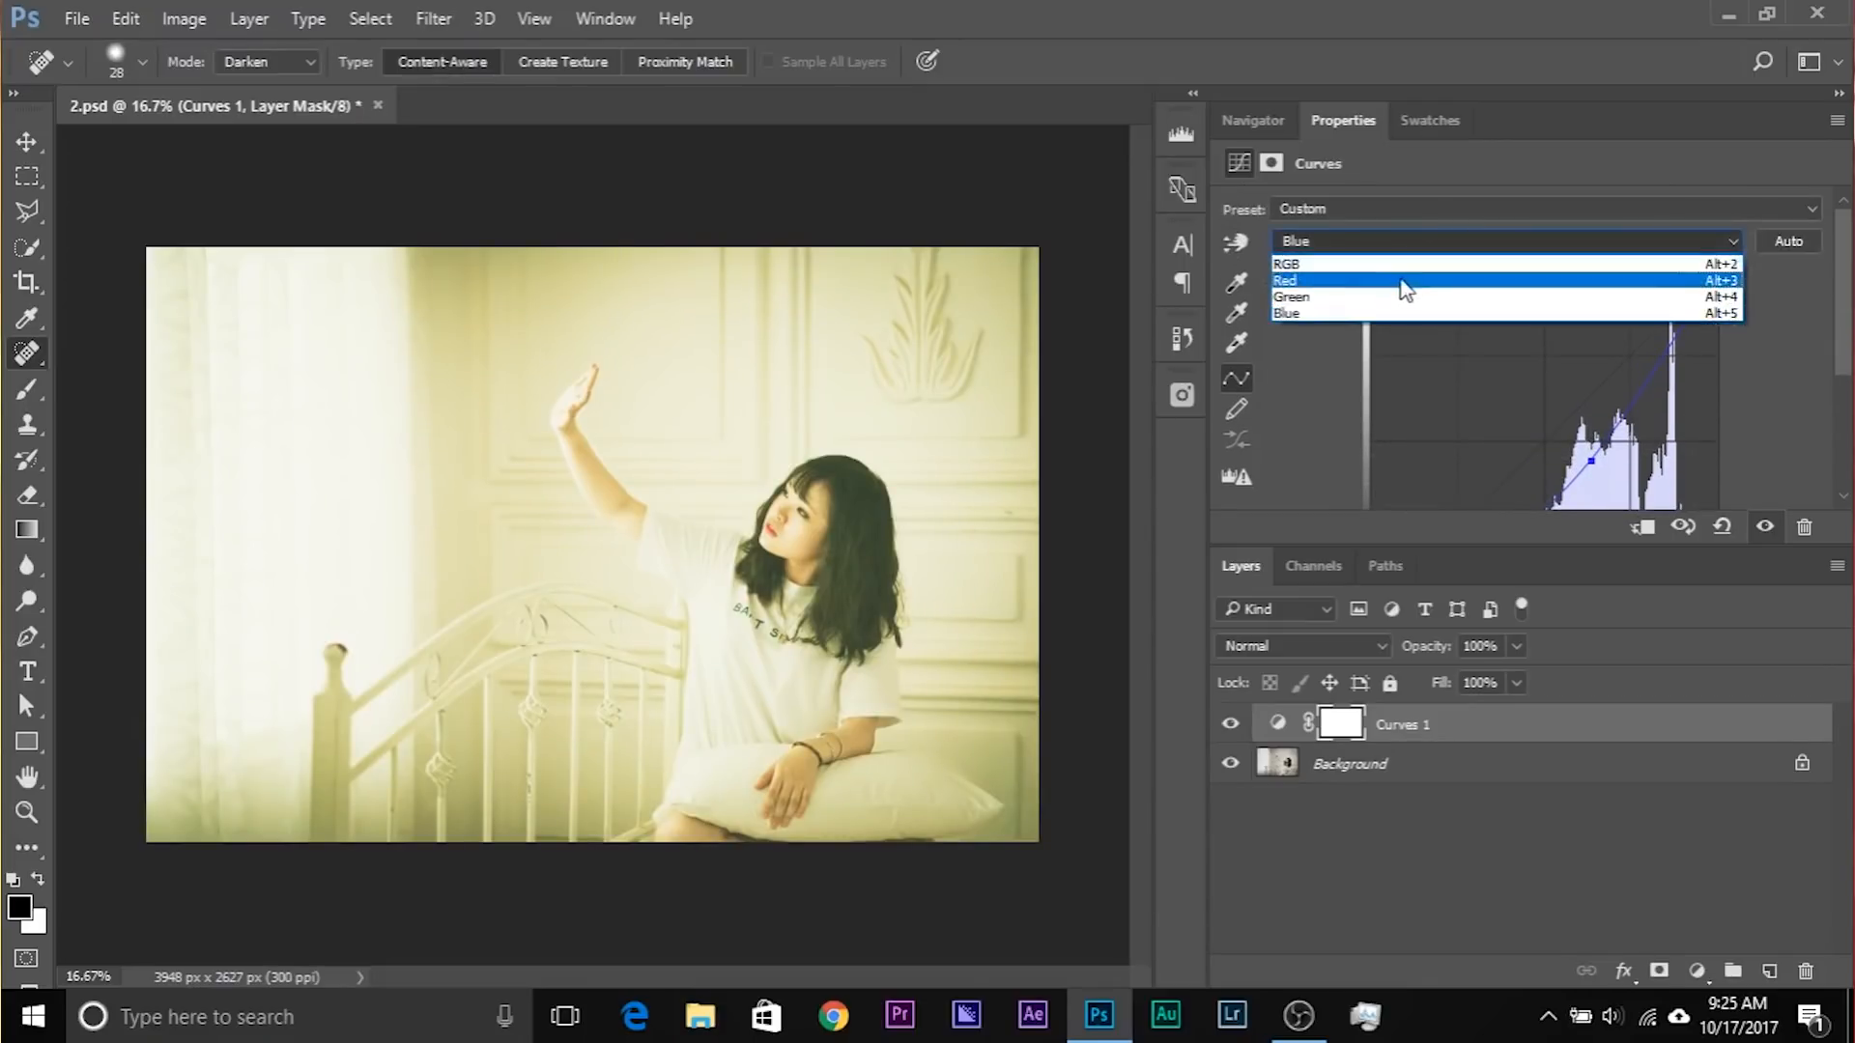
pyautogui.click(1407, 290)
pyautogui.scroll(-3, 1522, 411)
pyautogui.moveTo(1542, 349); pyautogui.dragTo(1568, 364)
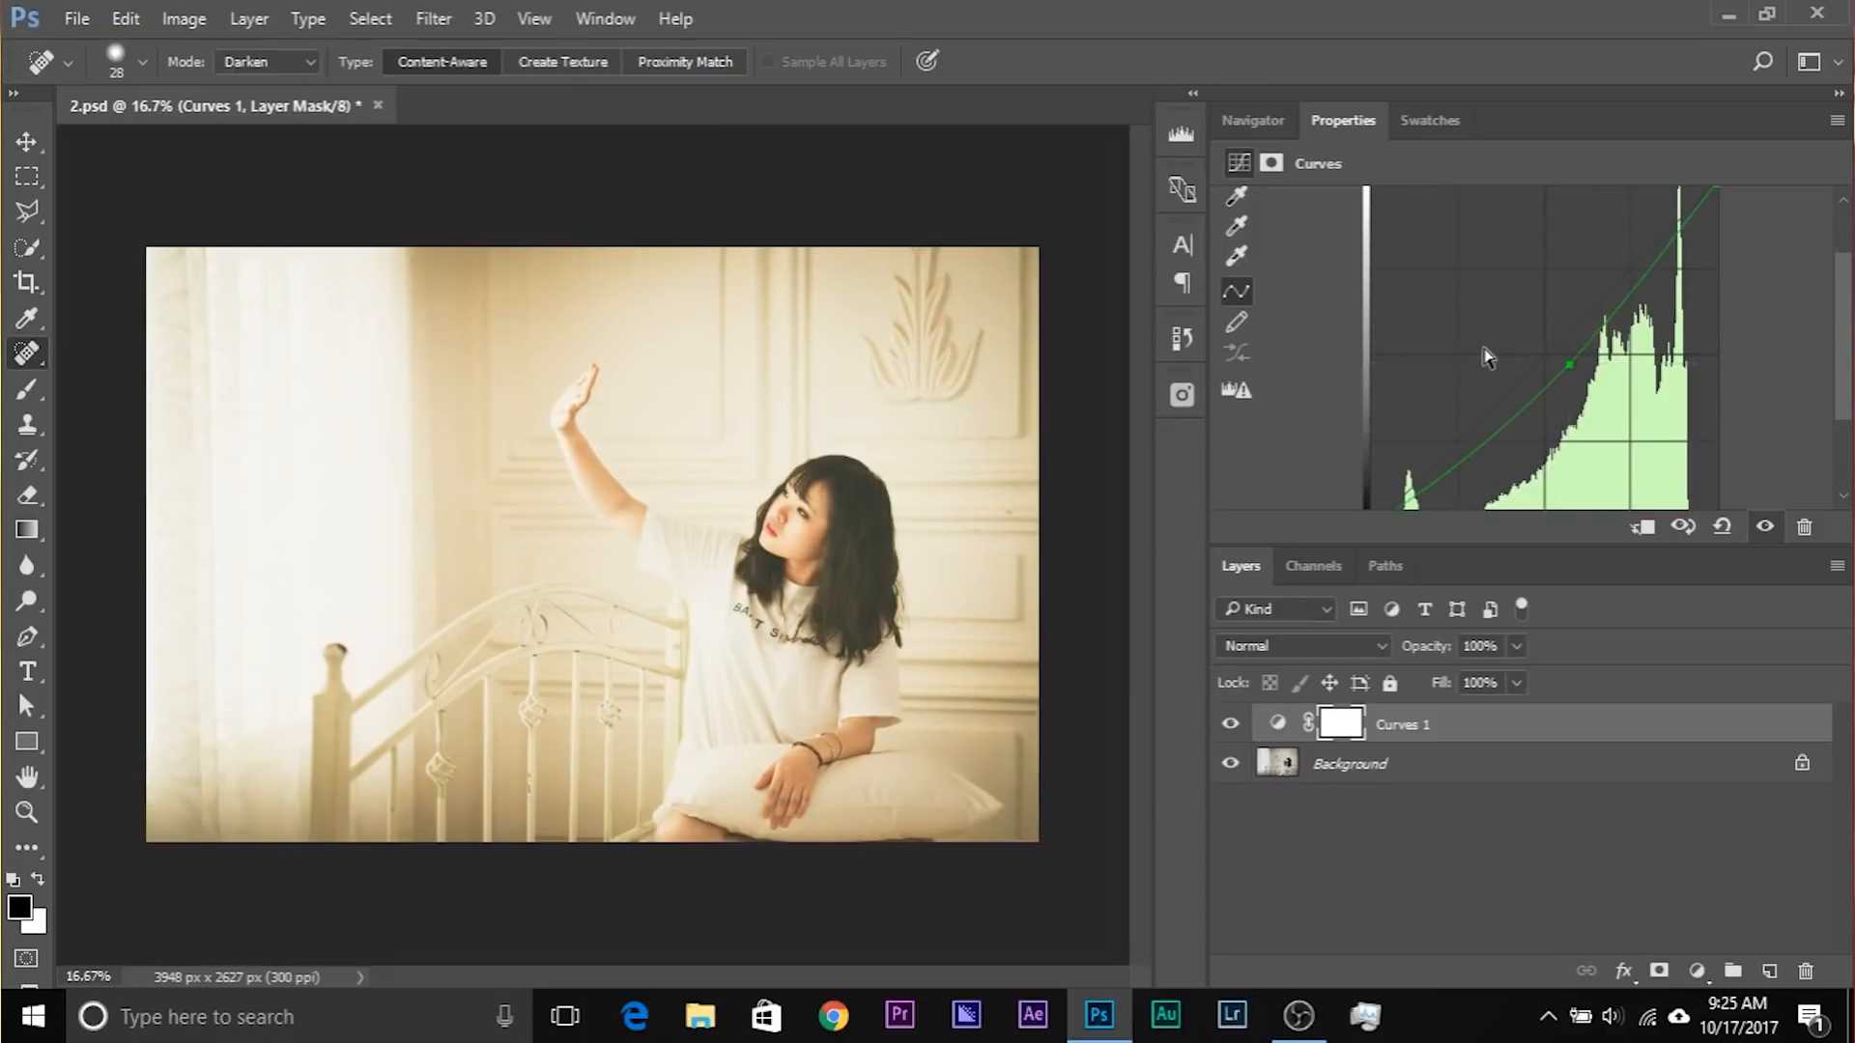
# Step: Brighten the Curves 1 RGB curve by raising its midtone point slightly and lifting the black point a little more
pyautogui.scroll(3, 1446, 362)
pyautogui.click(1388, 239)
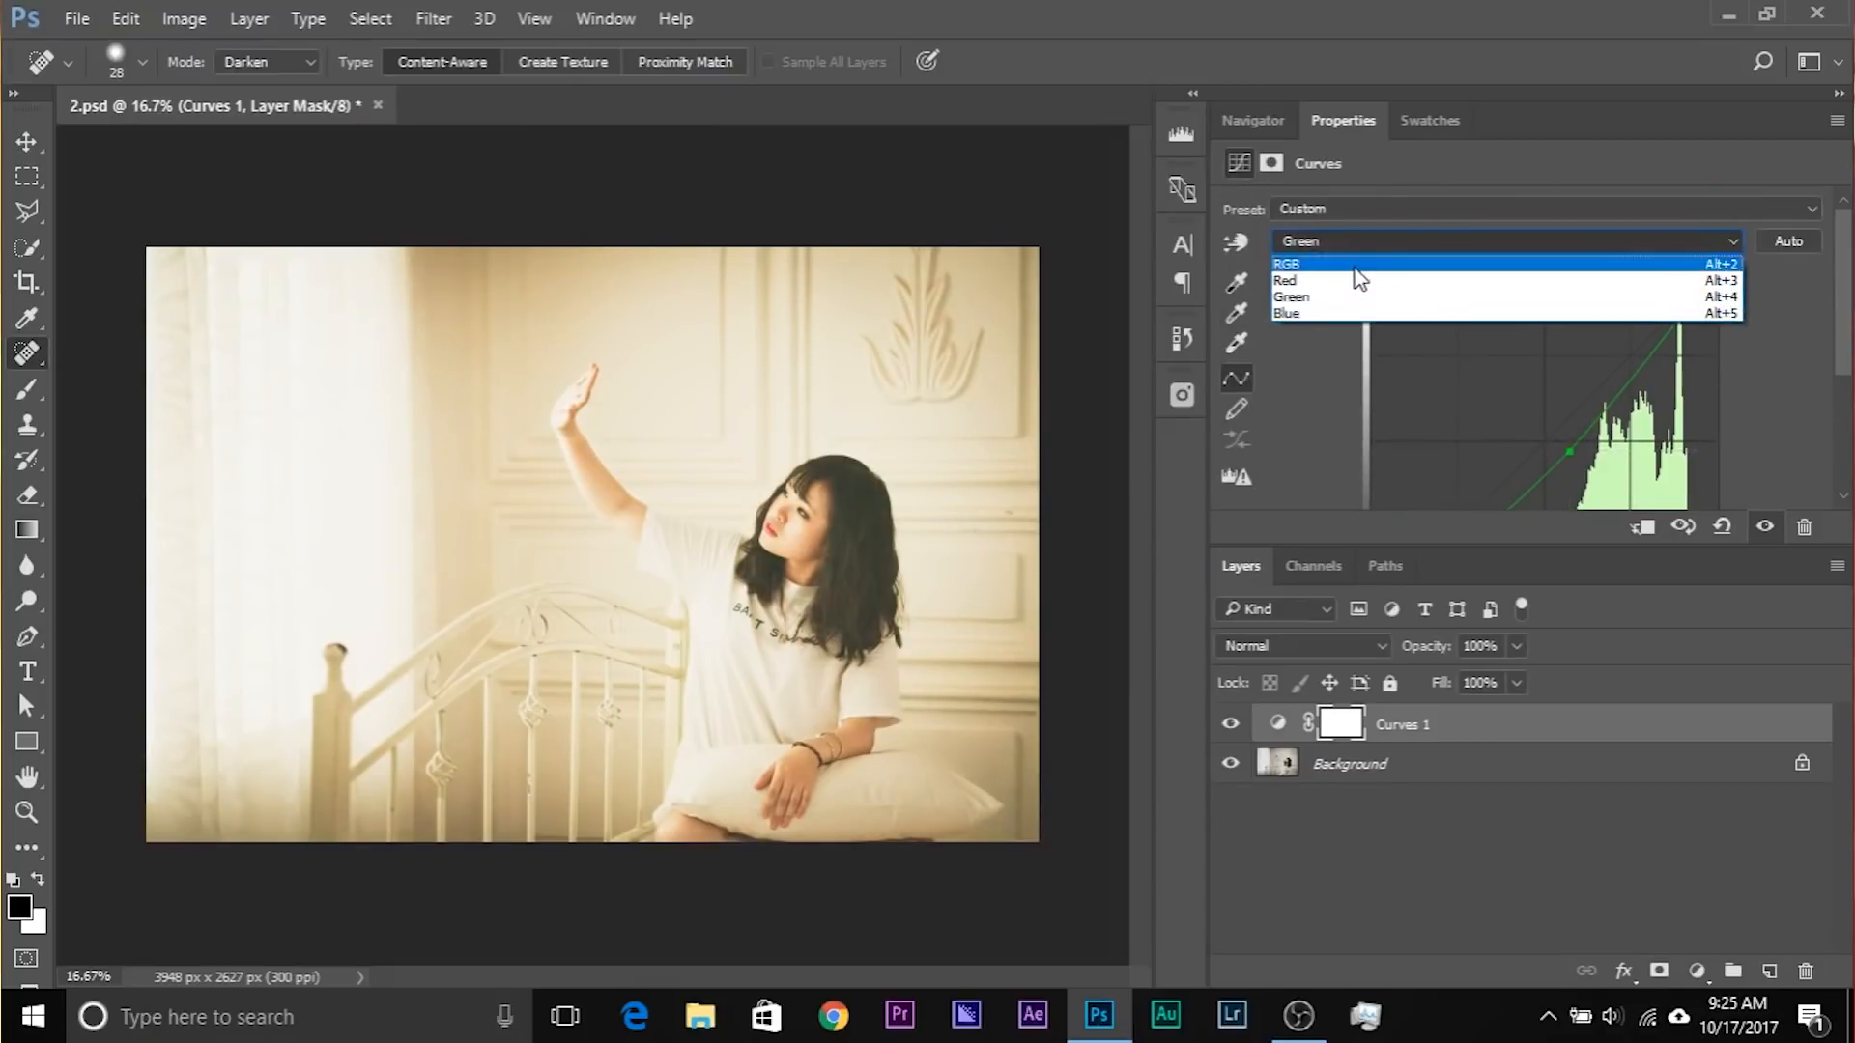
pyautogui.click(1352, 253)
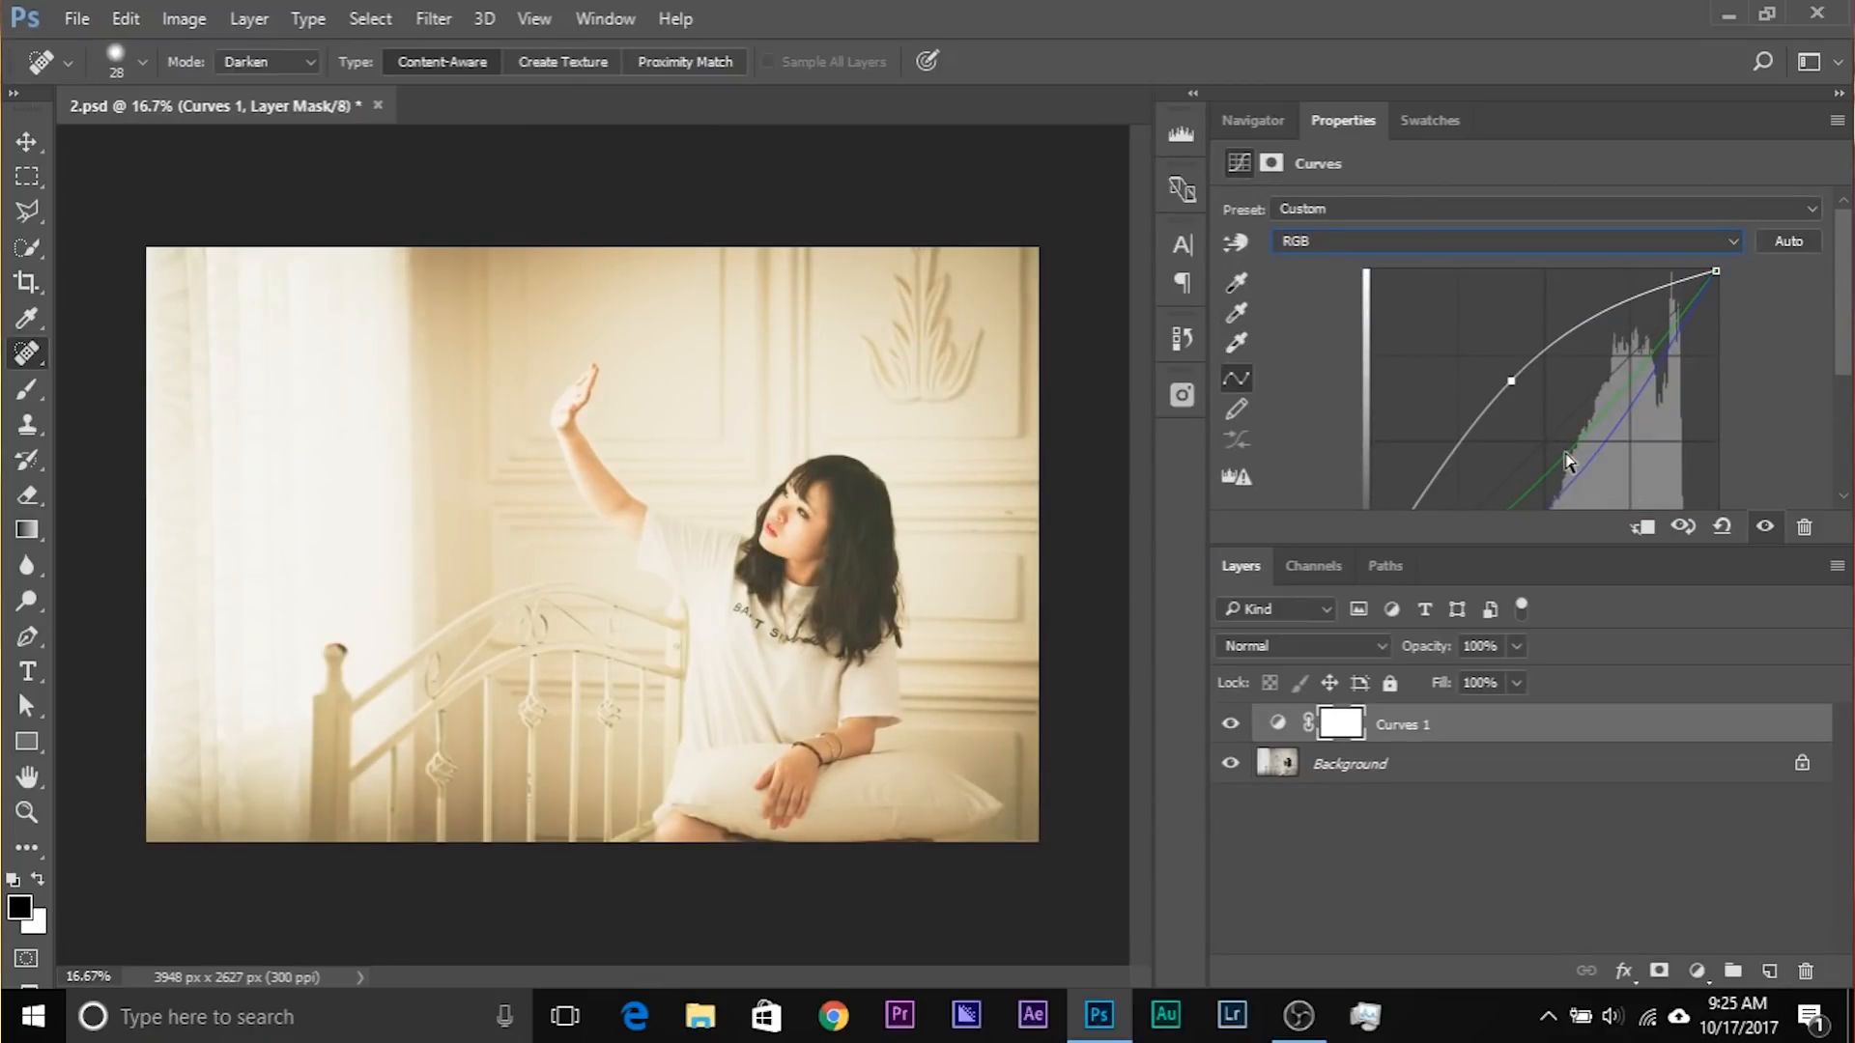
pyautogui.moveTo(1512, 381); pyautogui.dragTo(1505, 370)
pyautogui.scroll(-4, 1422, 392)
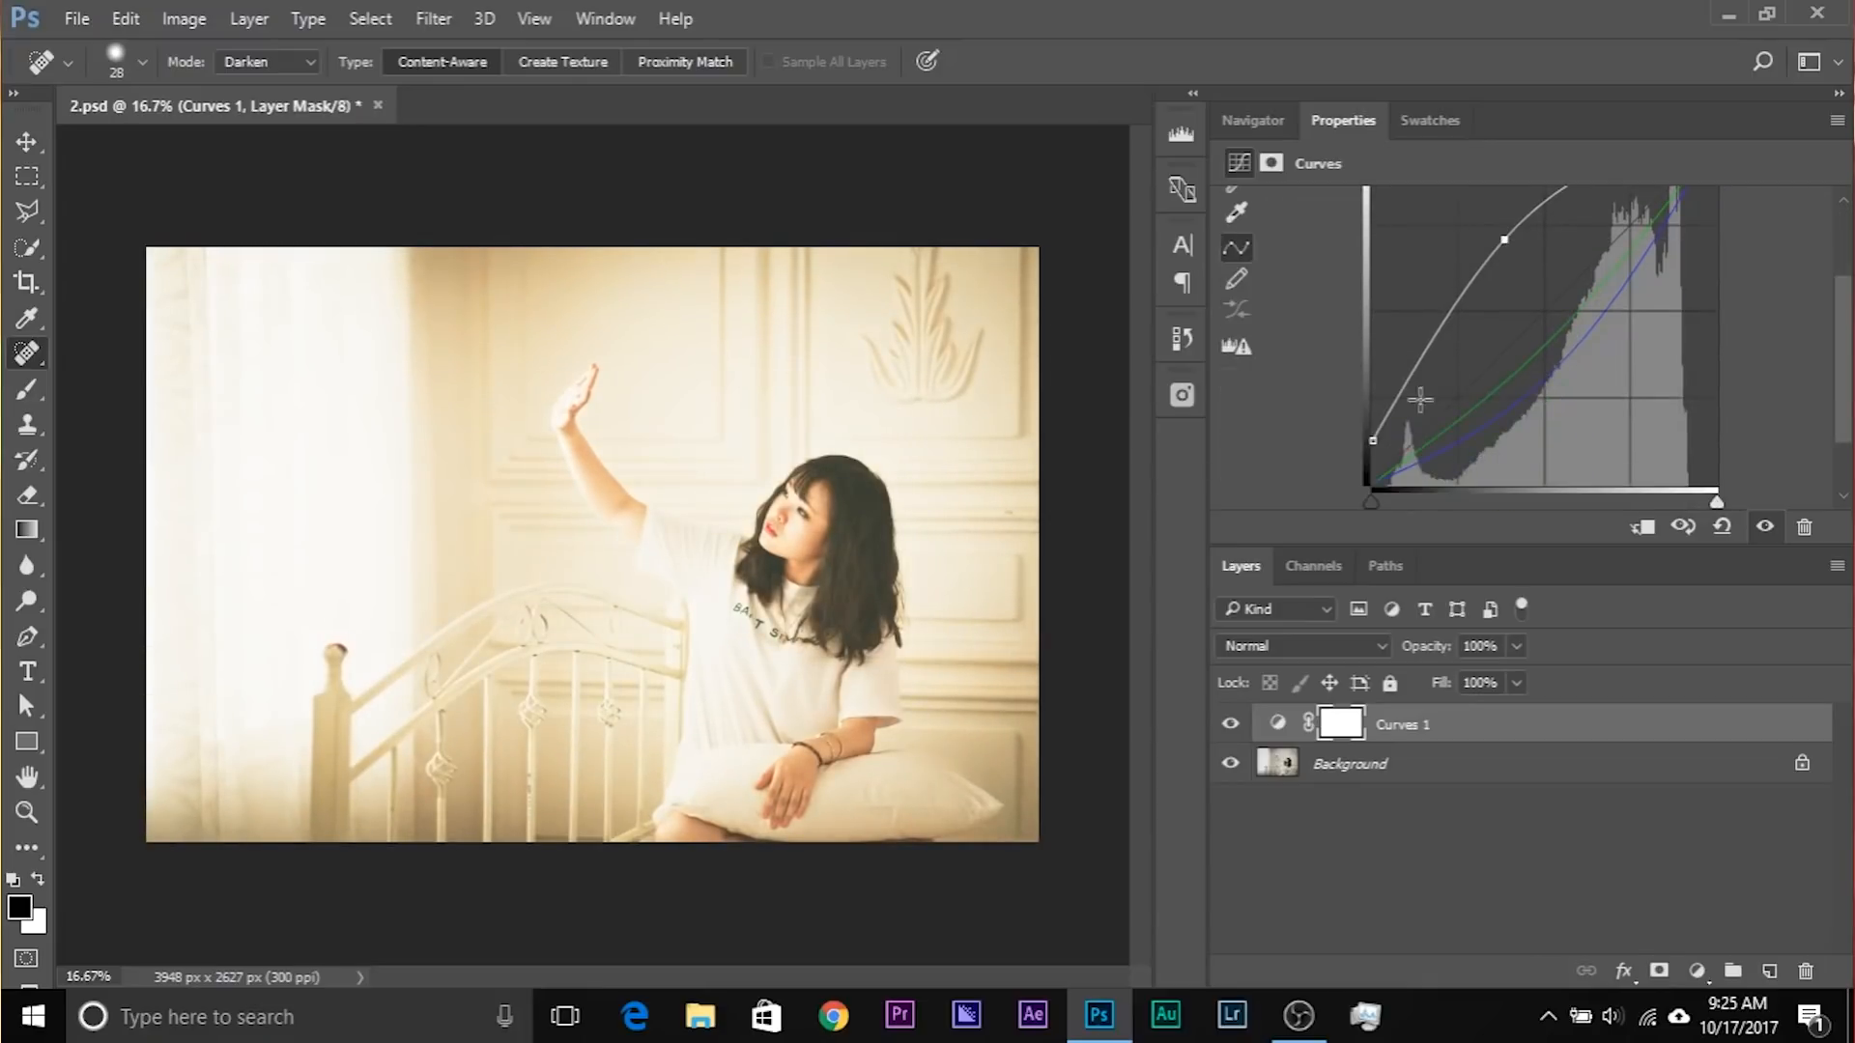
pyautogui.moveTo(1373, 437)
pyautogui.mouseDown()
pyautogui.moveTo(1366, 410)
pyautogui.moveTo(1352, 423)
pyautogui.mouseUp()
pyautogui.scroll(4, 1537, 375)
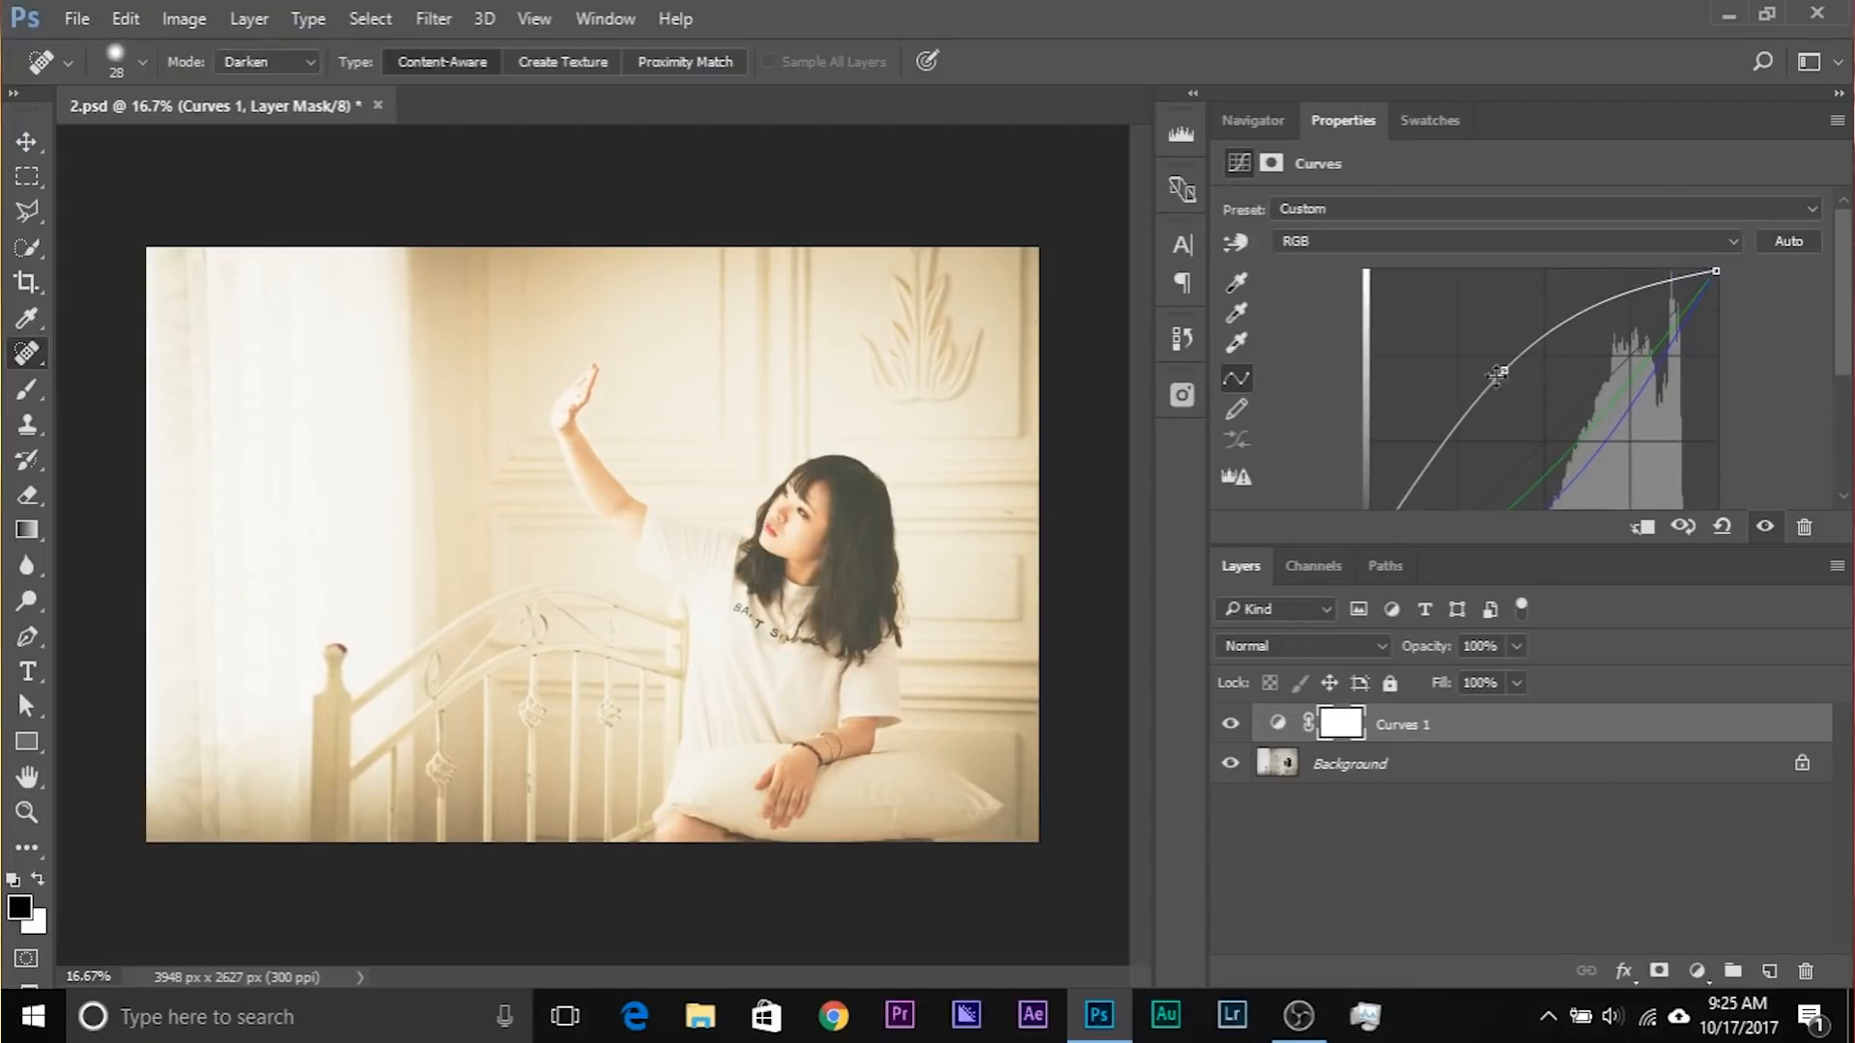
# Step: Lower the midtone point of the Curves 1 Blue channel slightly further for a stronger yellow tint
pyautogui.click(1428, 242)
pyautogui.click(1393, 309)
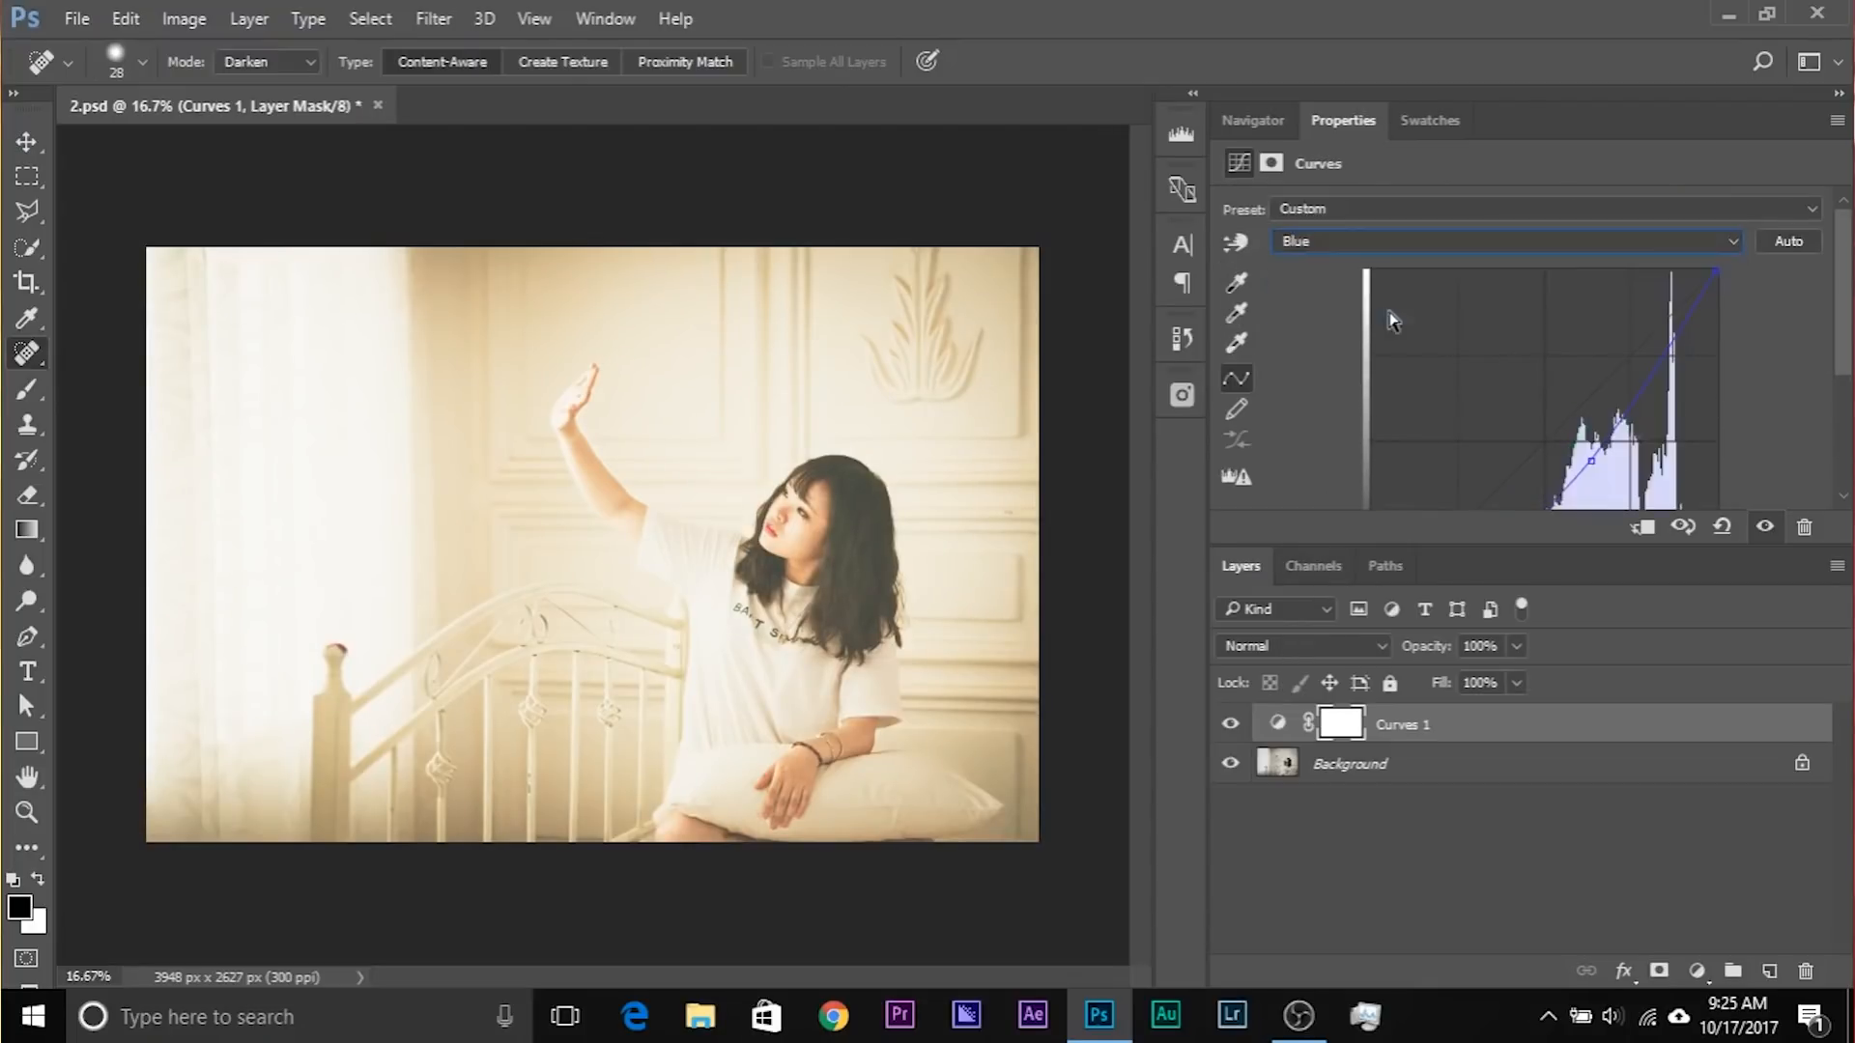
pyautogui.moveTo(1590, 459); pyautogui.dragTo(1604, 463)
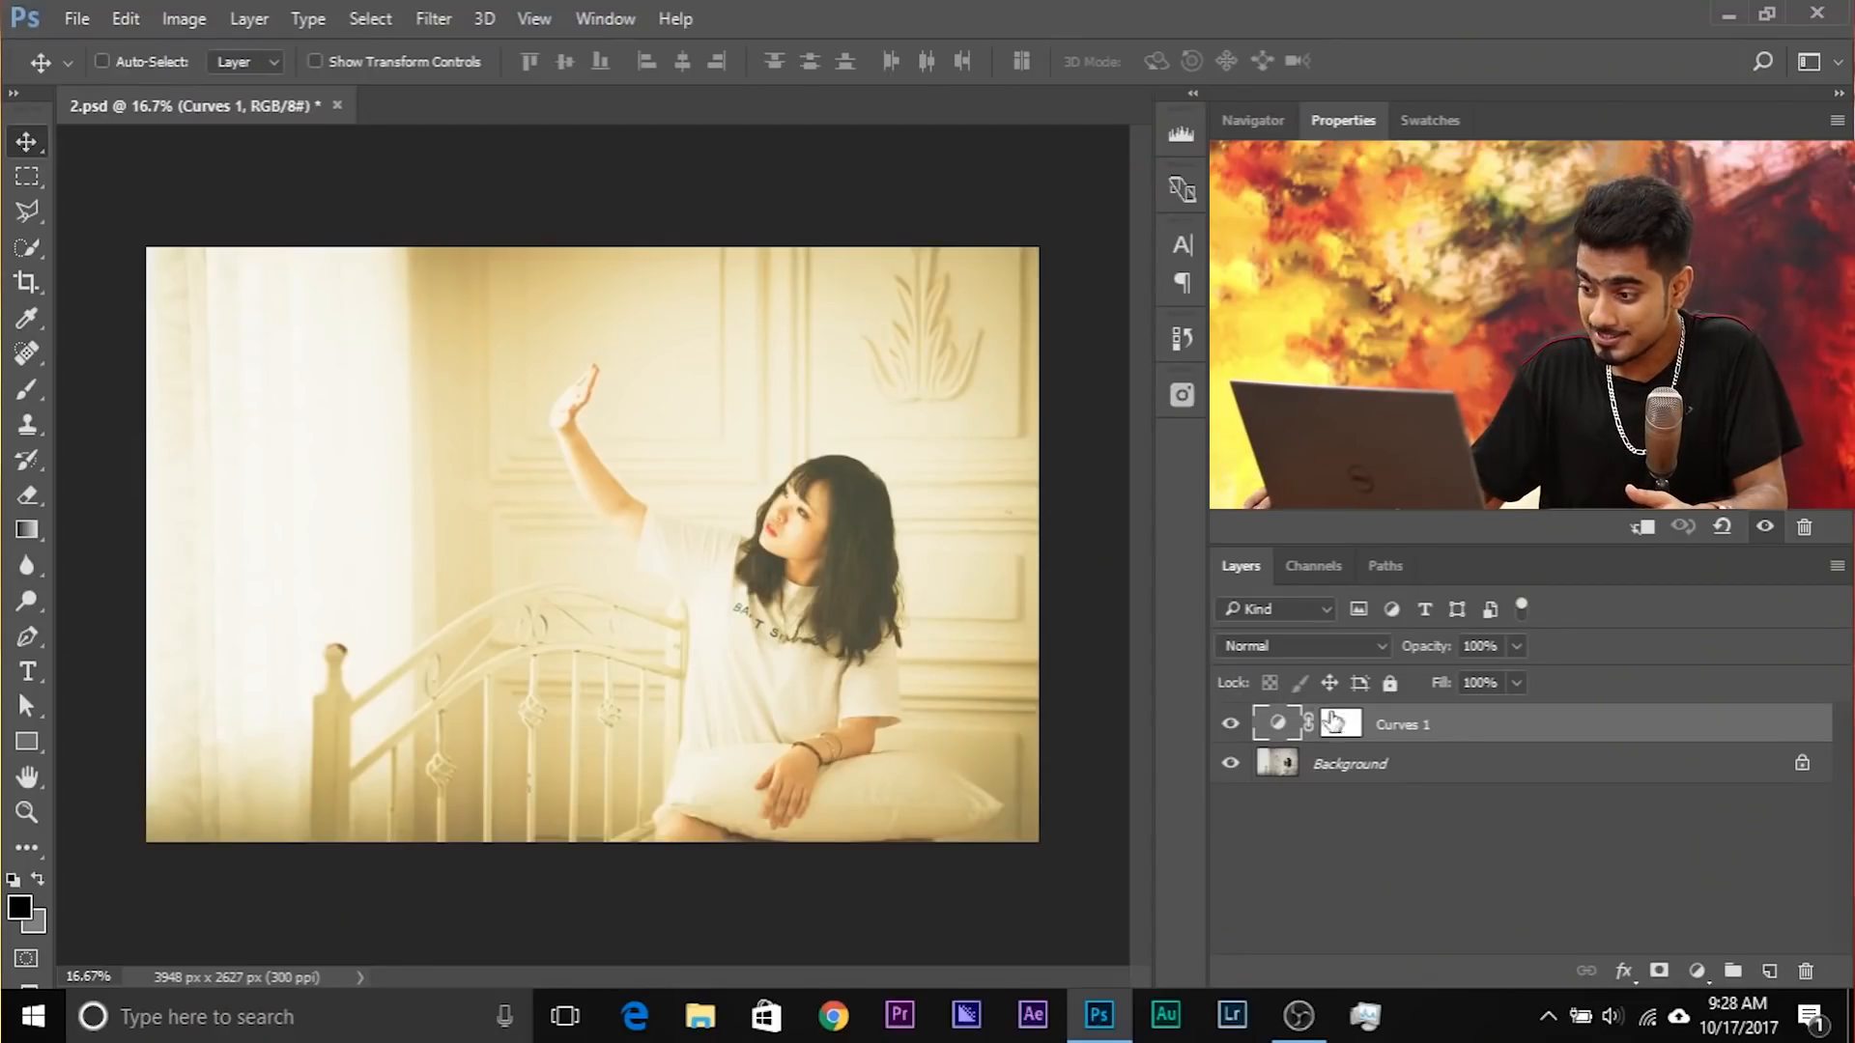
# Step: Draw a white-to-black linear gradient on the Curves 1 mask from the upper curtain to the pillow, redrawing it to refine the falloff
pyautogui.click(1338, 722)
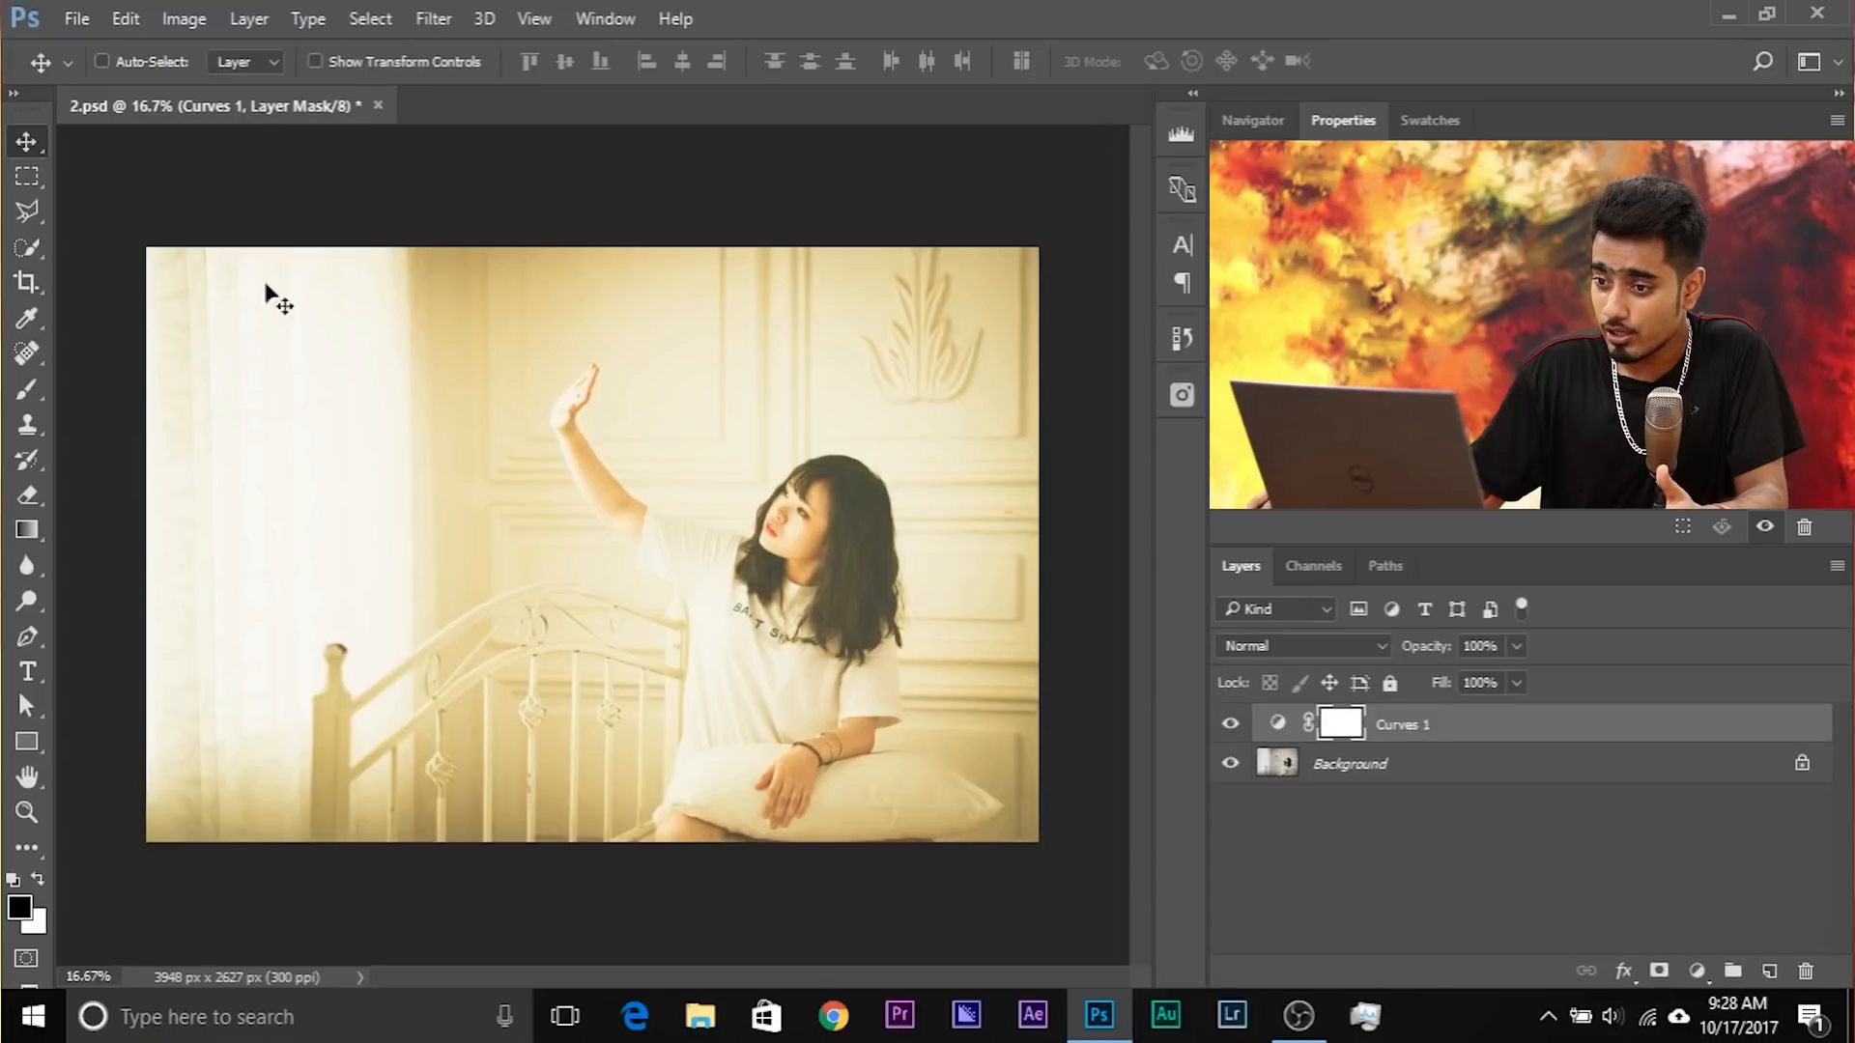
pyautogui.click(27, 529)
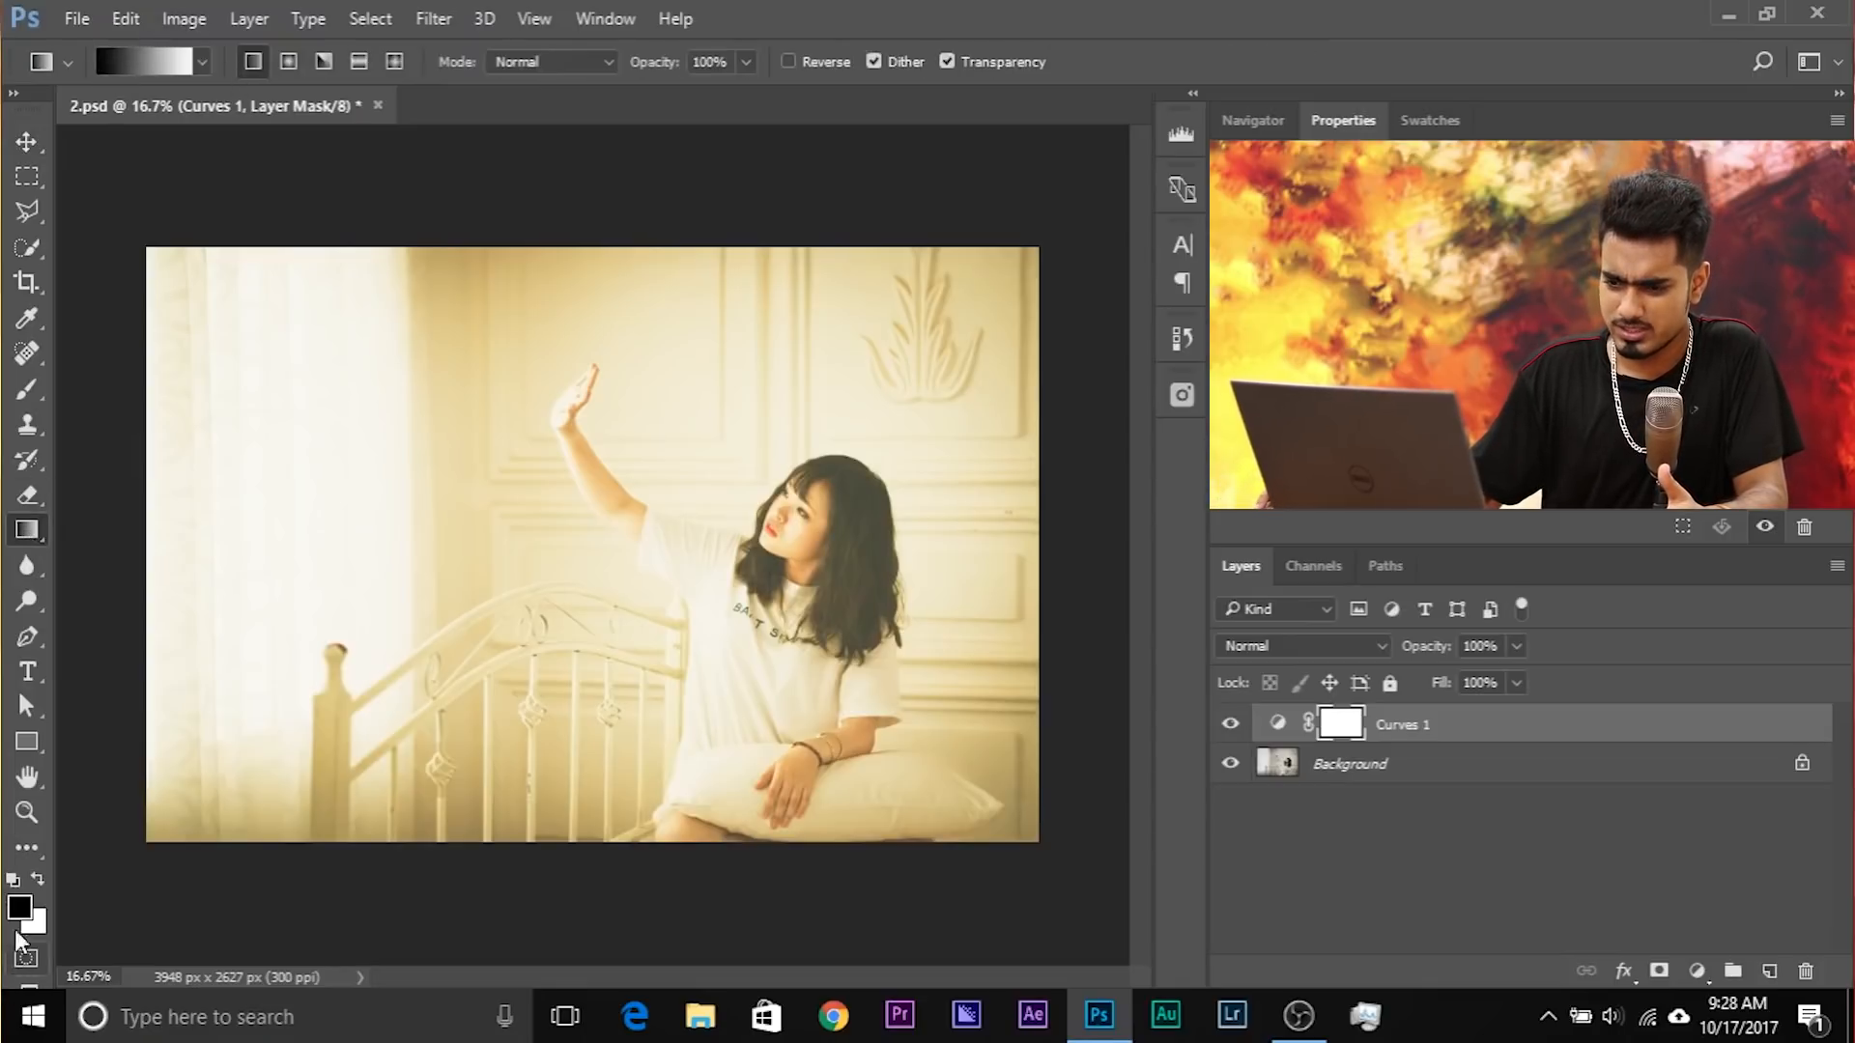
pyautogui.press('x')
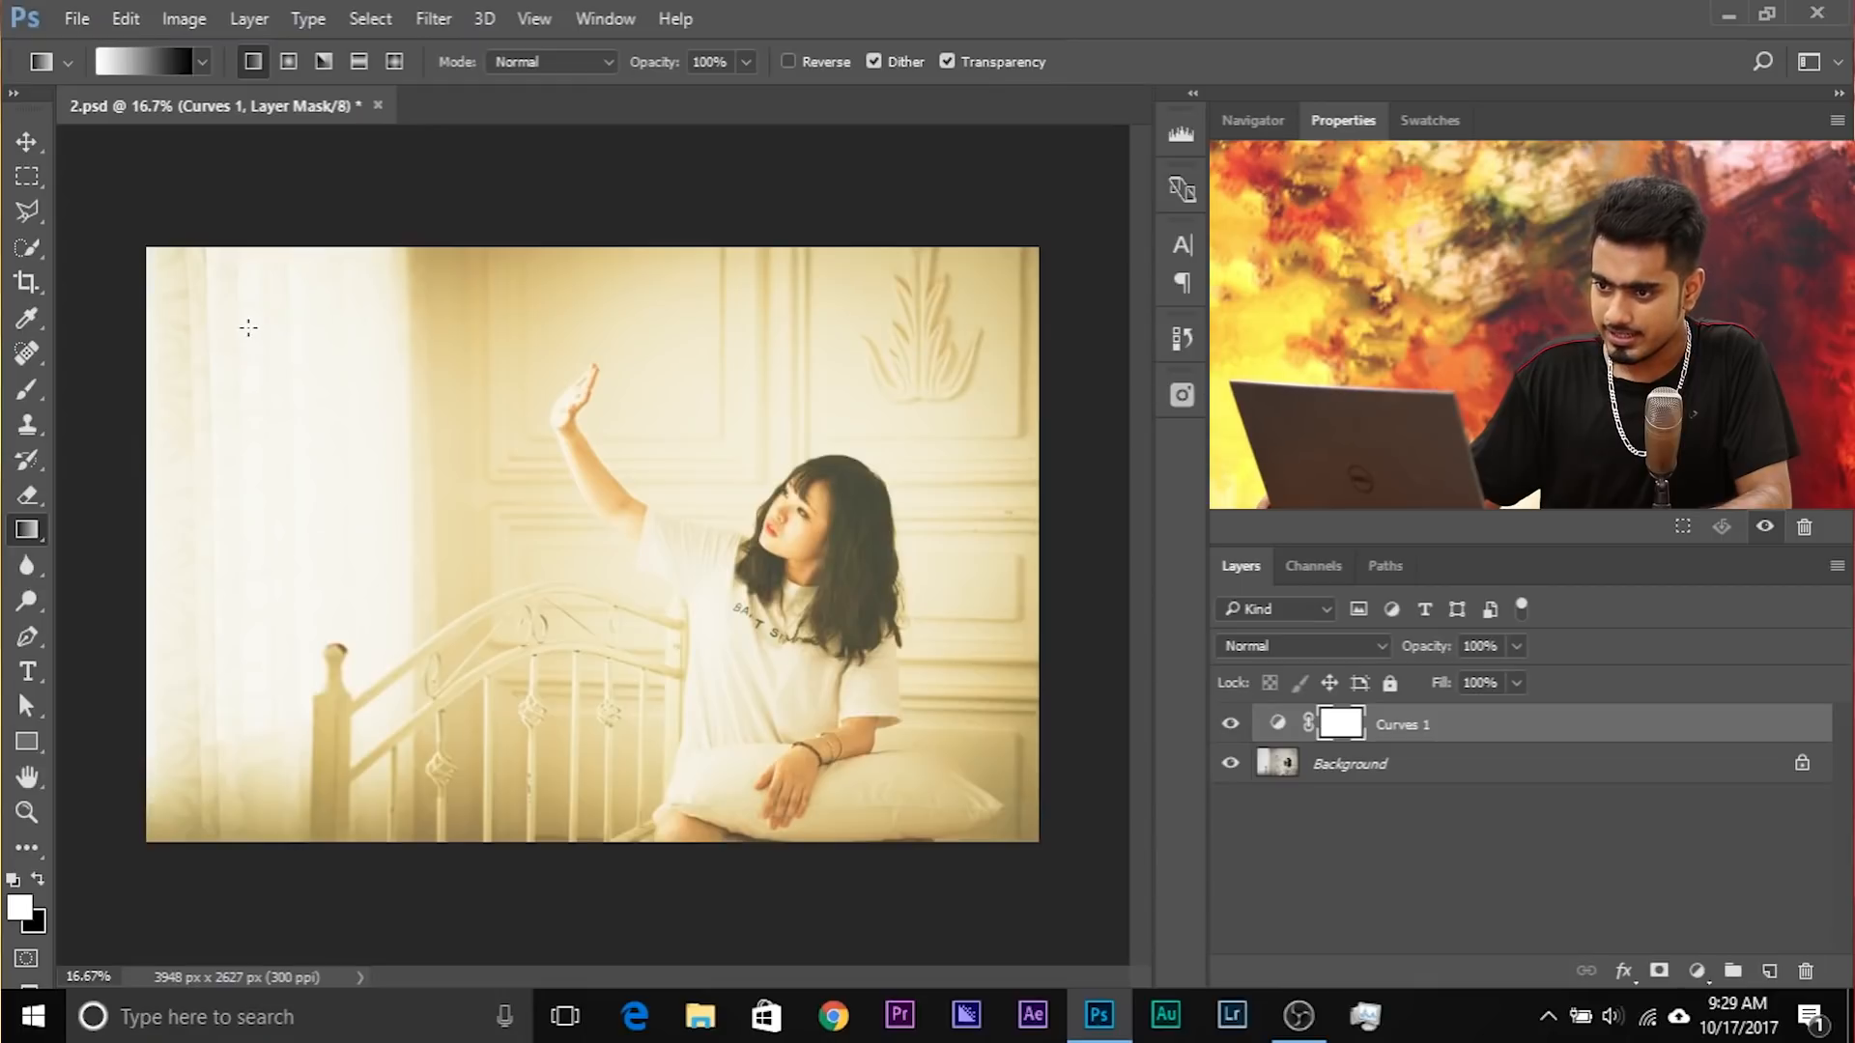
pyautogui.moveTo(283, 350); pyautogui.dragTo(969, 794)
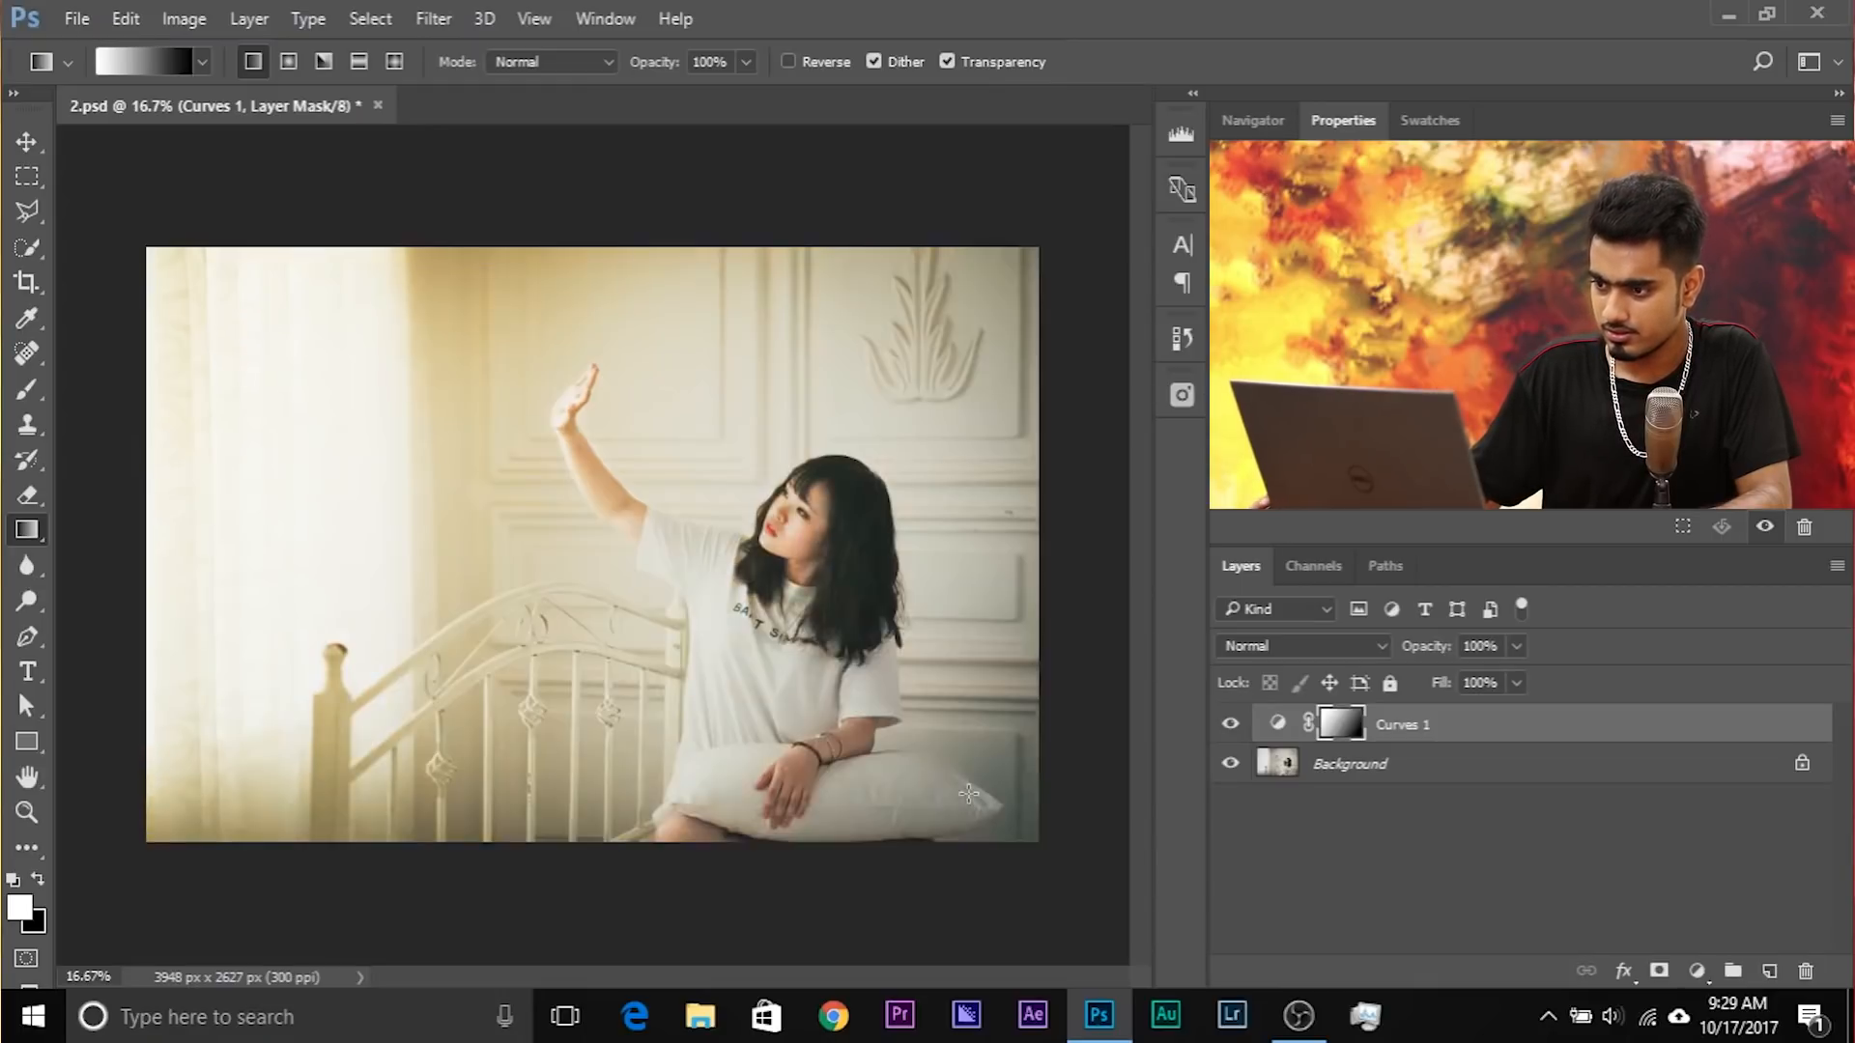
pyautogui.moveTo(337, 361); pyautogui.dragTo(951, 752)
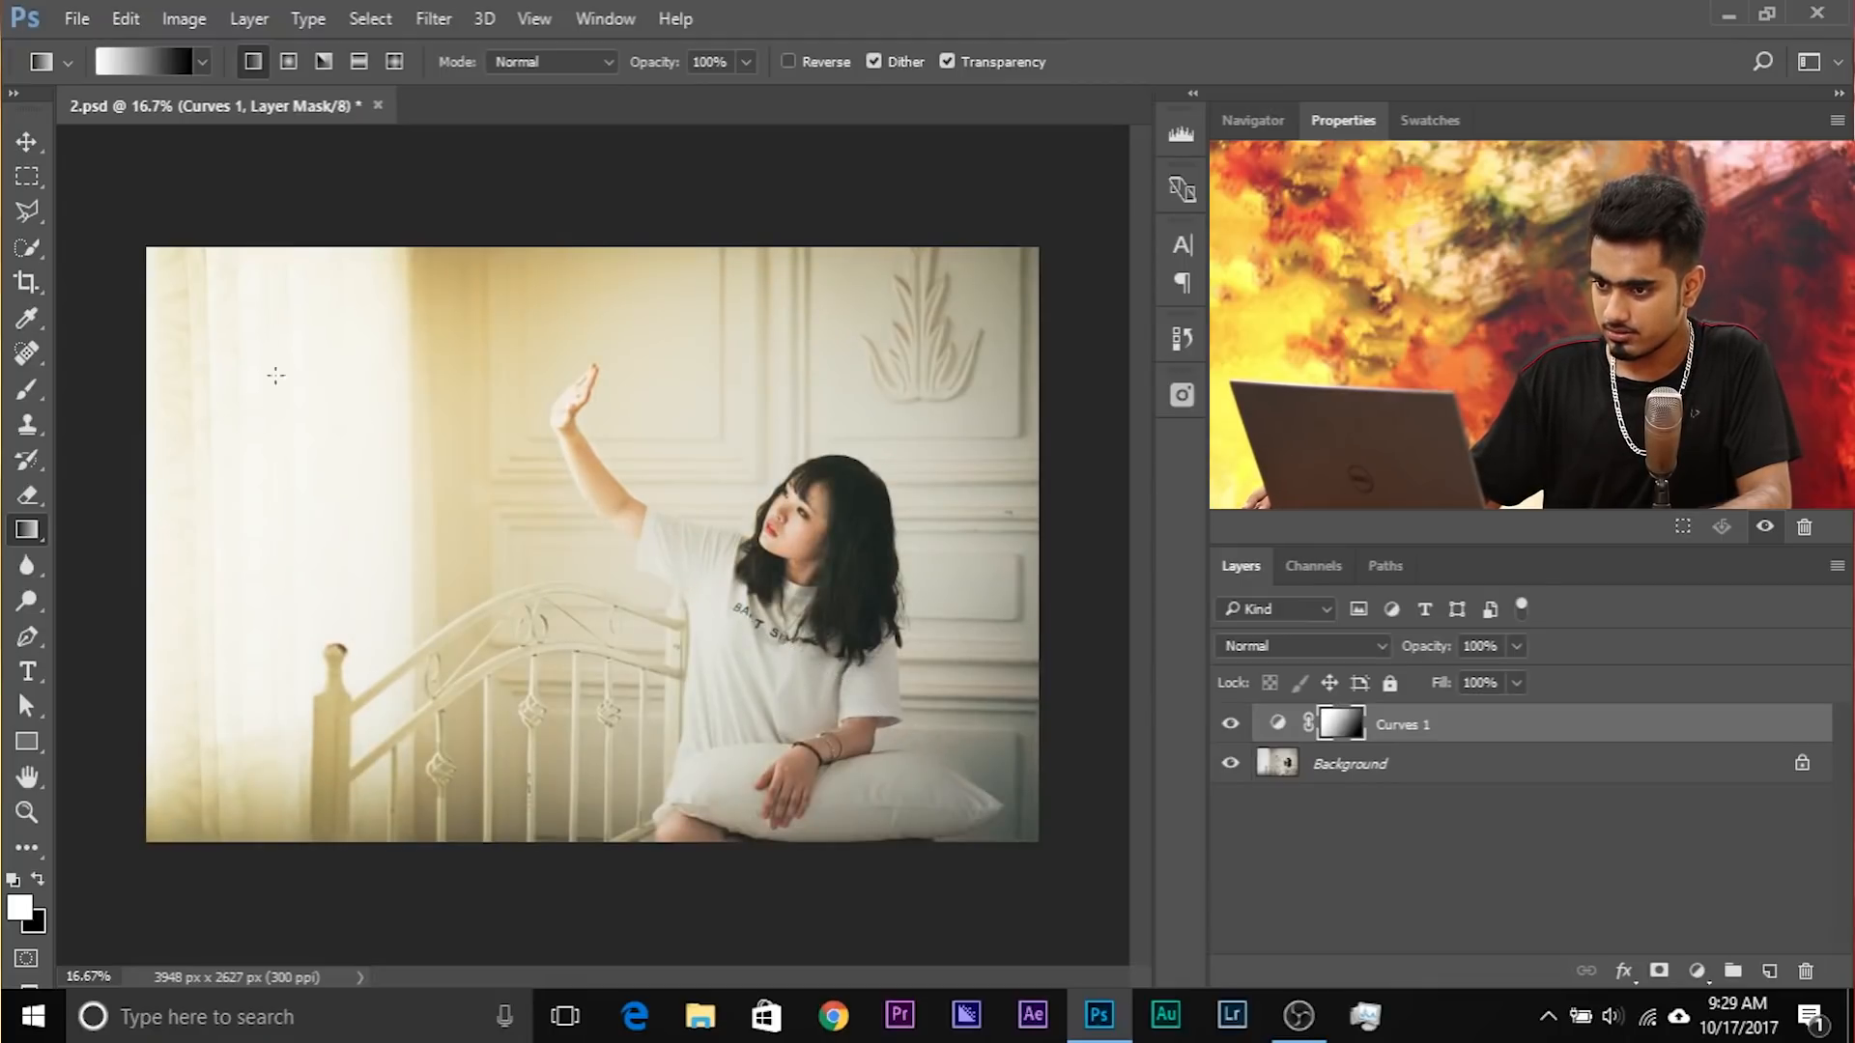
pyautogui.moveTo(261, 340); pyautogui.dragTo(928, 744)
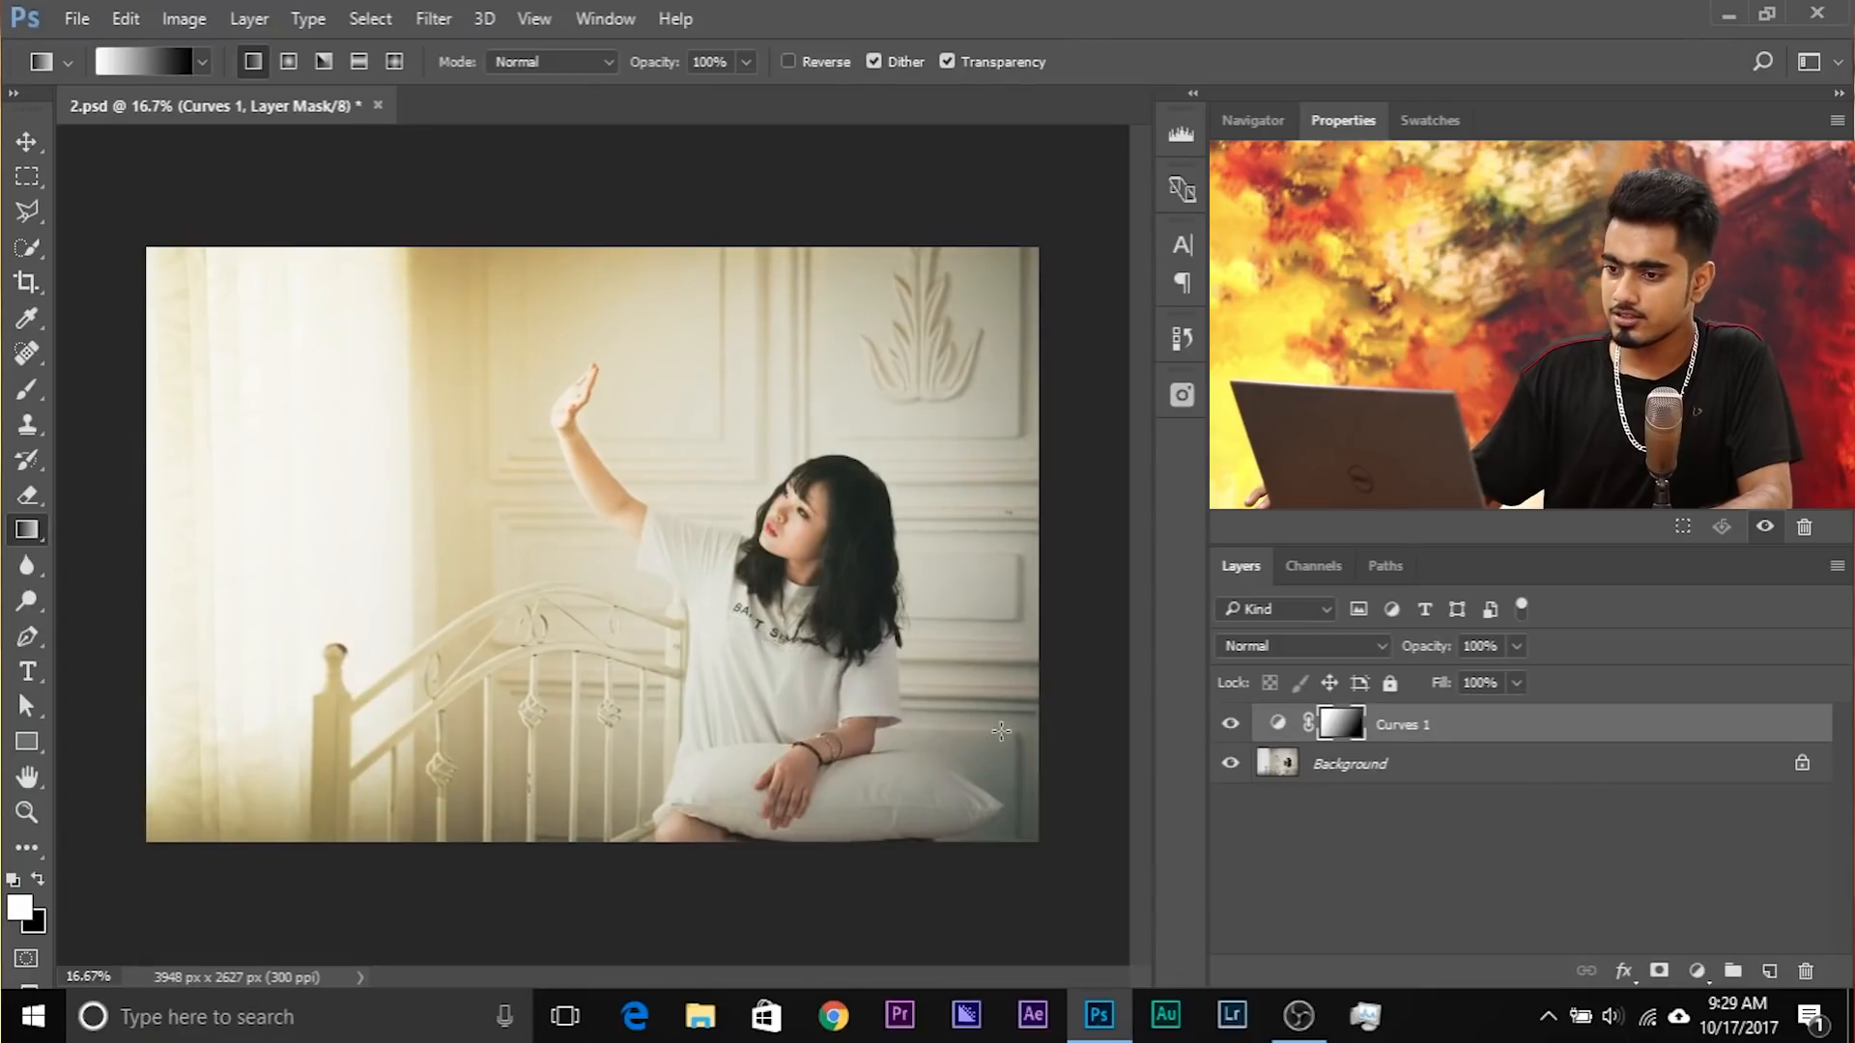
# Step: Raise the Curves 1 RGB midtones further and redraw its white-to-black mask gradient diagonally from the curtain to the pillow
pyautogui.click(1278, 724)
pyautogui.moveTo(1498, 369); pyautogui.dragTo(1508, 350)
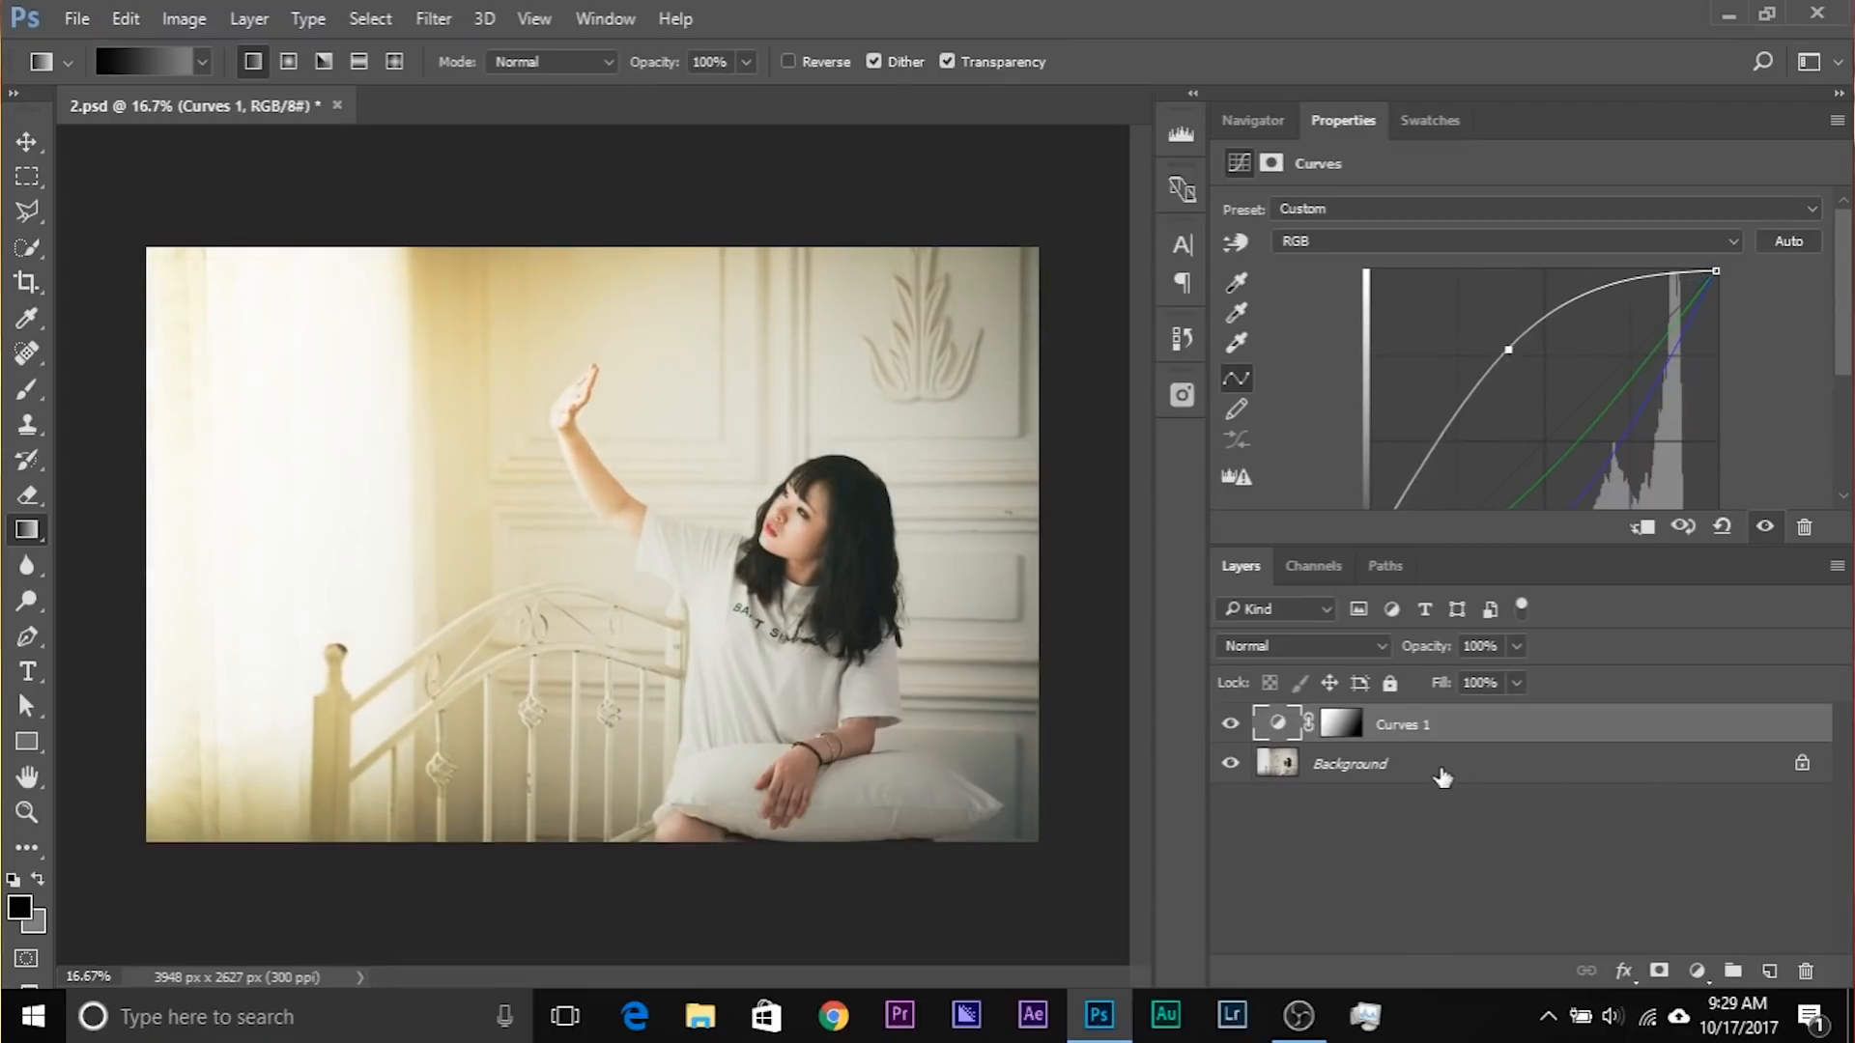
pyautogui.click(1341, 724)
pyautogui.press('x')
pyautogui.moveTo(501, 487); pyautogui.dragTo(842, 672)
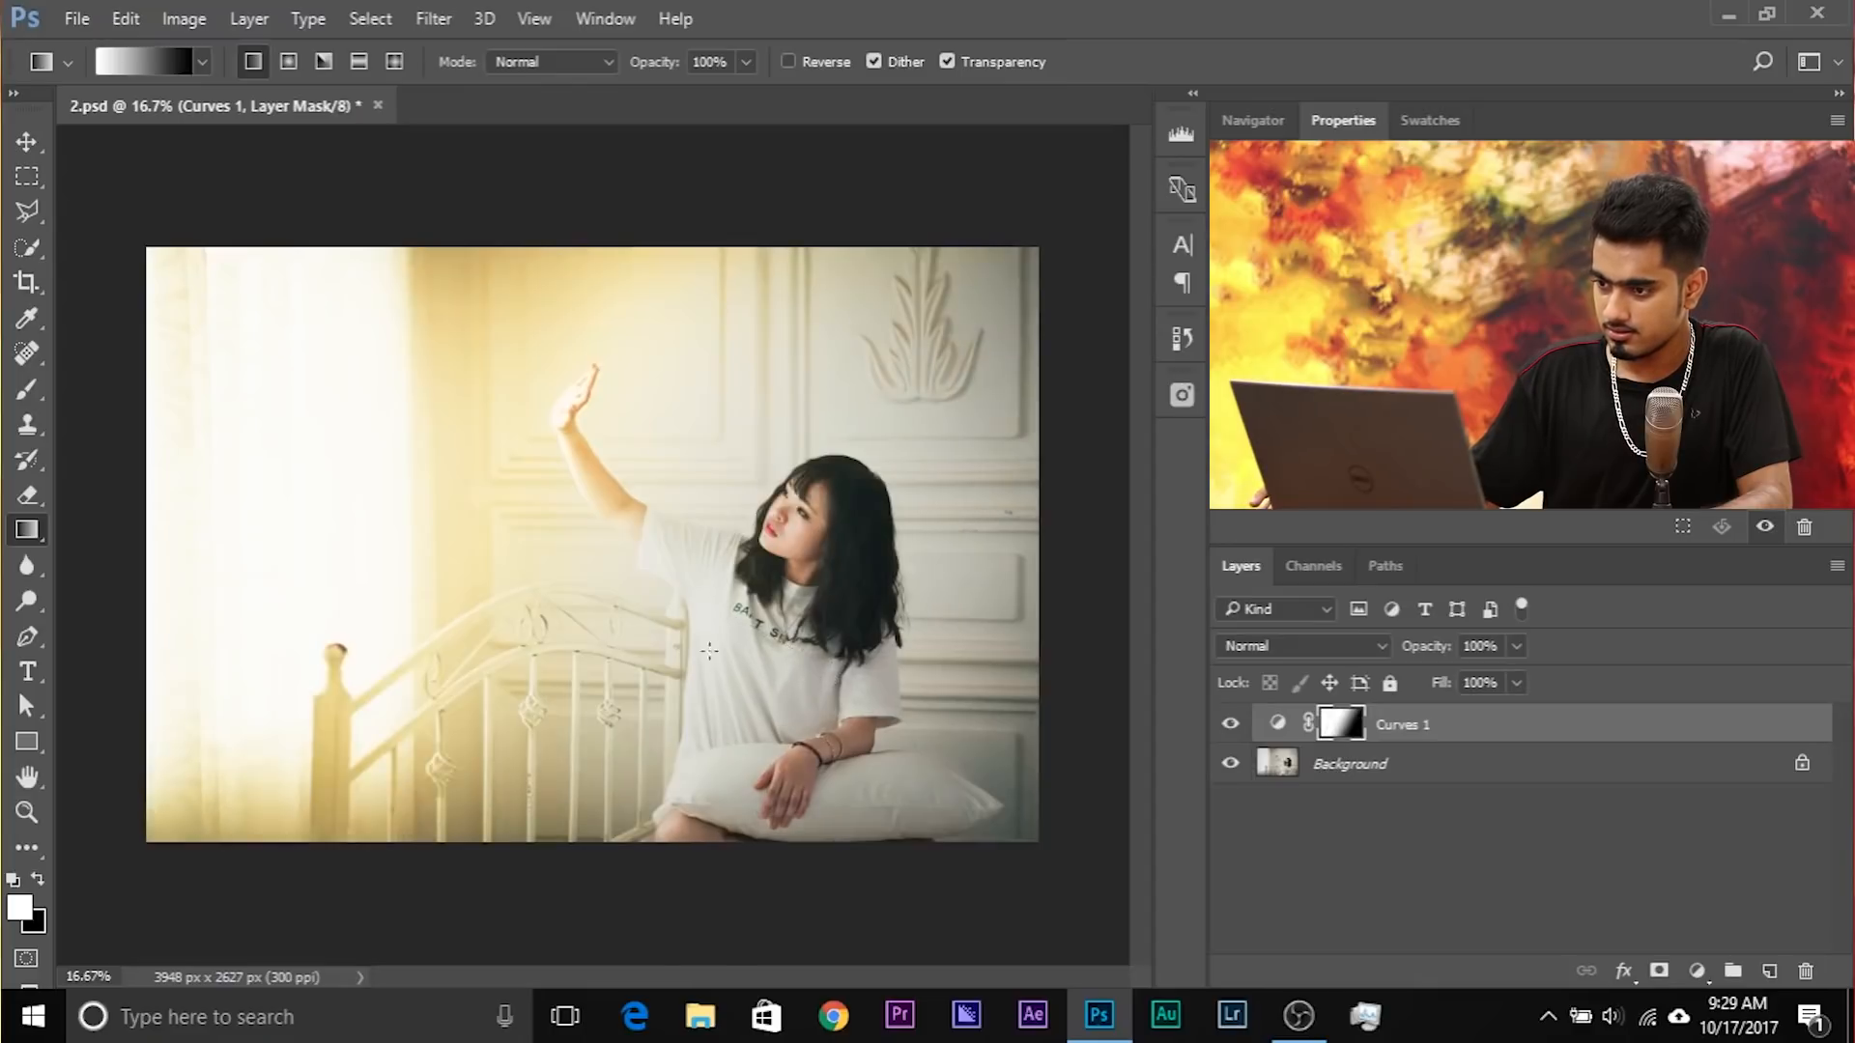
pyautogui.hotkey('ctrl', 'z')
pyautogui.moveTo(282, 360); pyautogui.dragTo(950, 785)
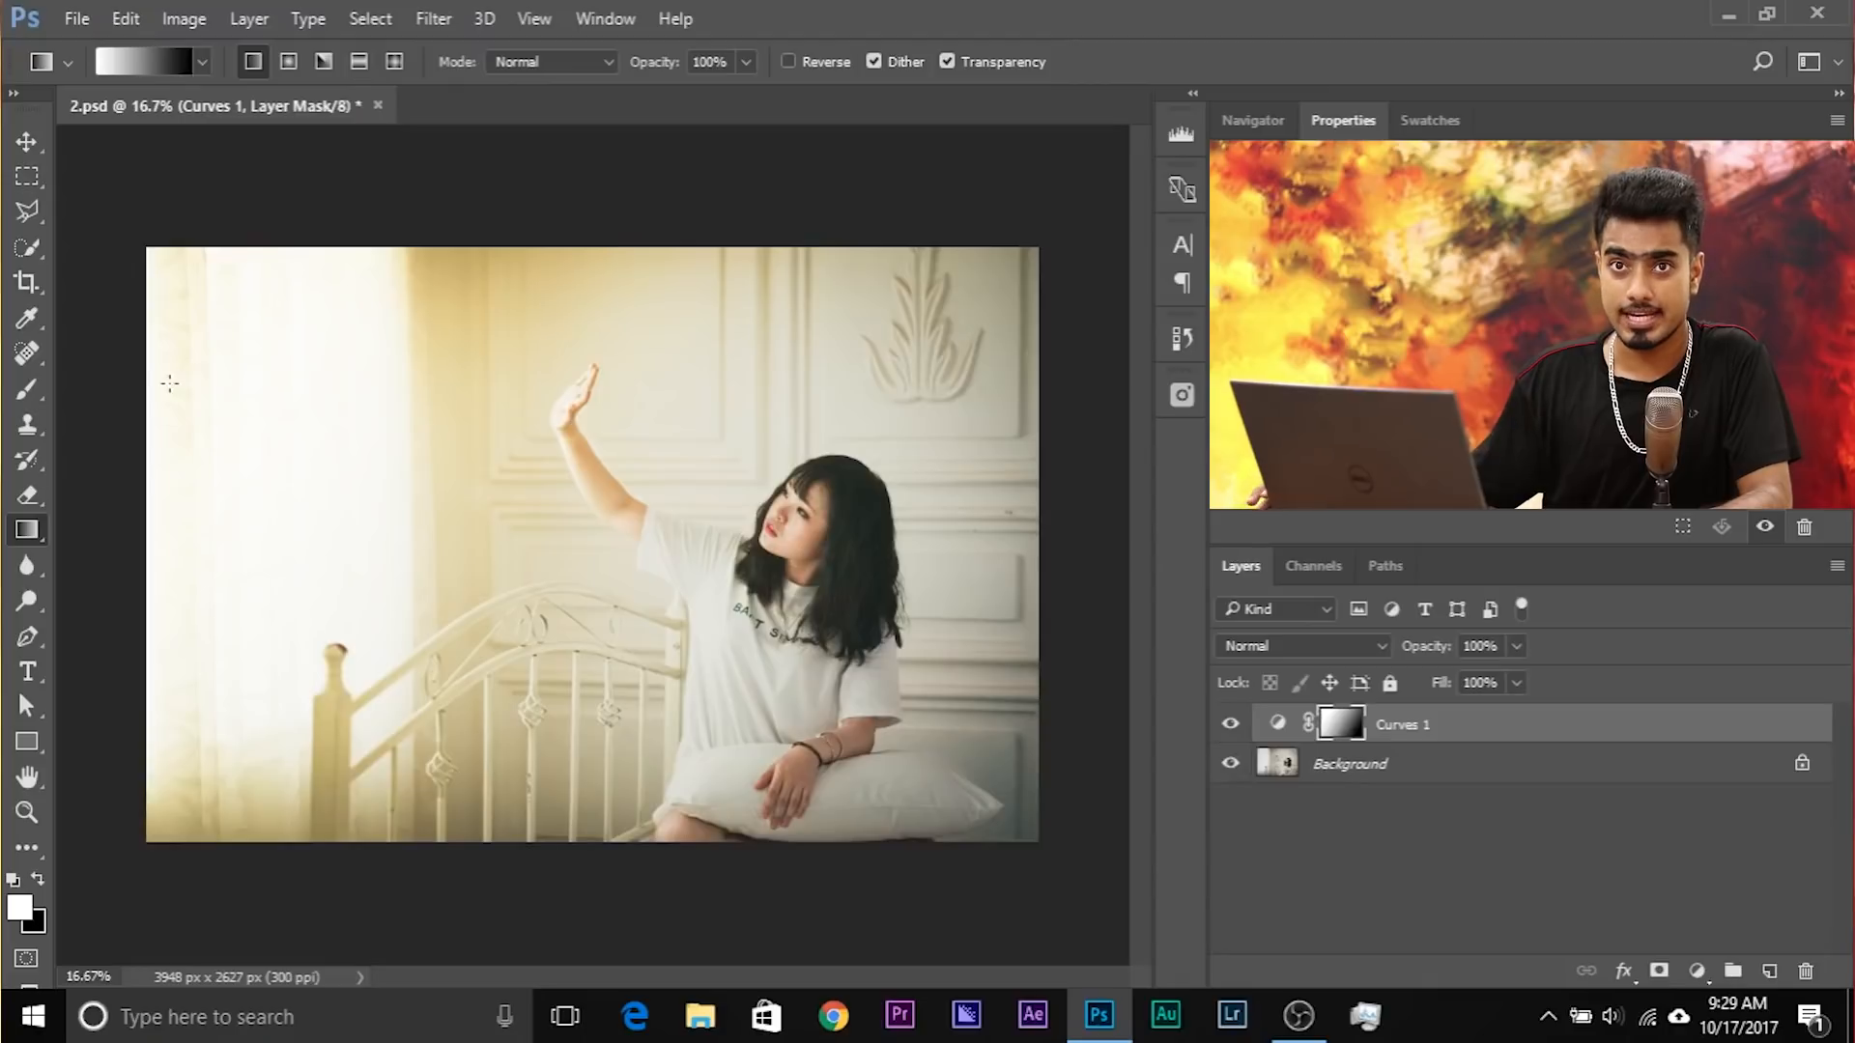
# Step: Add a second Curves adjustment layer, raising its RGB midtones moderately and lifting its black point slightly
pyautogui.click(1698, 970)
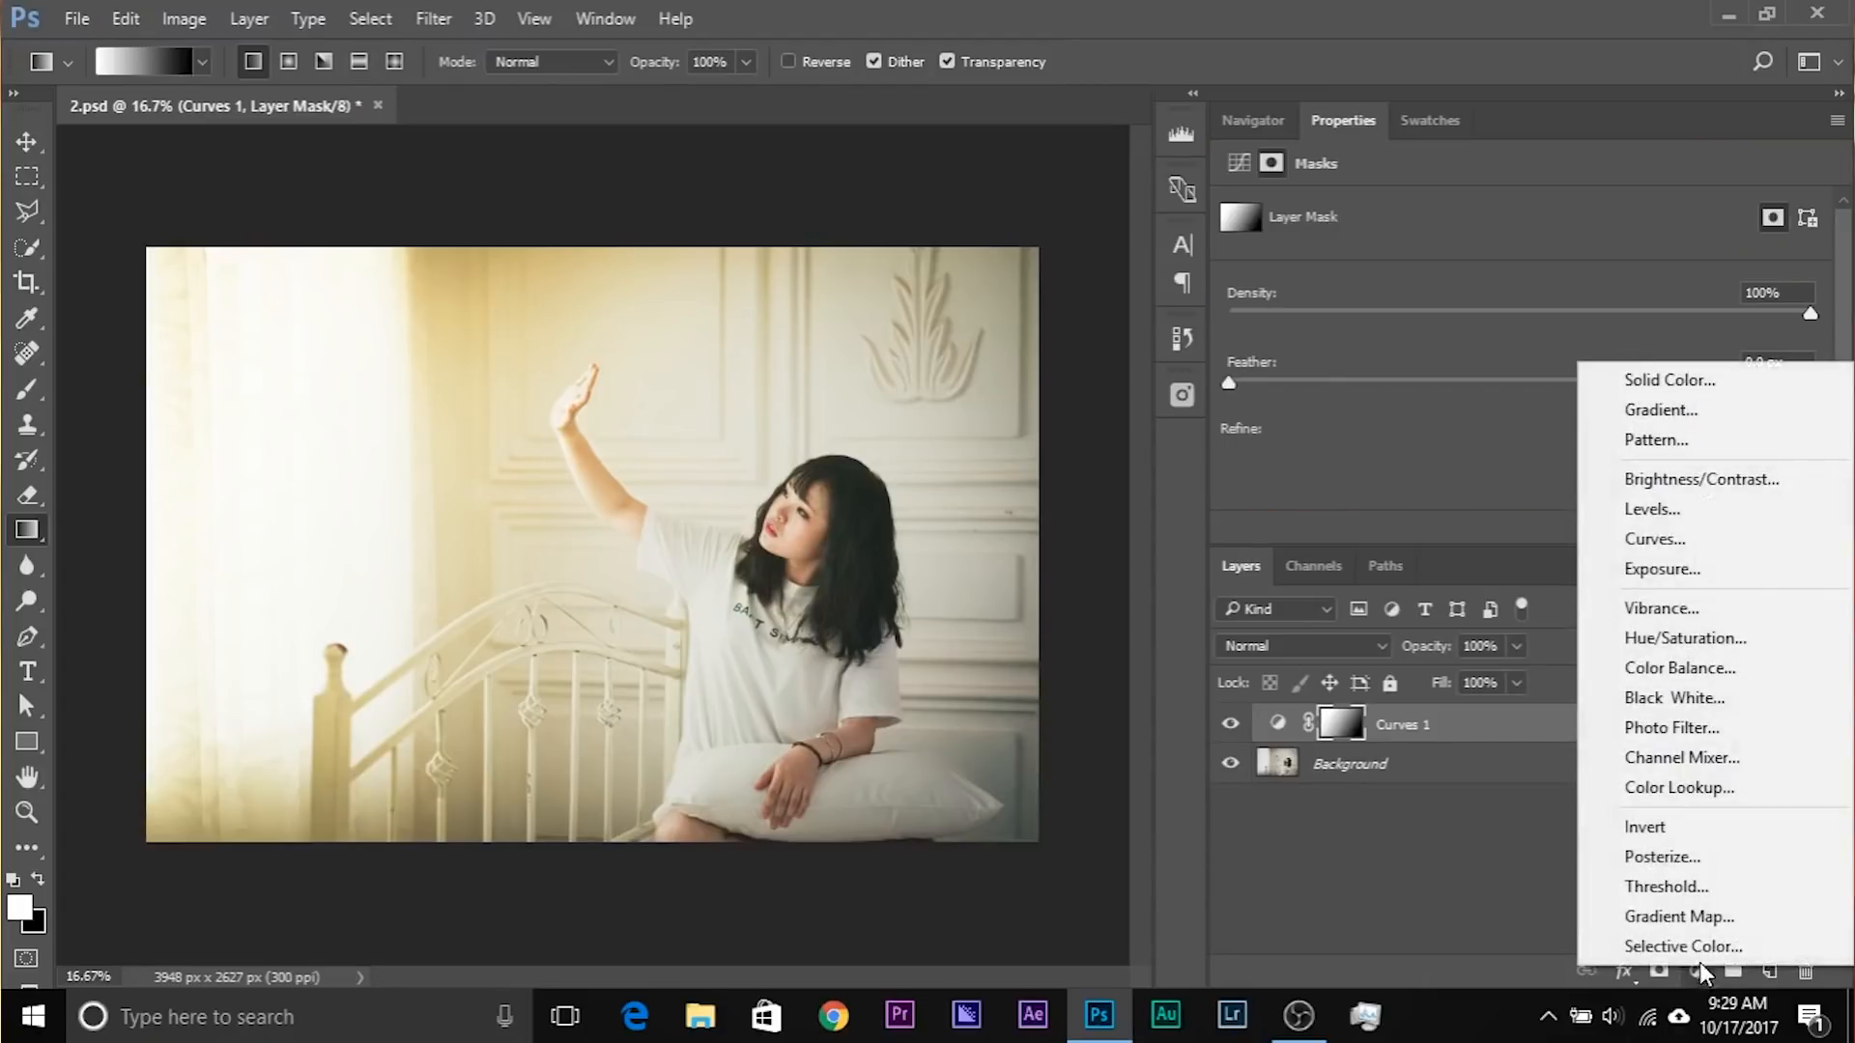
pyautogui.click(1700, 543)
pyautogui.scroll(-2, 1456, 313)
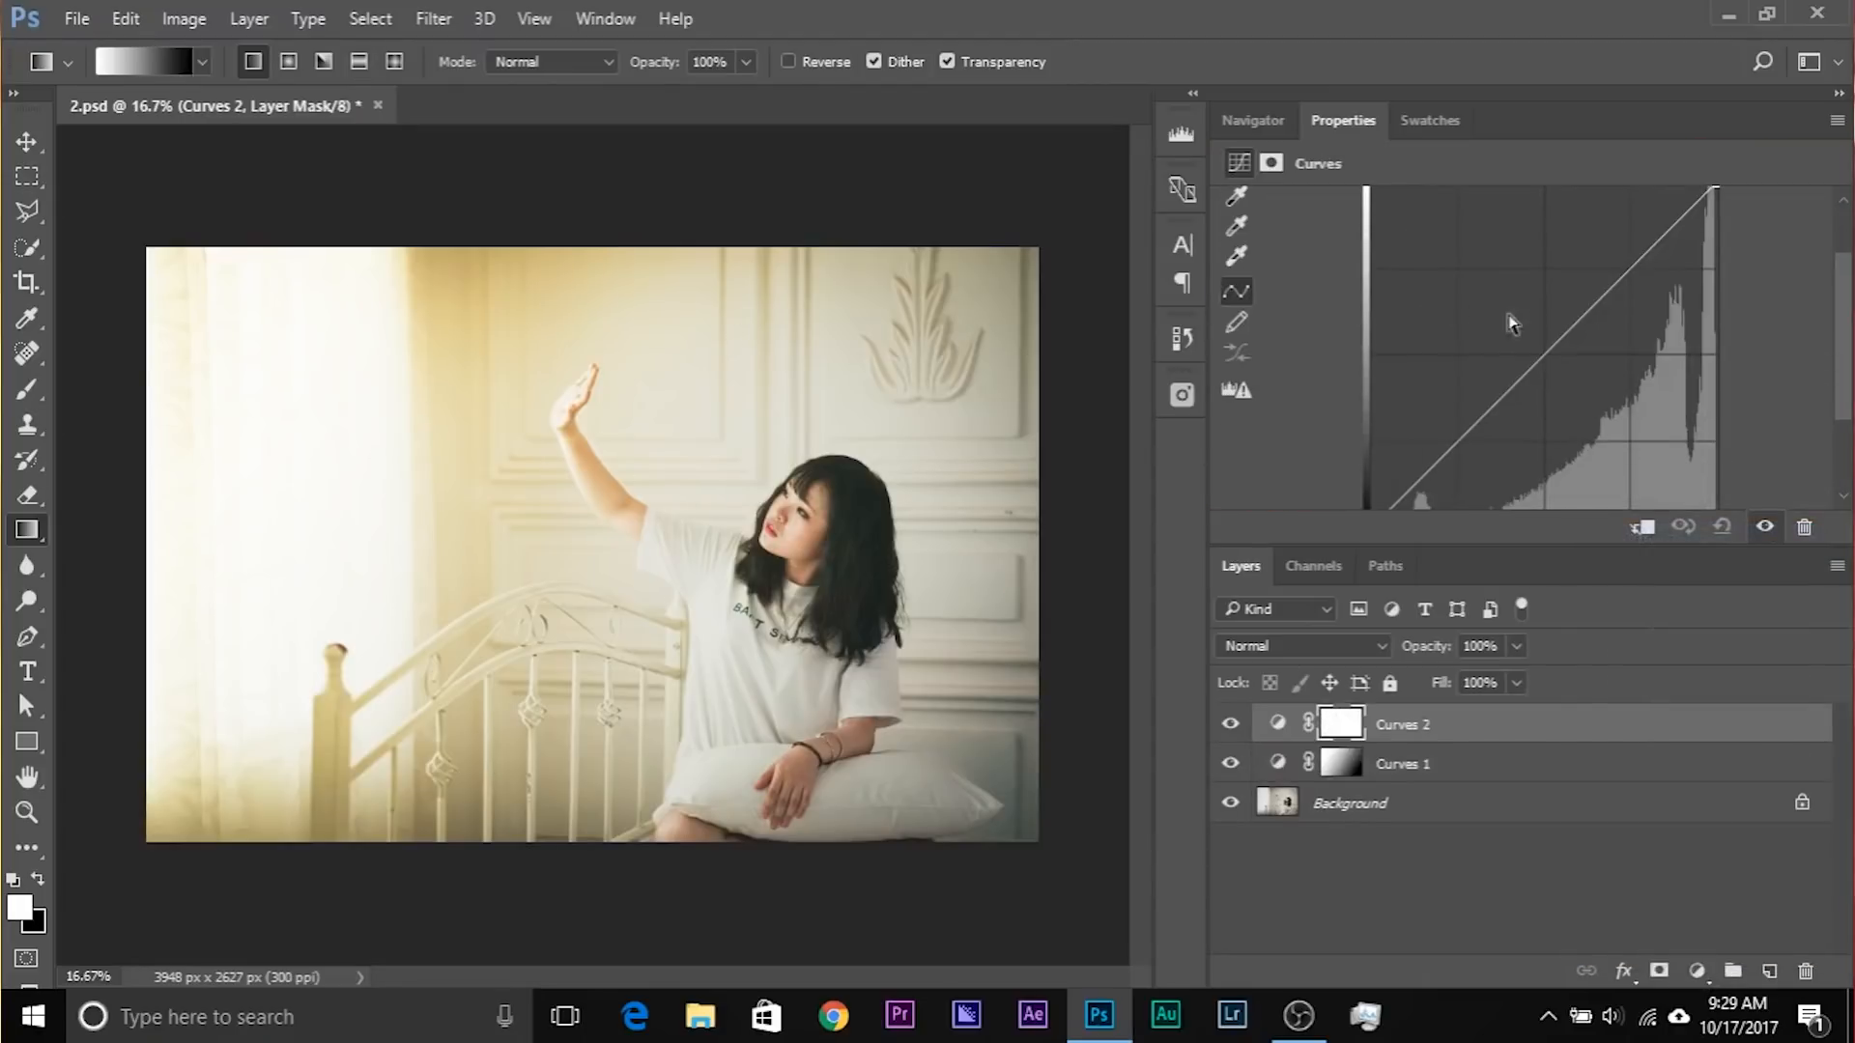
pyautogui.moveTo(1551, 352); pyautogui.dragTo(1538, 319)
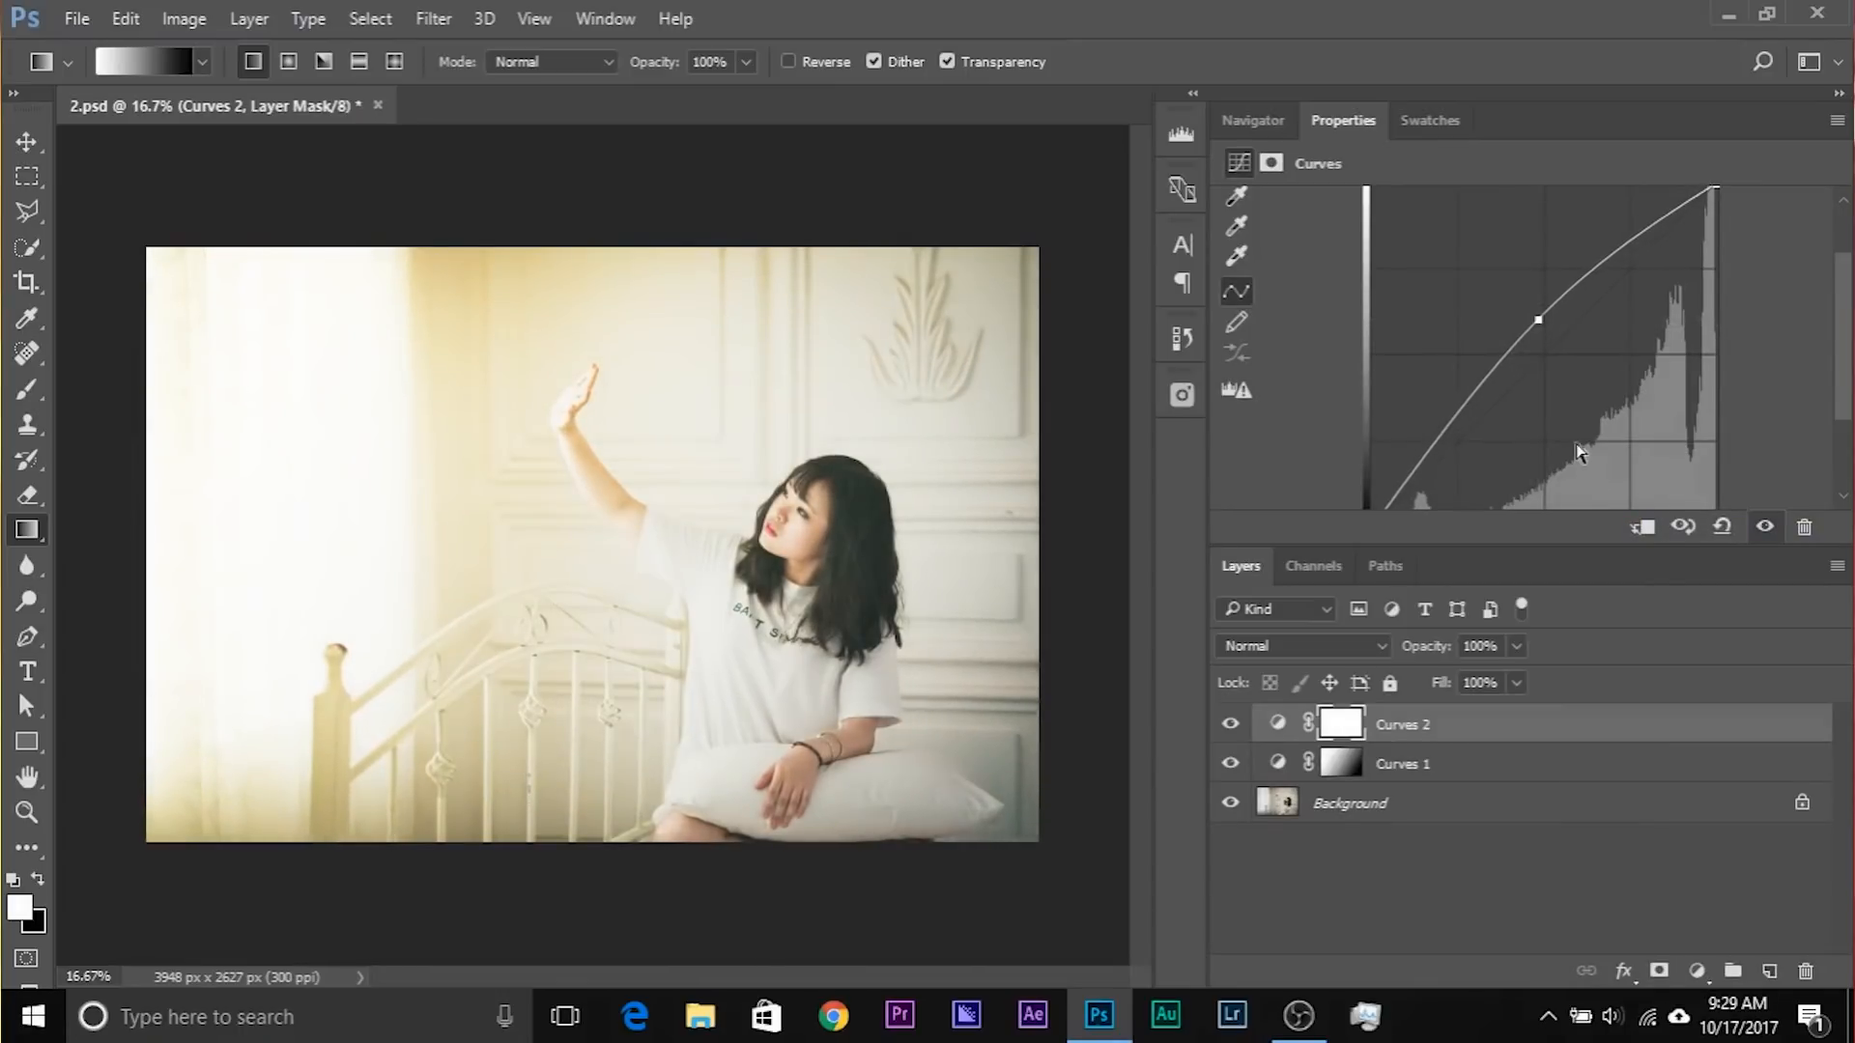
pyautogui.scroll(-2, 1259, 384)
pyautogui.scroll(1, 1259, 385)
pyautogui.moveTo(1375, 462)
pyautogui.mouseDown()
pyautogui.moveTo(1365, 435)
pyautogui.moveTo(1364, 475)
pyautogui.mouseUp()
pyautogui.scroll(3, 1507, 333)
pyautogui.moveTo(1538, 379); pyautogui.dragTo(1541, 373)
# Step: Pull the midtones of the Curves 2 Green channel slightly down to add a magenta tint
pyautogui.click(1406, 222)
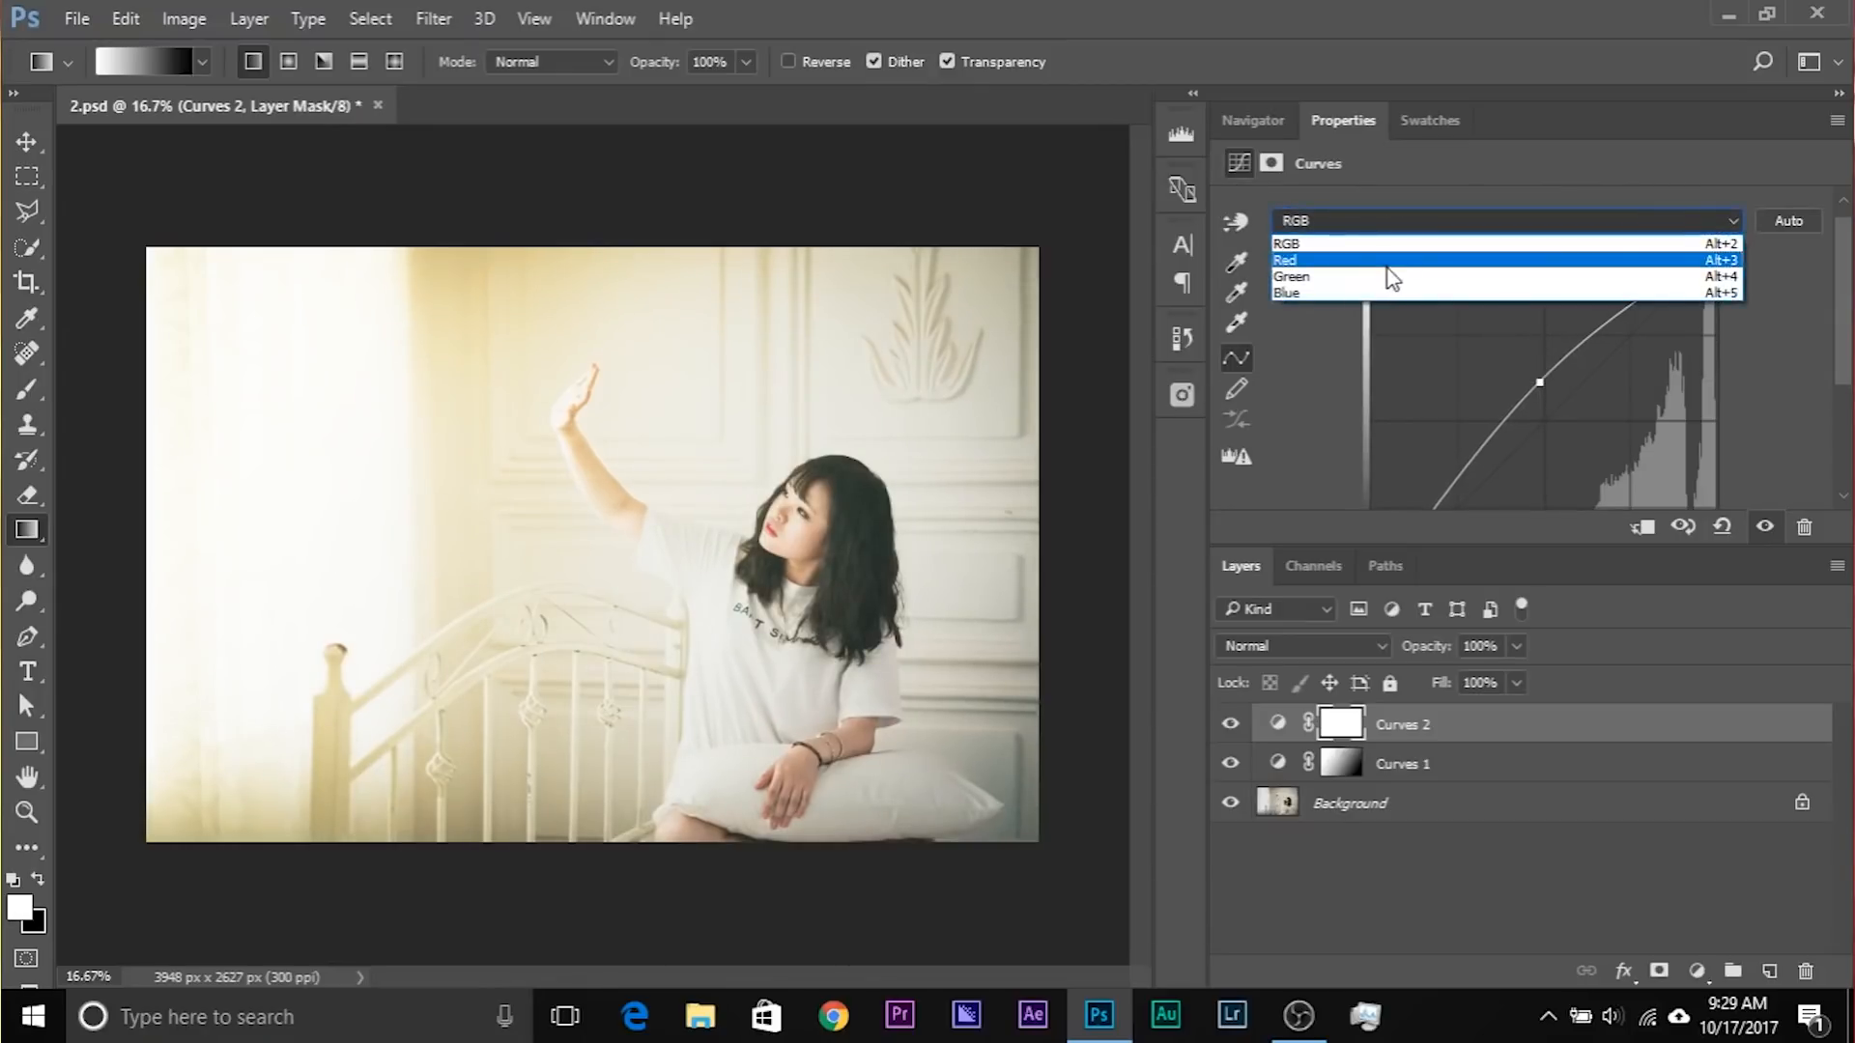
pyautogui.click(1384, 281)
pyautogui.moveTo(1539, 432)
pyautogui.mouseDown()
pyautogui.moveTo(1545, 409)
pyautogui.moveTo(1572, 423)
pyautogui.mouseUp()
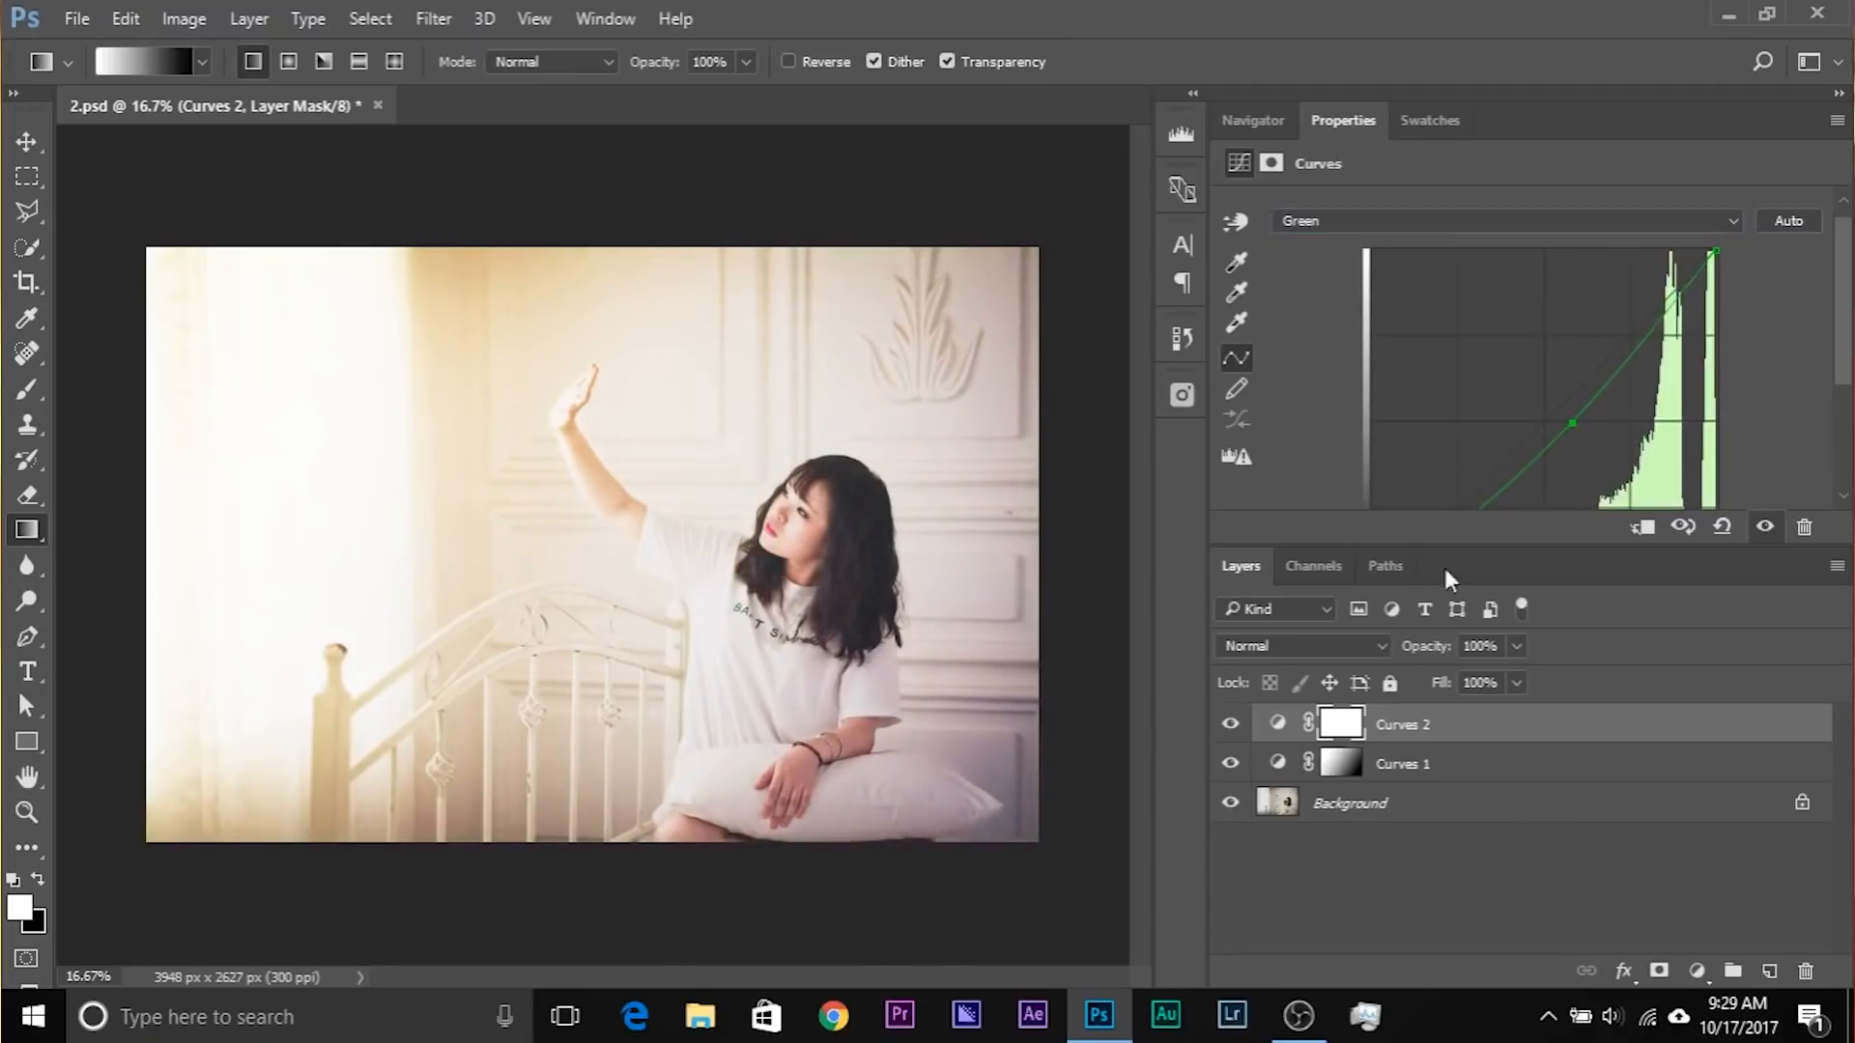
# Step: Draw a linear gradient on the Curves 2 mask, fading the adjustment out toward the lower-right corner of the photo
pyautogui.click(1352, 727)
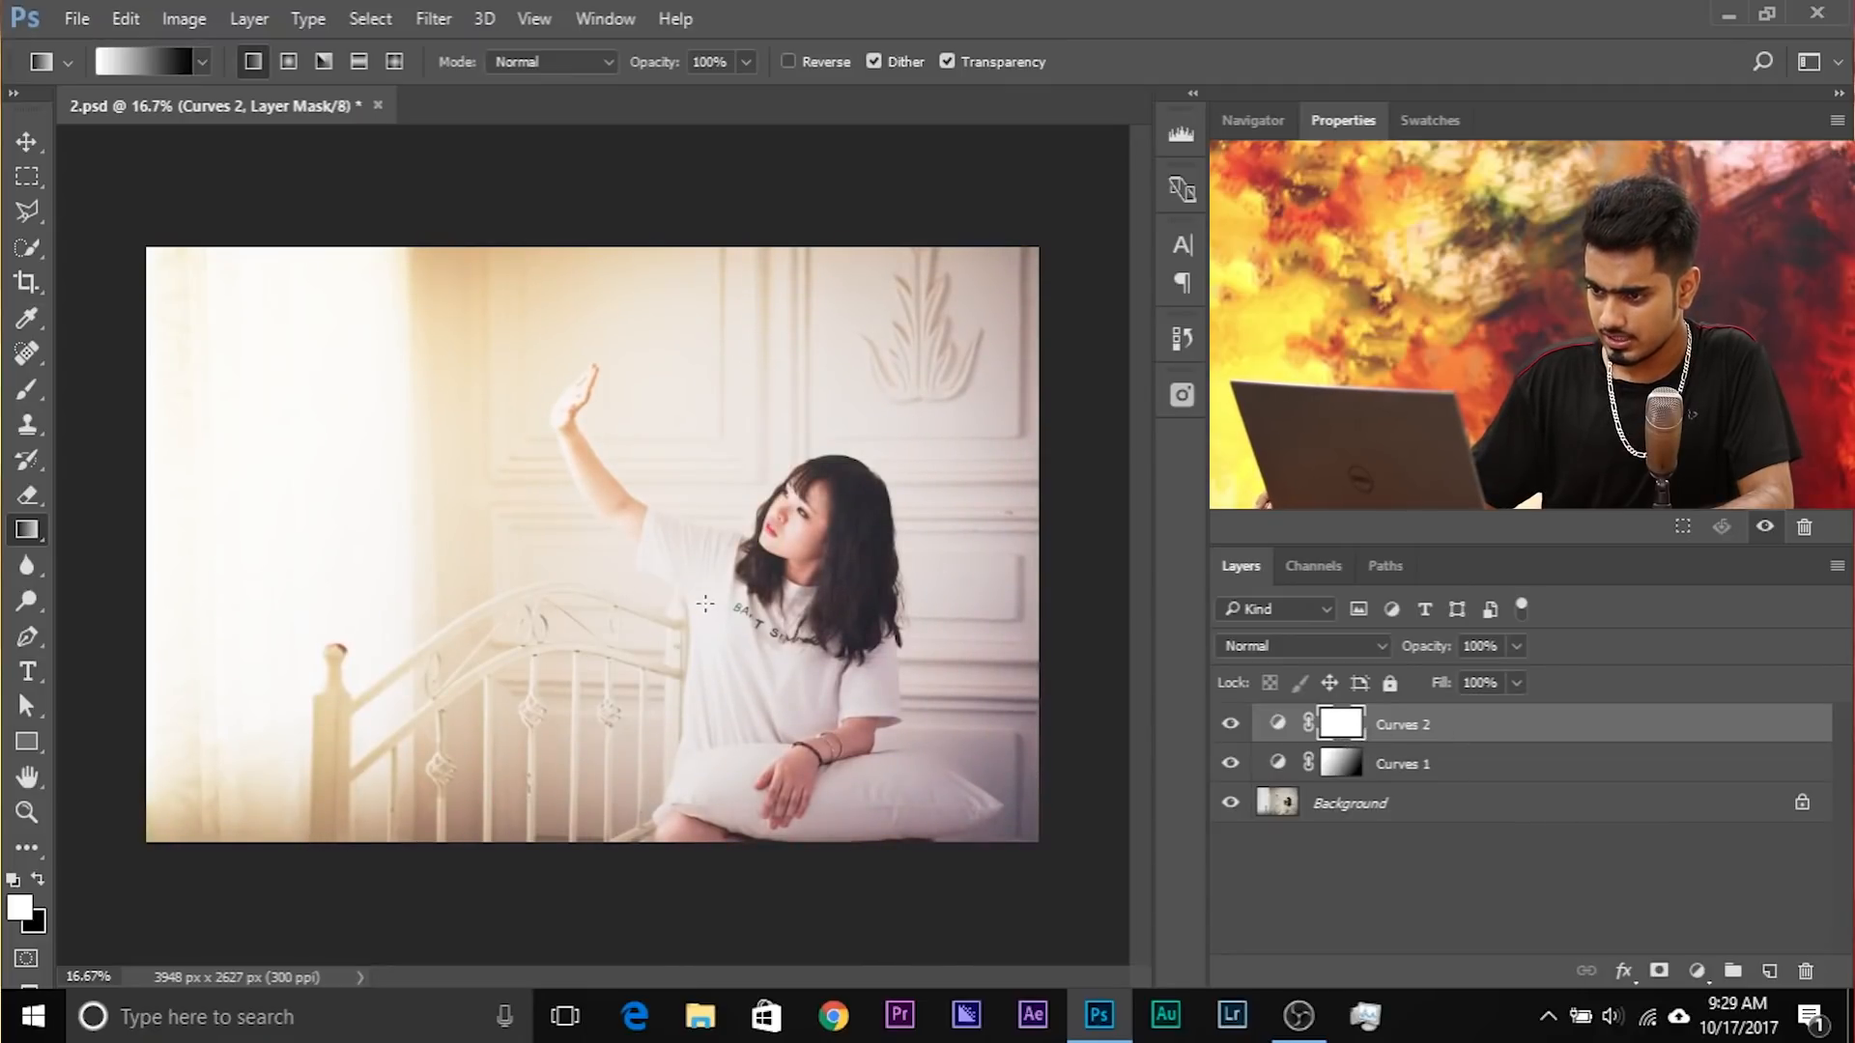
pyautogui.moveTo(705, 604); pyautogui.dragTo(298, 351)
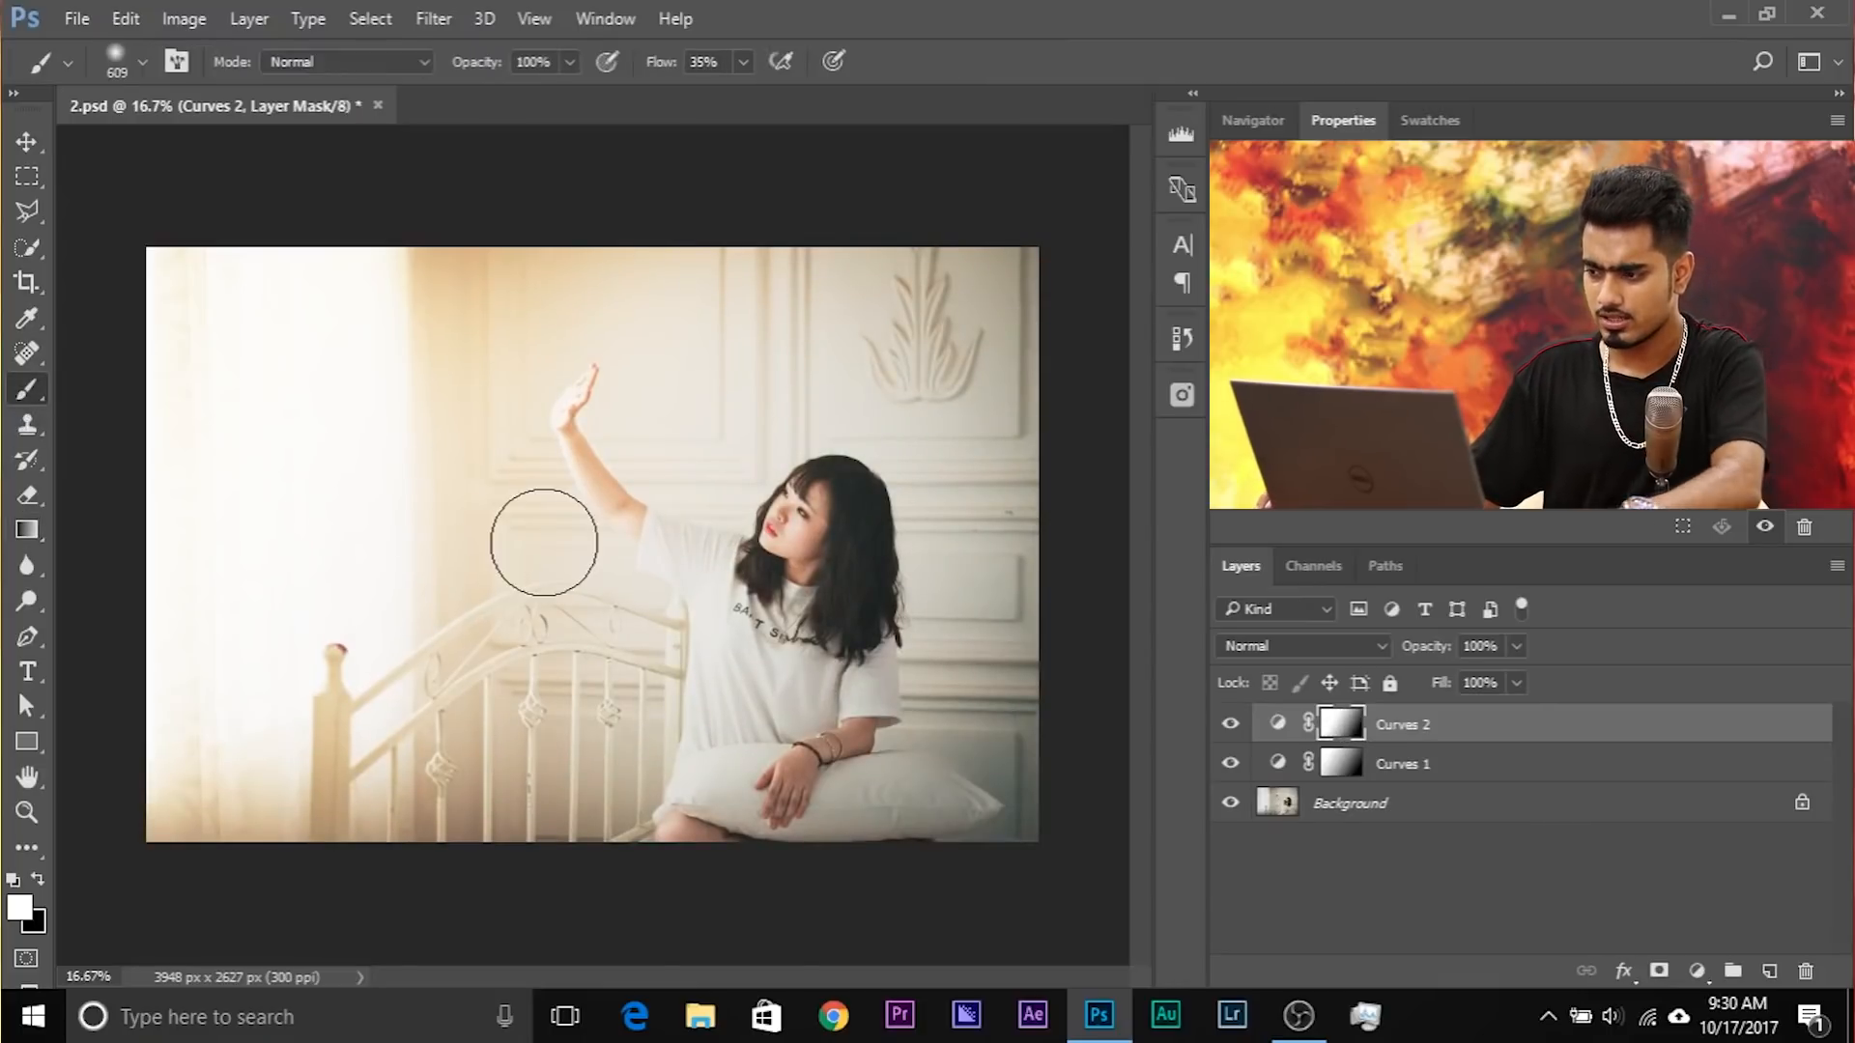
pyautogui.moveTo(593, 479); pyautogui.dragTo(608, 479)
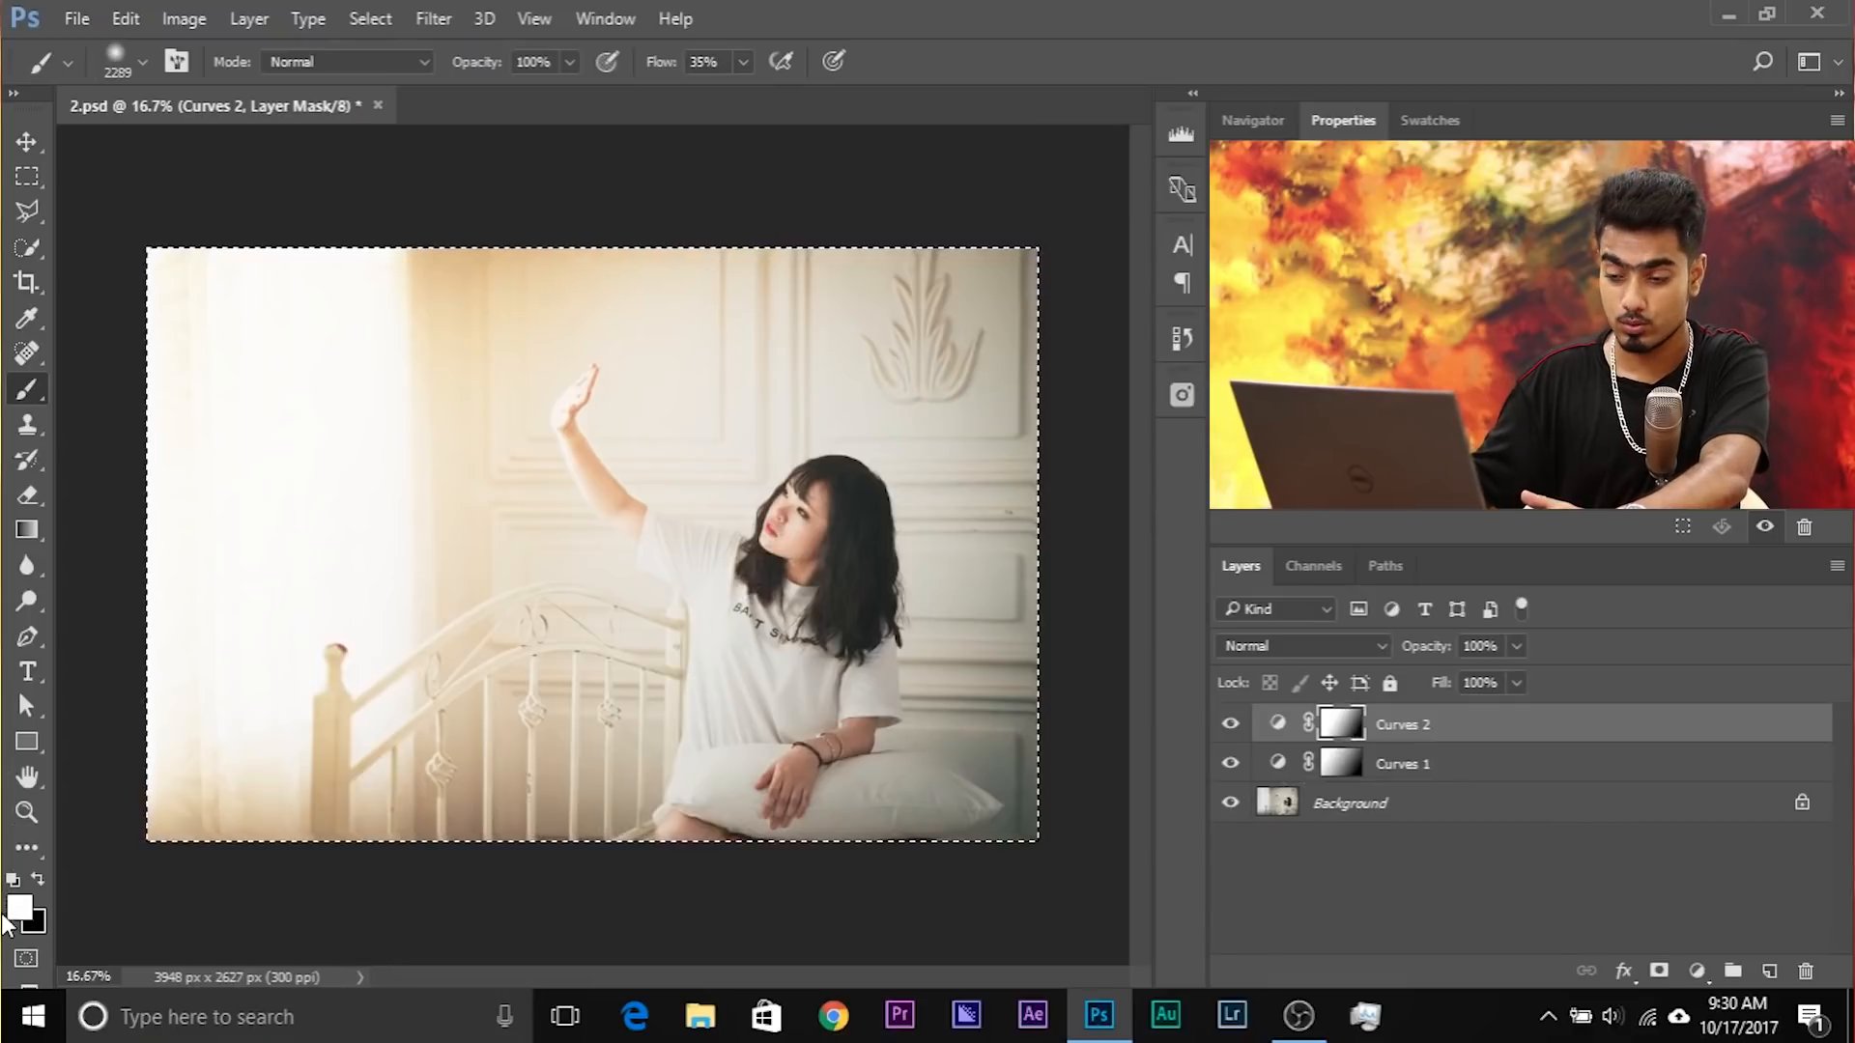
# Step: Fill the entire Curves 2 mask with black and clear the selection
pyautogui.press('x')
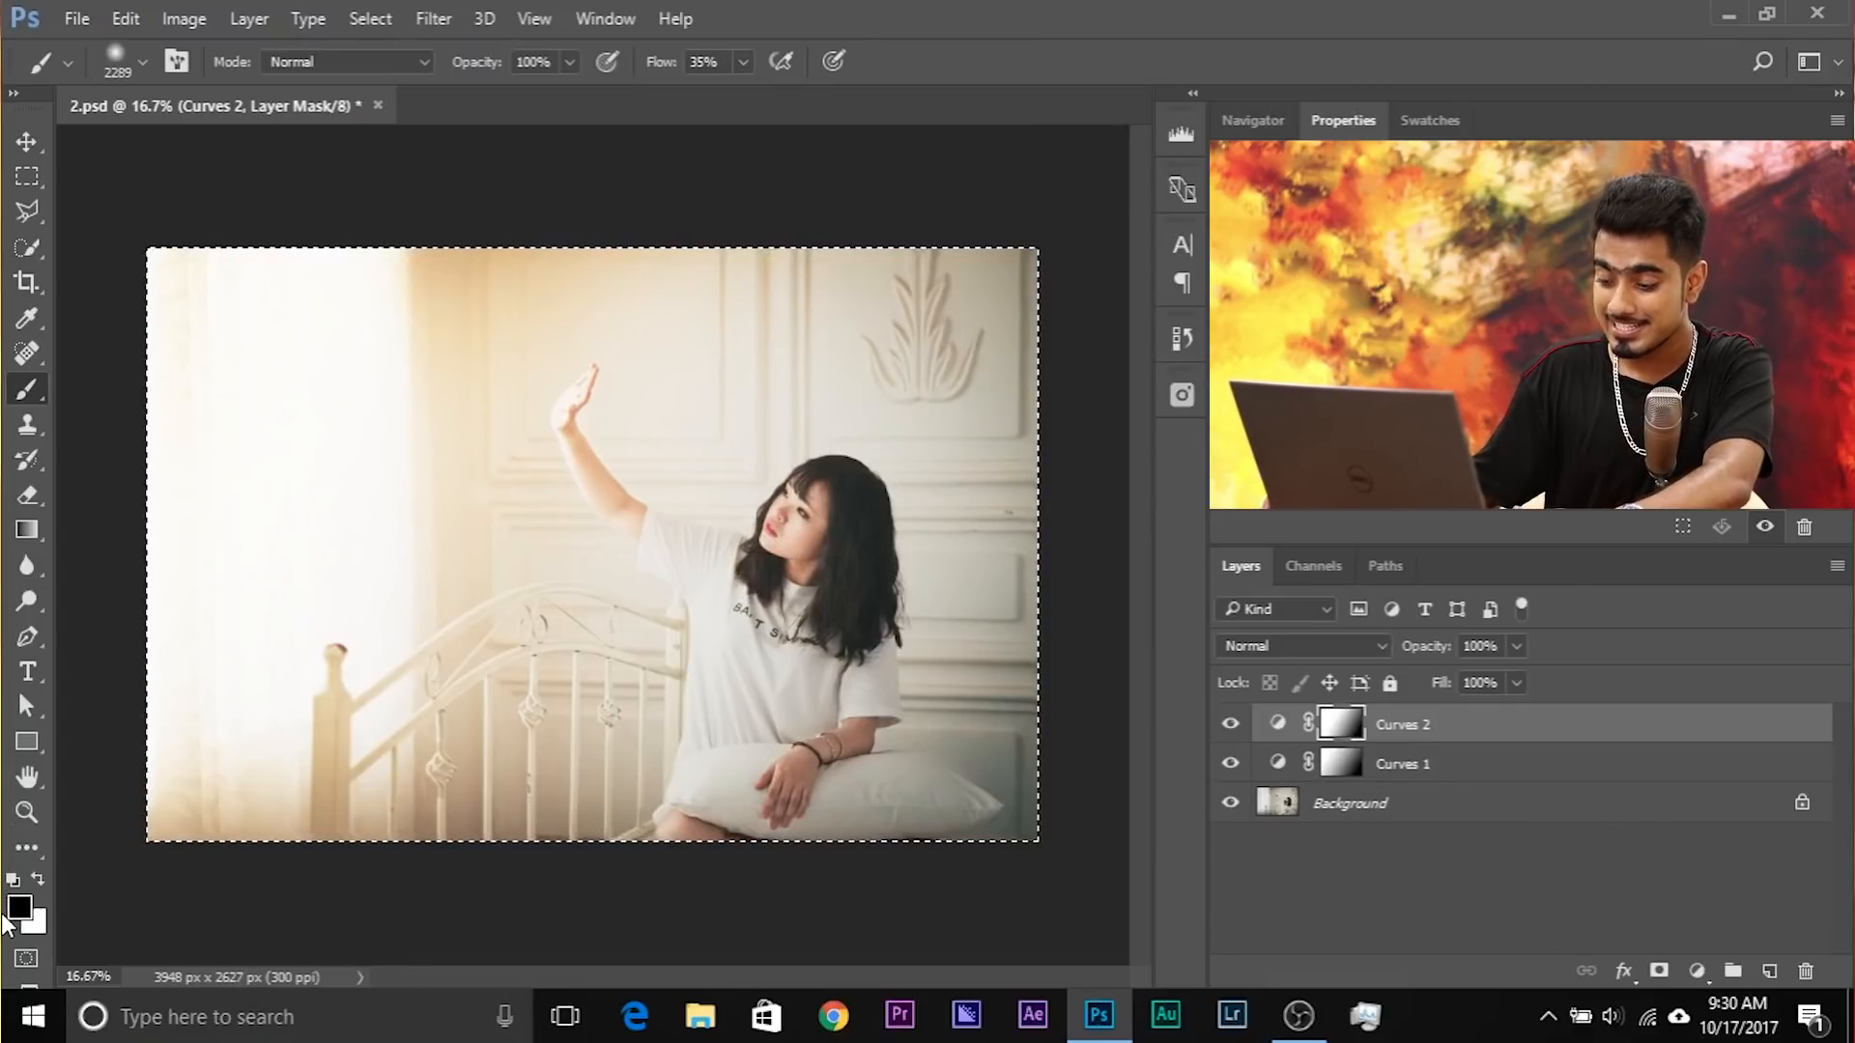
pyautogui.hotkey('alt', 'BackSpace')
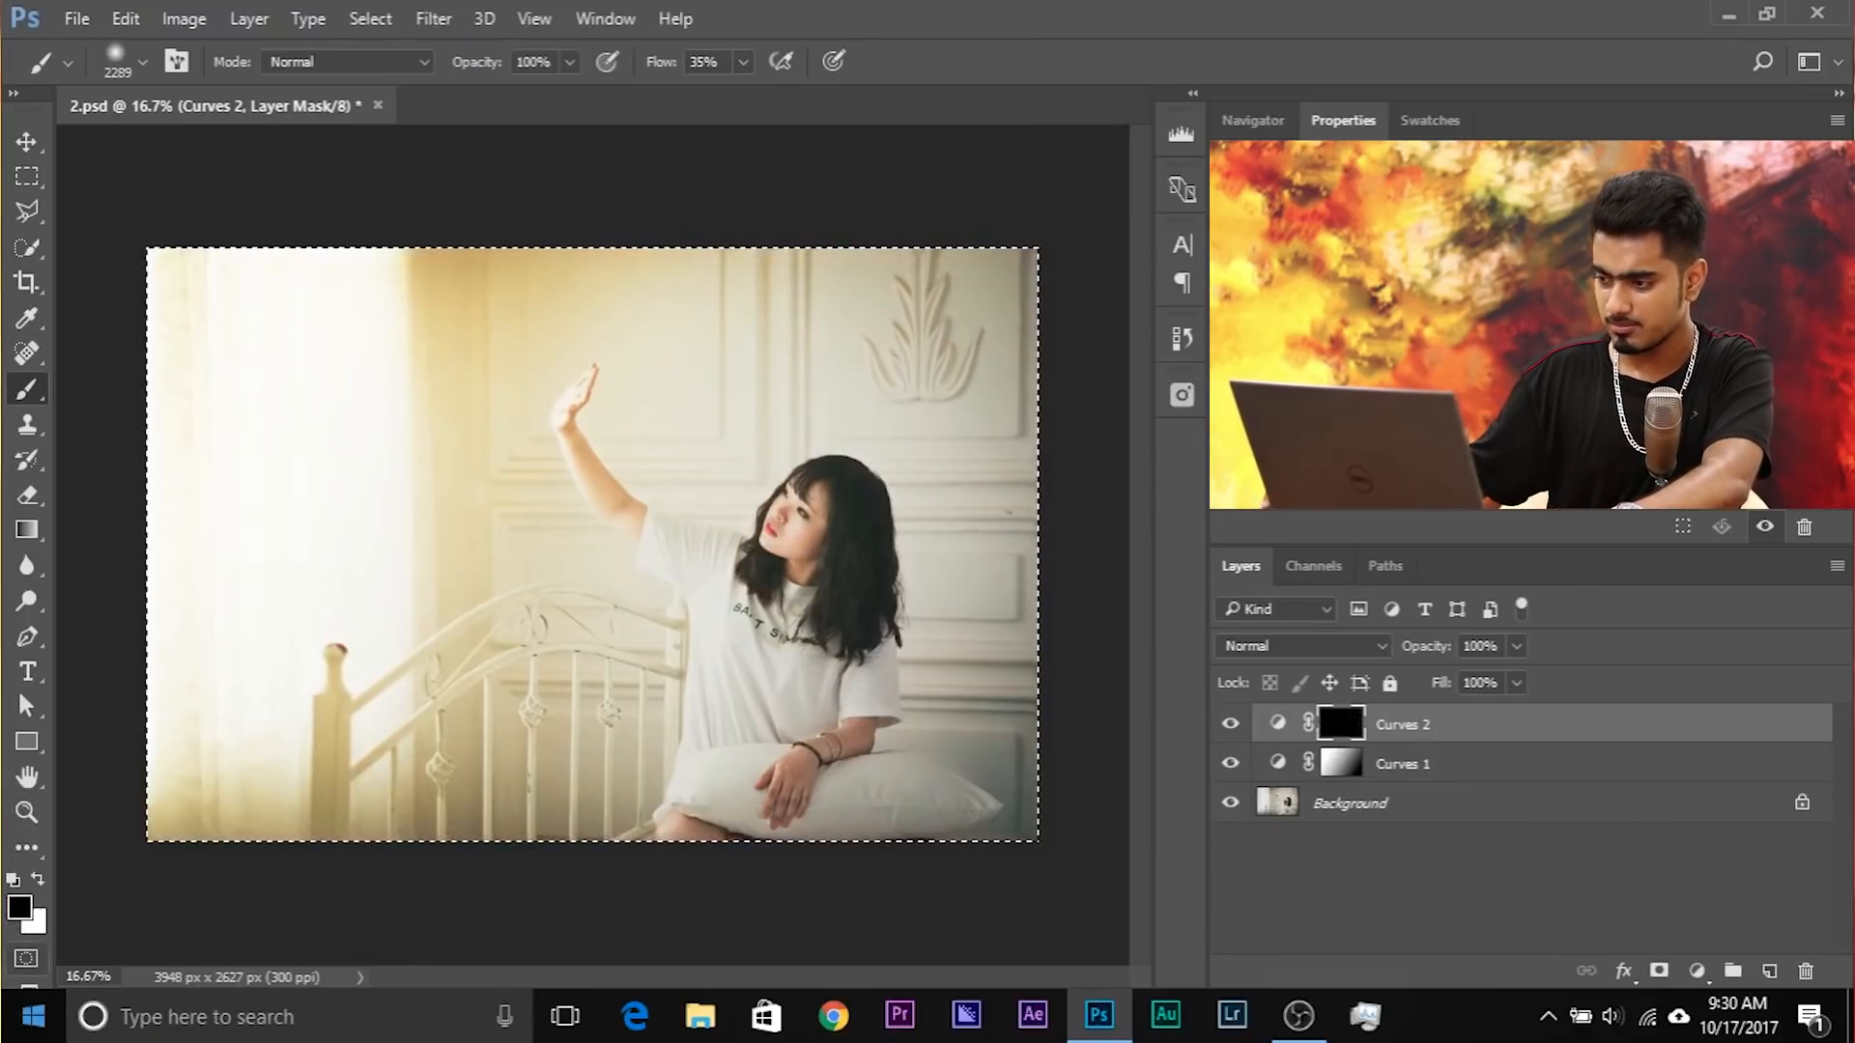
pyautogui.hotkey('ctrl', 'd')
# Step: Paint white over the centre of the photo on the Curves 2 mask with a very large soft brush, raising the flow to 100%
pyautogui.moveTo(480, 524)
pyautogui.mouseDown()
pyautogui.moveTo(633, 537)
pyautogui.moveTo(719, 507)
pyautogui.mouseUp()
pyautogui.press('x')
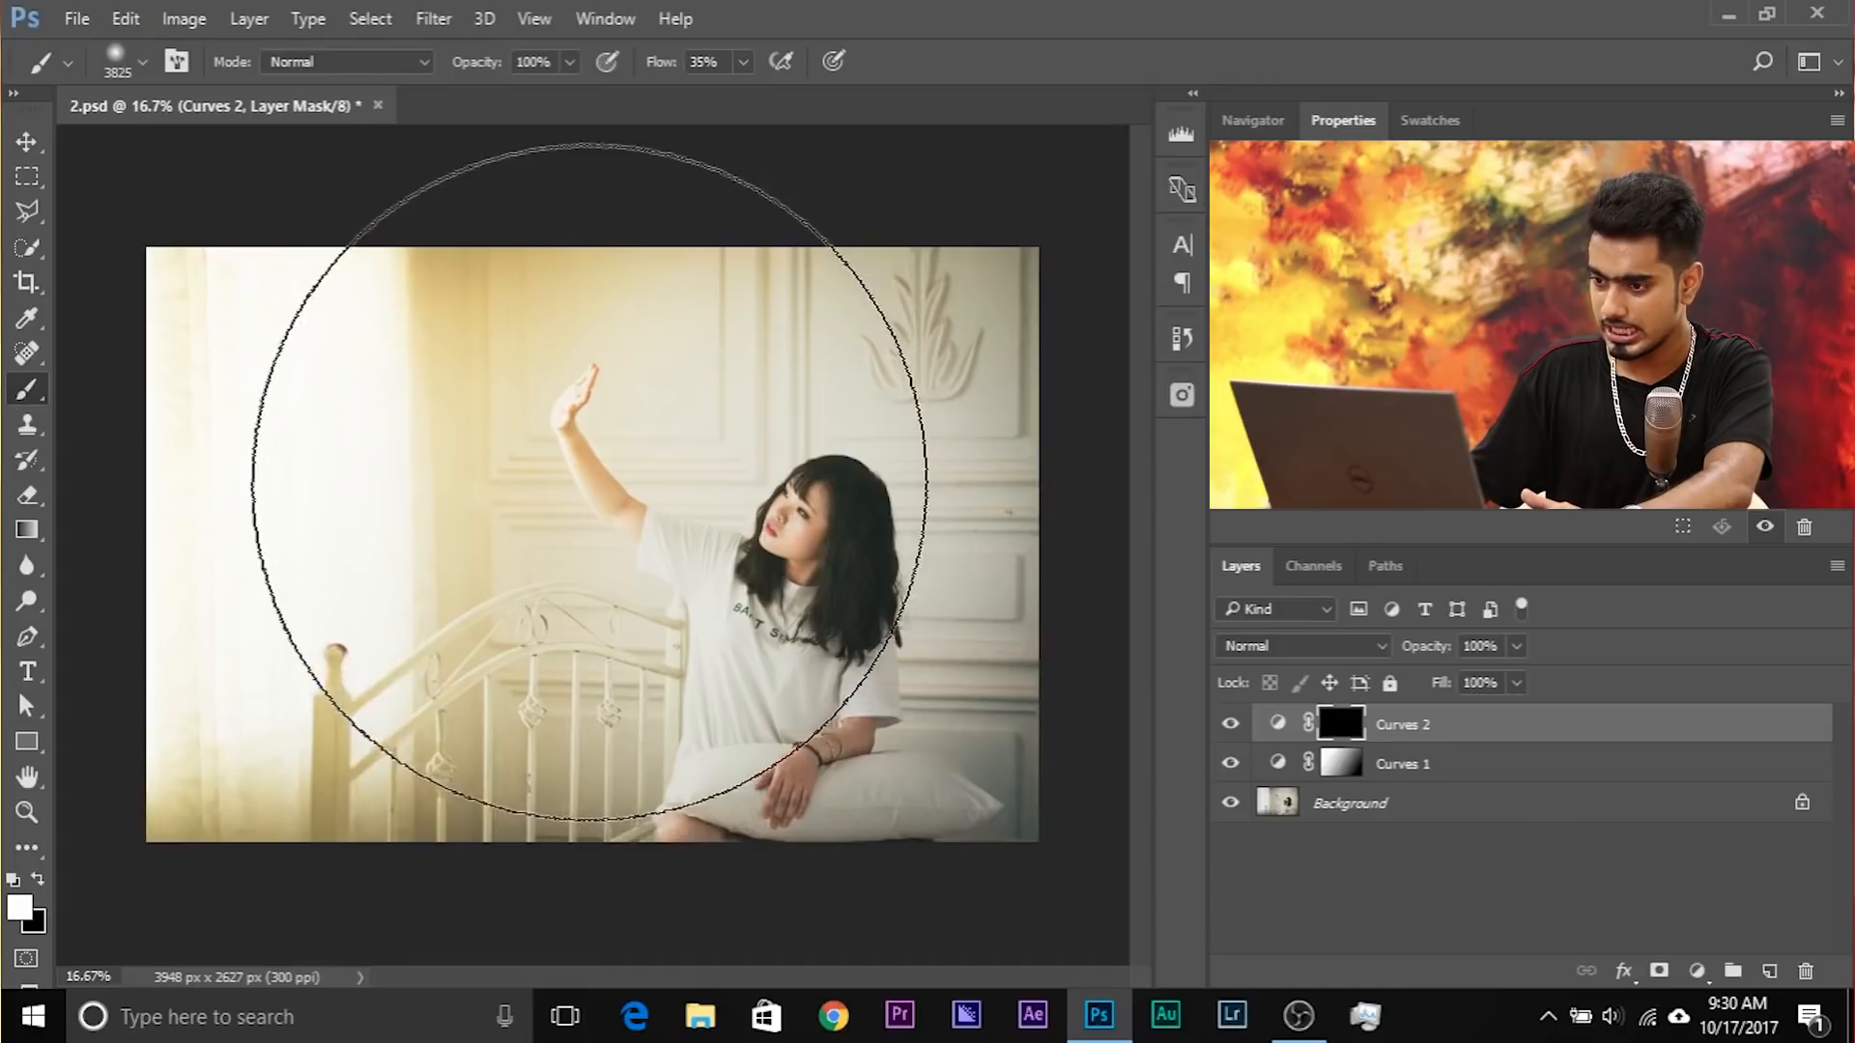
pyautogui.click(584, 483)
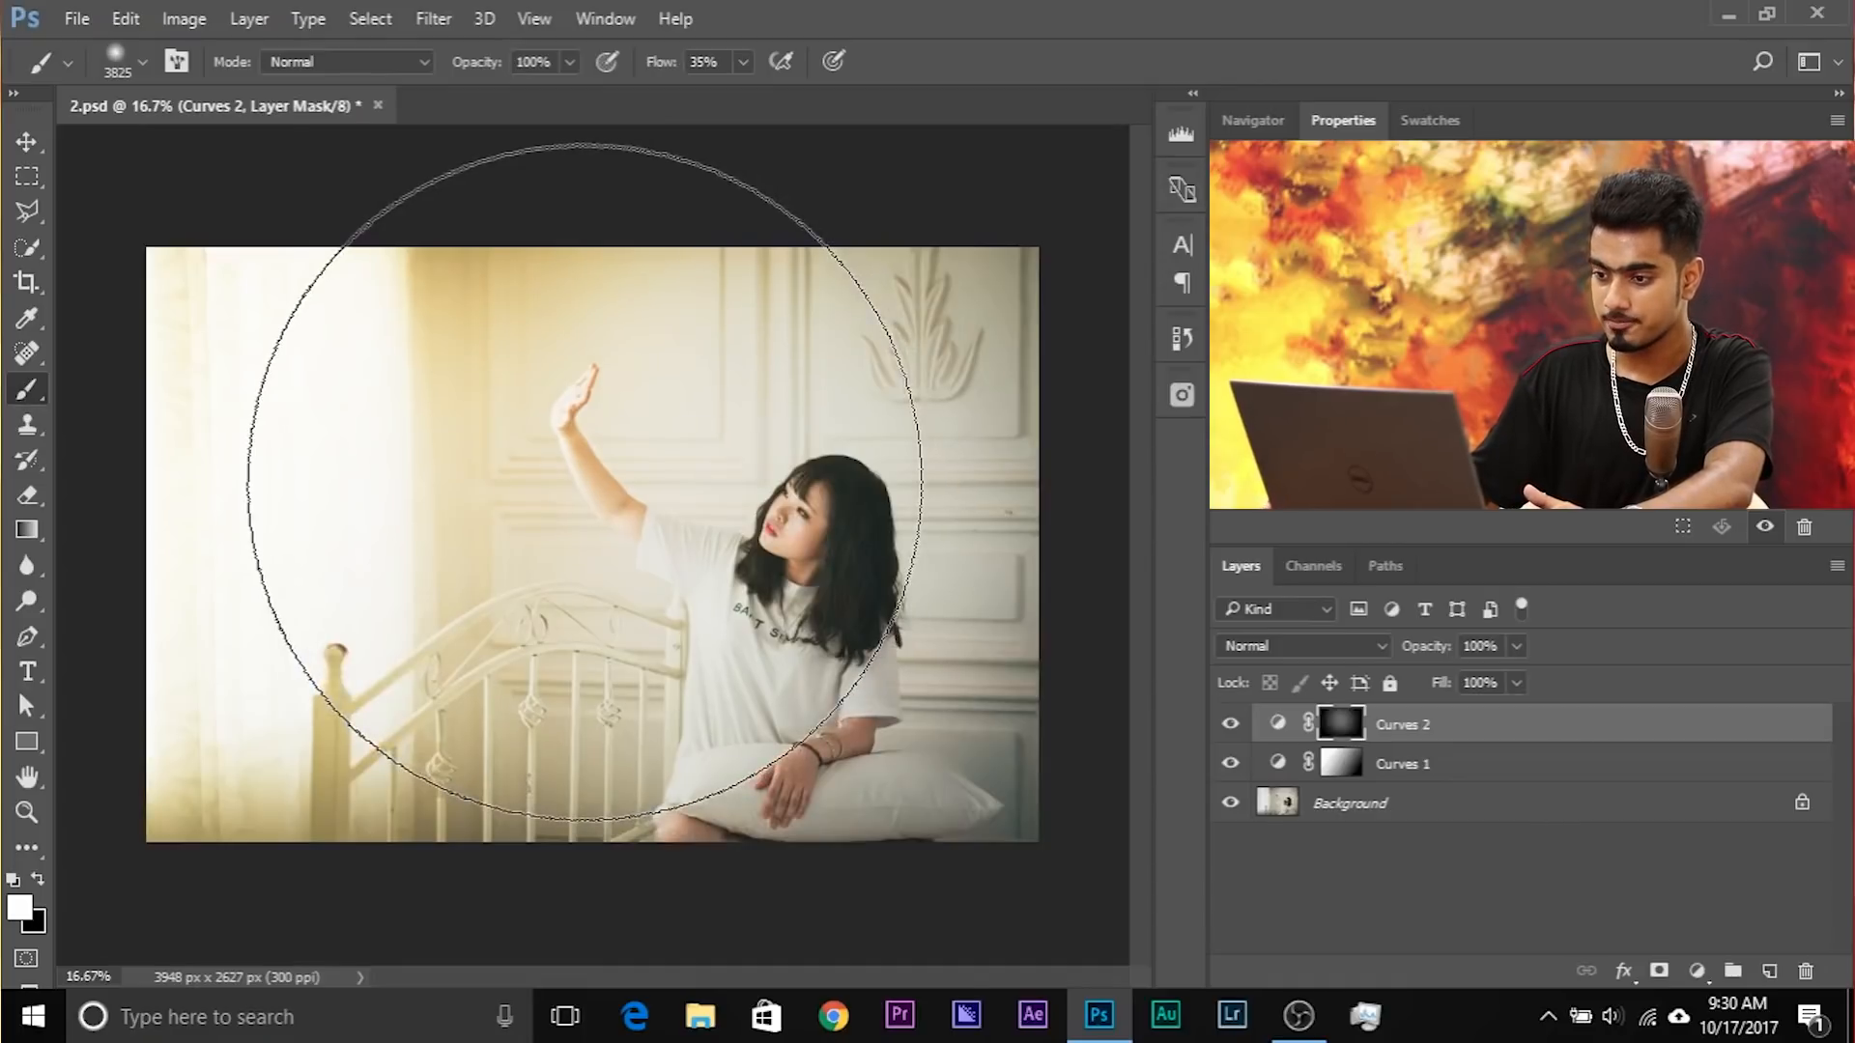
pyautogui.moveTo(595, 534); pyautogui.dragTo(552, 543)
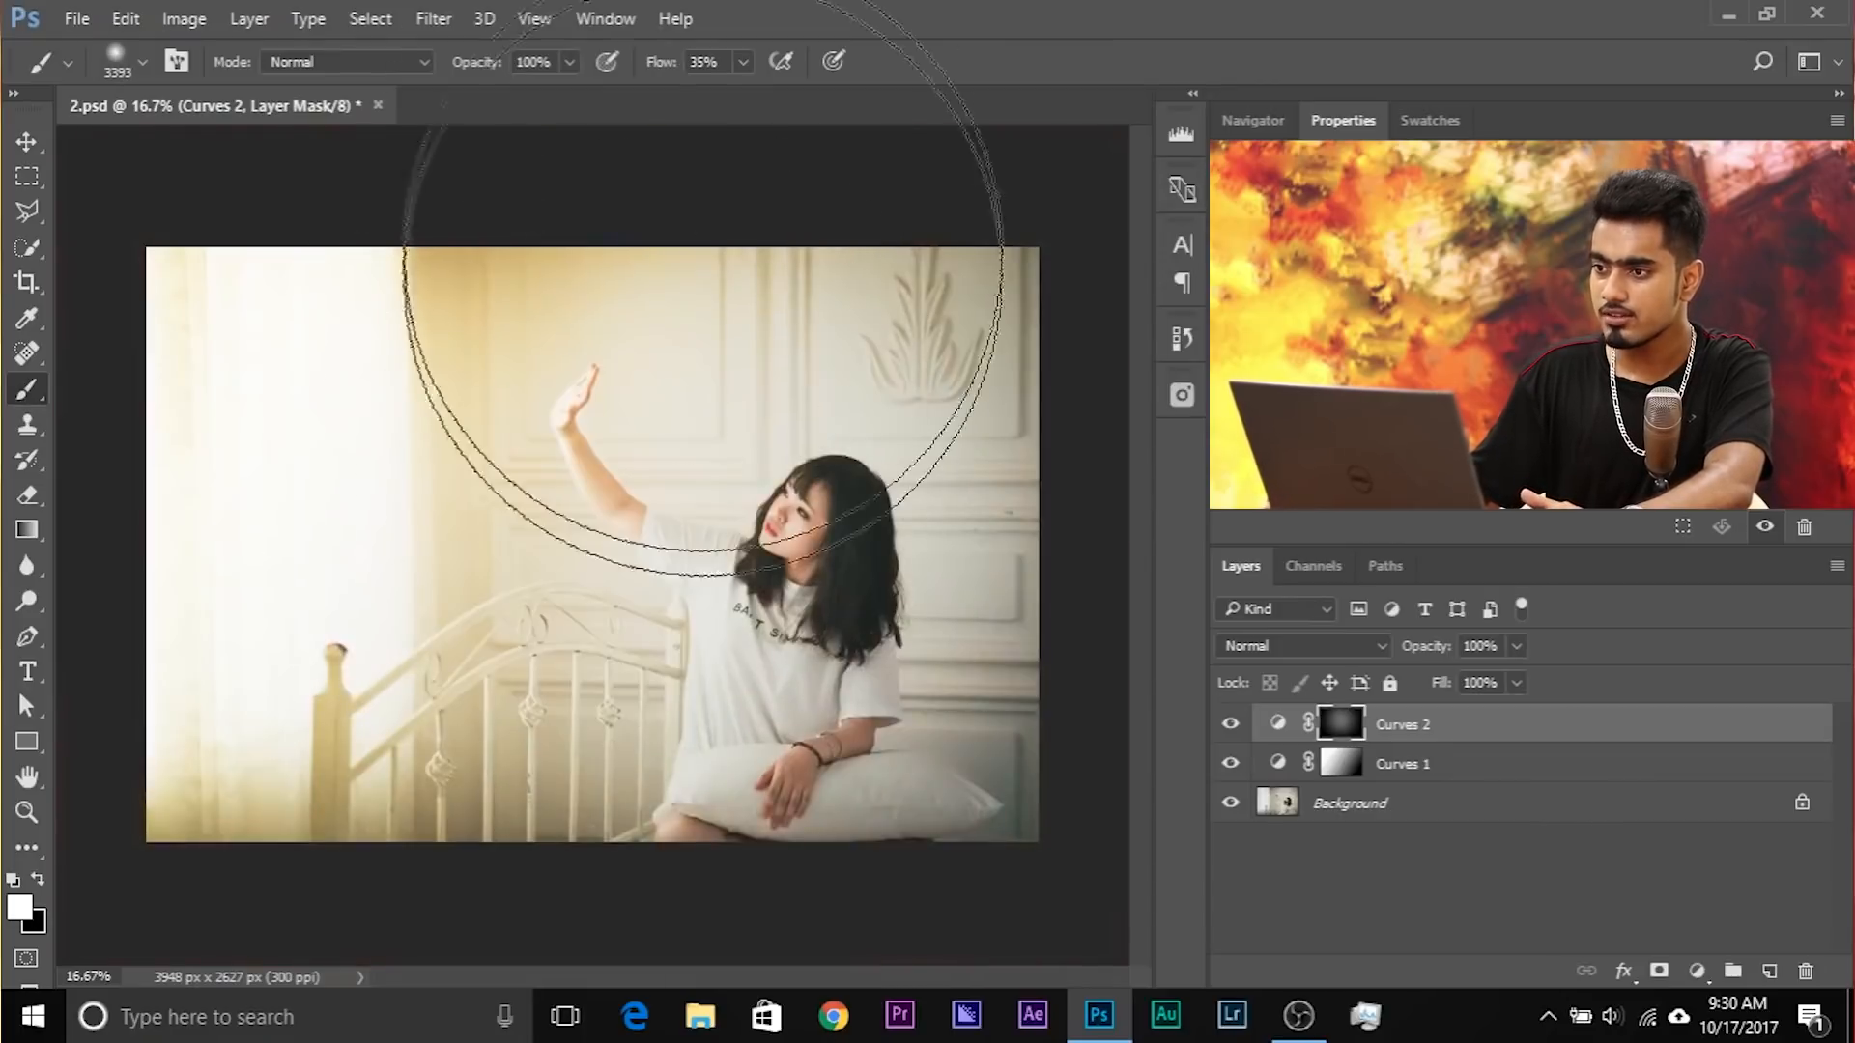
pyautogui.click(743, 61)
pyautogui.moveTo(754, 101); pyautogui.dragTo(829, 94)
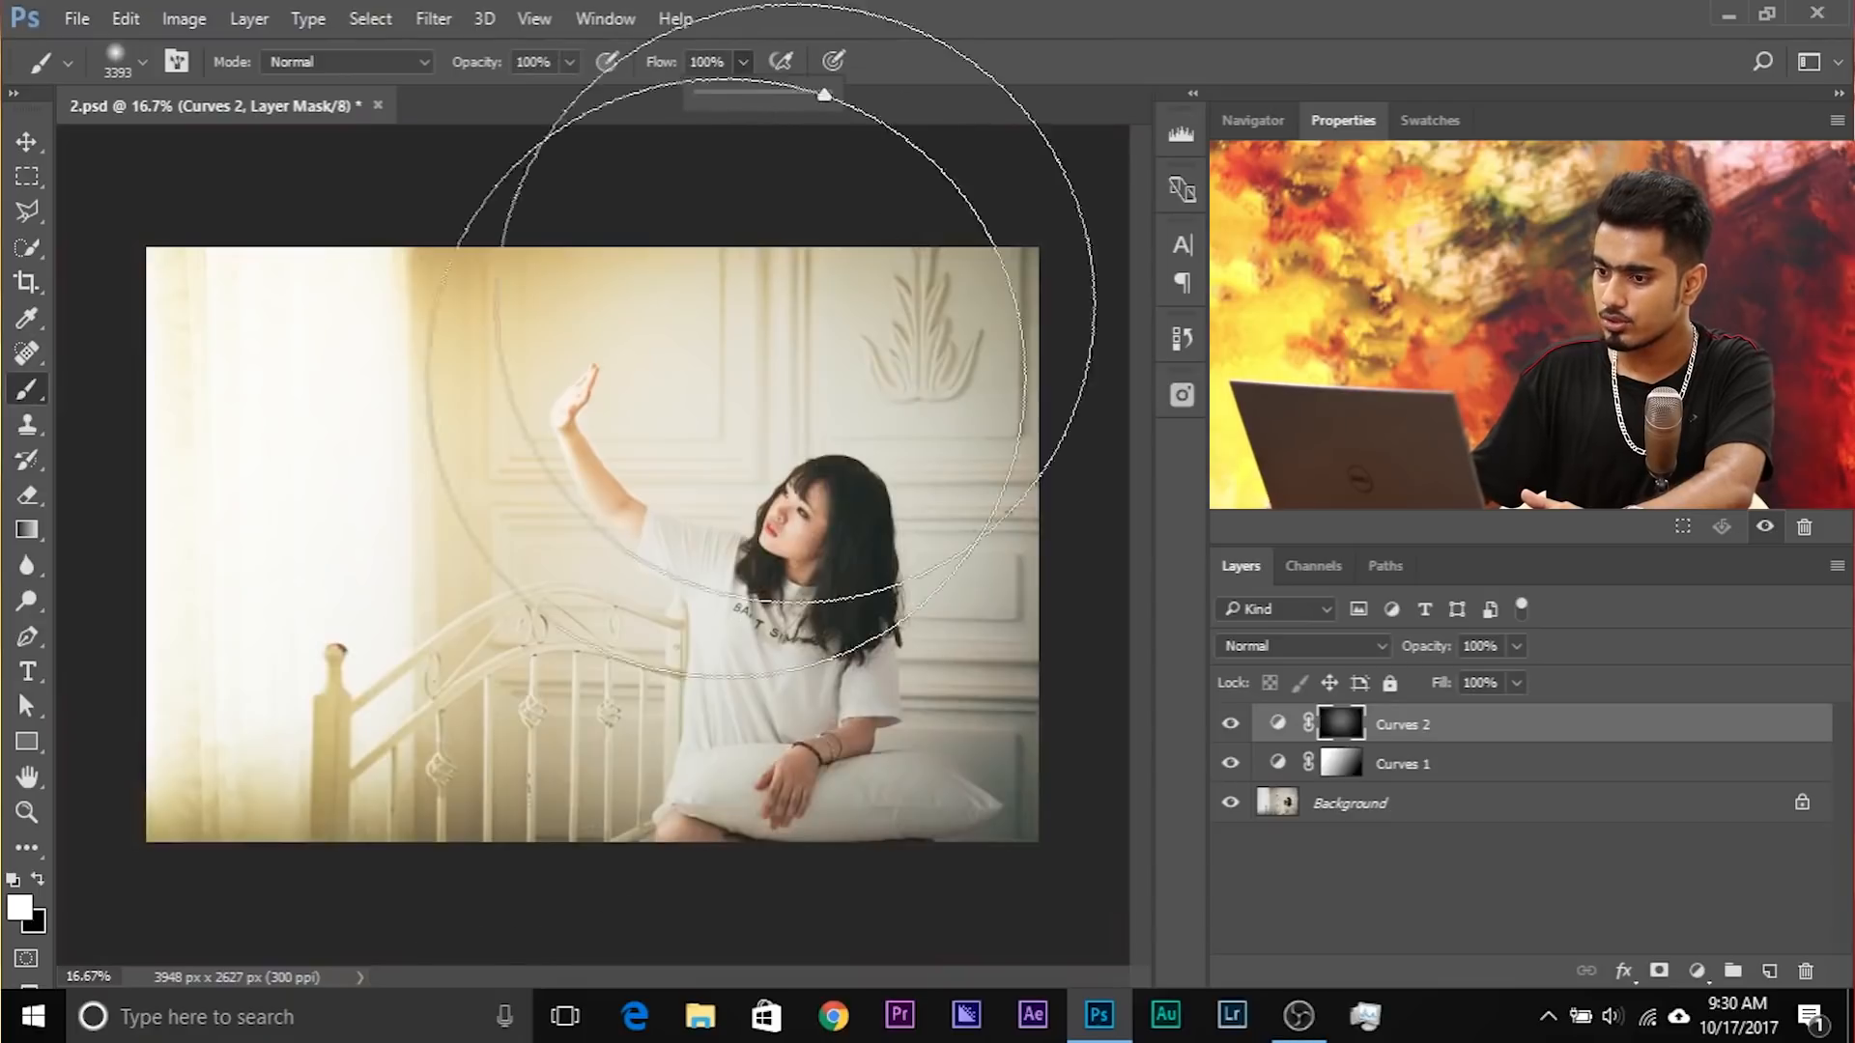
pyautogui.moveTo(609, 498); pyautogui.dragTo(639, 501)
pyautogui.click(618, 501)
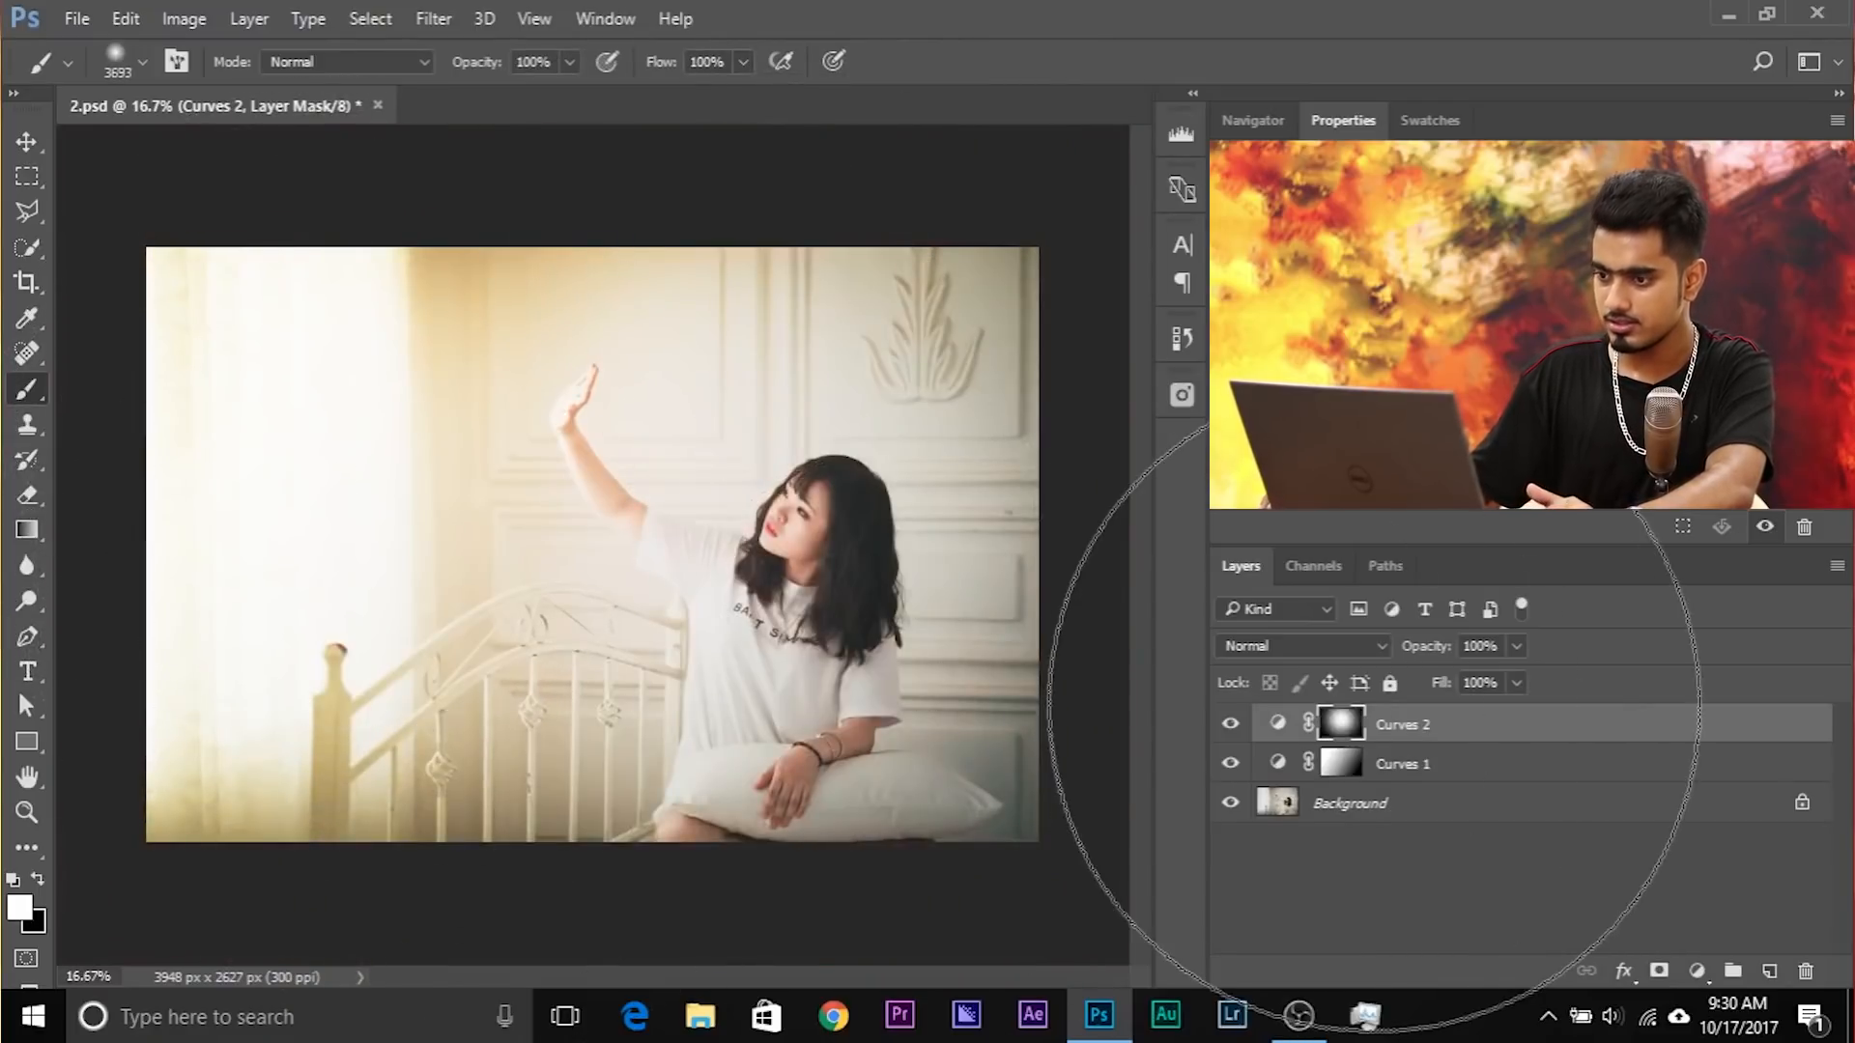
# Step: Refine the Curves 2 RGB curve by adding a shadow point, easing the midtones down slightly and lifting the black point
pyautogui.click(1278, 724)
pyautogui.moveTo(1445, 384); pyautogui.dragTo(1466, 376)
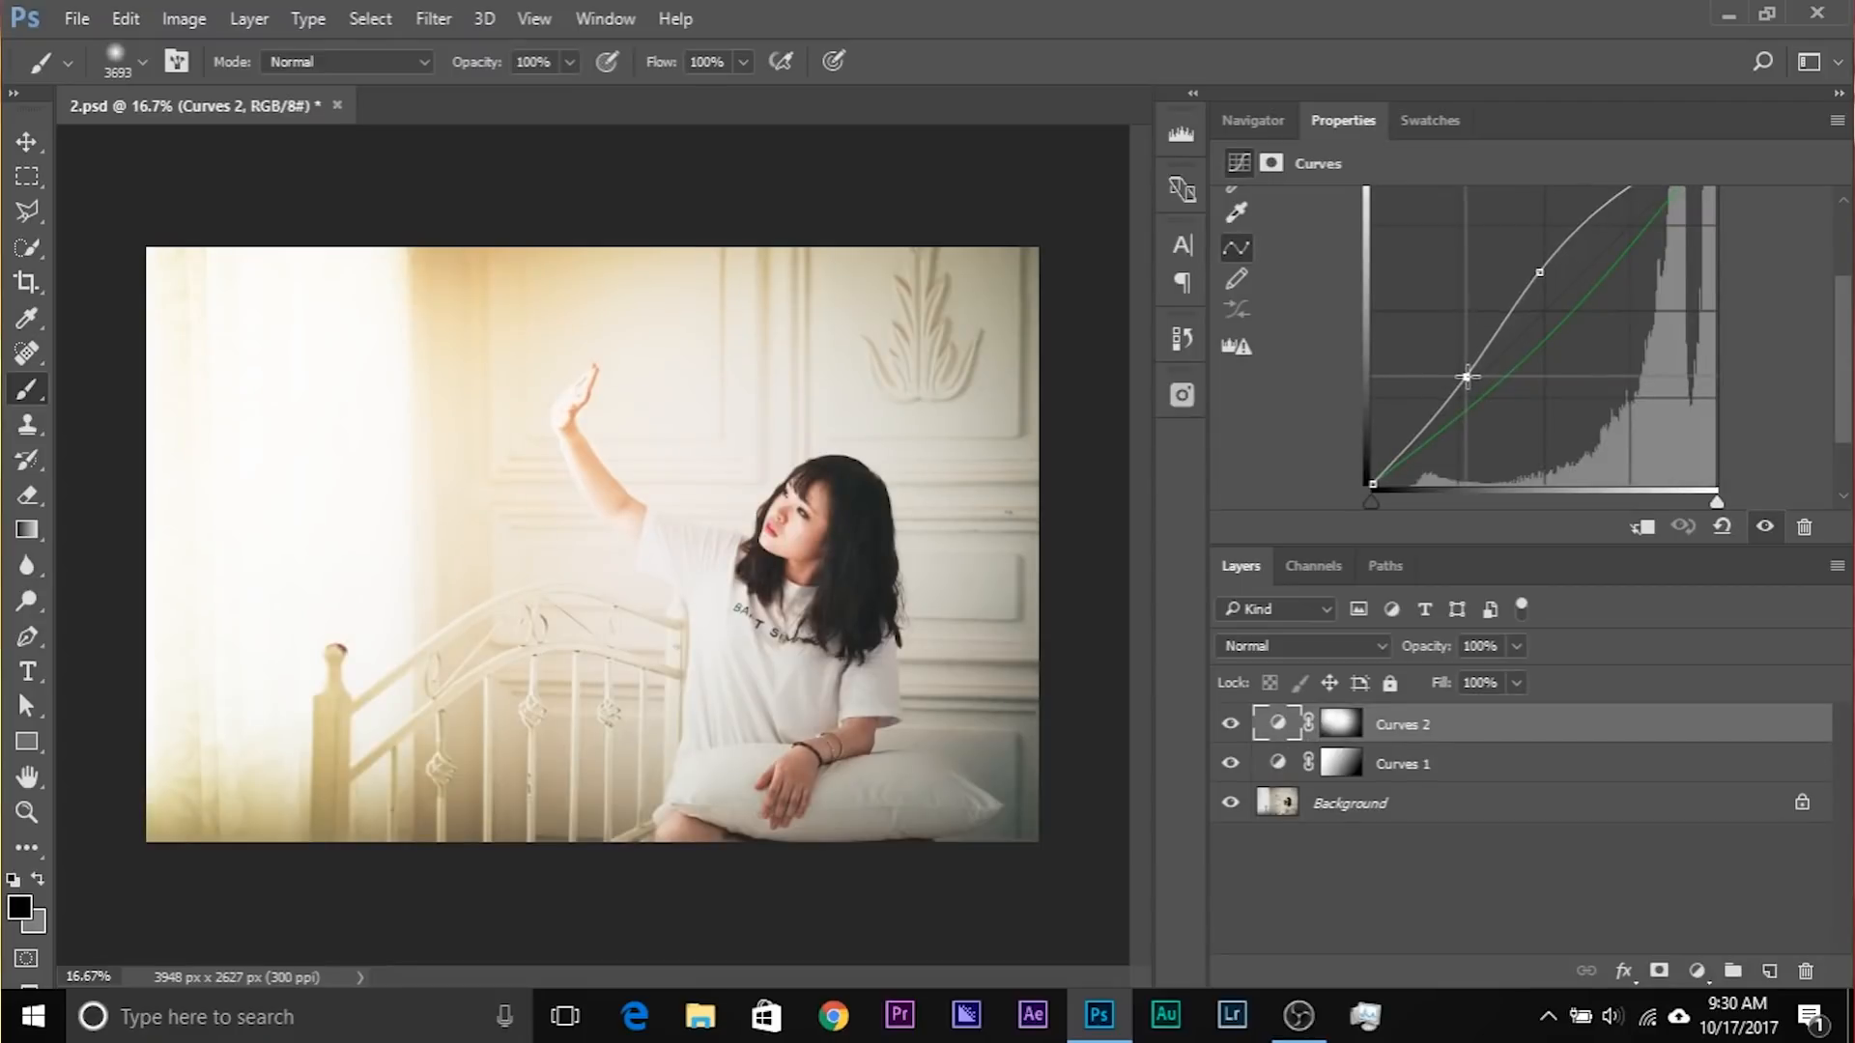
pyautogui.moveTo(1538, 271); pyautogui.dragTo(1551, 268)
pyautogui.moveTo(1373, 480); pyautogui.dragTo(1373, 454)
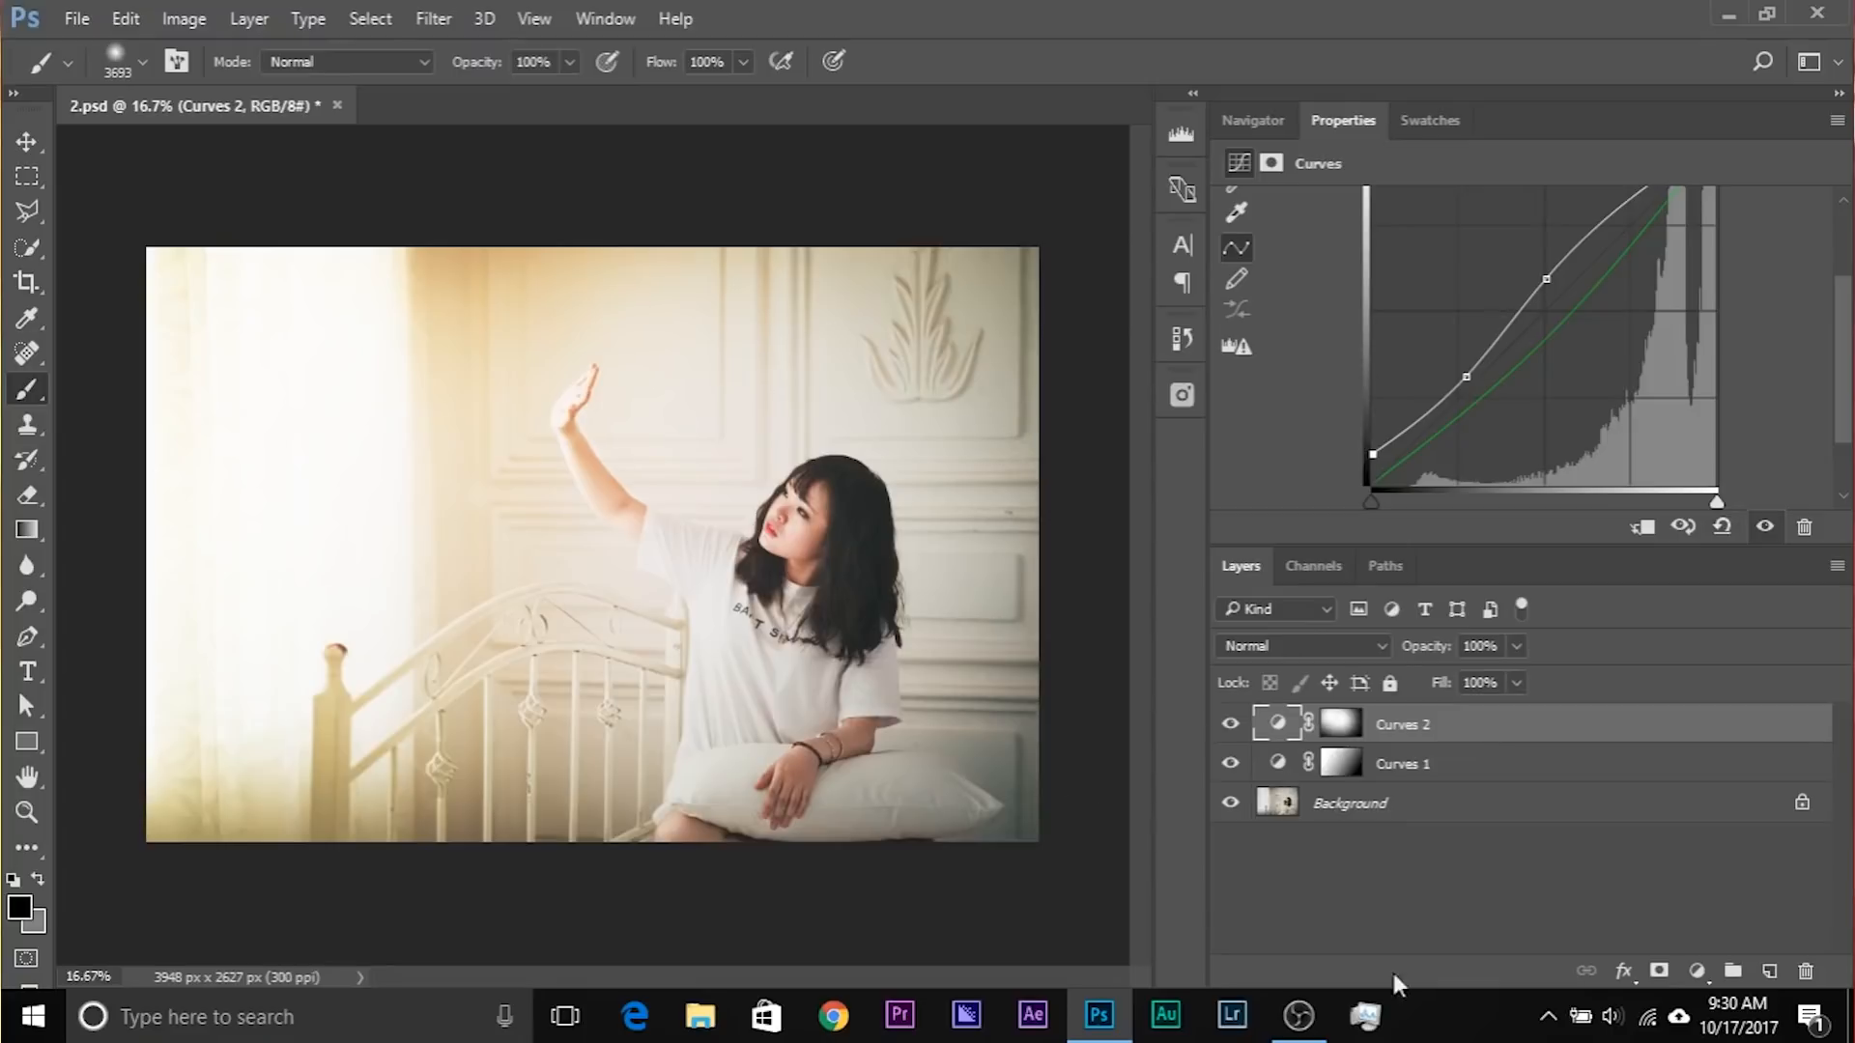
# Step: Add a third Curves adjustment layer and pull its Green channel midtones slightly down
pyautogui.click(1700, 971)
pyautogui.click(1654, 542)
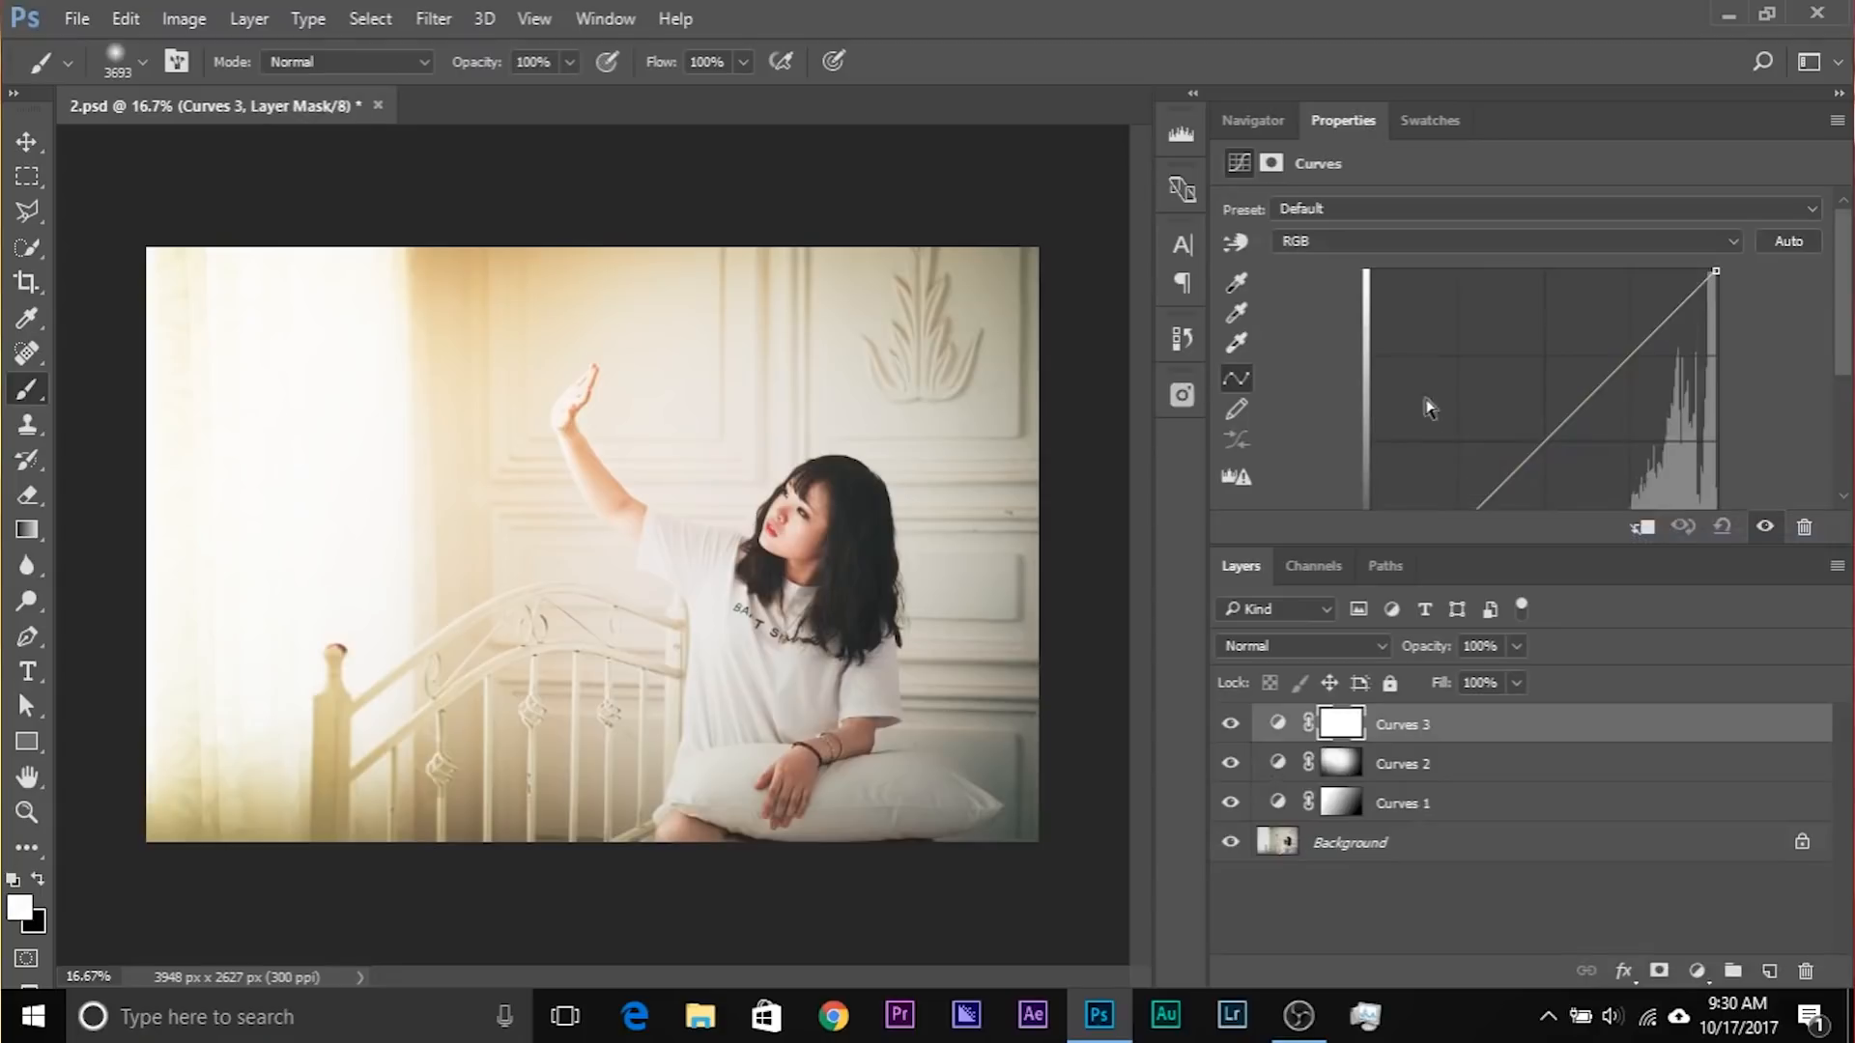
pyautogui.click(1407, 248)
pyautogui.click(1378, 301)
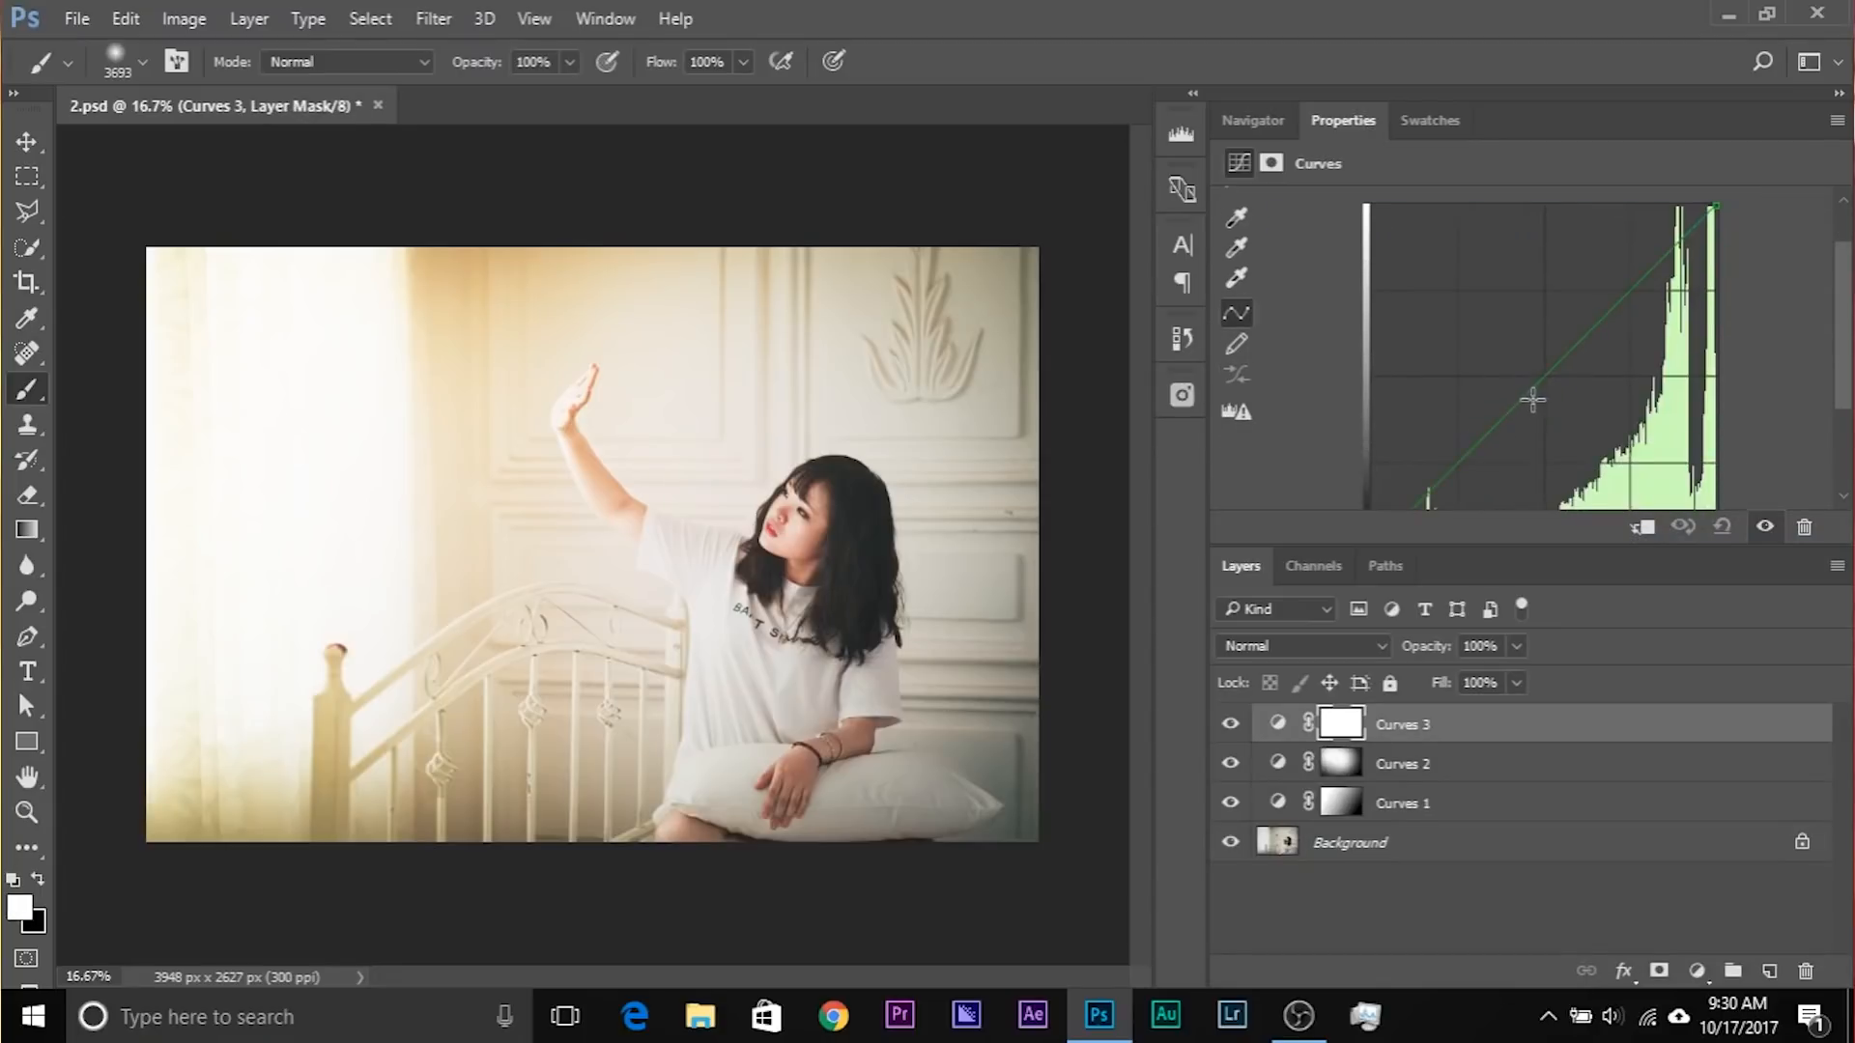
pyautogui.moveTo(1548, 373); pyautogui.dragTo(1561, 382)
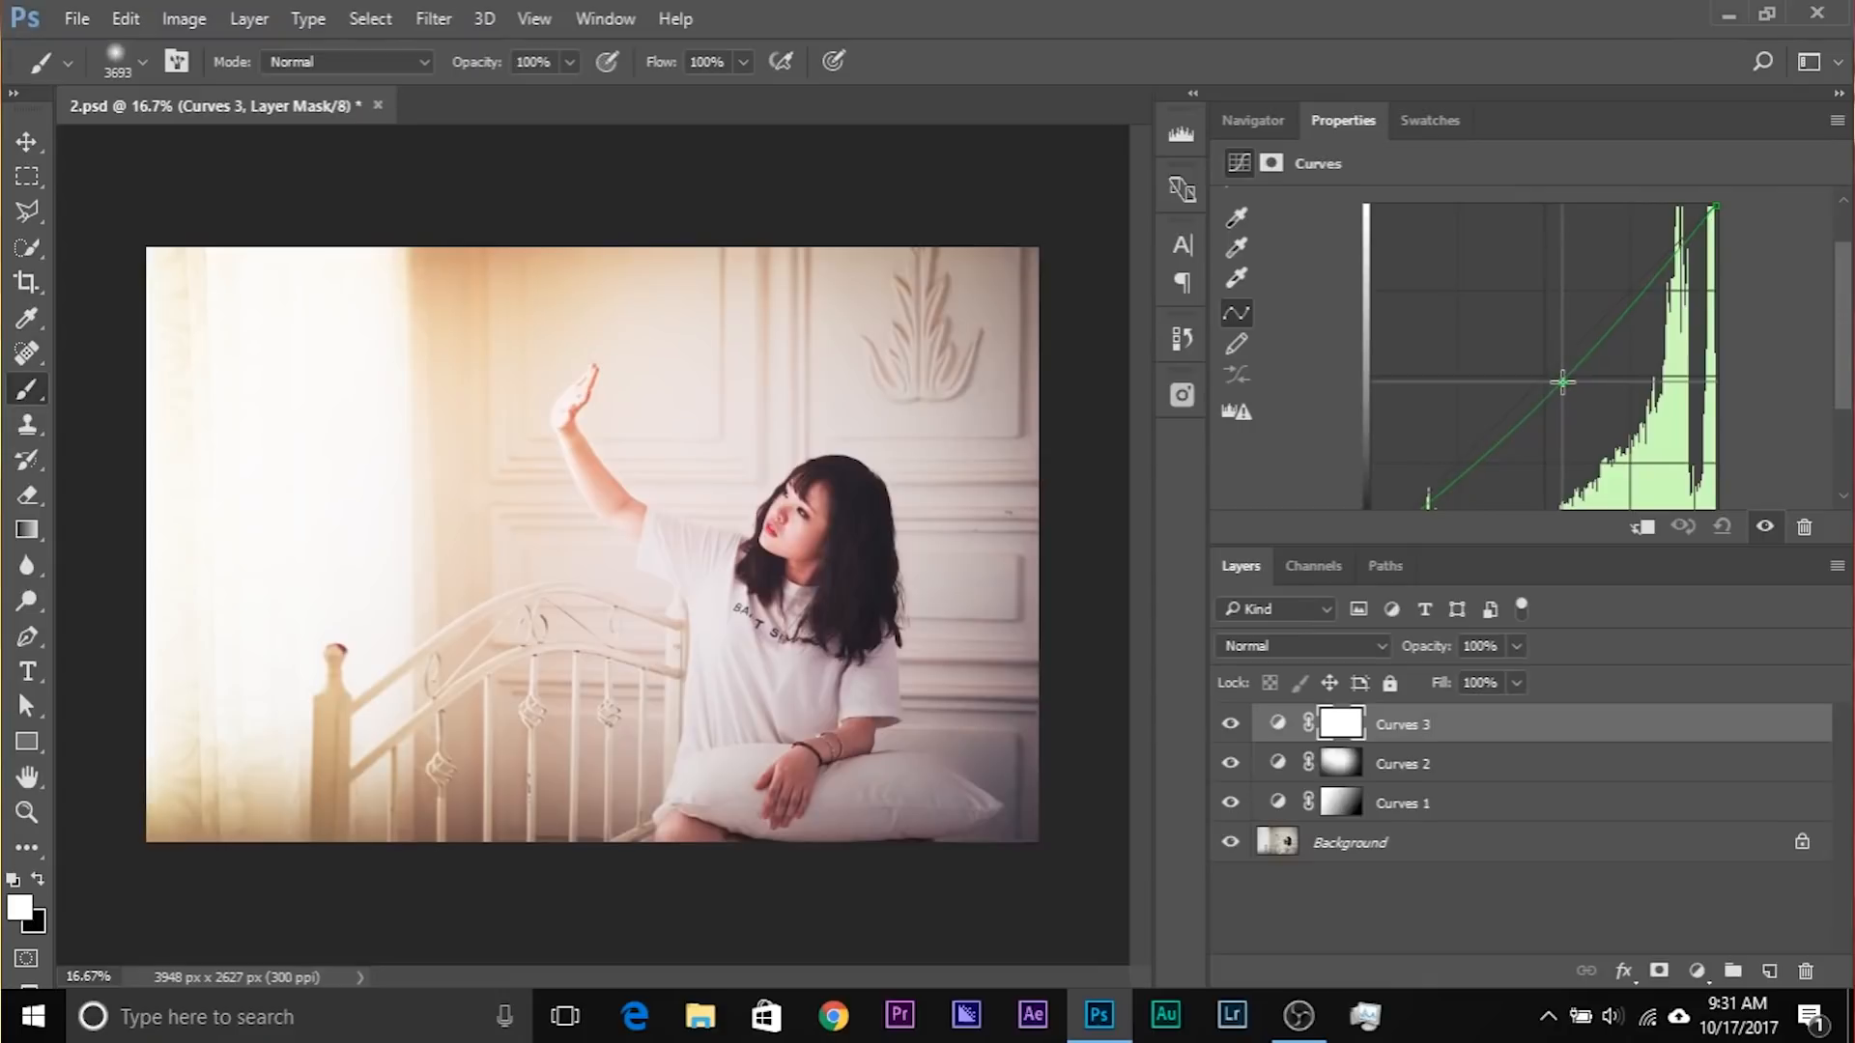
# Step: Darken the shadows on the Curves 3 RGB curve and raise its upper midtones slightly to keep the highlights bright
pyautogui.scroll(1, 1457, 342)
pyautogui.click(1401, 246)
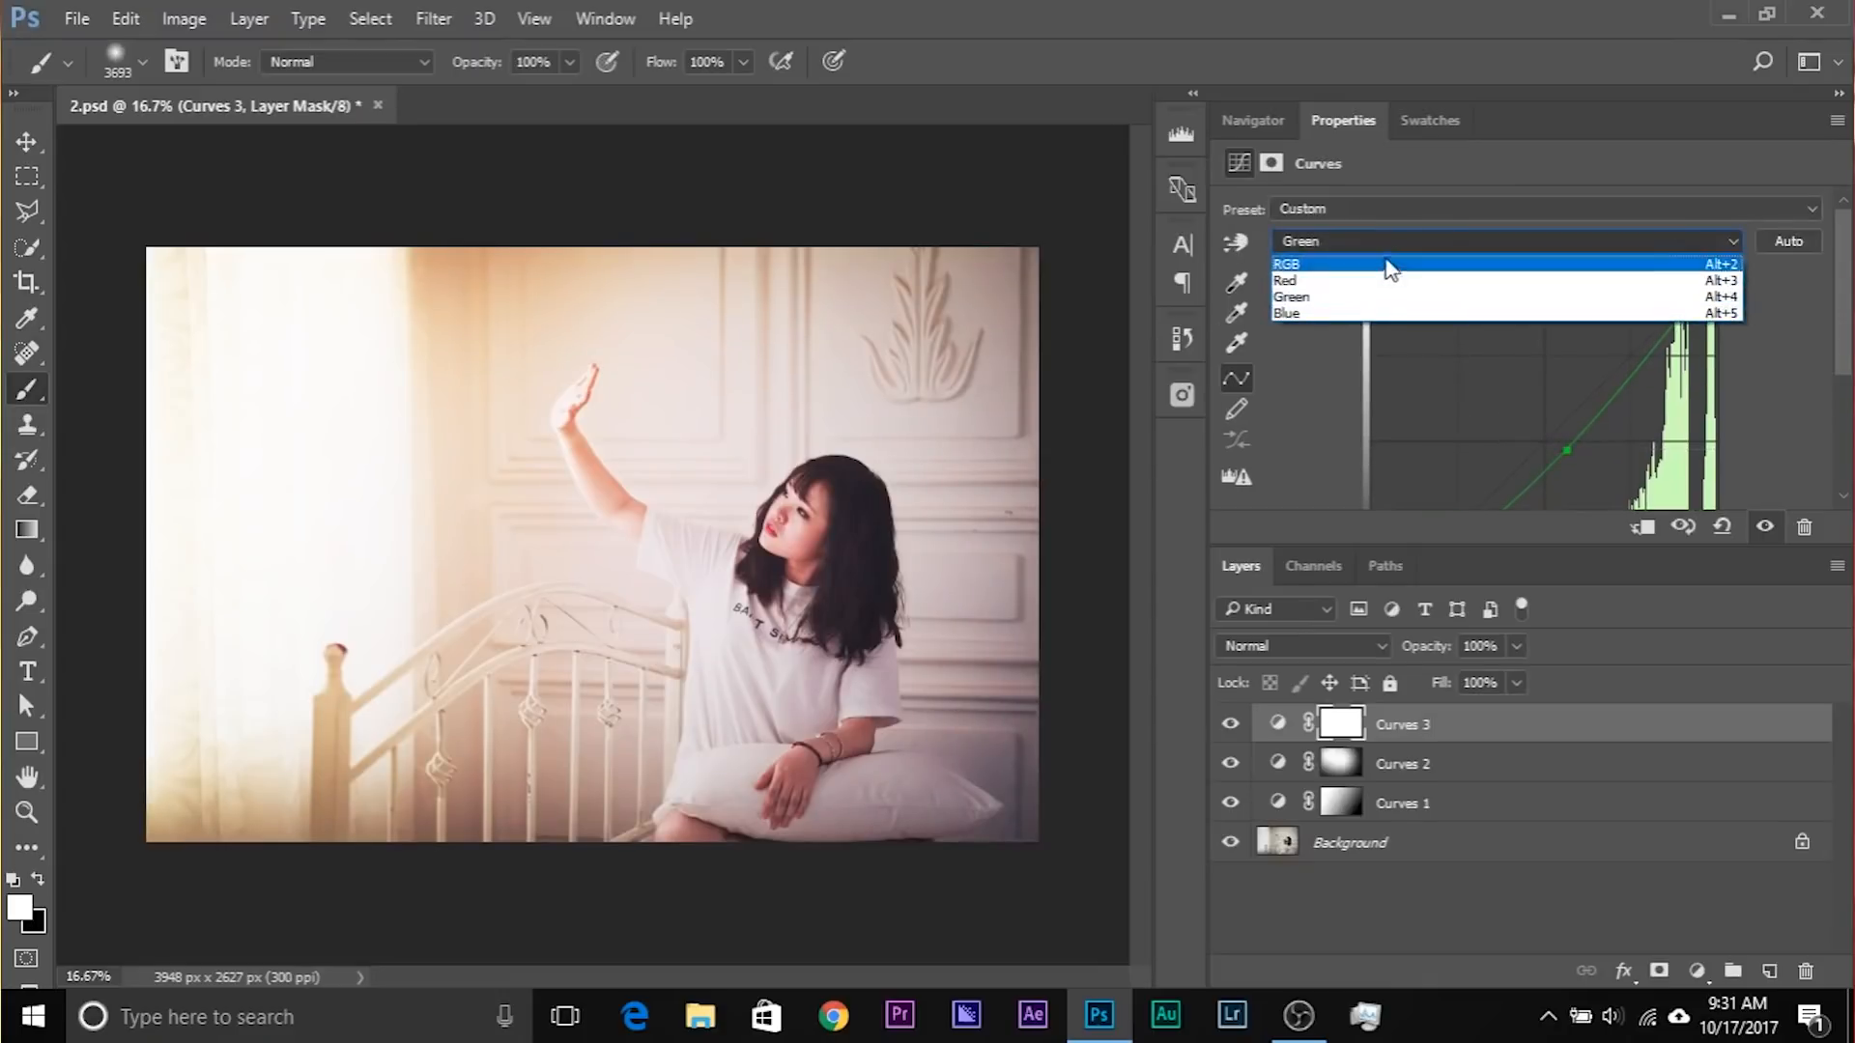
pyautogui.click(1379, 268)
pyautogui.scroll(-2, 1400, 406)
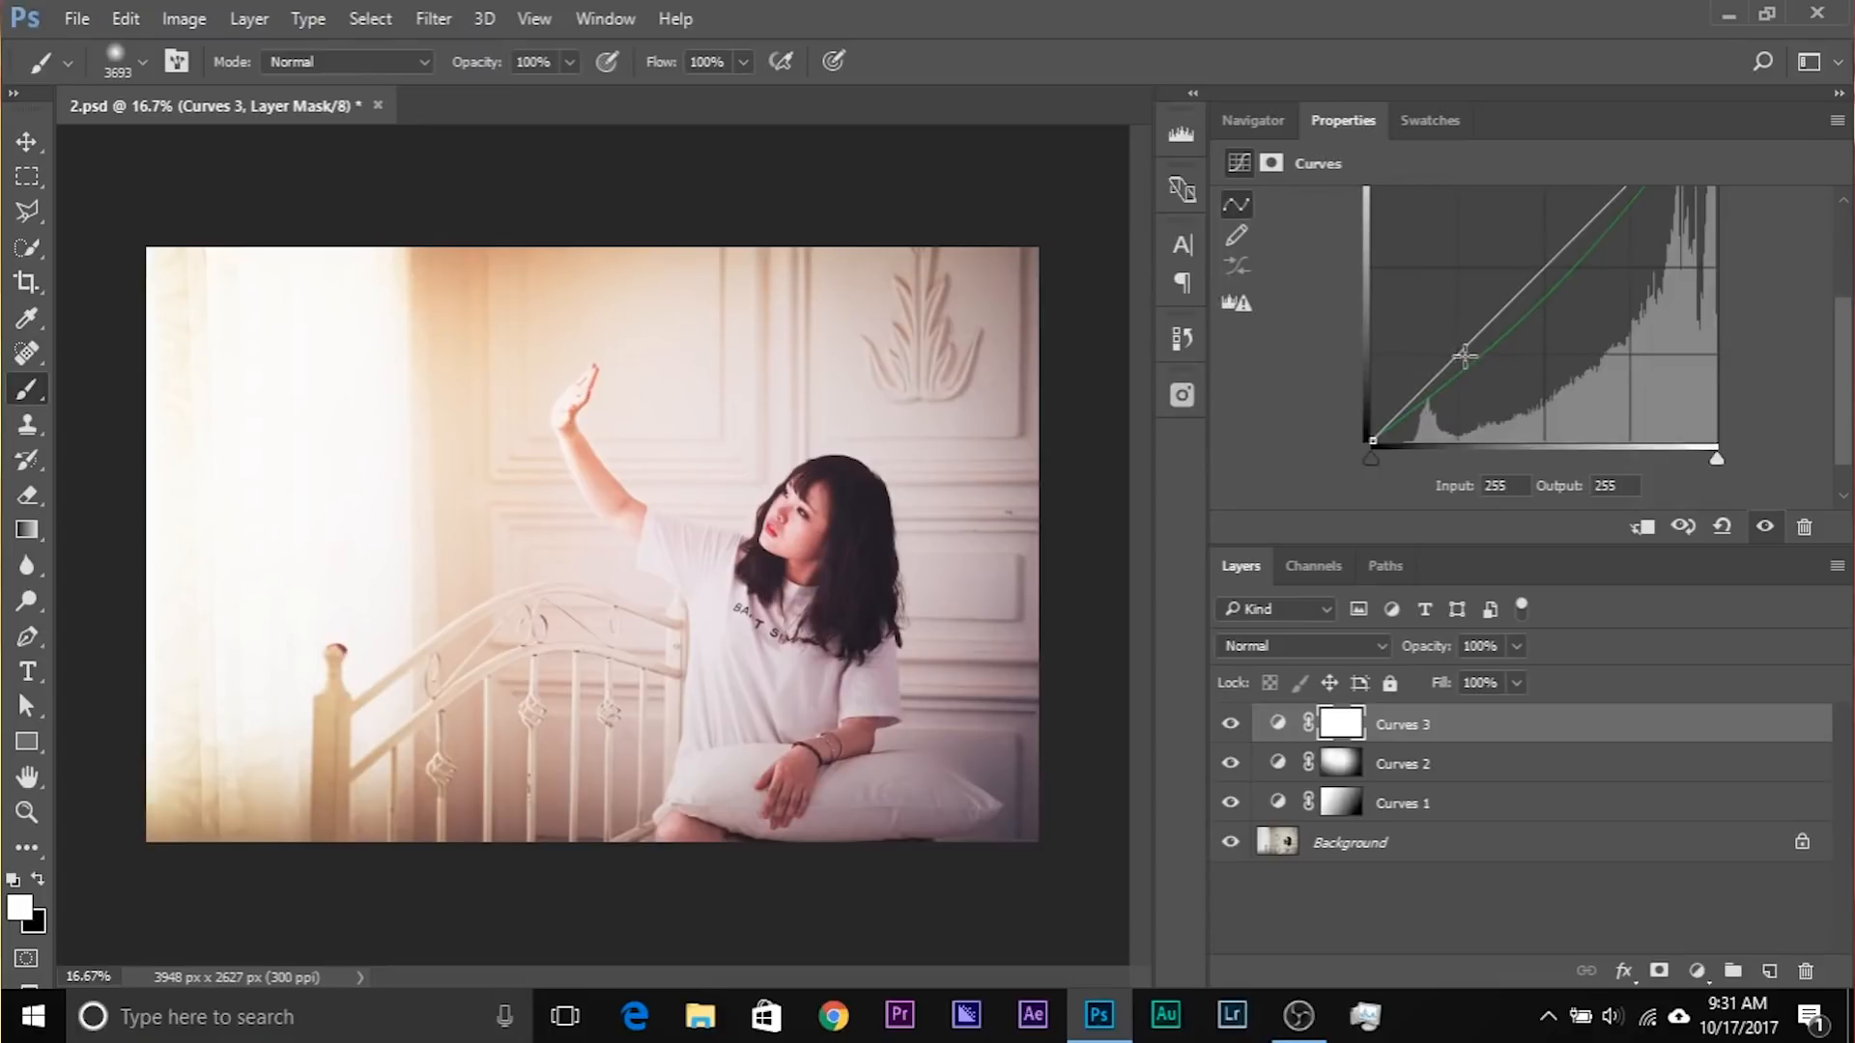
pyautogui.moveTo(1465, 356); pyautogui.dragTo(1476, 363)
pyautogui.scroll(2, 1582, 332)
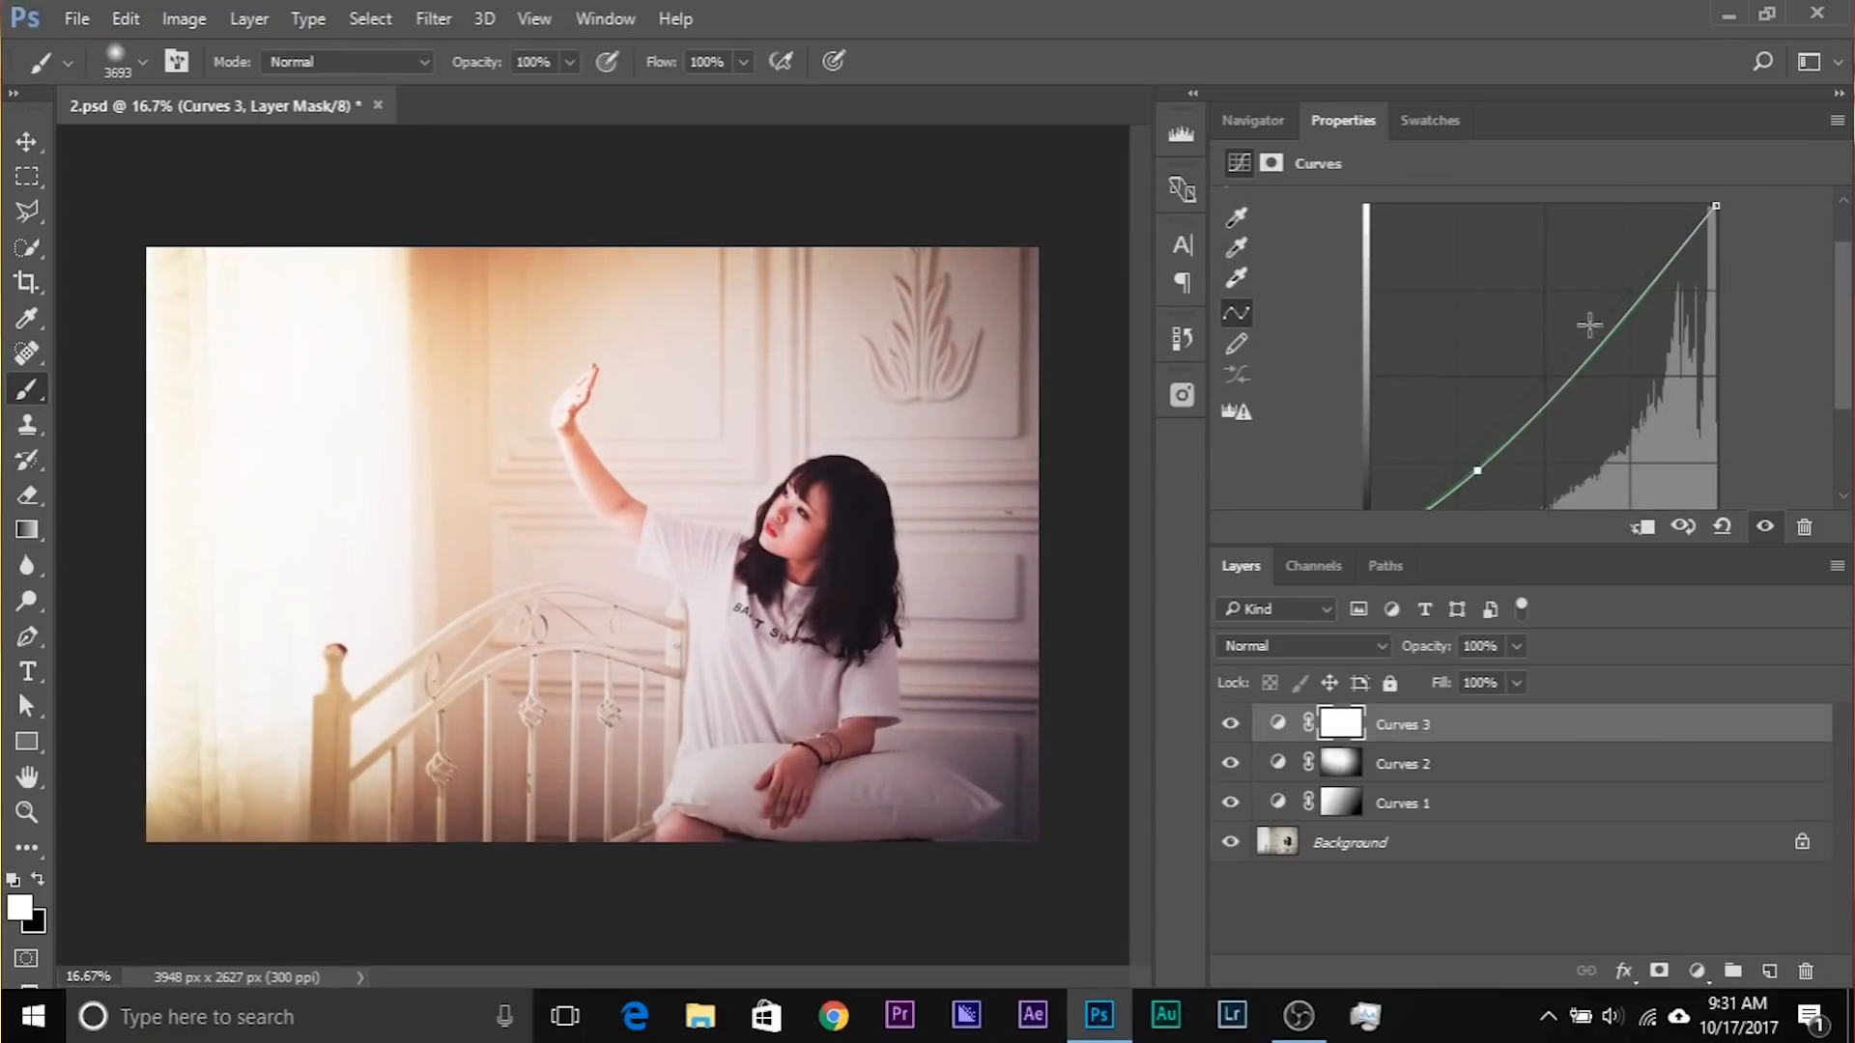
pyautogui.moveTo(1613, 334); pyautogui.dragTo(1611, 327)
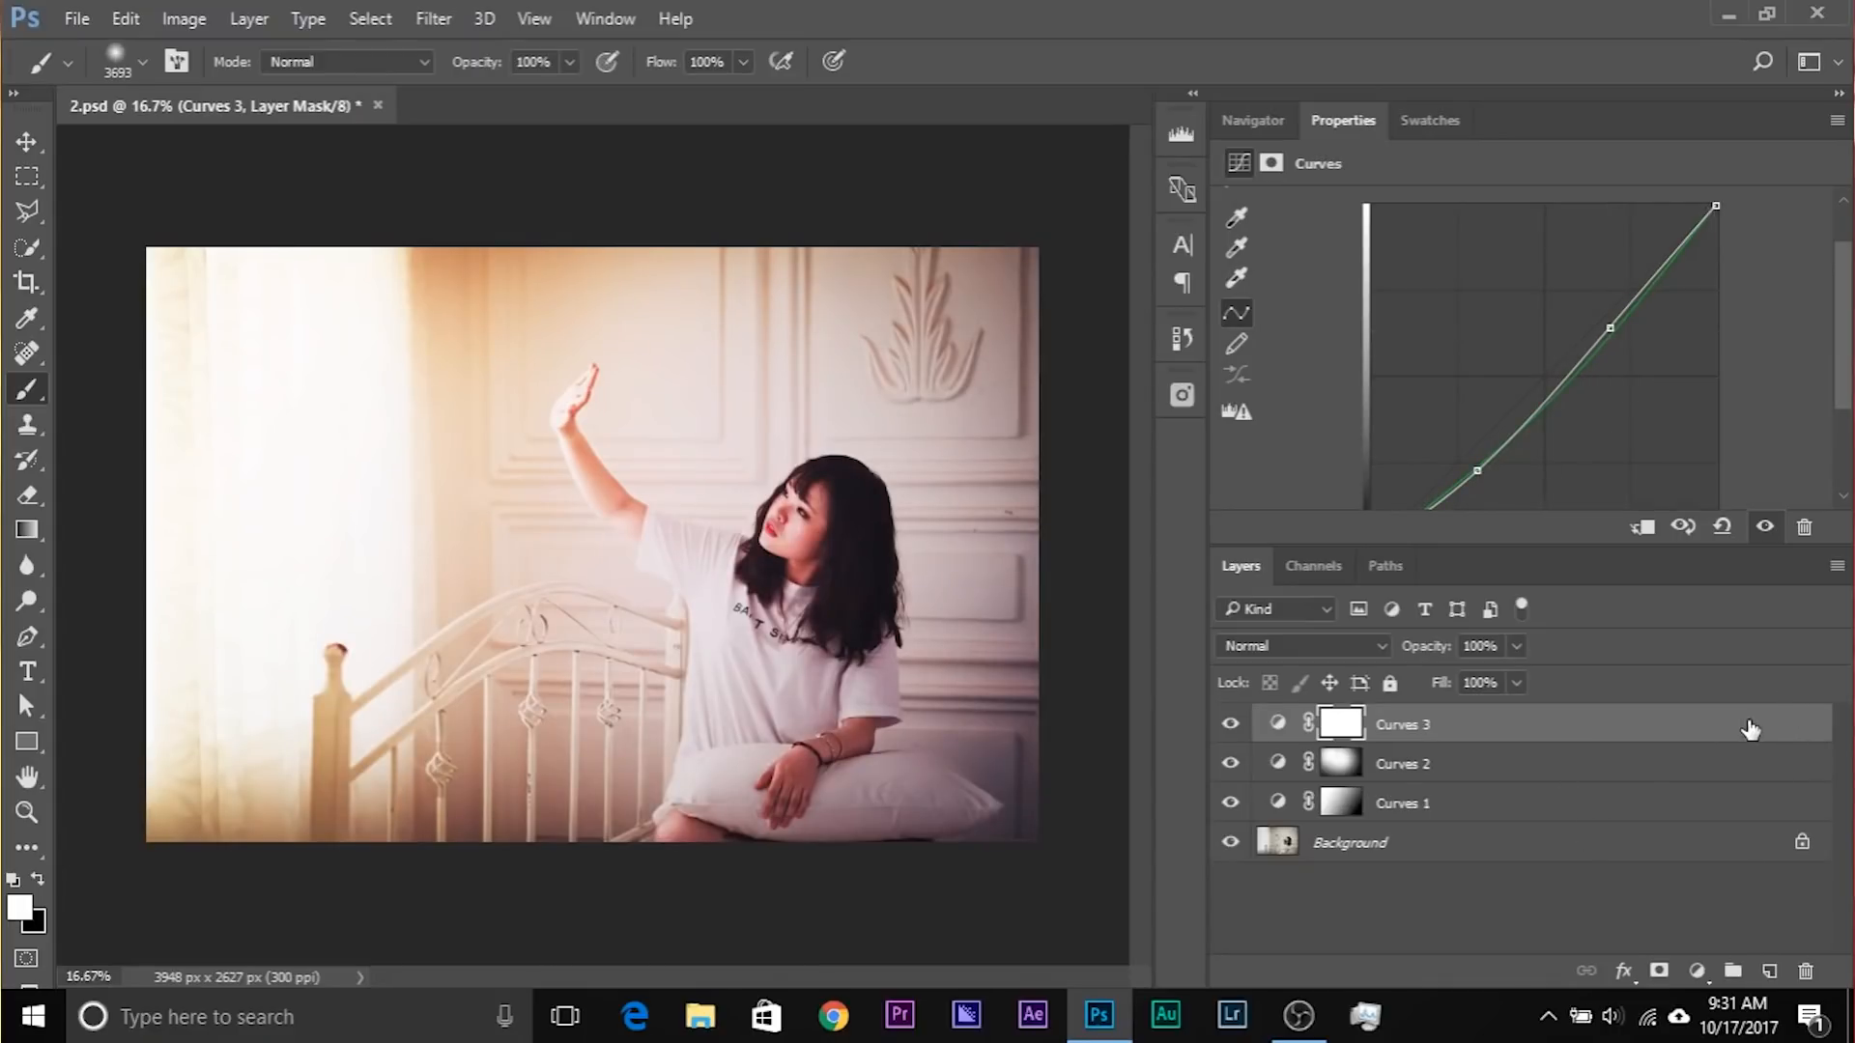
# Step: Restrict Curves 3 to darker tones with Blend If, splitting the Underlying Layer white slider to 0 / 232
pyautogui.doubleClick(1282, 736)
pyautogui.moveTo(685, 131); pyautogui.dragTo(1308, 207)
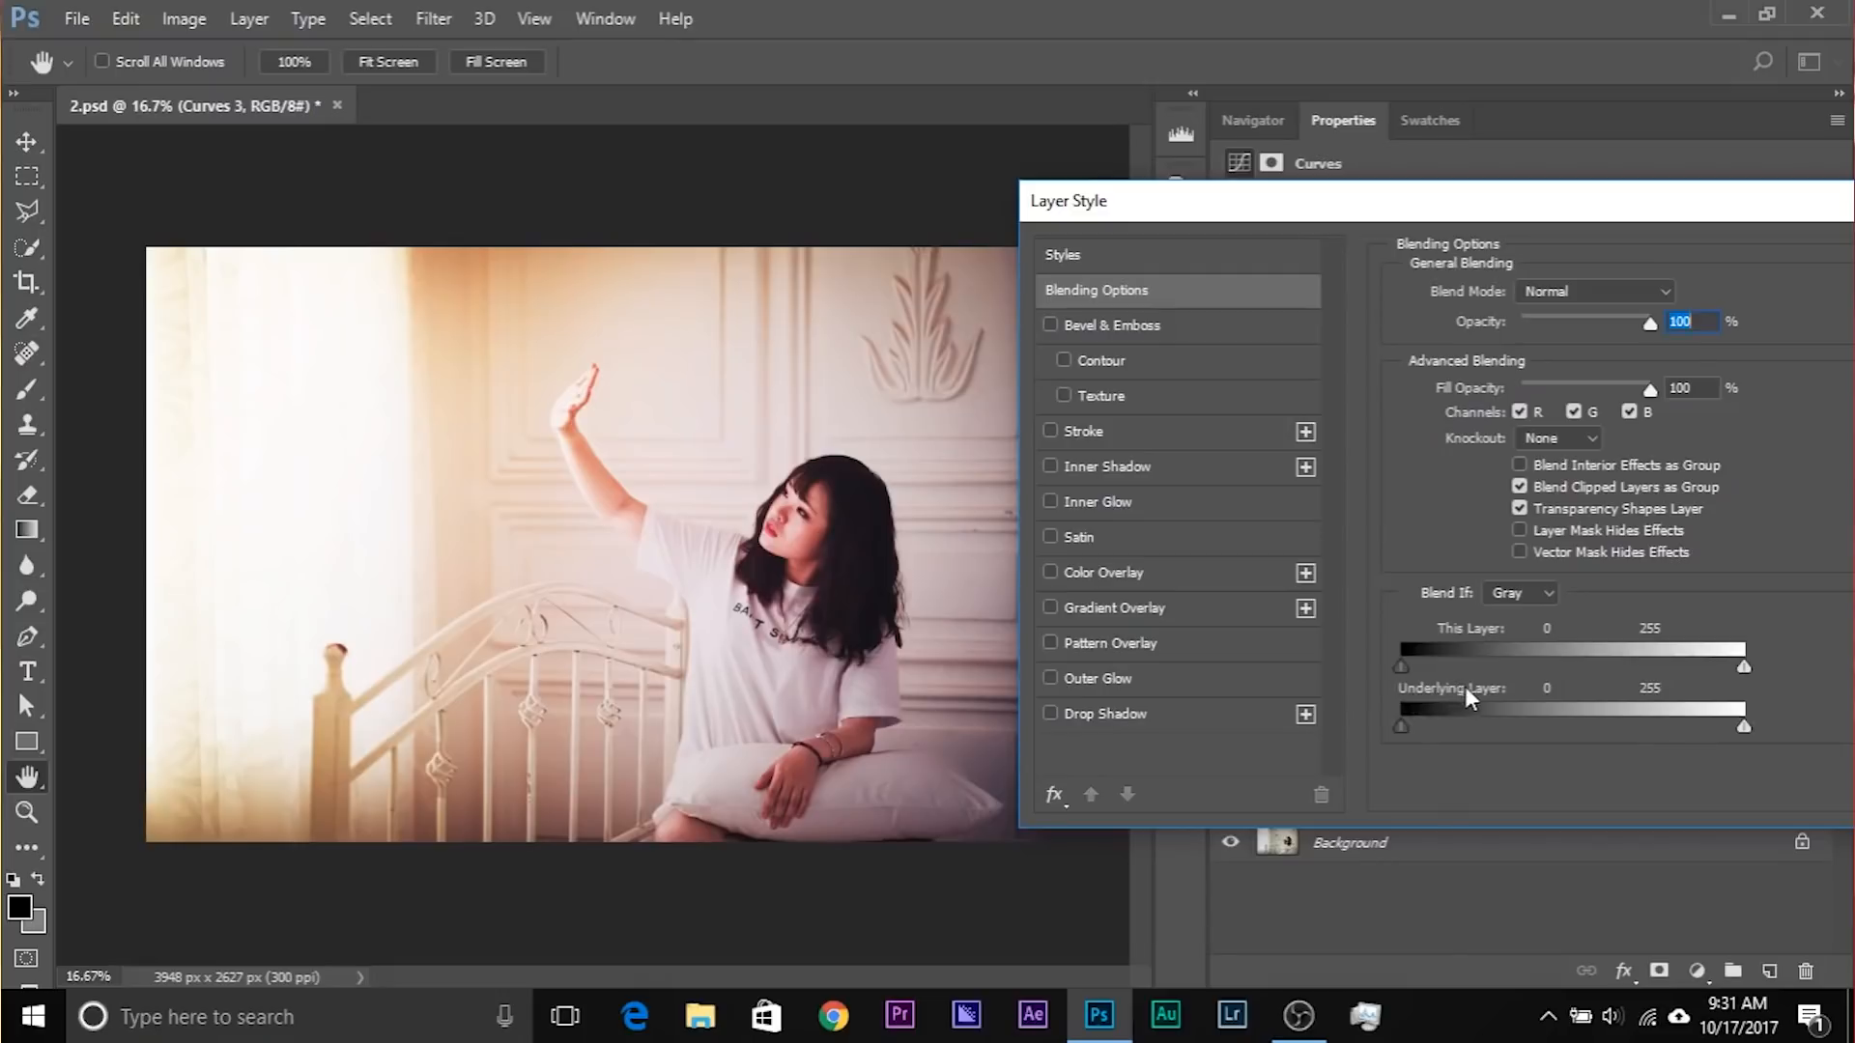
pyautogui.moveTo(1744, 727); pyautogui.dragTo(1645, 726)
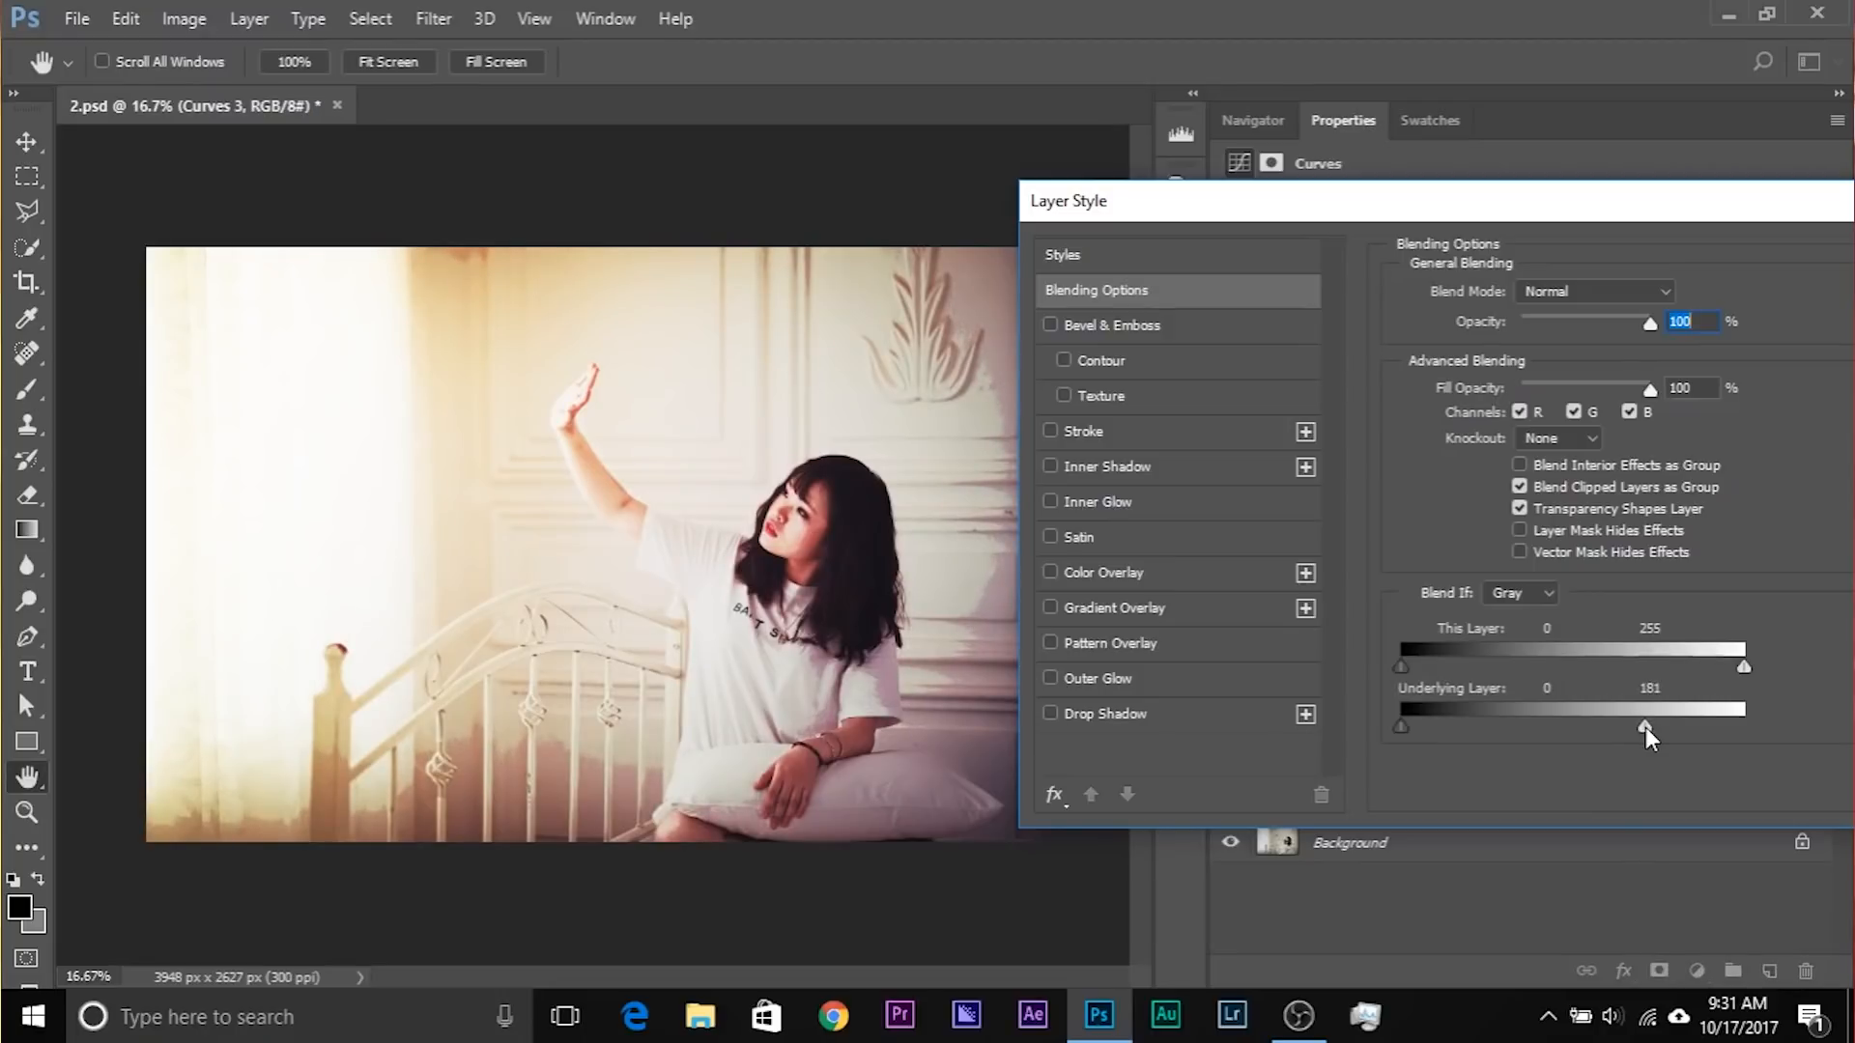
pyautogui.moveTo(1644, 727); pyautogui.dragTo(1256, 713)
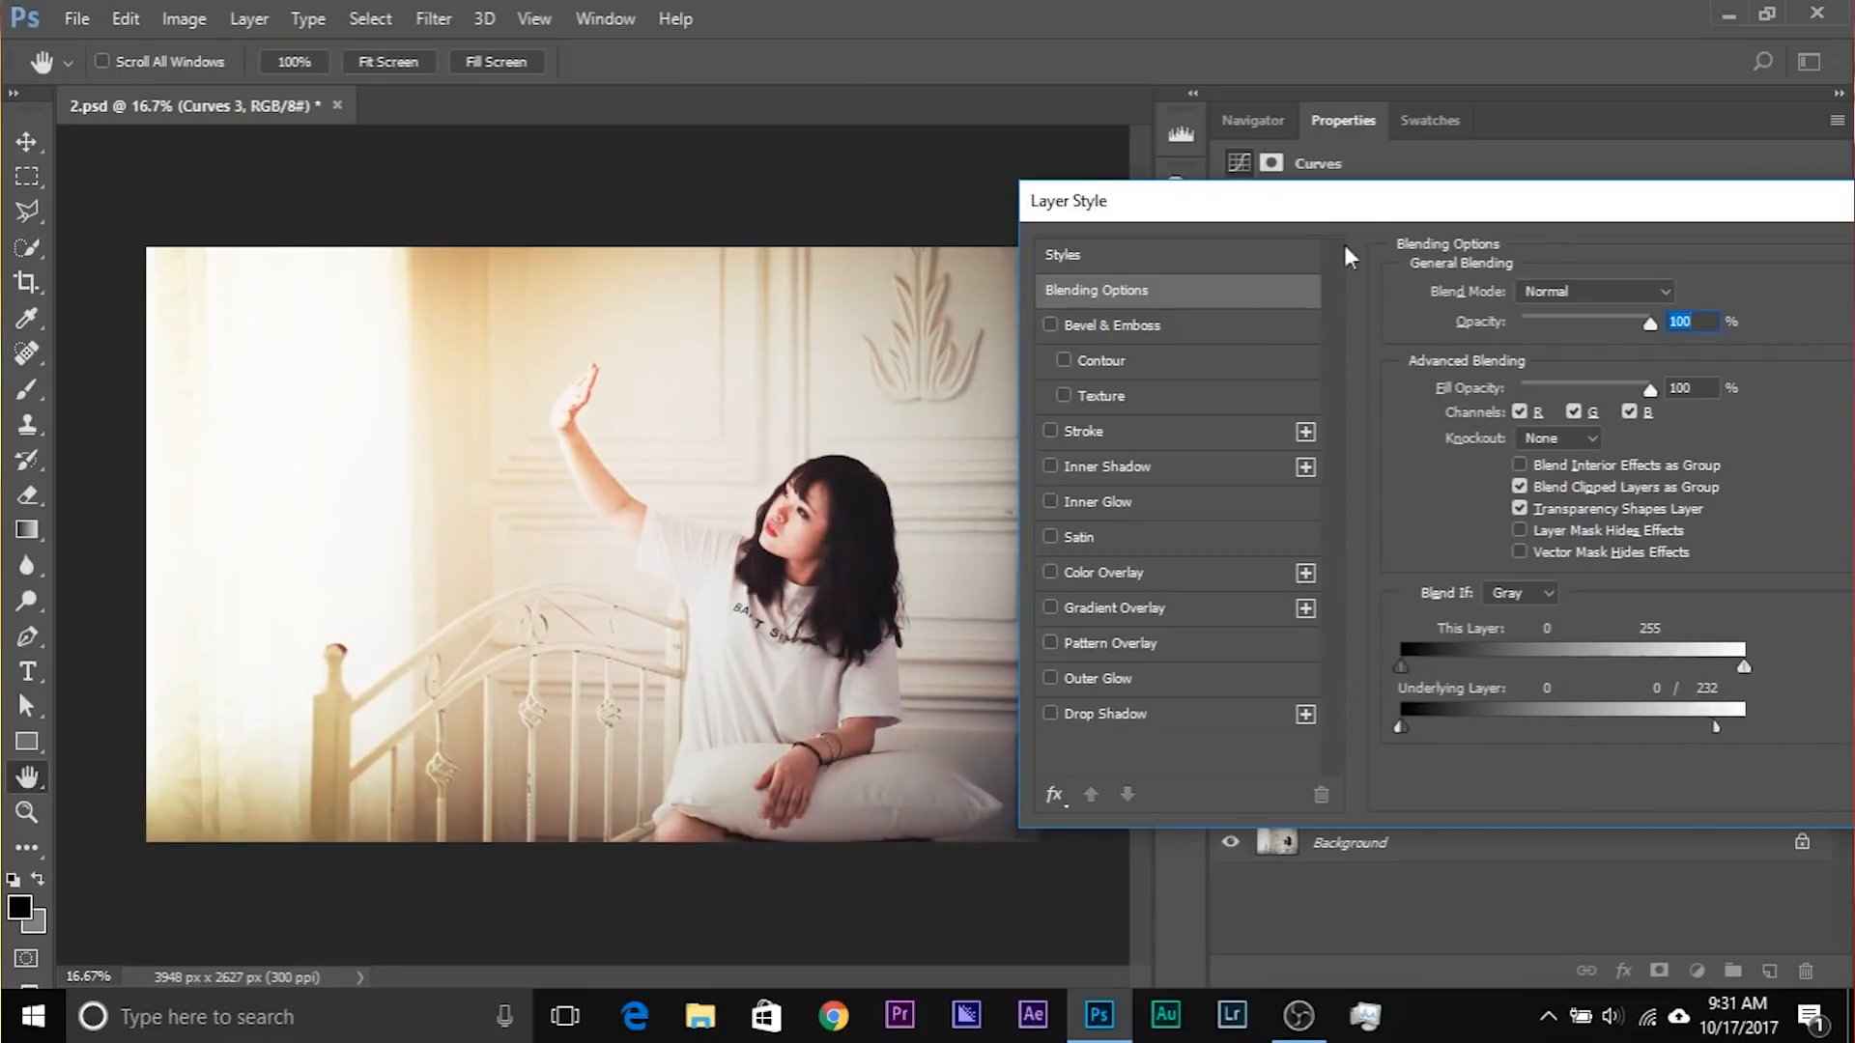
pyautogui.moveTo(1446, 203); pyautogui.dragTo(942, 209)
pyautogui.click(1478, 261)
# Step: Compare the photo with and without the Curves 3 and Curves 2 adjustments
pyautogui.click(1230, 725)
pyautogui.click(1230, 724)
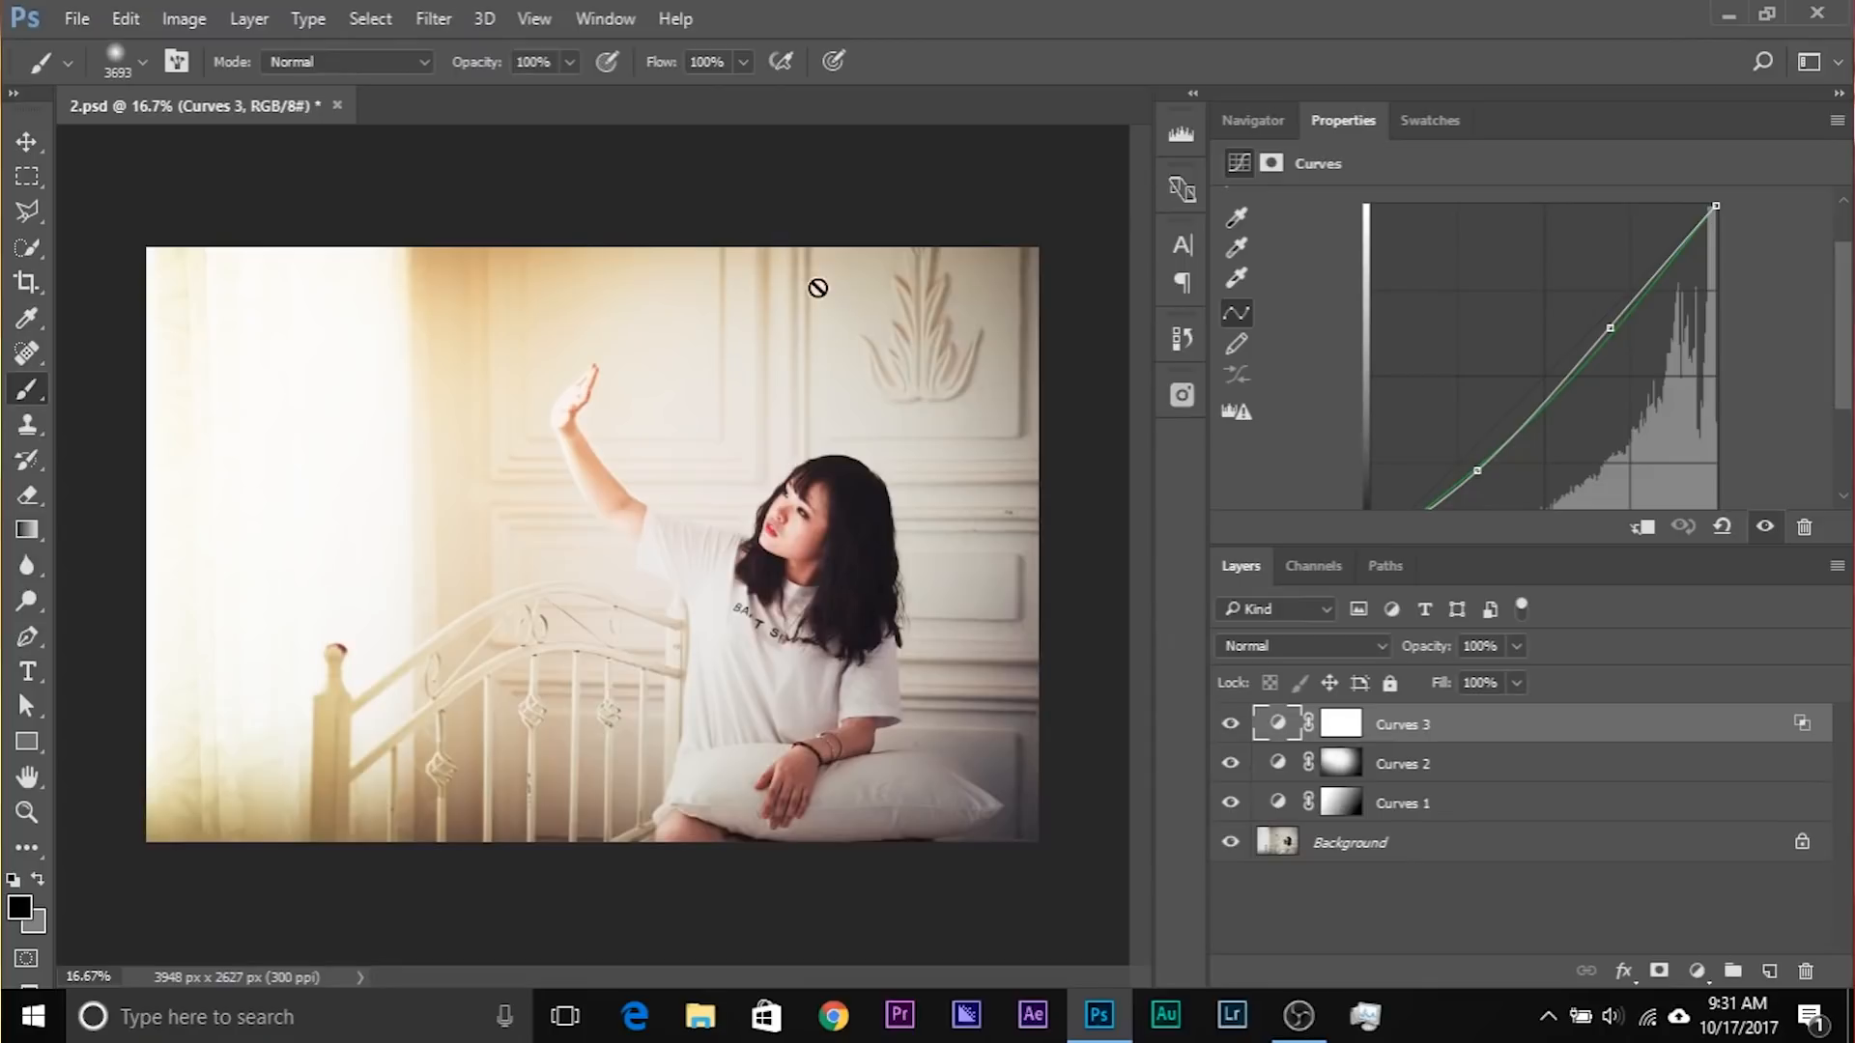
pyautogui.click(1231, 766)
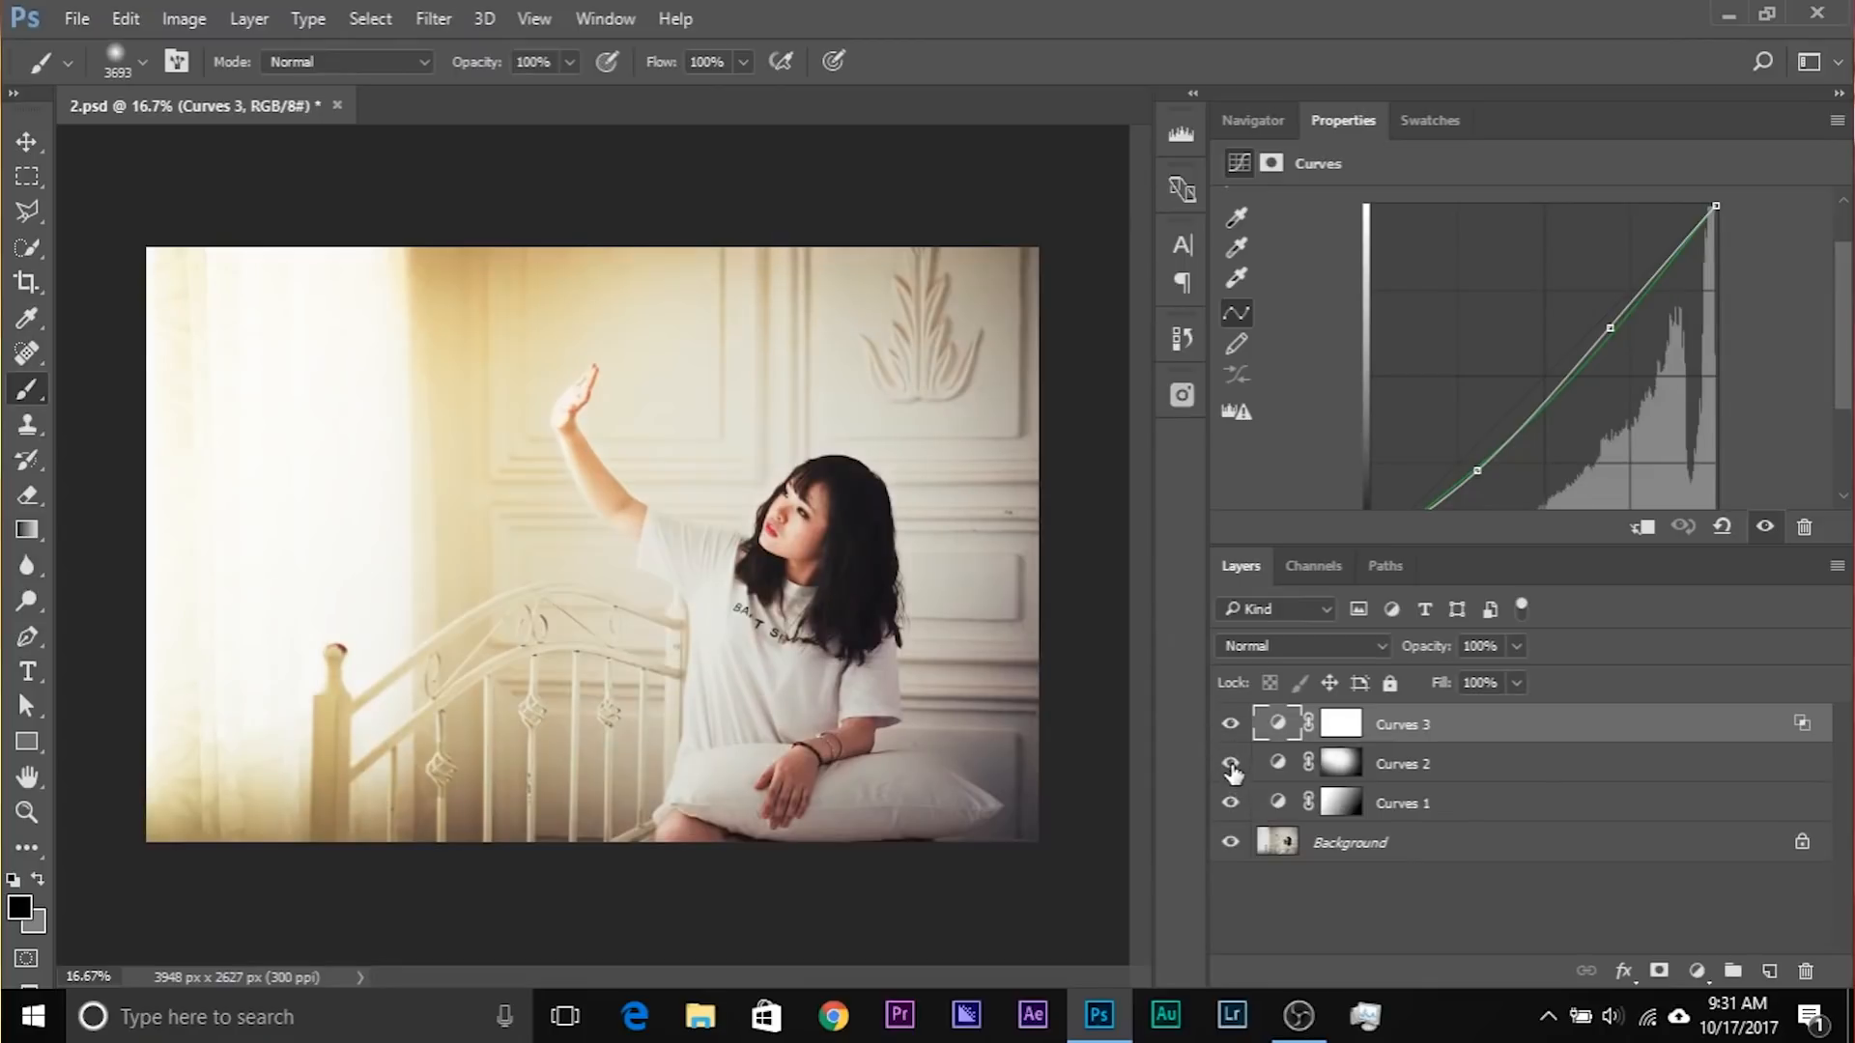
# Step: Reduce the layer opacity of Curves 2 to soften its brightening
pyautogui.click(1432, 768)
pyautogui.click(1516, 647)
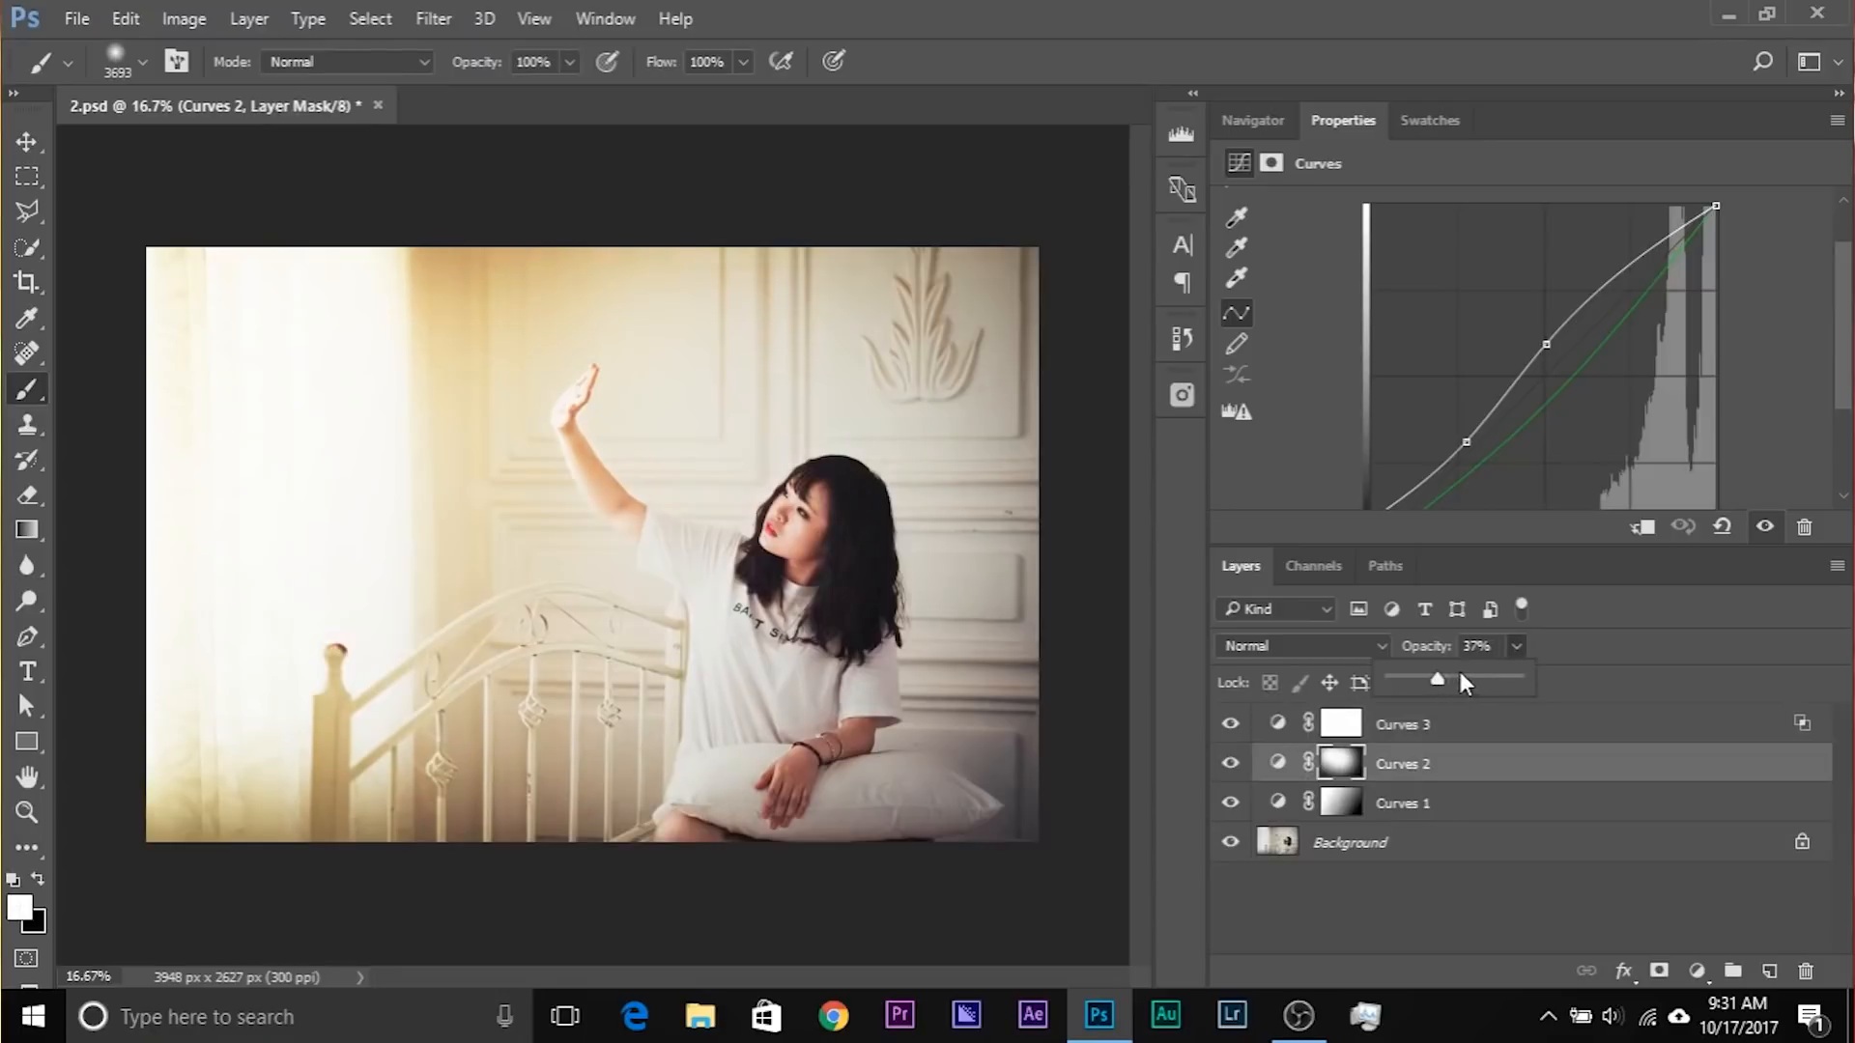
# Step: Add a fourth Curves layer above Curves 3, lifting its Blue channel black point and anchoring the shadows with a second point
pyautogui.click(1434, 729)
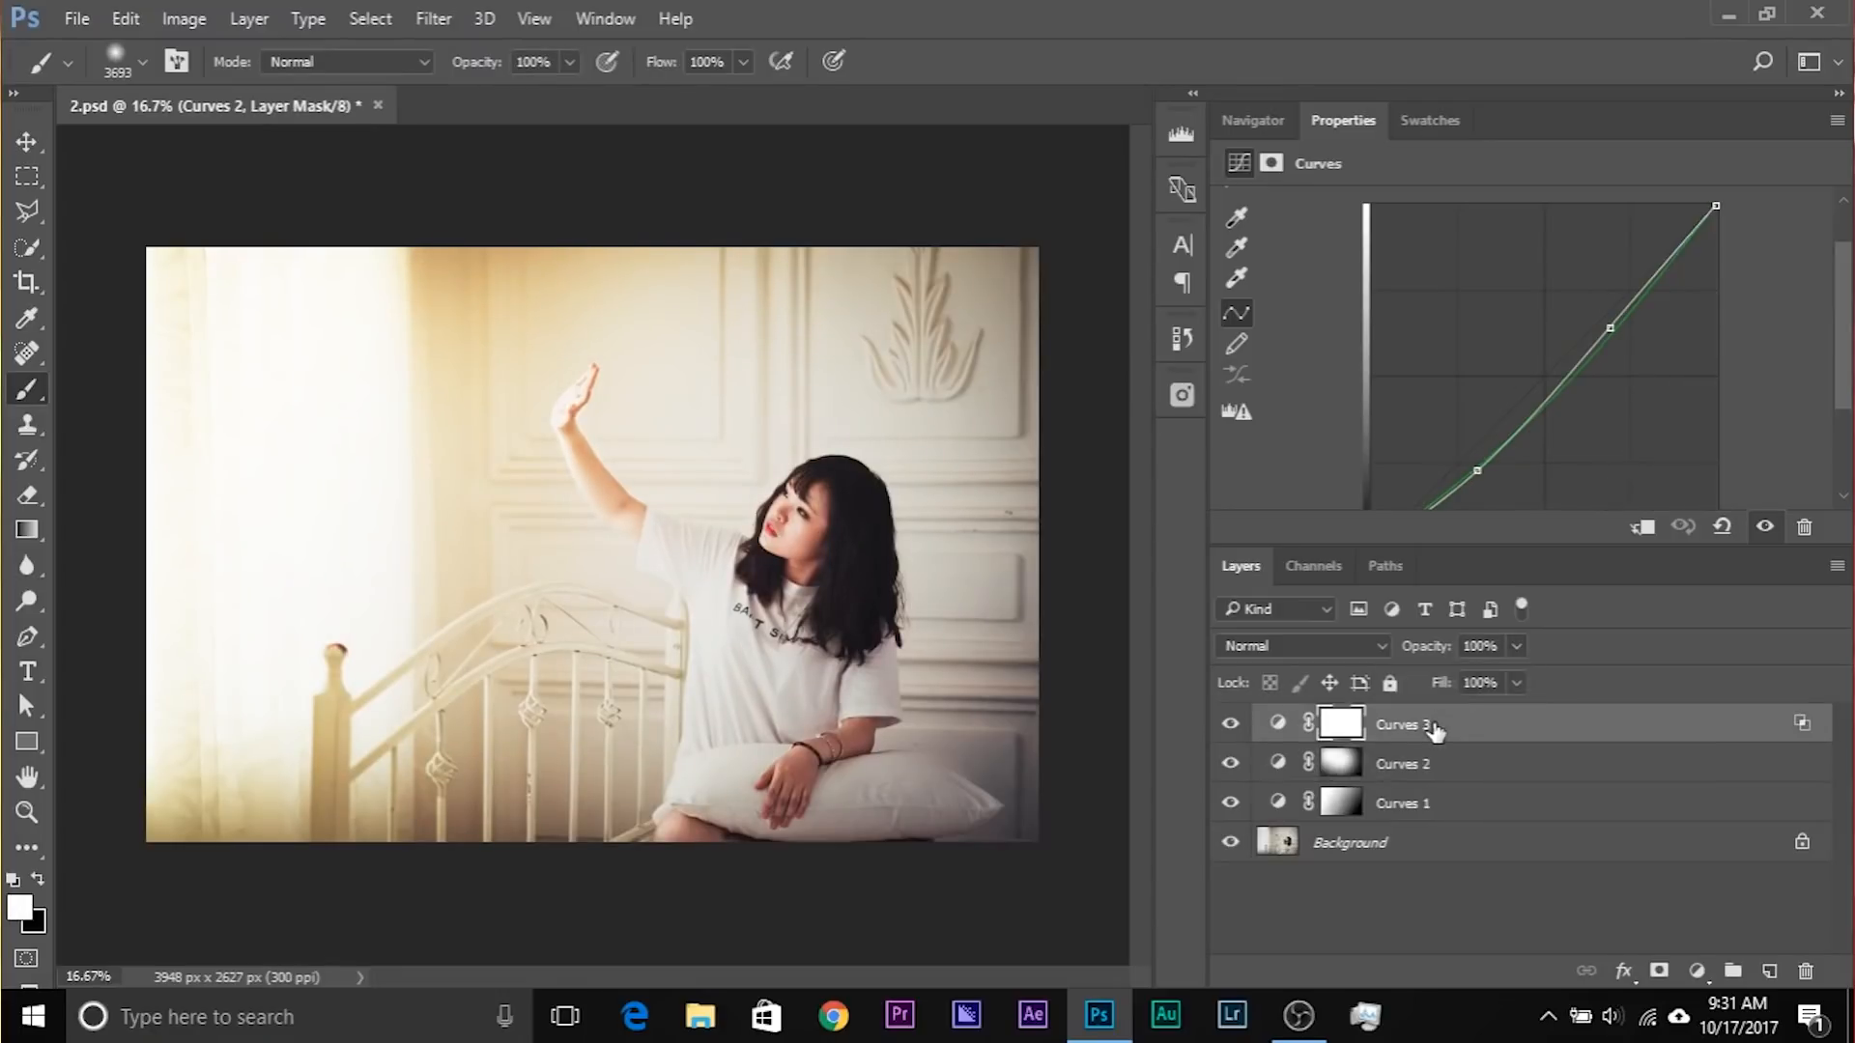
pyautogui.click(1697, 971)
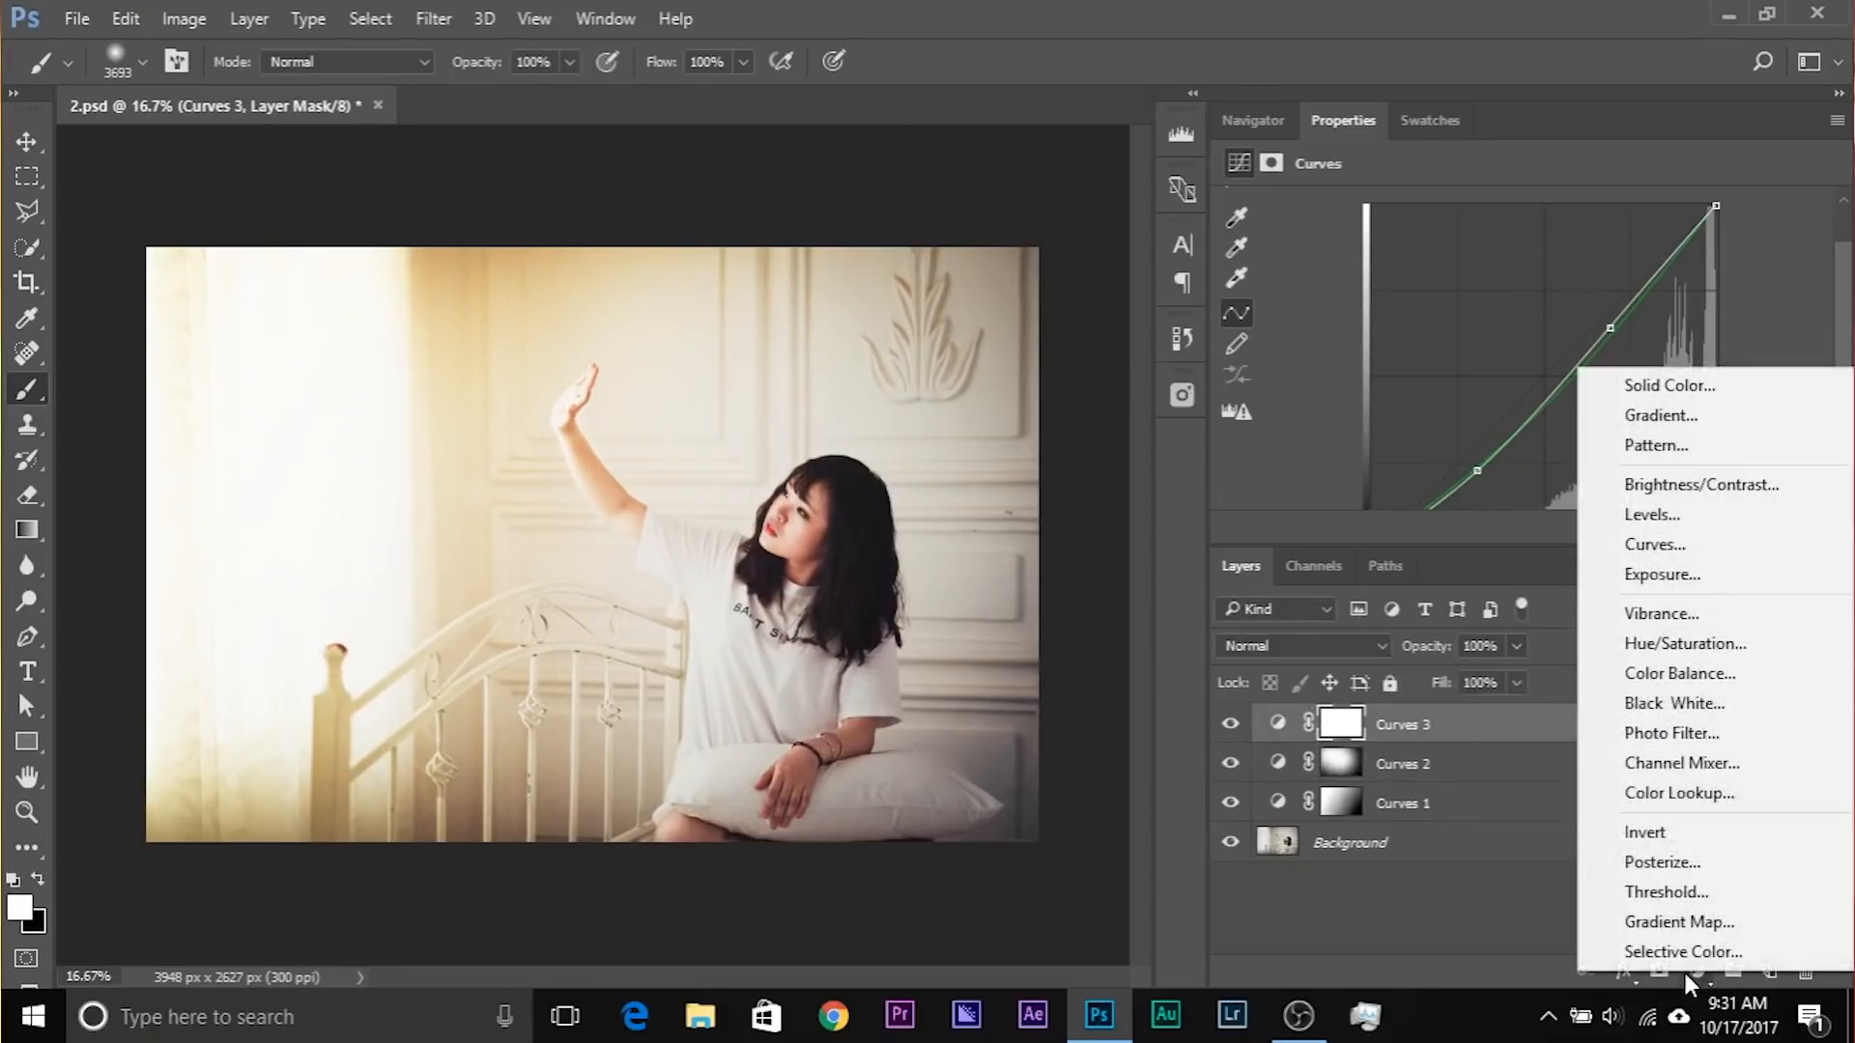
pyautogui.click(1634, 540)
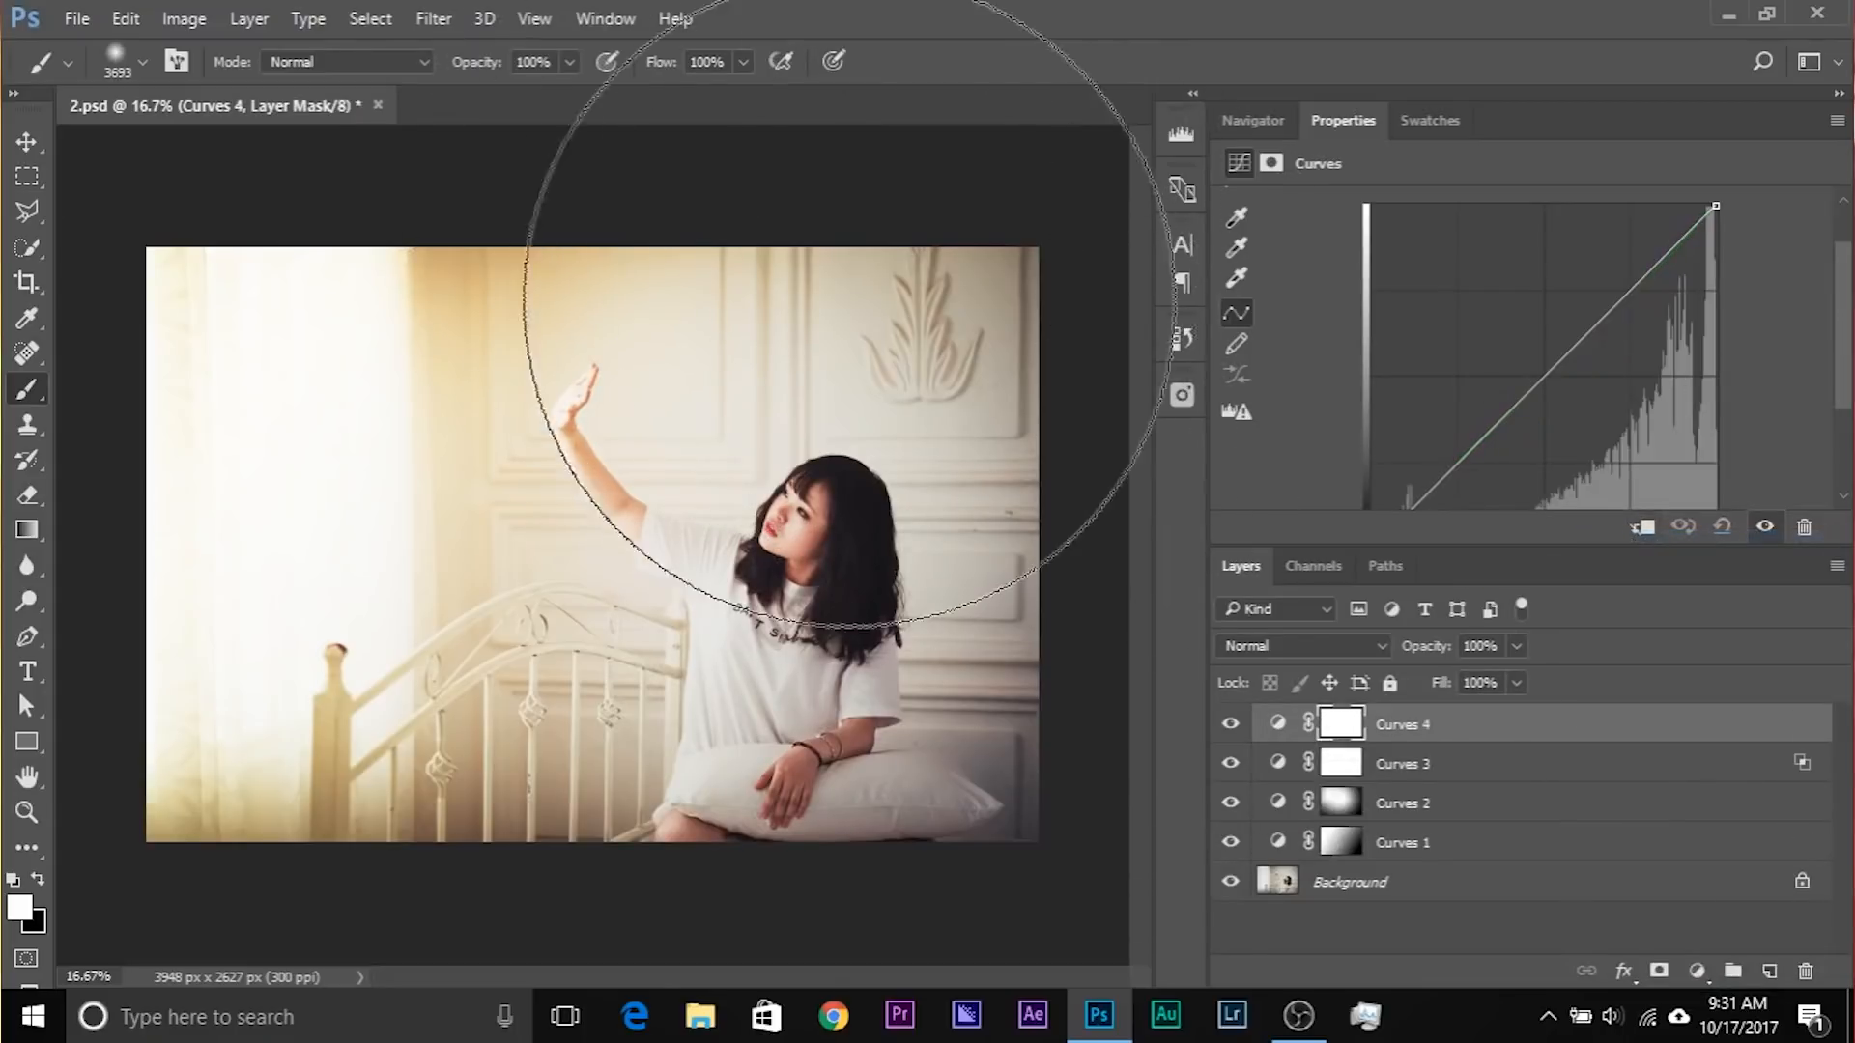
pyautogui.scroll(2, 1449, 290)
pyautogui.click(1382, 240)
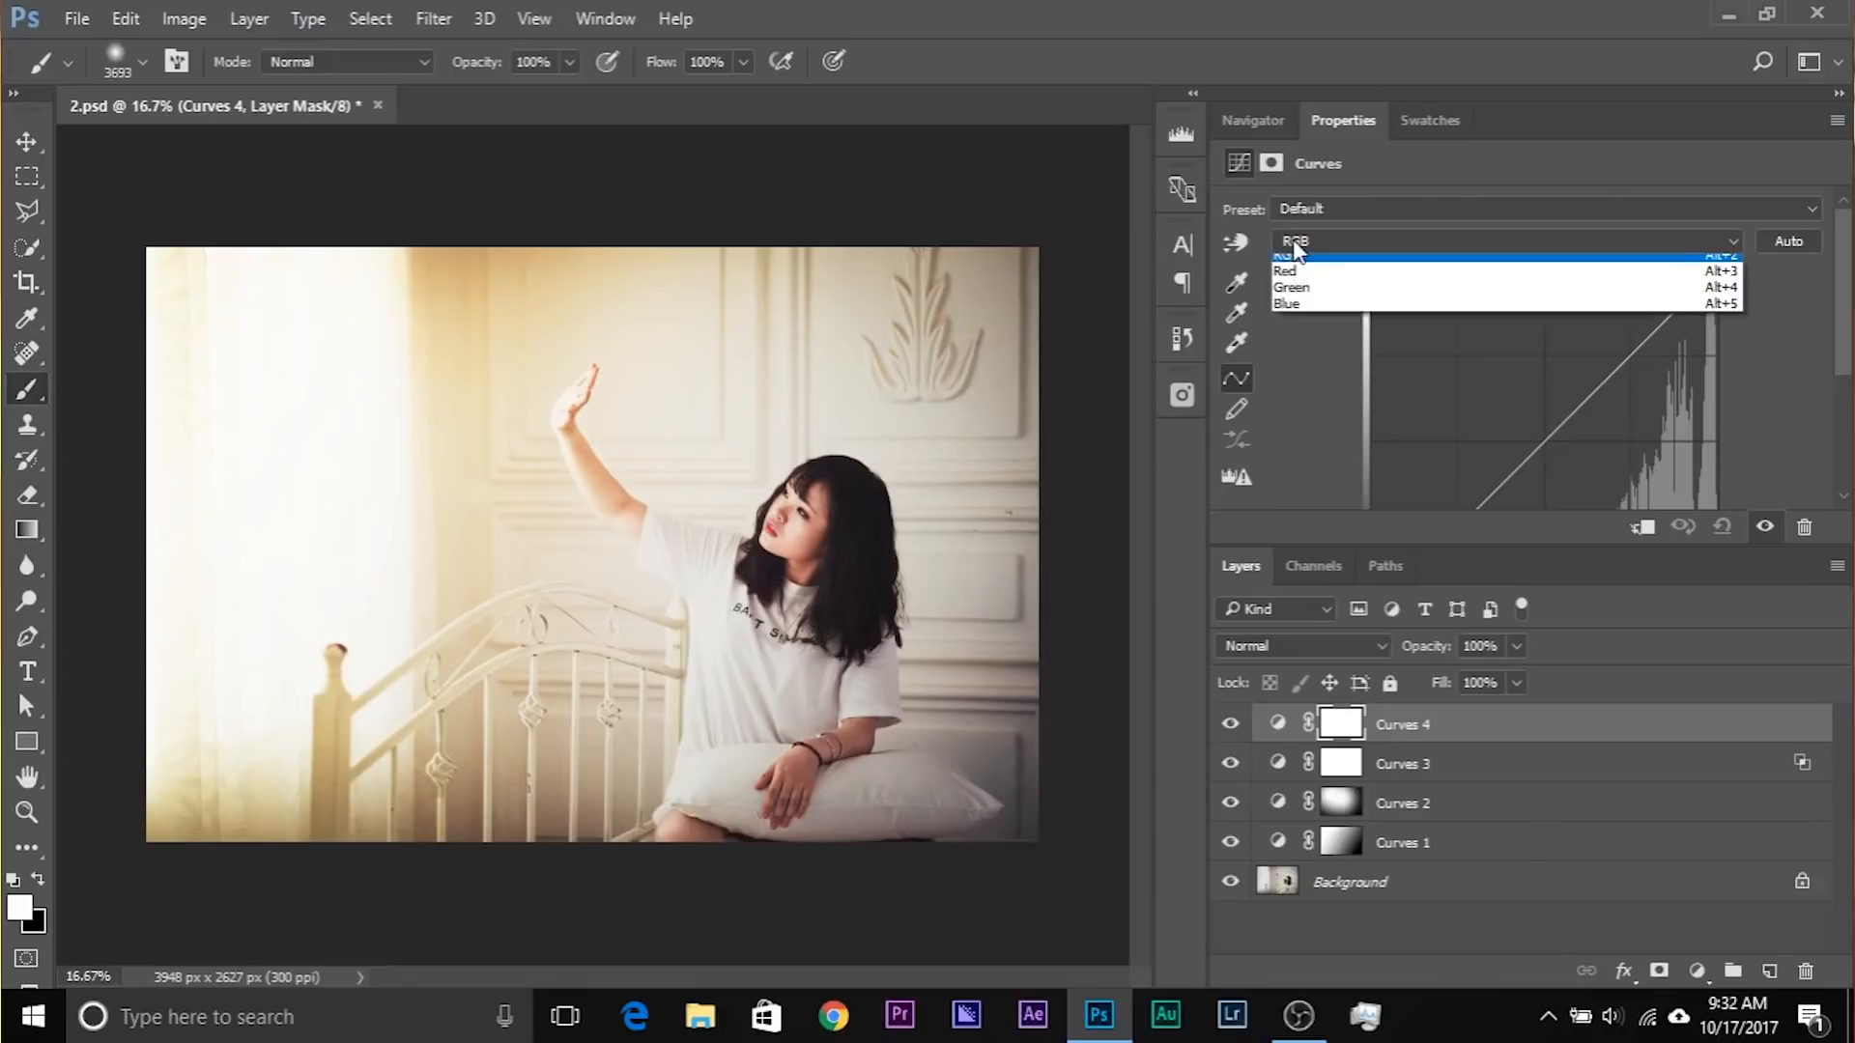
pyautogui.click(1307, 310)
pyautogui.scroll(-2, 1372, 405)
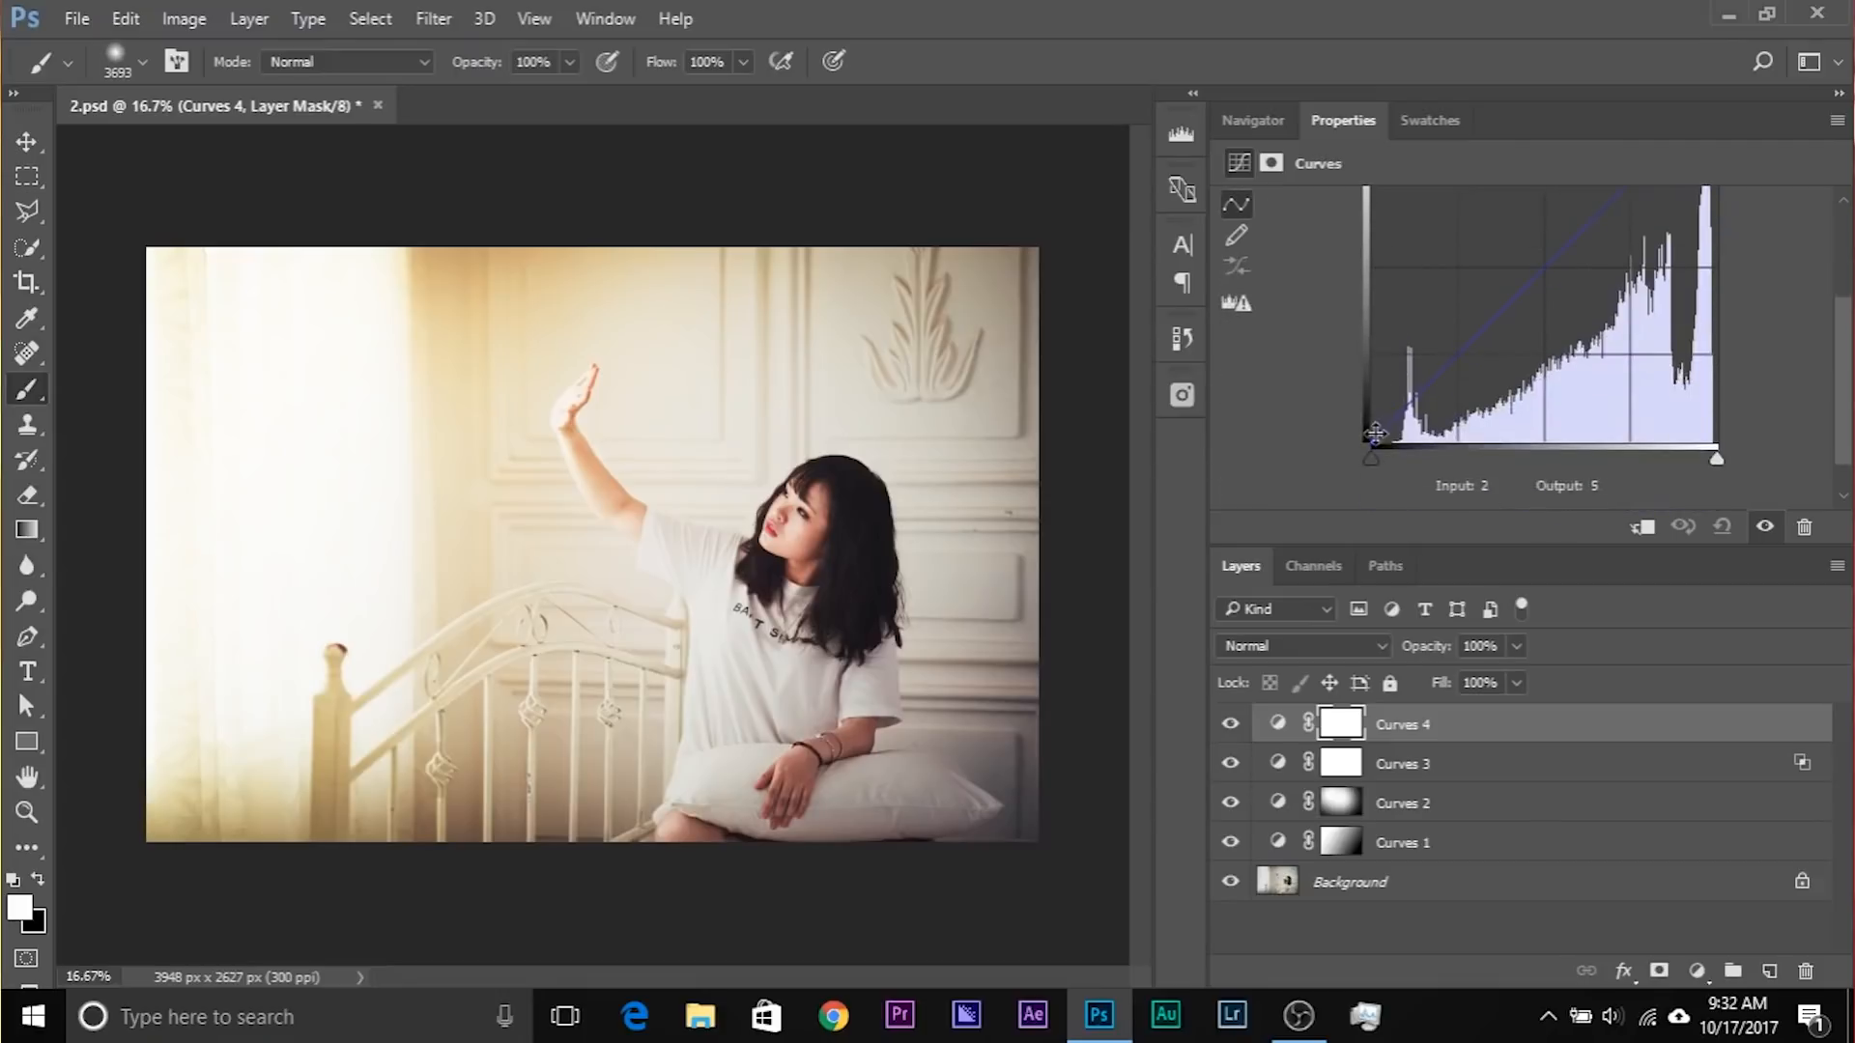
pyautogui.moveTo(1372, 442); pyautogui.dragTo(1453, 383)
# Step: Pull the midtones of the Curves 4 Green channel slightly down to add a magenta tint
pyautogui.scroll(1, 1466, 281)
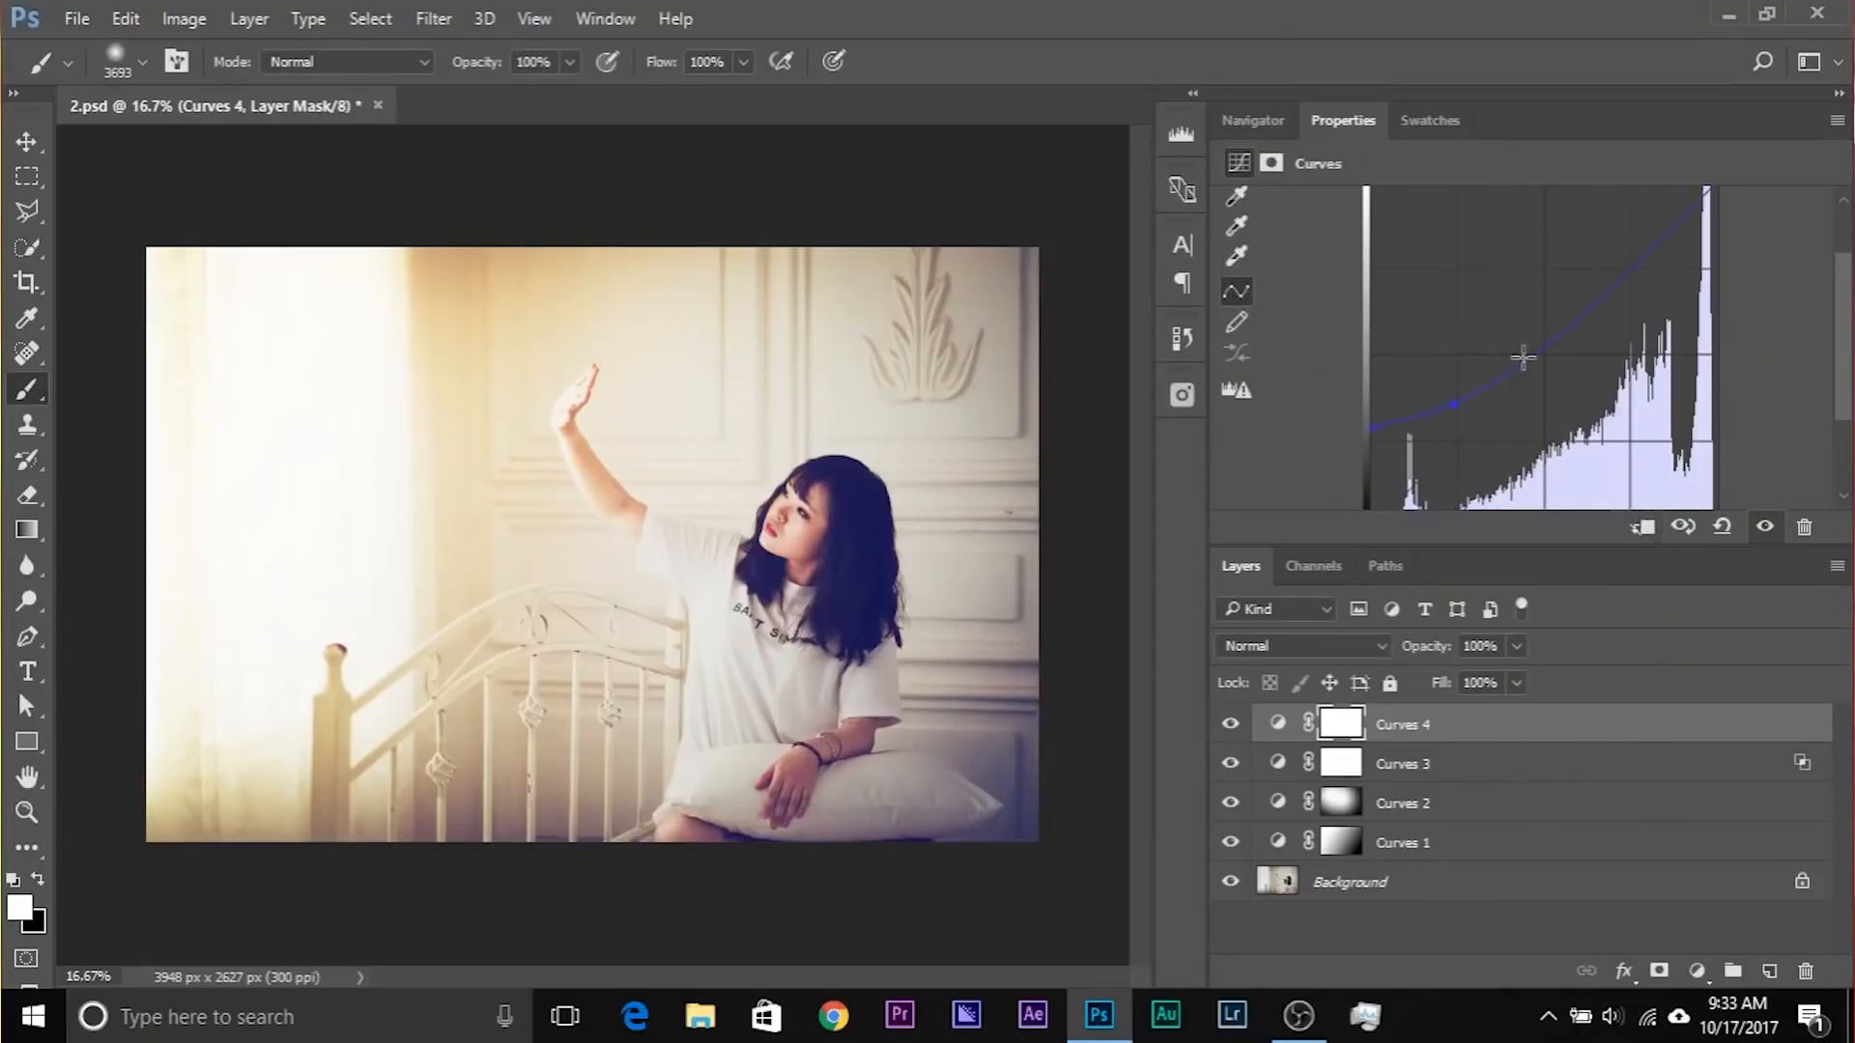
pyautogui.scroll(1, 1632, 497)
pyautogui.click(1408, 241)
pyautogui.click(1382, 283)
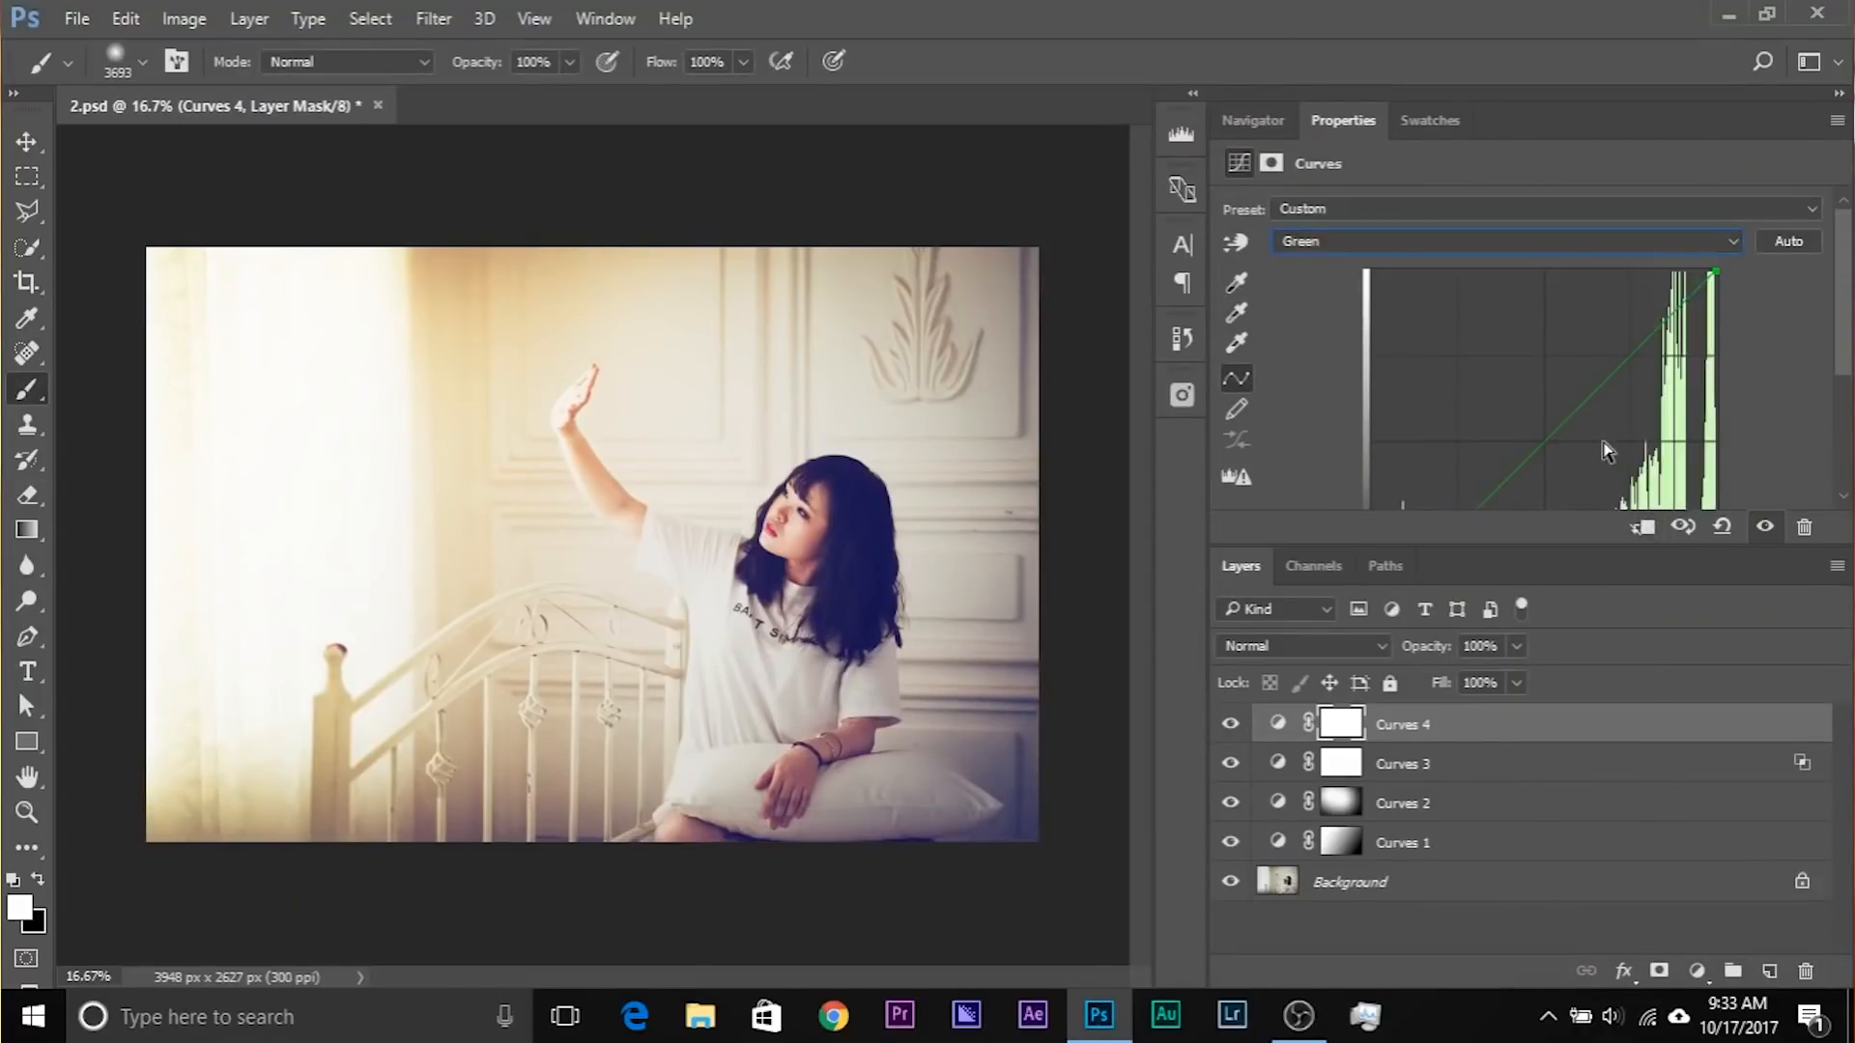
pyautogui.moveTo(1546, 445); pyautogui.dragTo(1558, 446)
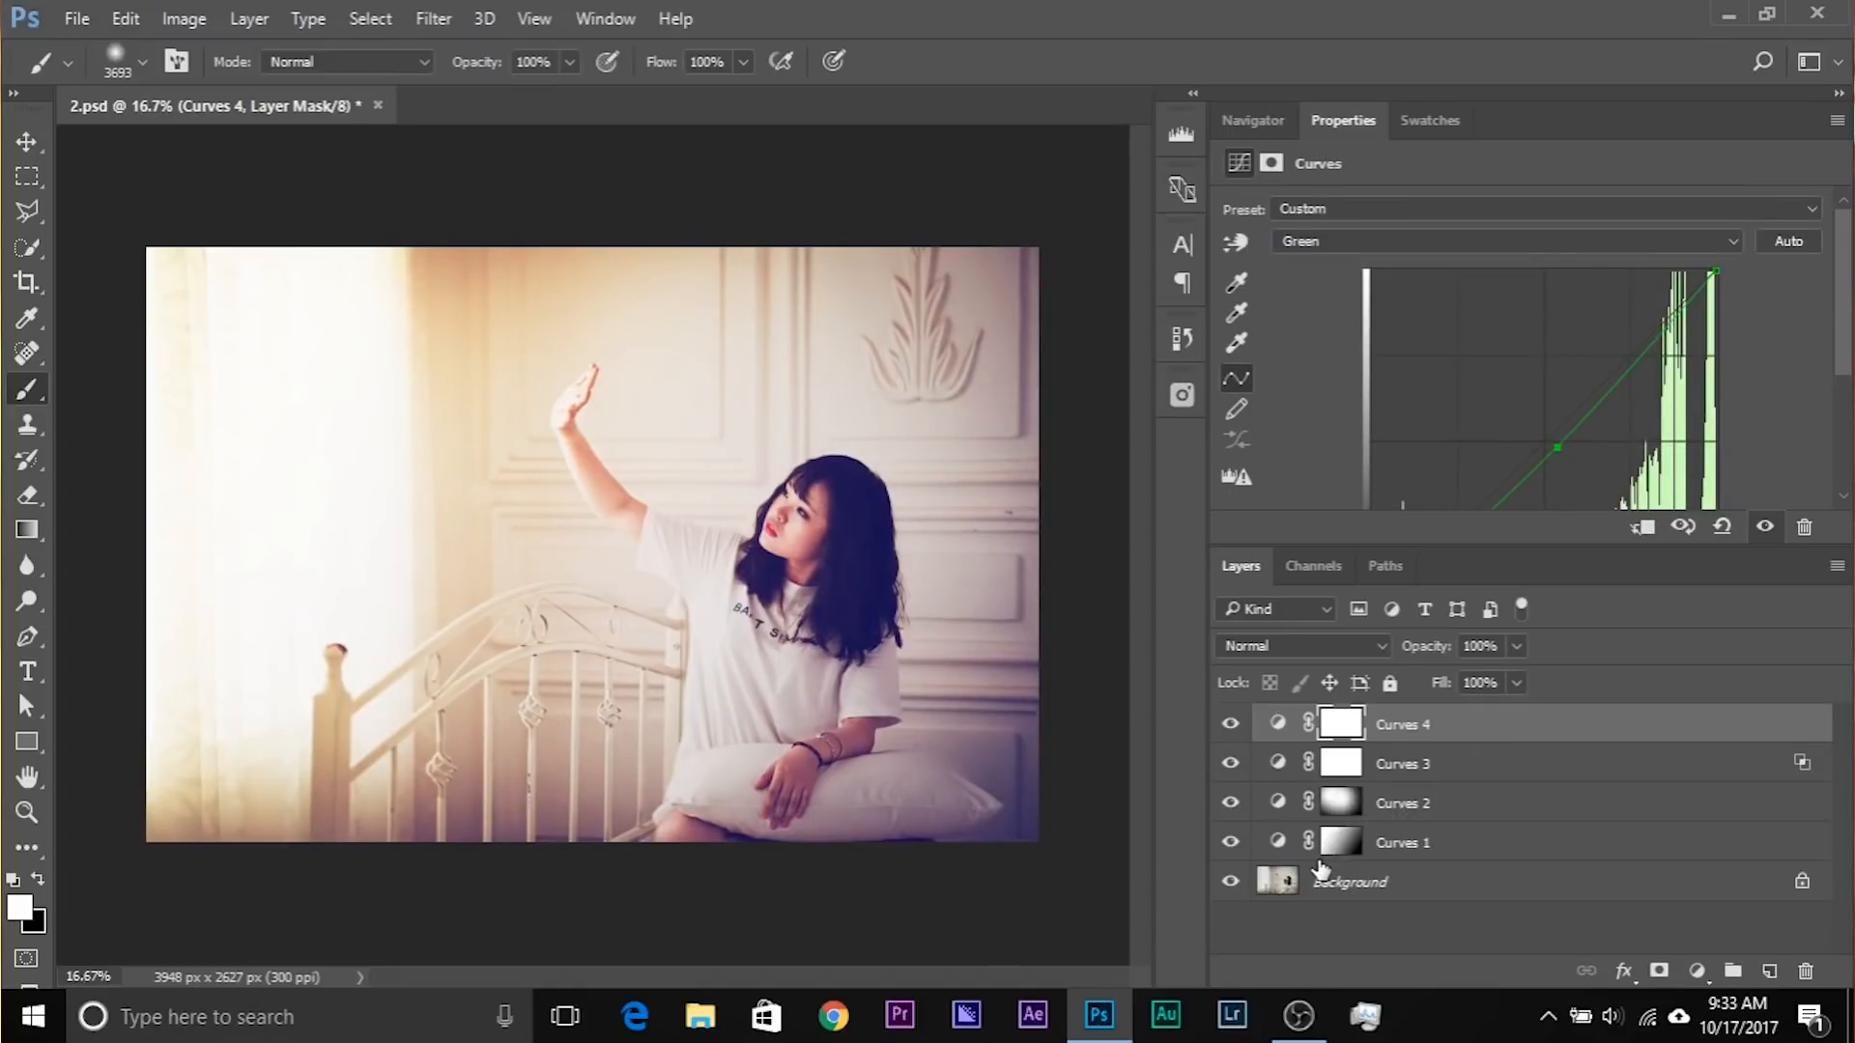
# Step: Compare the edited photo with the original by hiding and restoring all the Curves layers
pyautogui.keyDown('alt'); pyautogui.click(1228, 883); pyautogui.keyUp('alt')
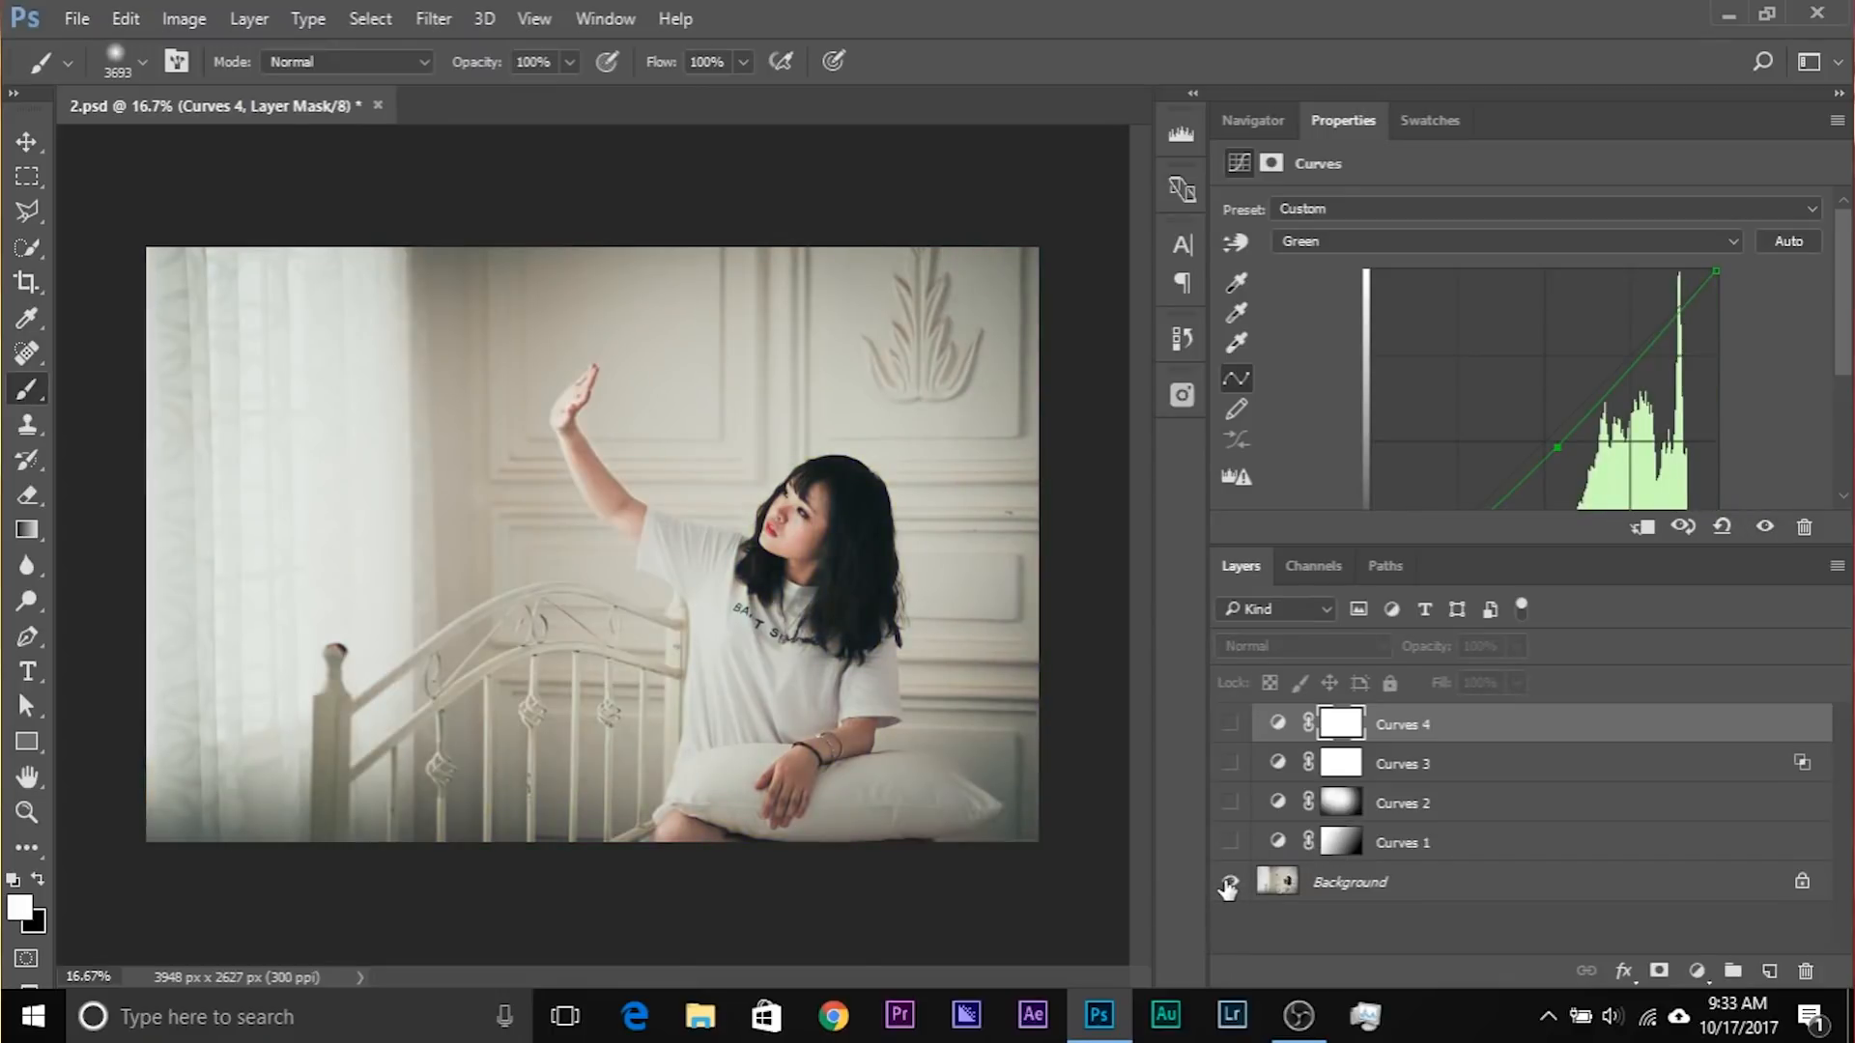
pyautogui.keyDown('alt'); pyautogui.click(1229, 883); pyautogui.keyUp('alt')
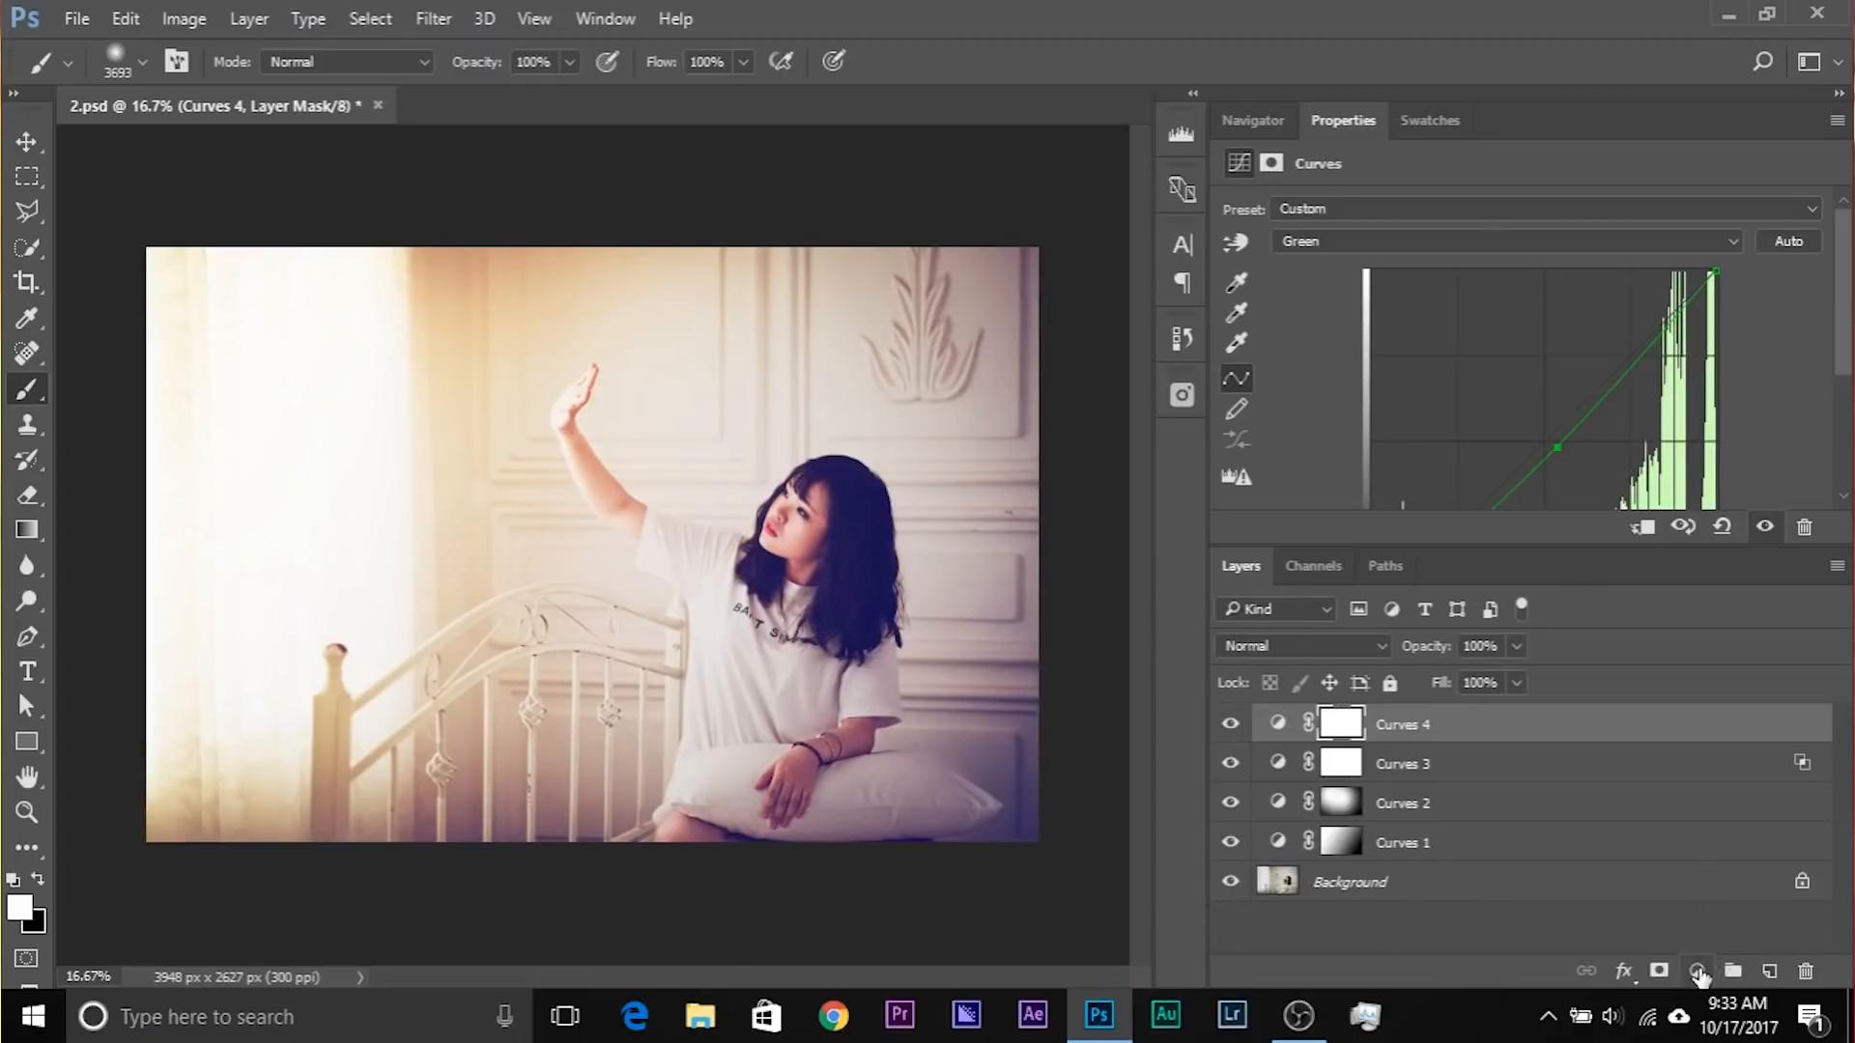
# Step: Add a fifth Curves layer above Curves 4 and brighten its RGB midtones, moving input 118 to output 155
pyautogui.click(1698, 971)
pyautogui.click(1674, 538)
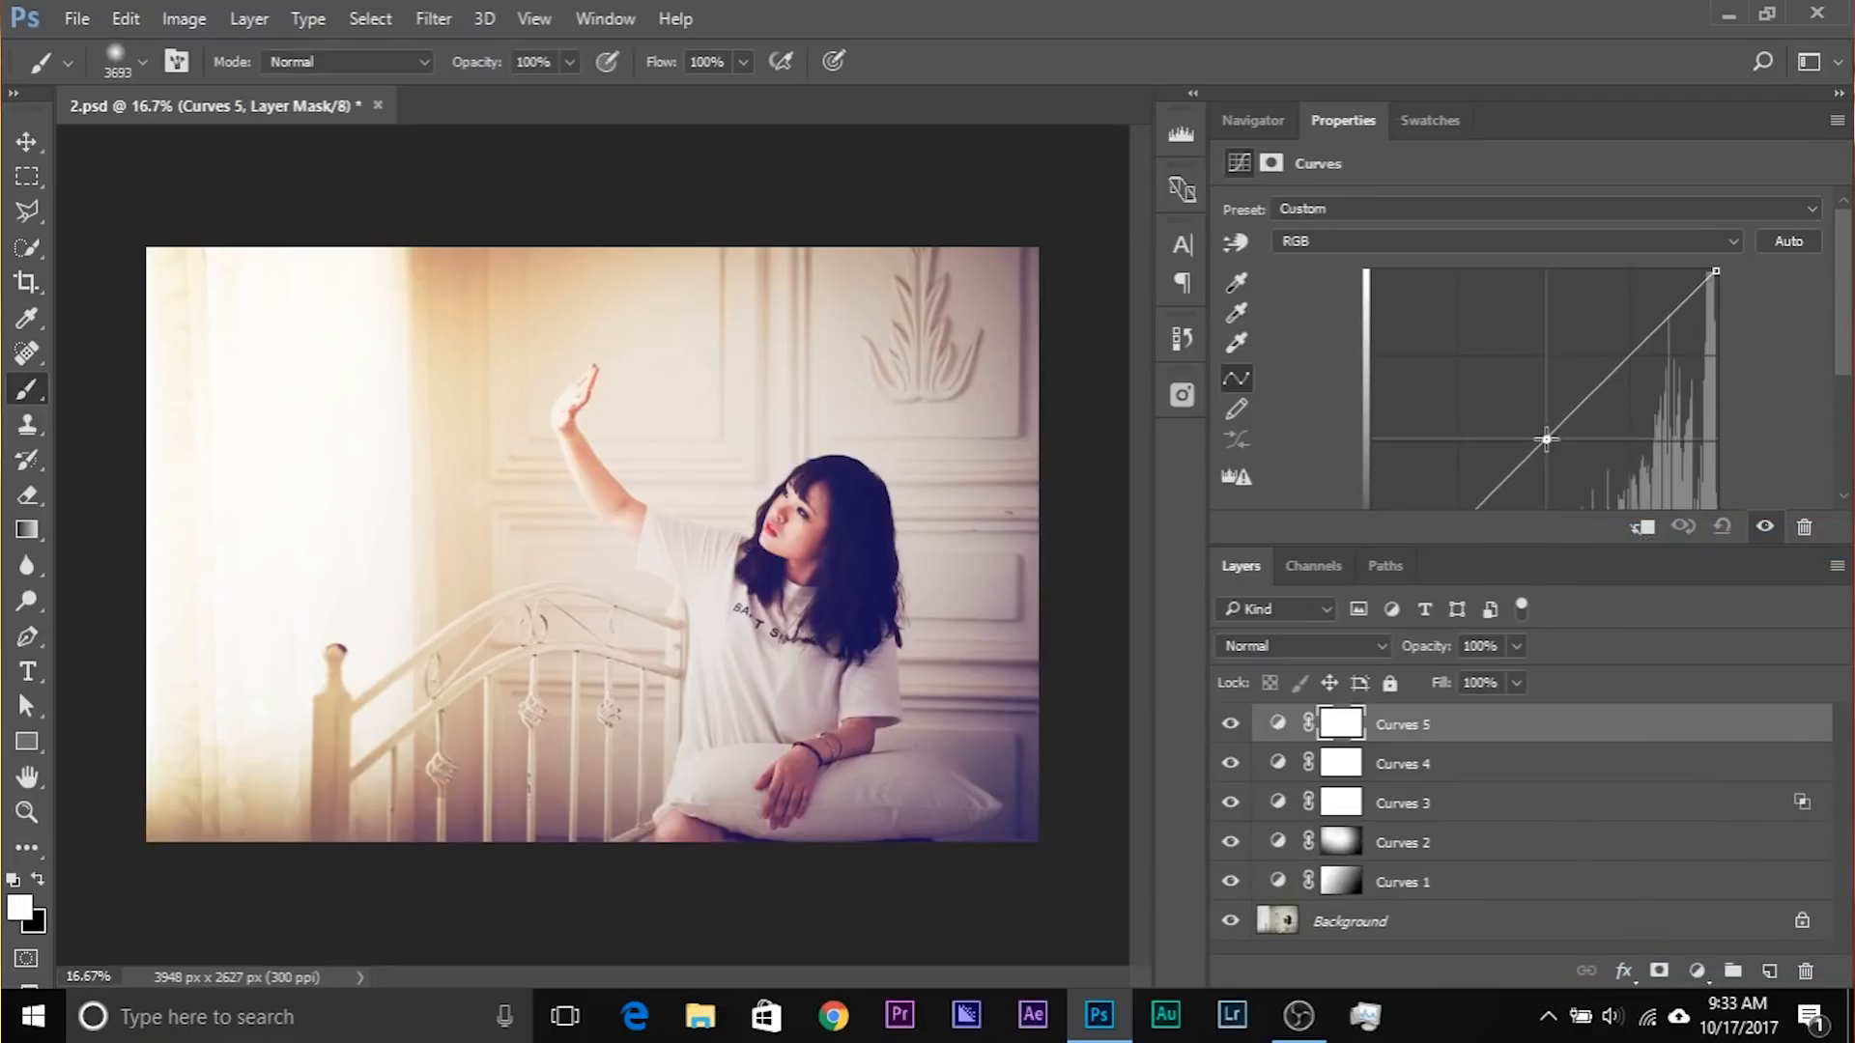
pyautogui.moveTo(1546, 441); pyautogui.dragTo(1526, 402)
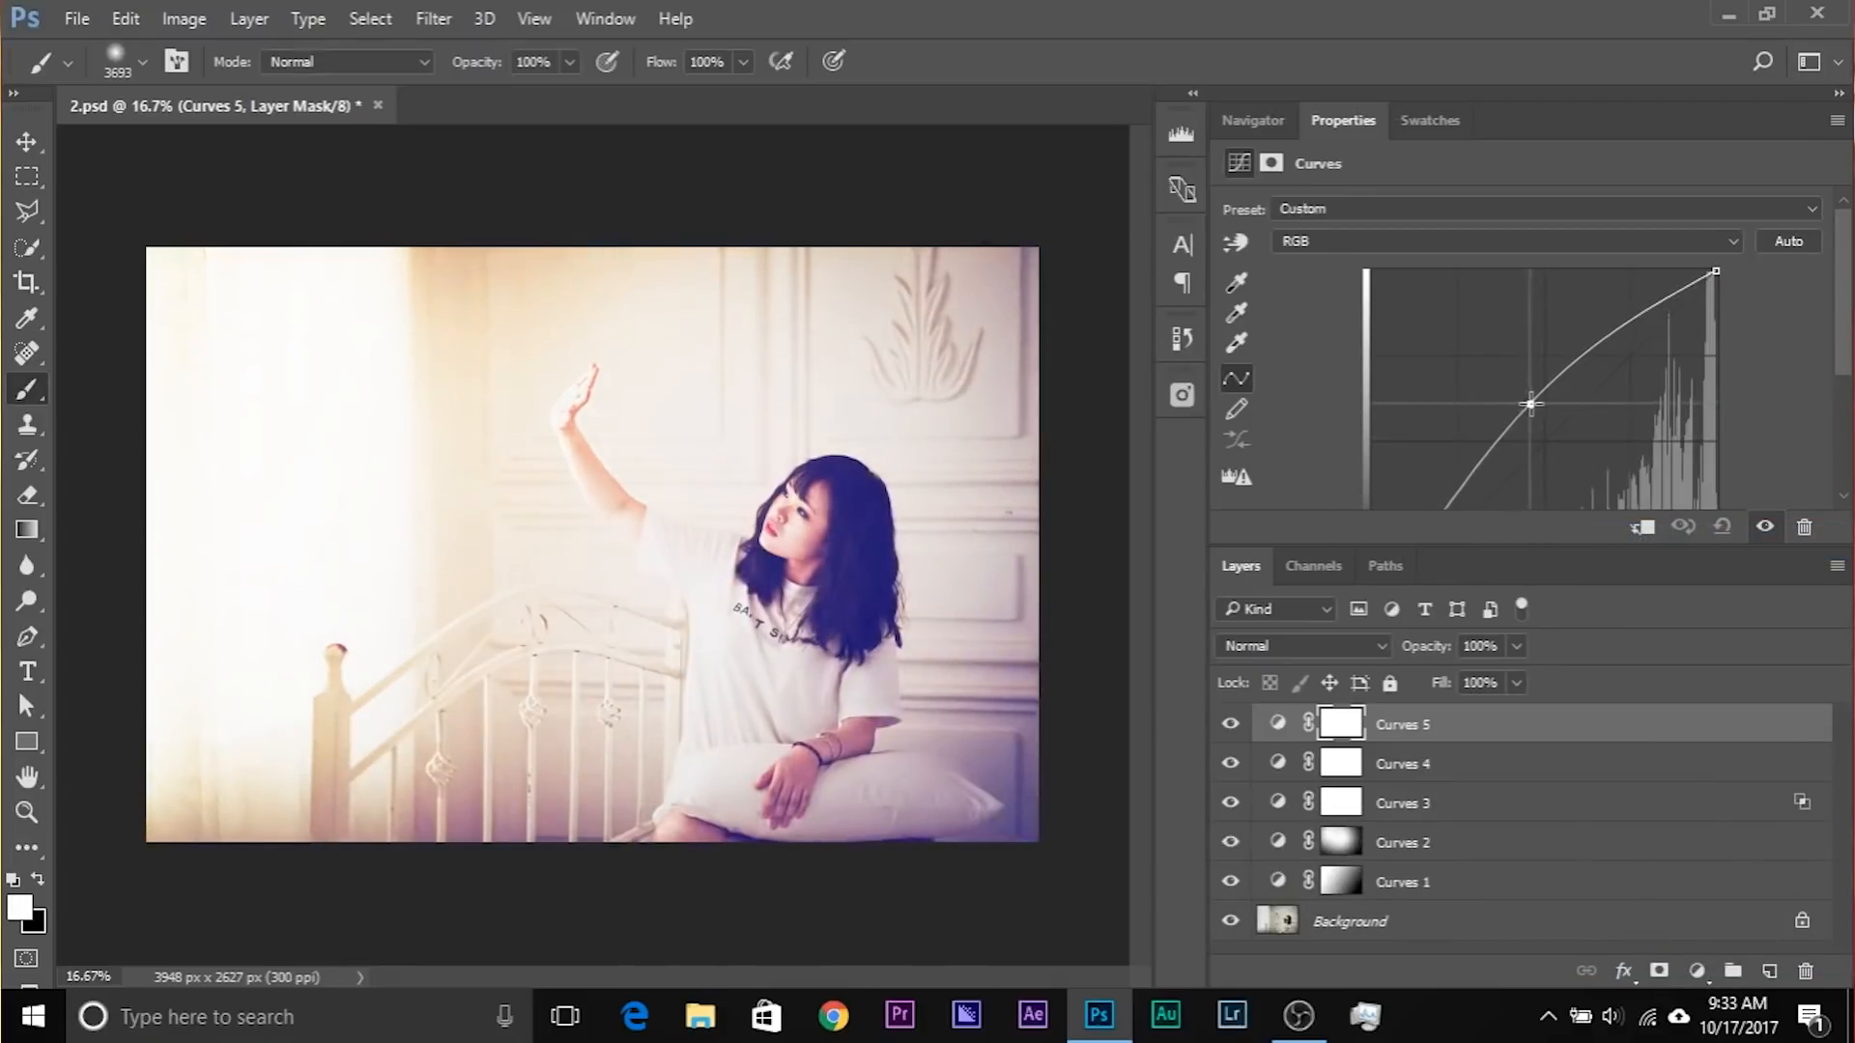
pyautogui.scroll(-3, 1440, 455)
pyautogui.scroll(-2, 1416, 460)
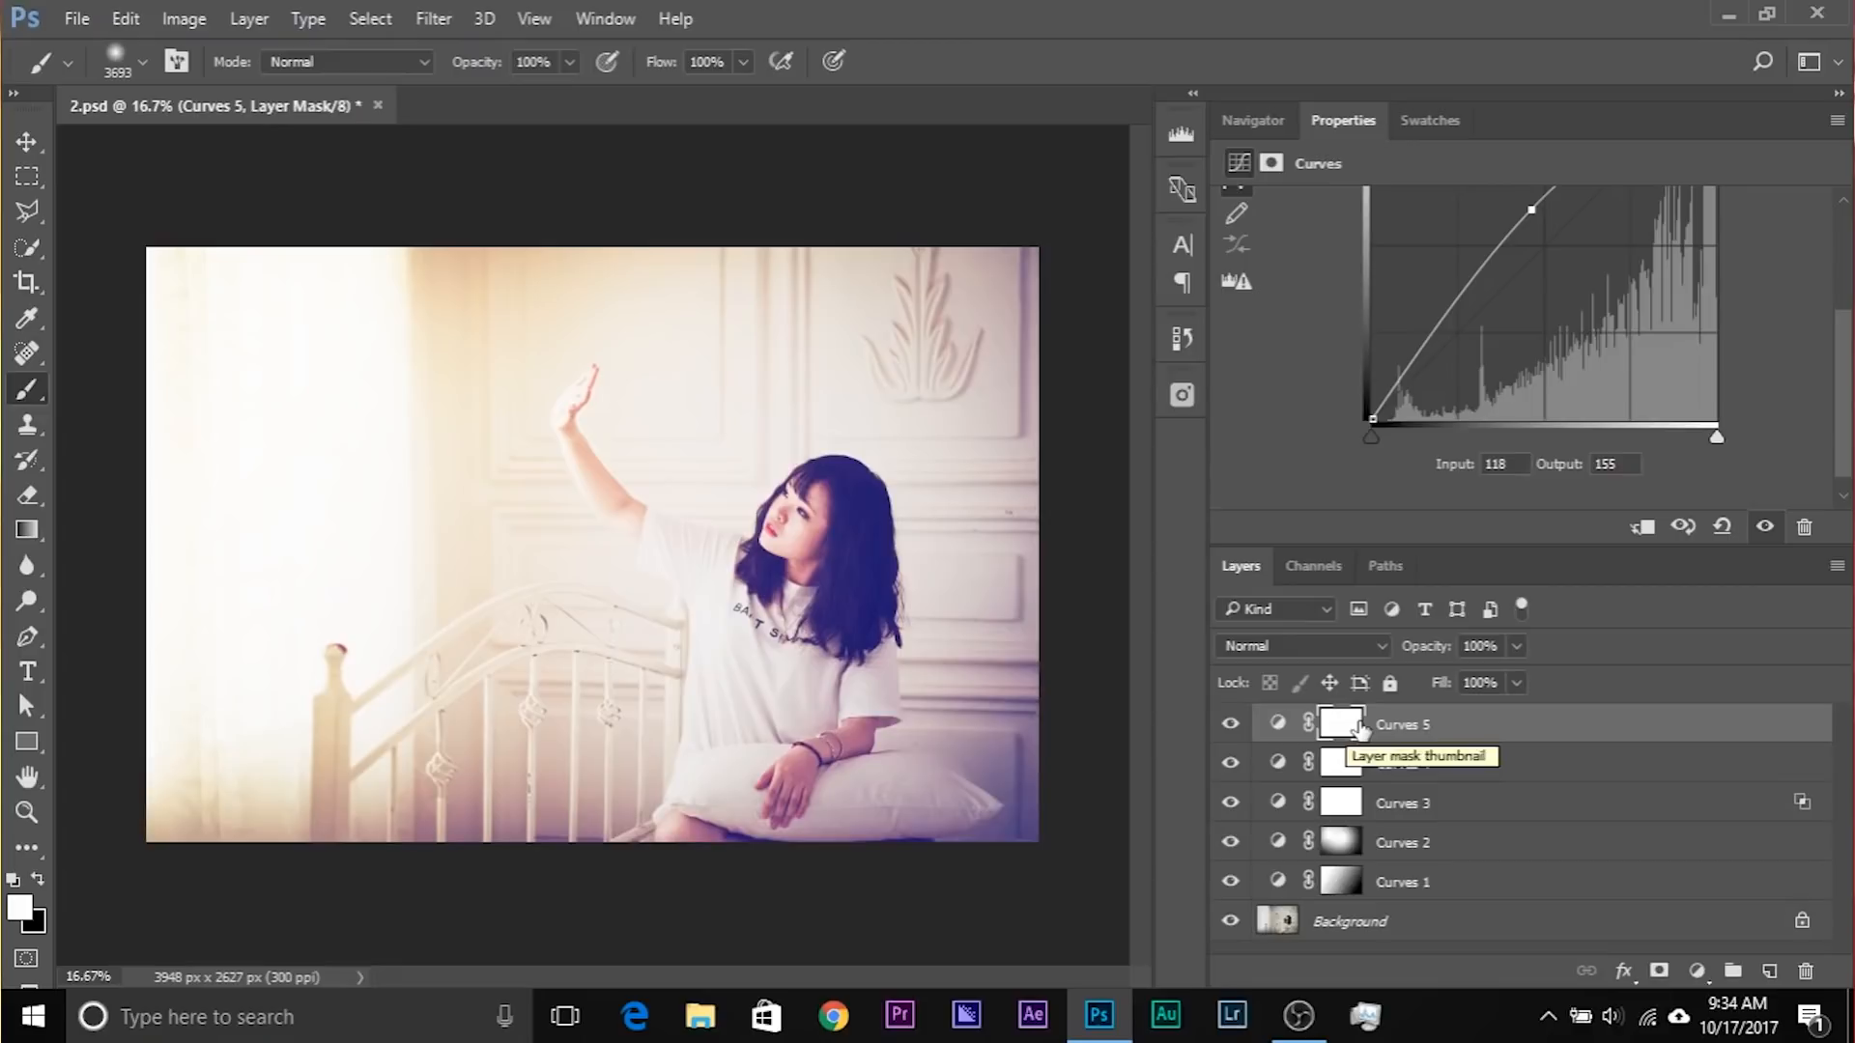
# Step: Invert the Curves 5 mask to black and paint the brightening onto the woman's face with a much smaller soft white brush
pyautogui.moveTo(1361, 729); pyautogui.dragTo(1364, 732)
pyautogui.hotkey('ctrl', 'i')
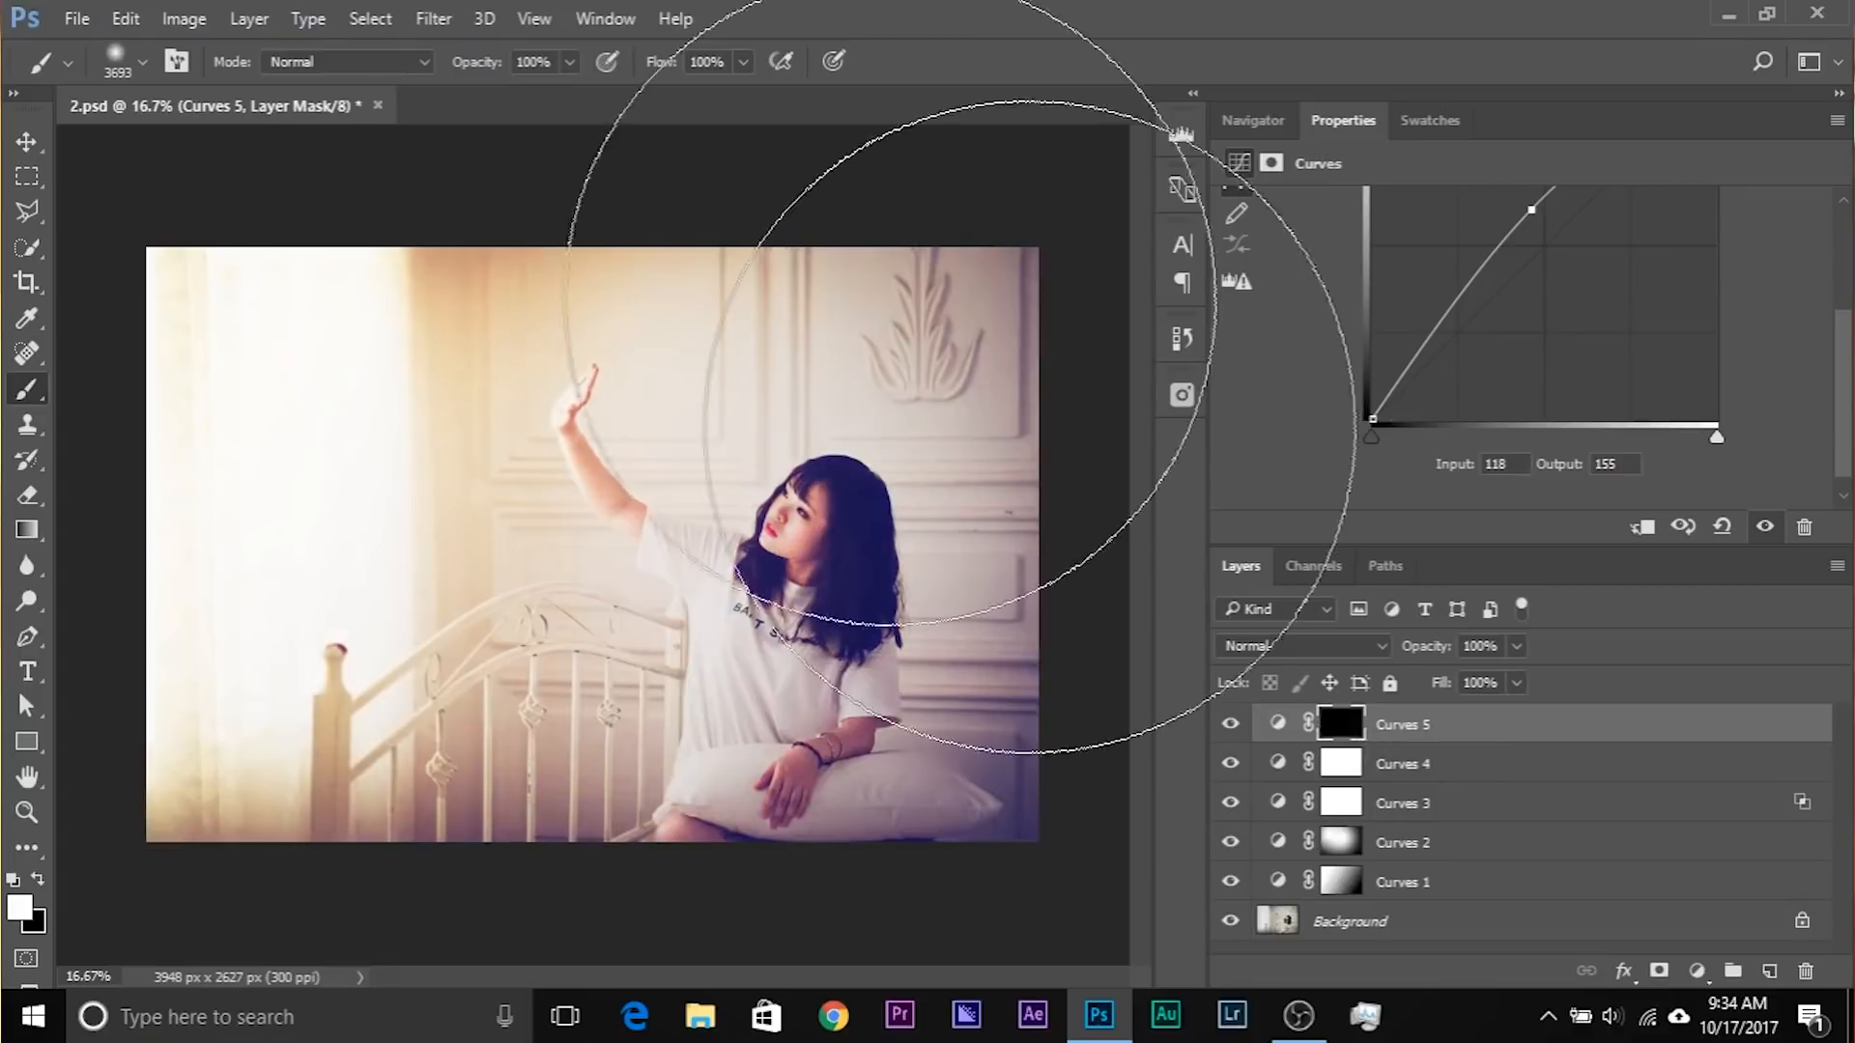
pyautogui.moveTo(576, 626); pyautogui.dragTo(264, 515)
pyautogui.hotkey('ctrl', '+')
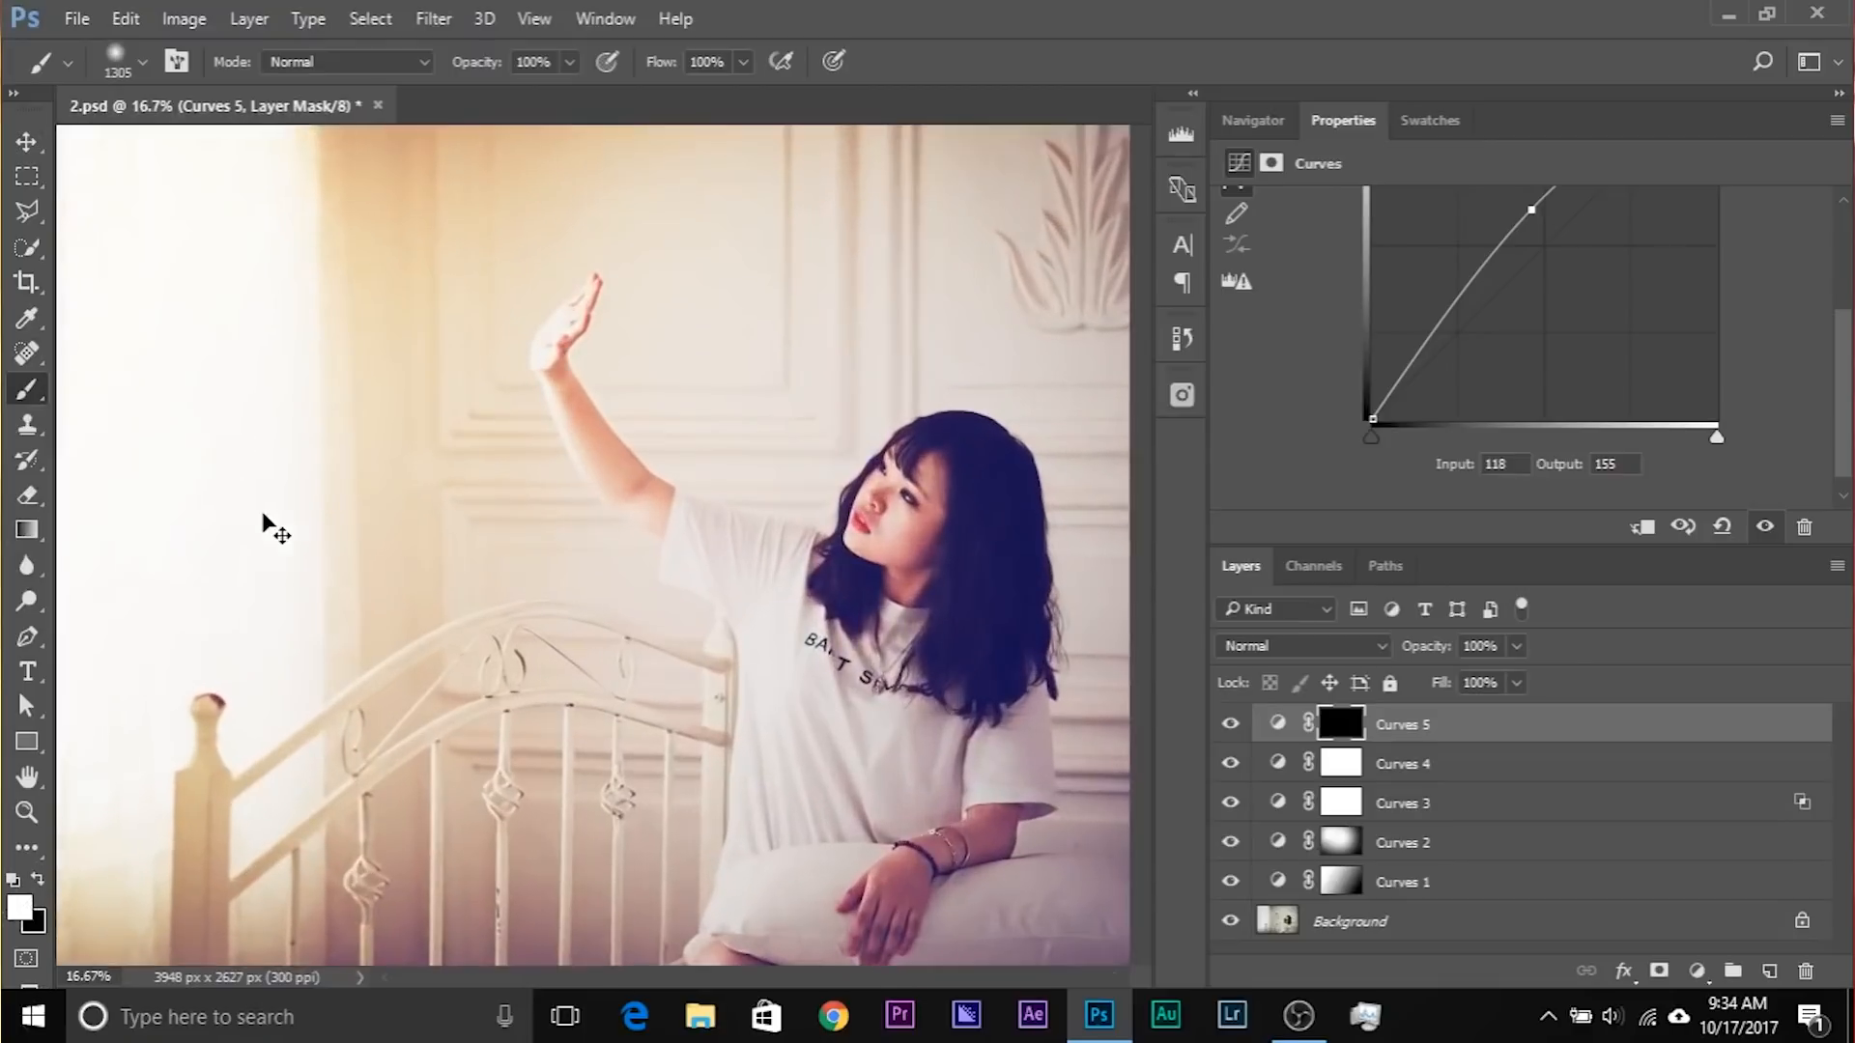
pyautogui.moveTo(748, 763); pyautogui.dragTo(665, 773)
pyautogui.moveTo(762, 590); pyautogui.dragTo(589, 580)
pyautogui.moveTo(765, 534); pyautogui.dragTo(725, 537)
pyautogui.click(817, 517)
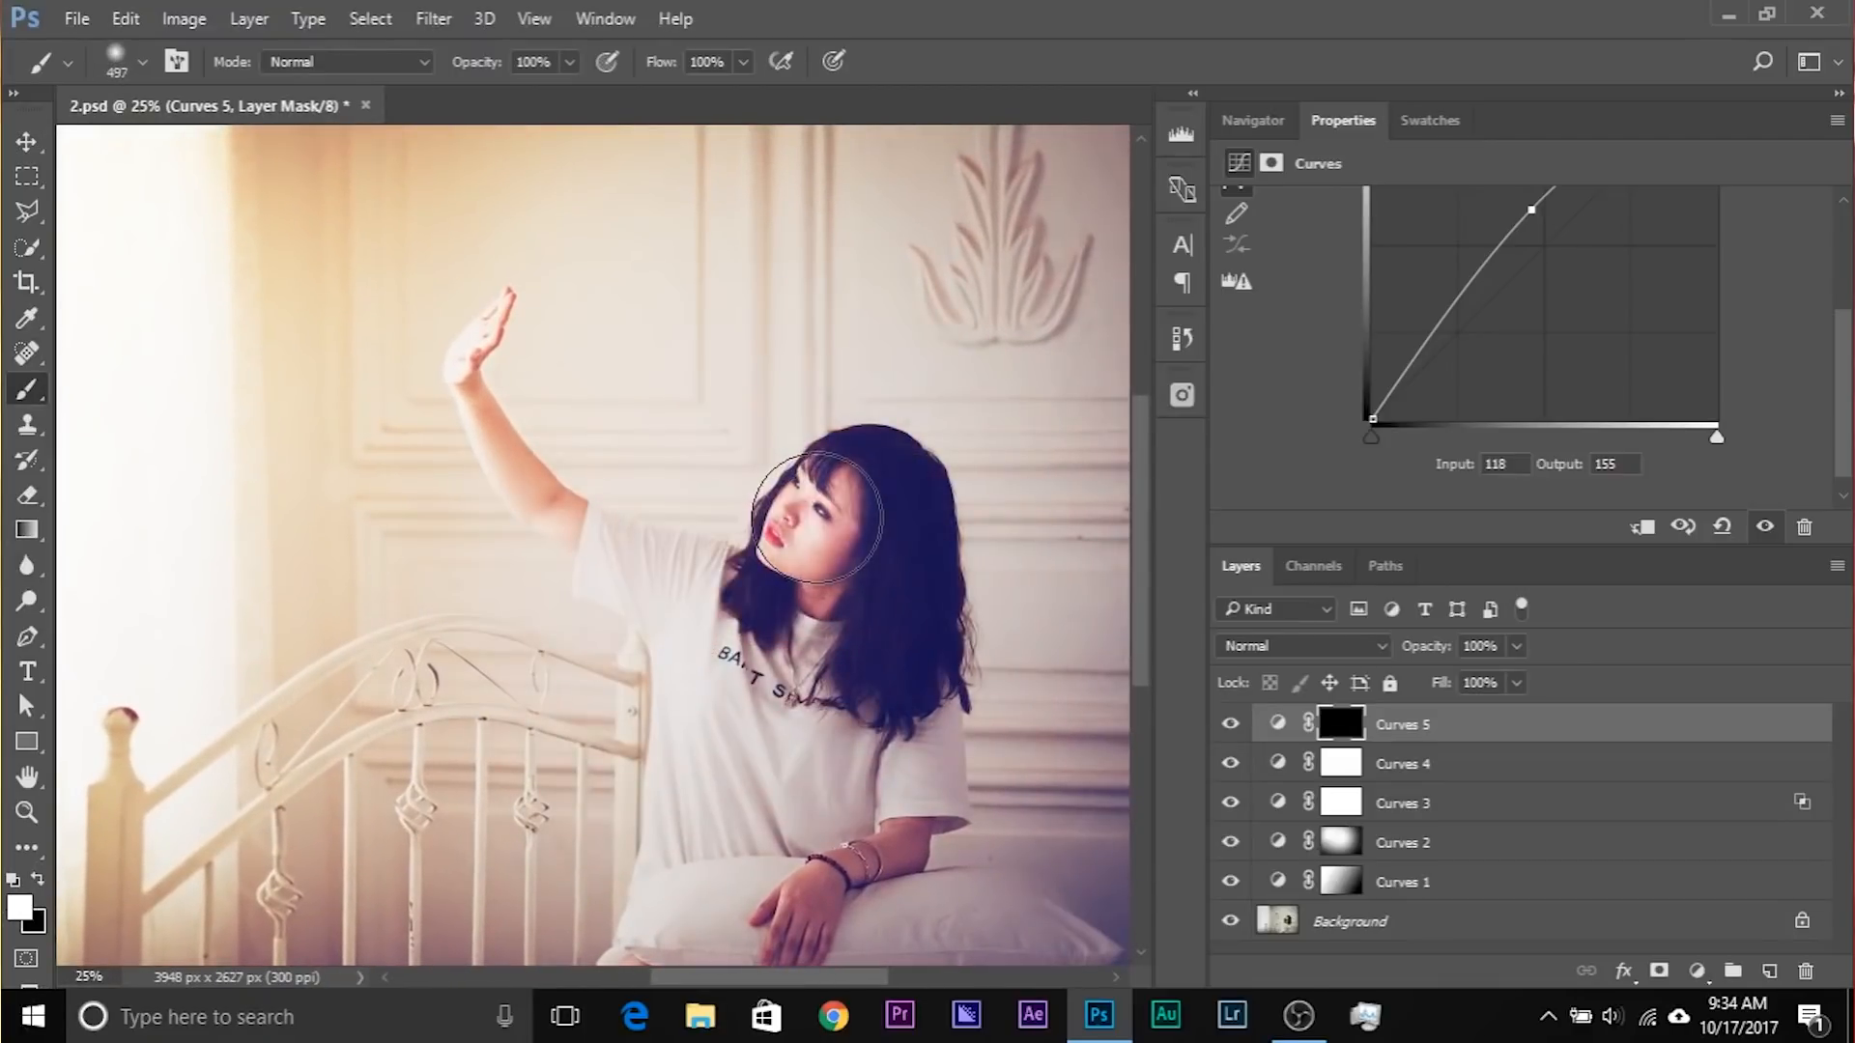
# Step: Paint white on the Curves 5 mask over the raised arm and hand, the shirt and the hand on the pillow
pyautogui.moveTo(597, 578); pyautogui.dragTo(605, 567)
pyautogui.moveTo(661, 495)
pyautogui.mouseDown()
pyautogui.moveTo(590, 495)
pyautogui.moveTo(638, 513)
pyautogui.moveTo(590, 322)
pyautogui.mouseUp()
pyautogui.click(483, 326)
pyautogui.moveTo(650, 495); pyautogui.dragTo(678, 499)
pyautogui.moveTo(650, 464); pyautogui.dragTo(694, 471)
pyautogui.click(643, 432)
pyautogui.moveTo(659, 569)
pyautogui.mouseDown()
pyautogui.moveTo(632, 576)
pyautogui.moveTo(634, 600)
pyautogui.moveTo(639, 493)
pyautogui.moveTo(638, 673)
pyautogui.mouseUp()
pyautogui.moveTo(753, 691)
pyautogui.mouseDown()
pyautogui.moveTo(679, 642)
pyautogui.moveTo(628, 638)
pyautogui.moveTo(675, 616)
pyautogui.mouseUp()
pyautogui.moveTo(811, 645)
pyautogui.mouseDown()
pyautogui.moveTo(798, 630)
pyautogui.moveTo(859, 646)
pyautogui.mouseUp()
pyautogui.moveTo(662, 582)
pyautogui.mouseDown()
pyautogui.moveTo(714, 650)
pyautogui.moveTo(764, 622)
pyautogui.mouseUp()
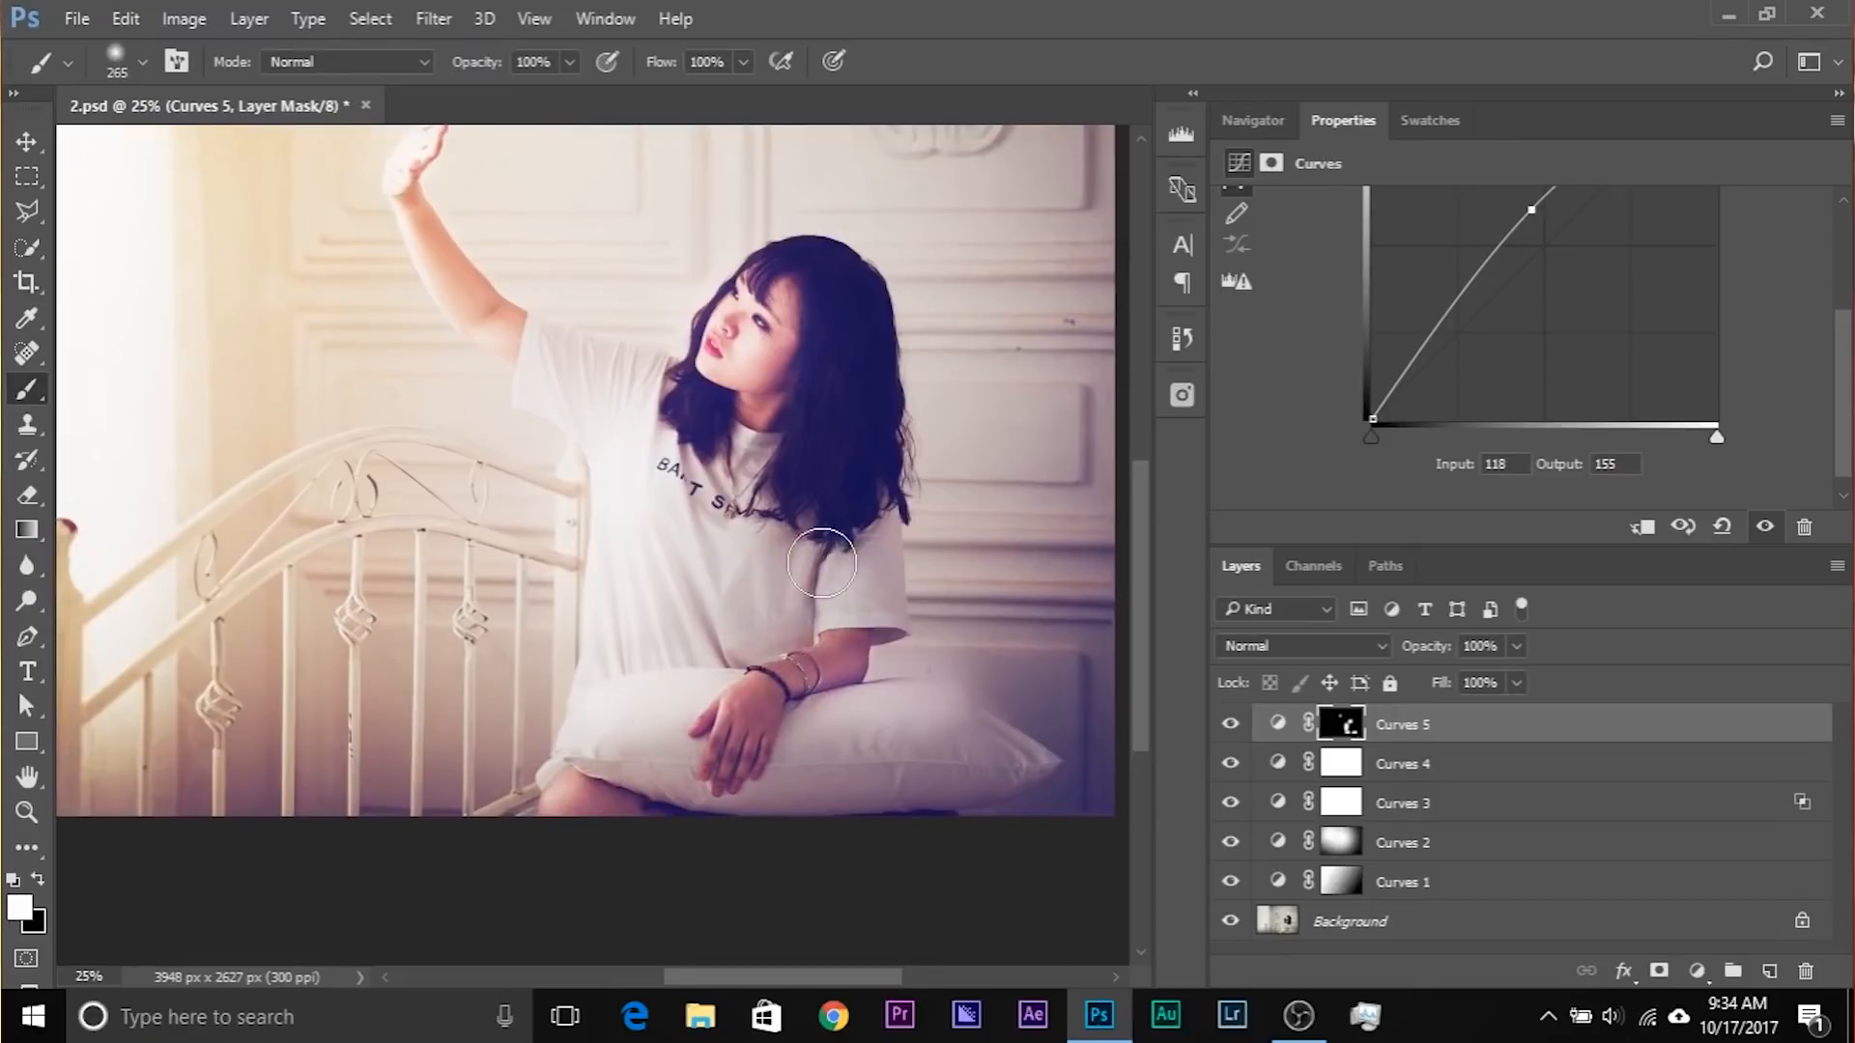
pyautogui.moveTo(720, 705)
pyautogui.mouseDown()
pyautogui.moveTo(790, 624)
pyautogui.moveTo(736, 616)
pyautogui.mouseUp()
pyautogui.hotkey('ctrl', '-')
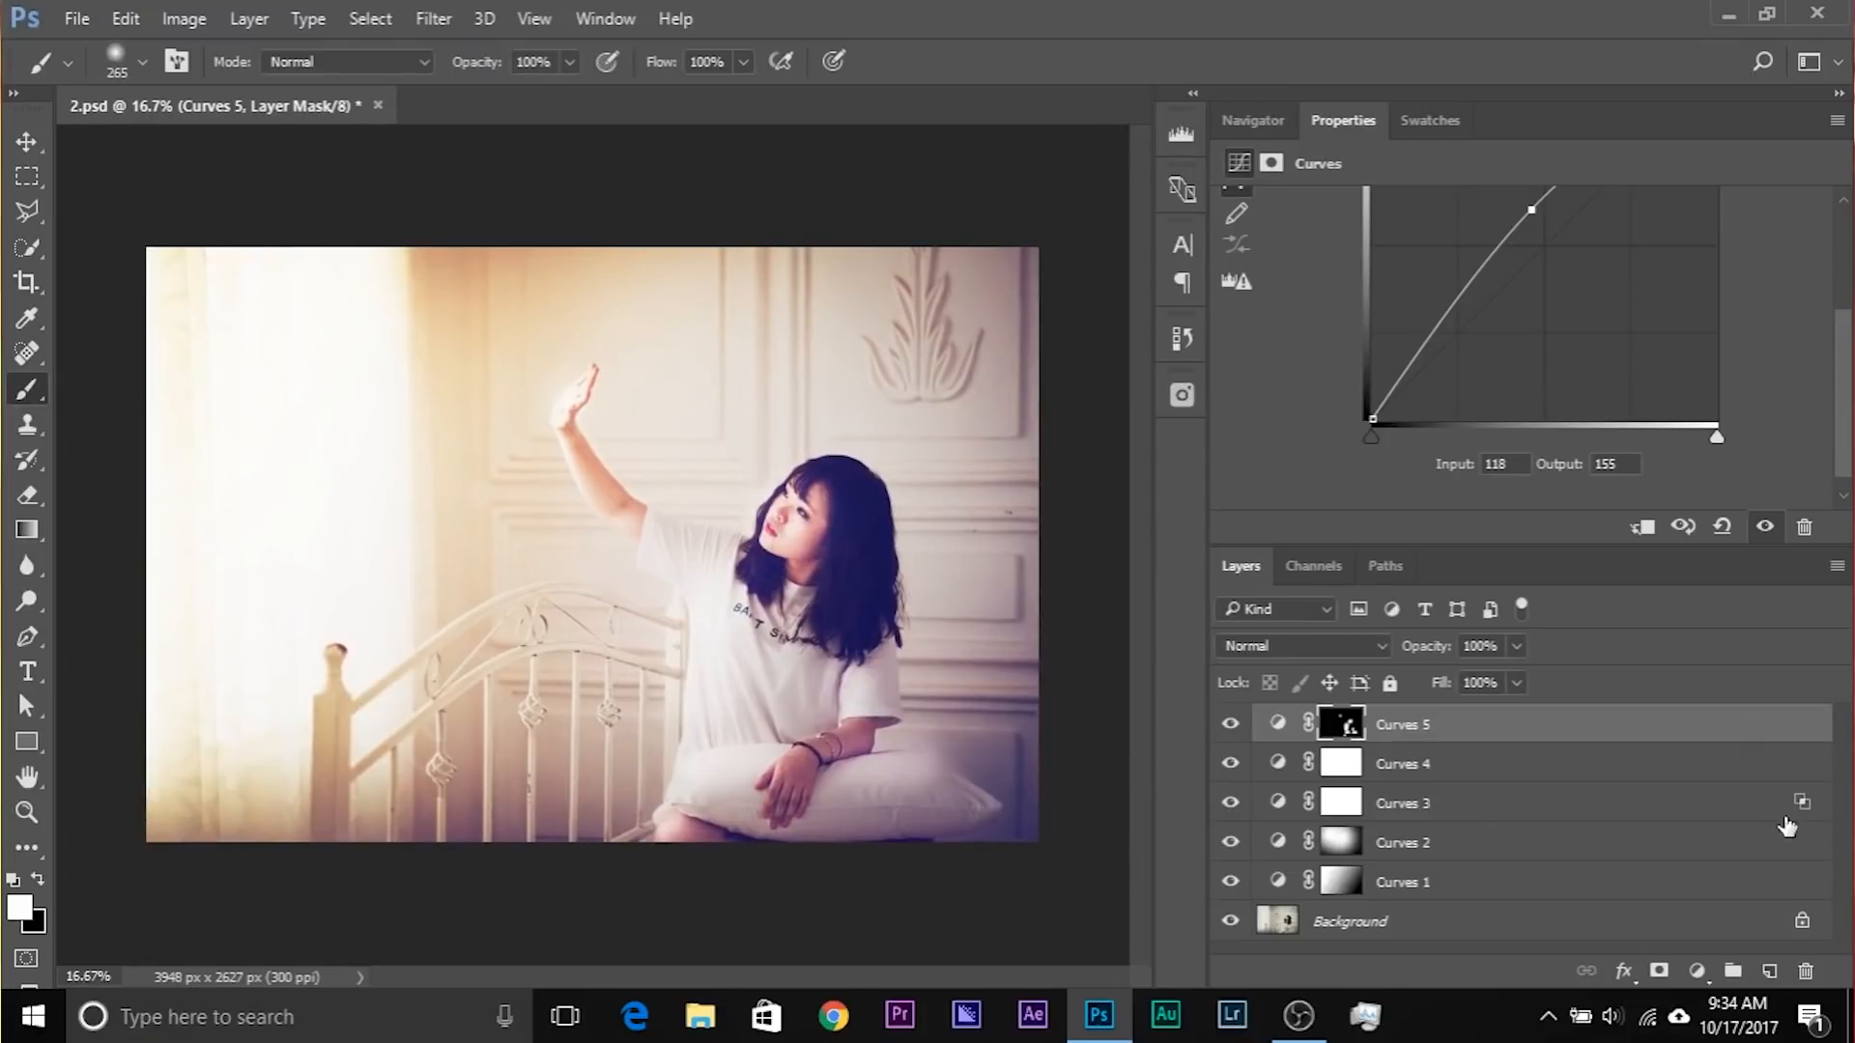
# Step: Split the Underlying Layer shadow slider in the Blend If of Curves 5 to 95 / 223 and compare the layer hidden and shown
pyautogui.doubleClick(1757, 732)
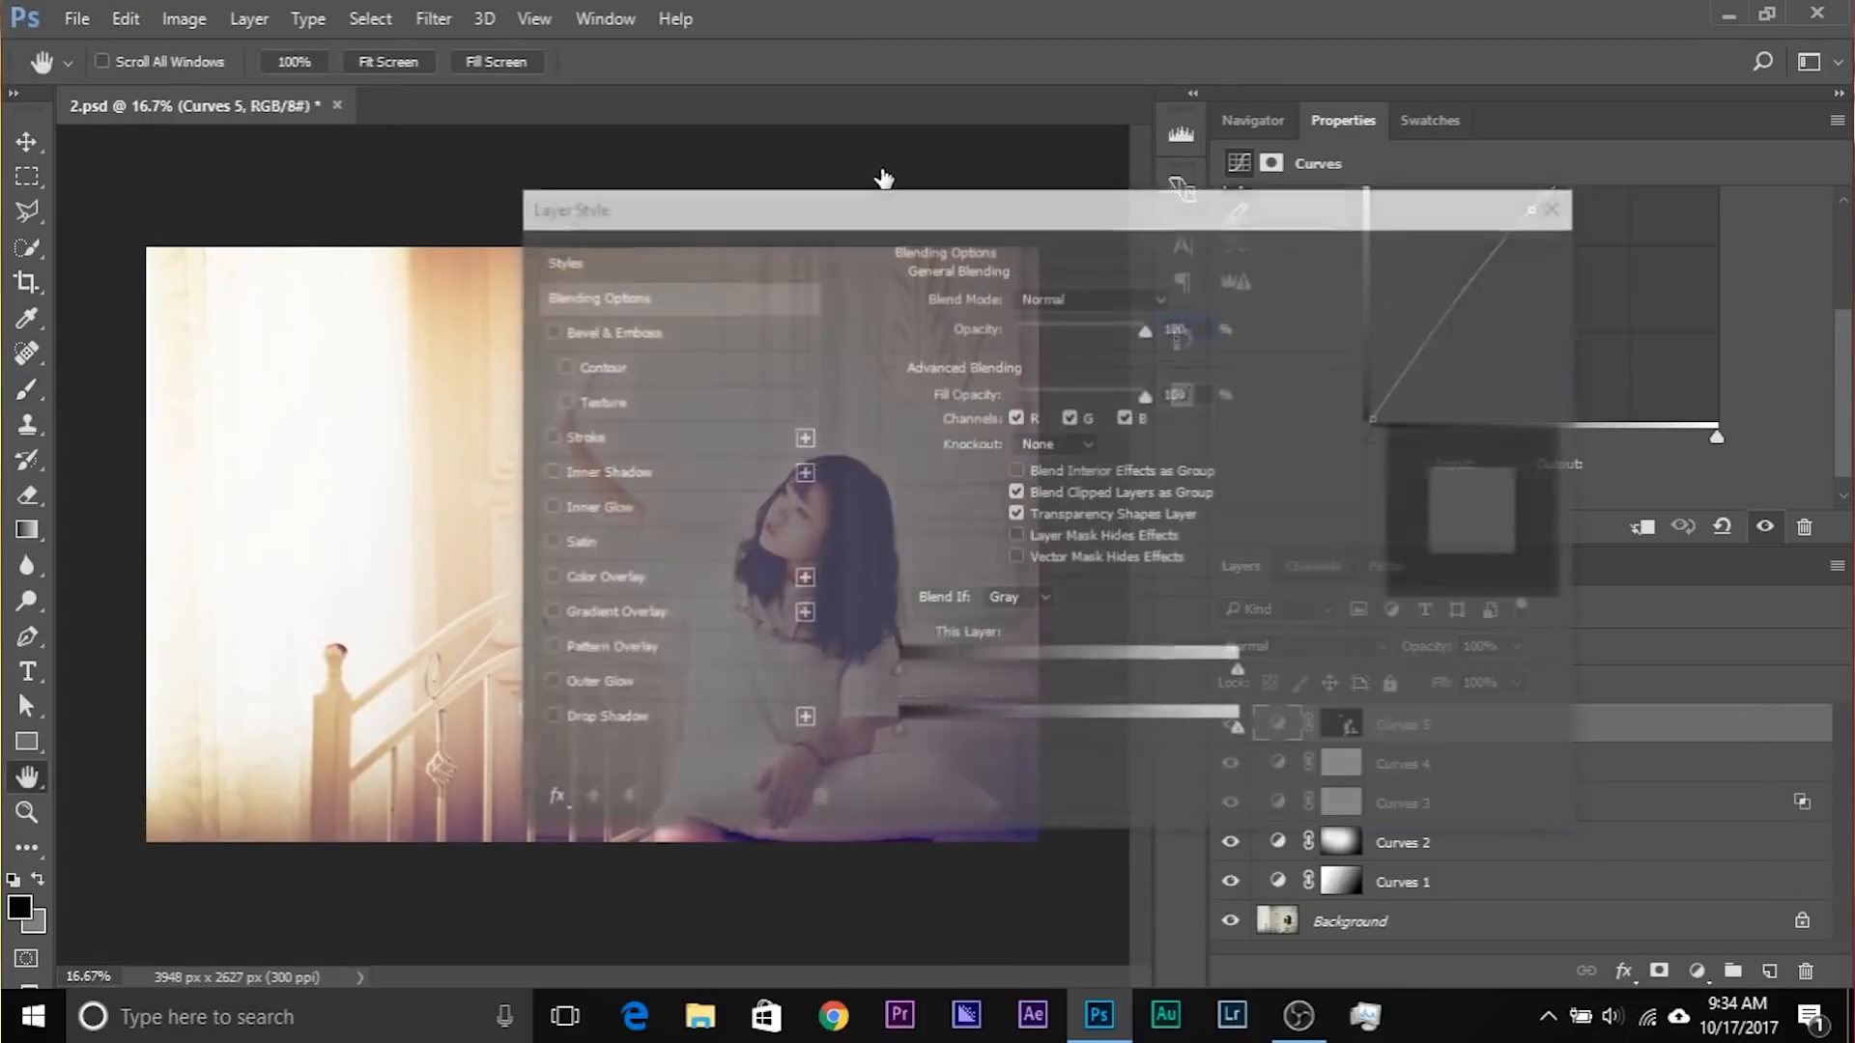
pyautogui.moveTo(830, 214); pyautogui.dragTo(1334, 266)
pyautogui.moveTo(1337, 767); pyautogui.dragTo(1644, 766)
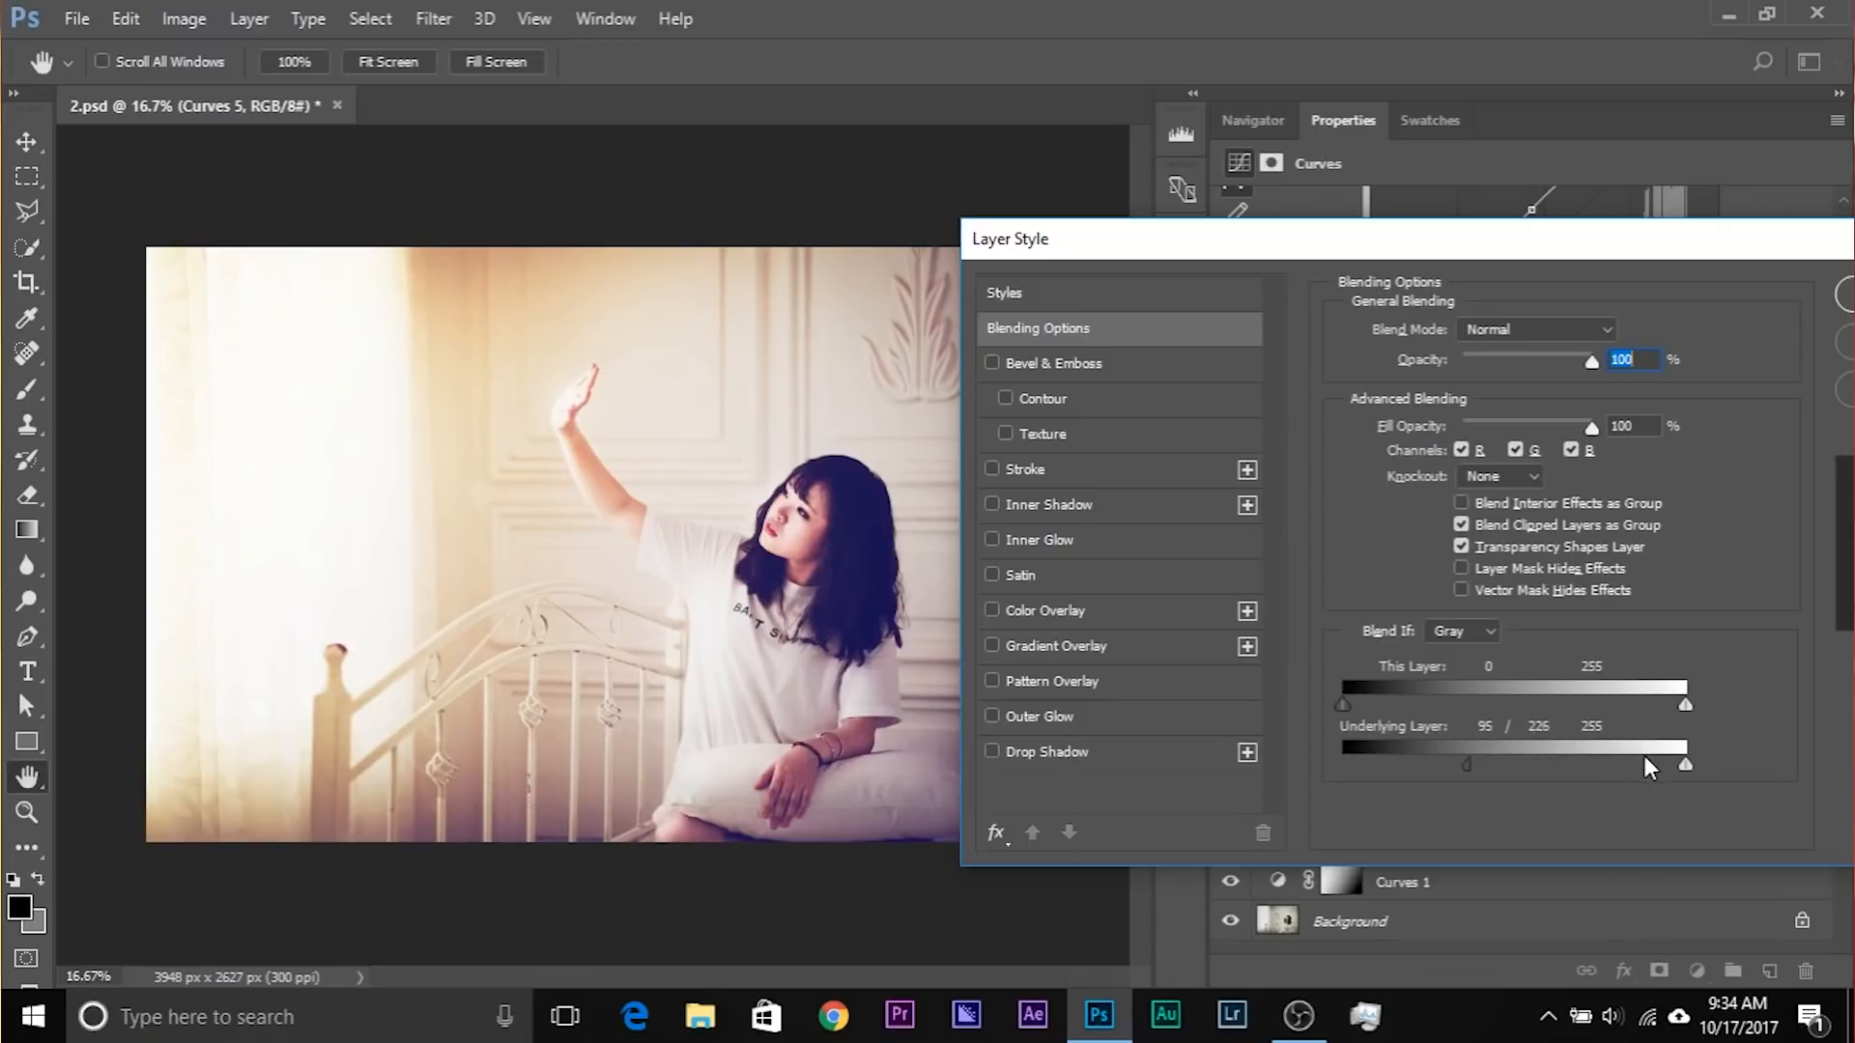
pyautogui.moveTo(1542, 241); pyautogui.dragTo(1356, 240)
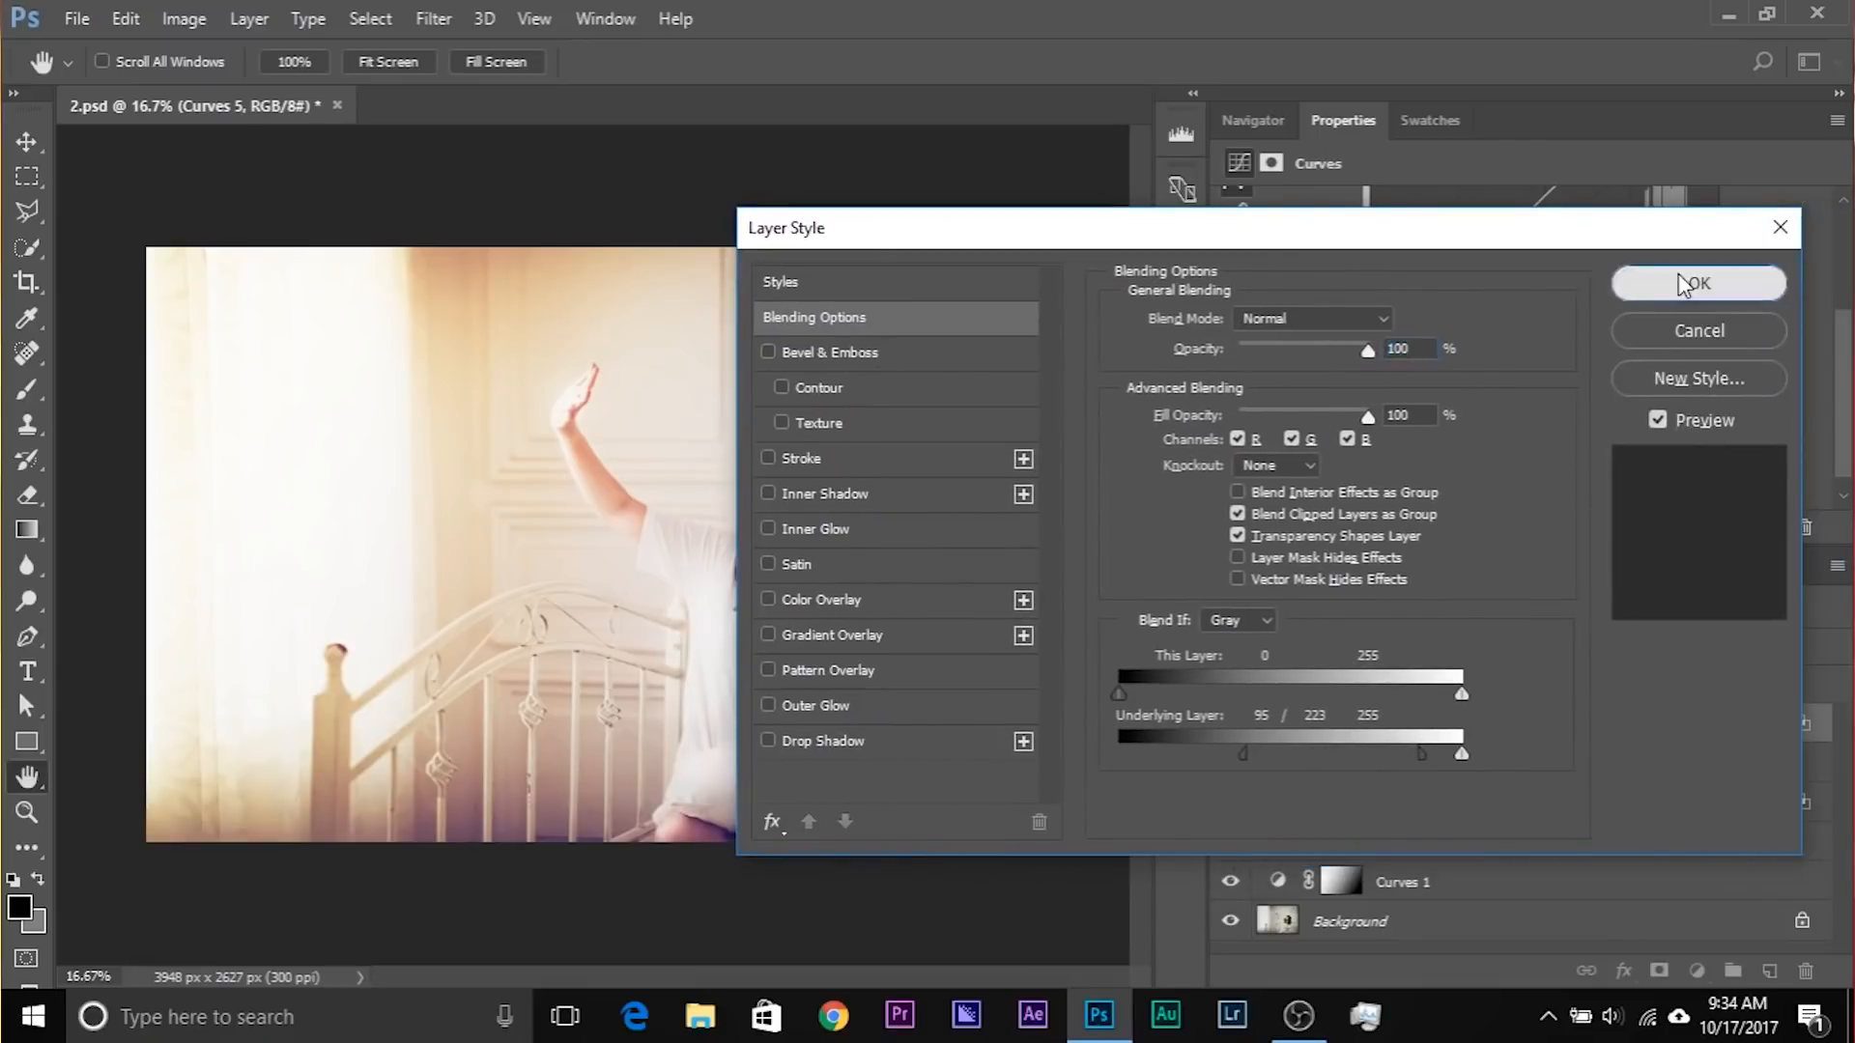
pyautogui.click(1700, 285)
pyautogui.hotkey('ctrl', '+')
pyautogui.moveTo(888, 632); pyautogui.dragTo(765, 579)
pyautogui.click(1230, 724)
pyautogui.click(1230, 725)
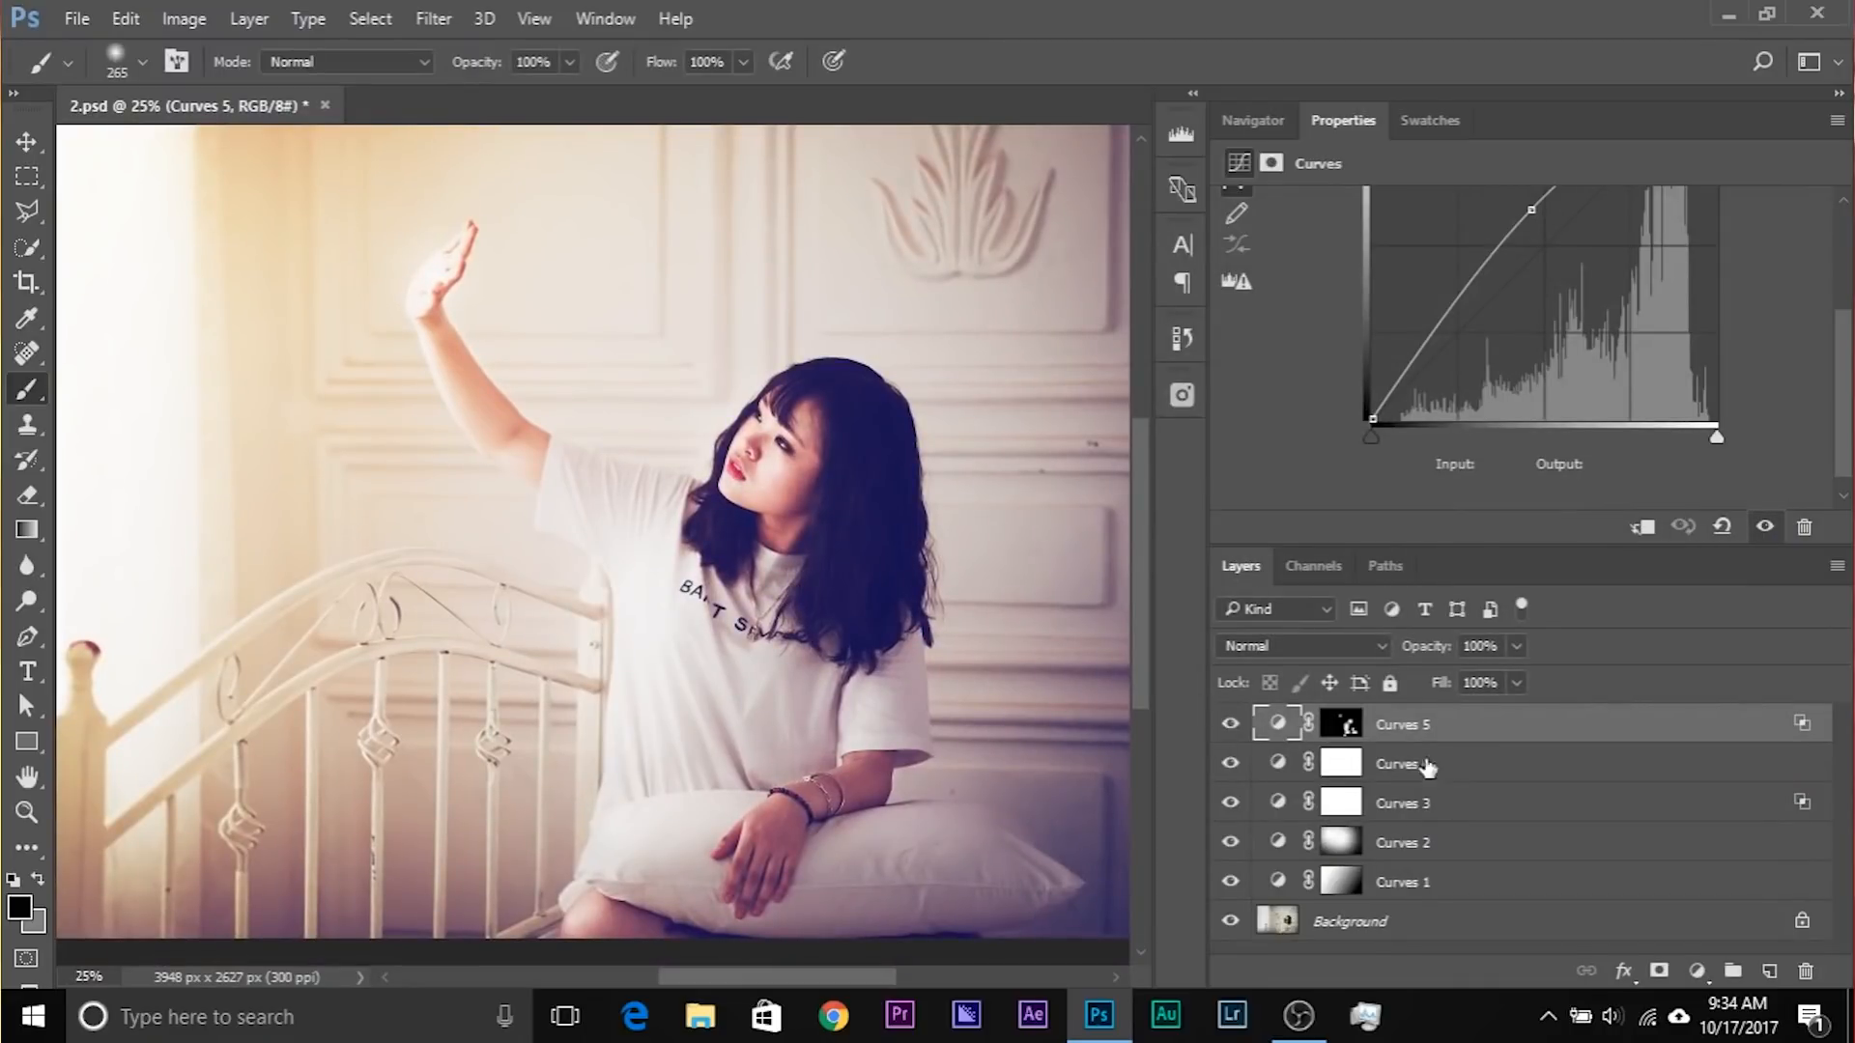
# Step: Clean up spill on the Curves 5 mask by painting black around the raised hand and the pillow edge
pyautogui.click(1328, 739)
pyautogui.press('x')
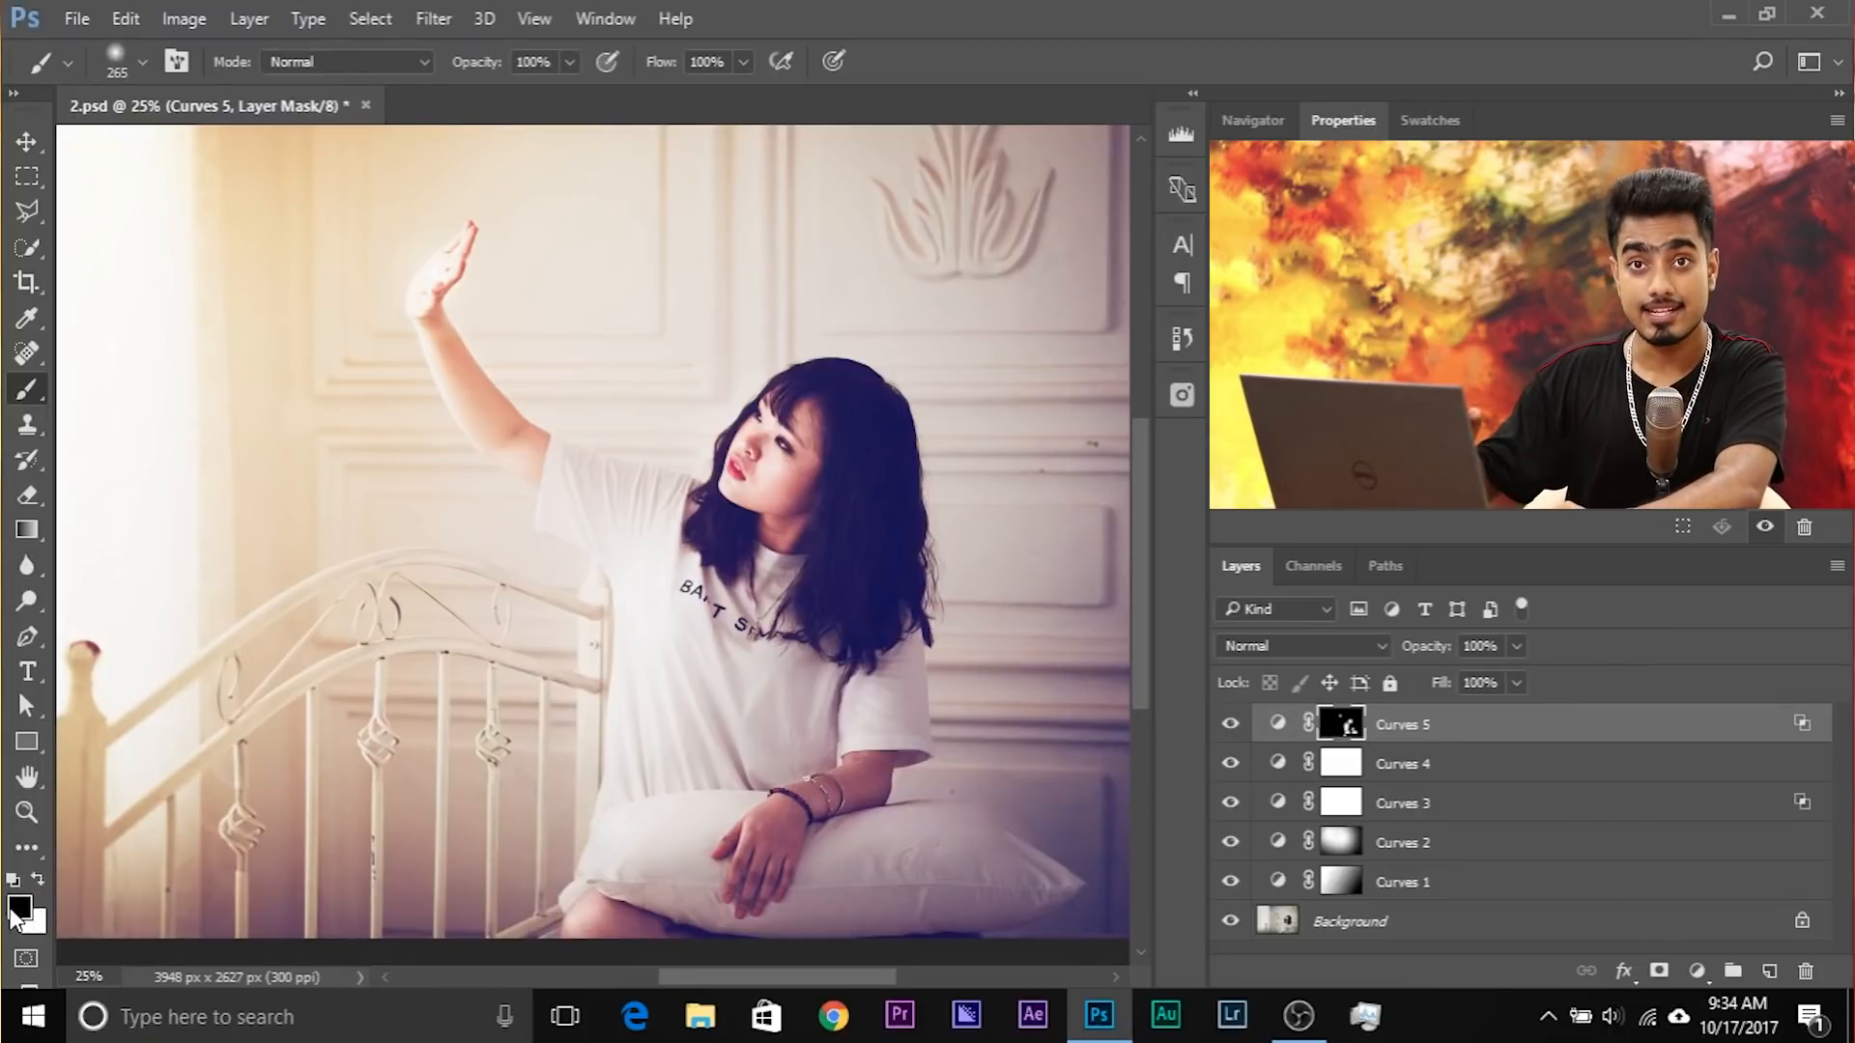
pyautogui.moveTo(352, 286); pyautogui.dragTo(330, 286)
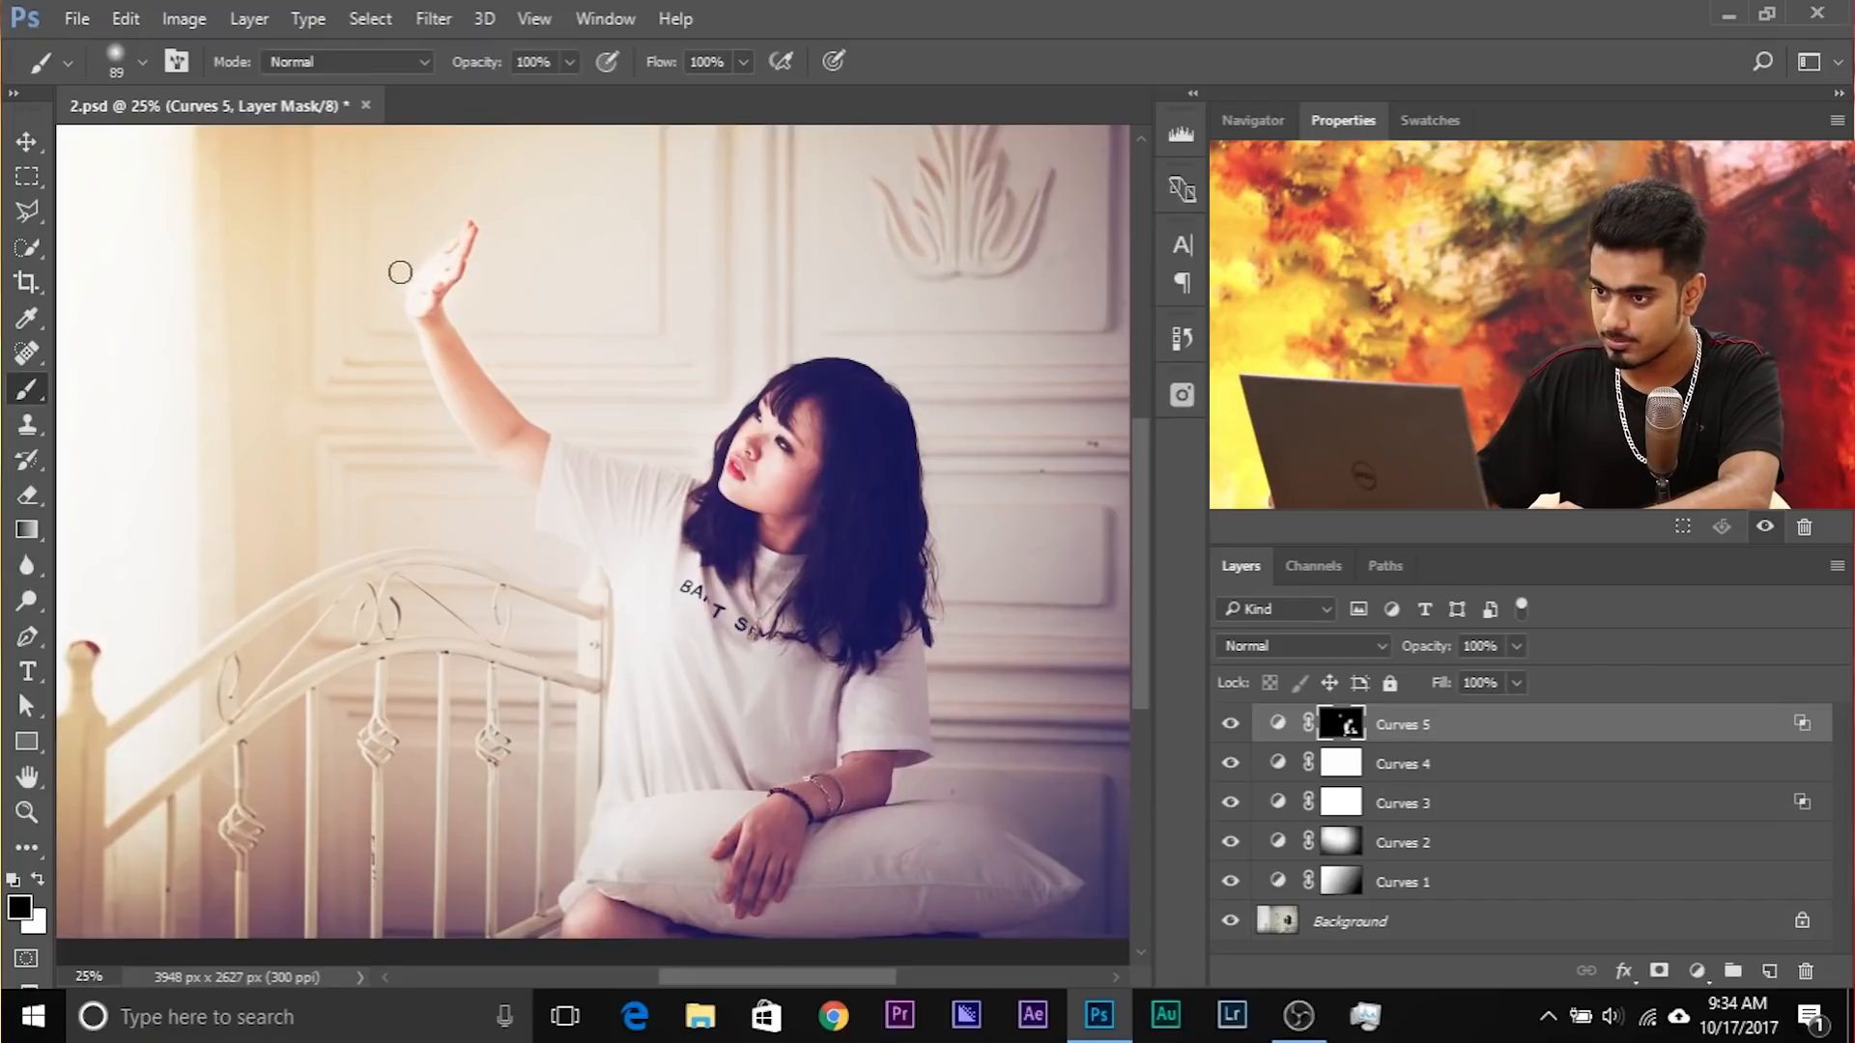
pyautogui.moveTo(351, 447); pyautogui.dragTo(397, 447)
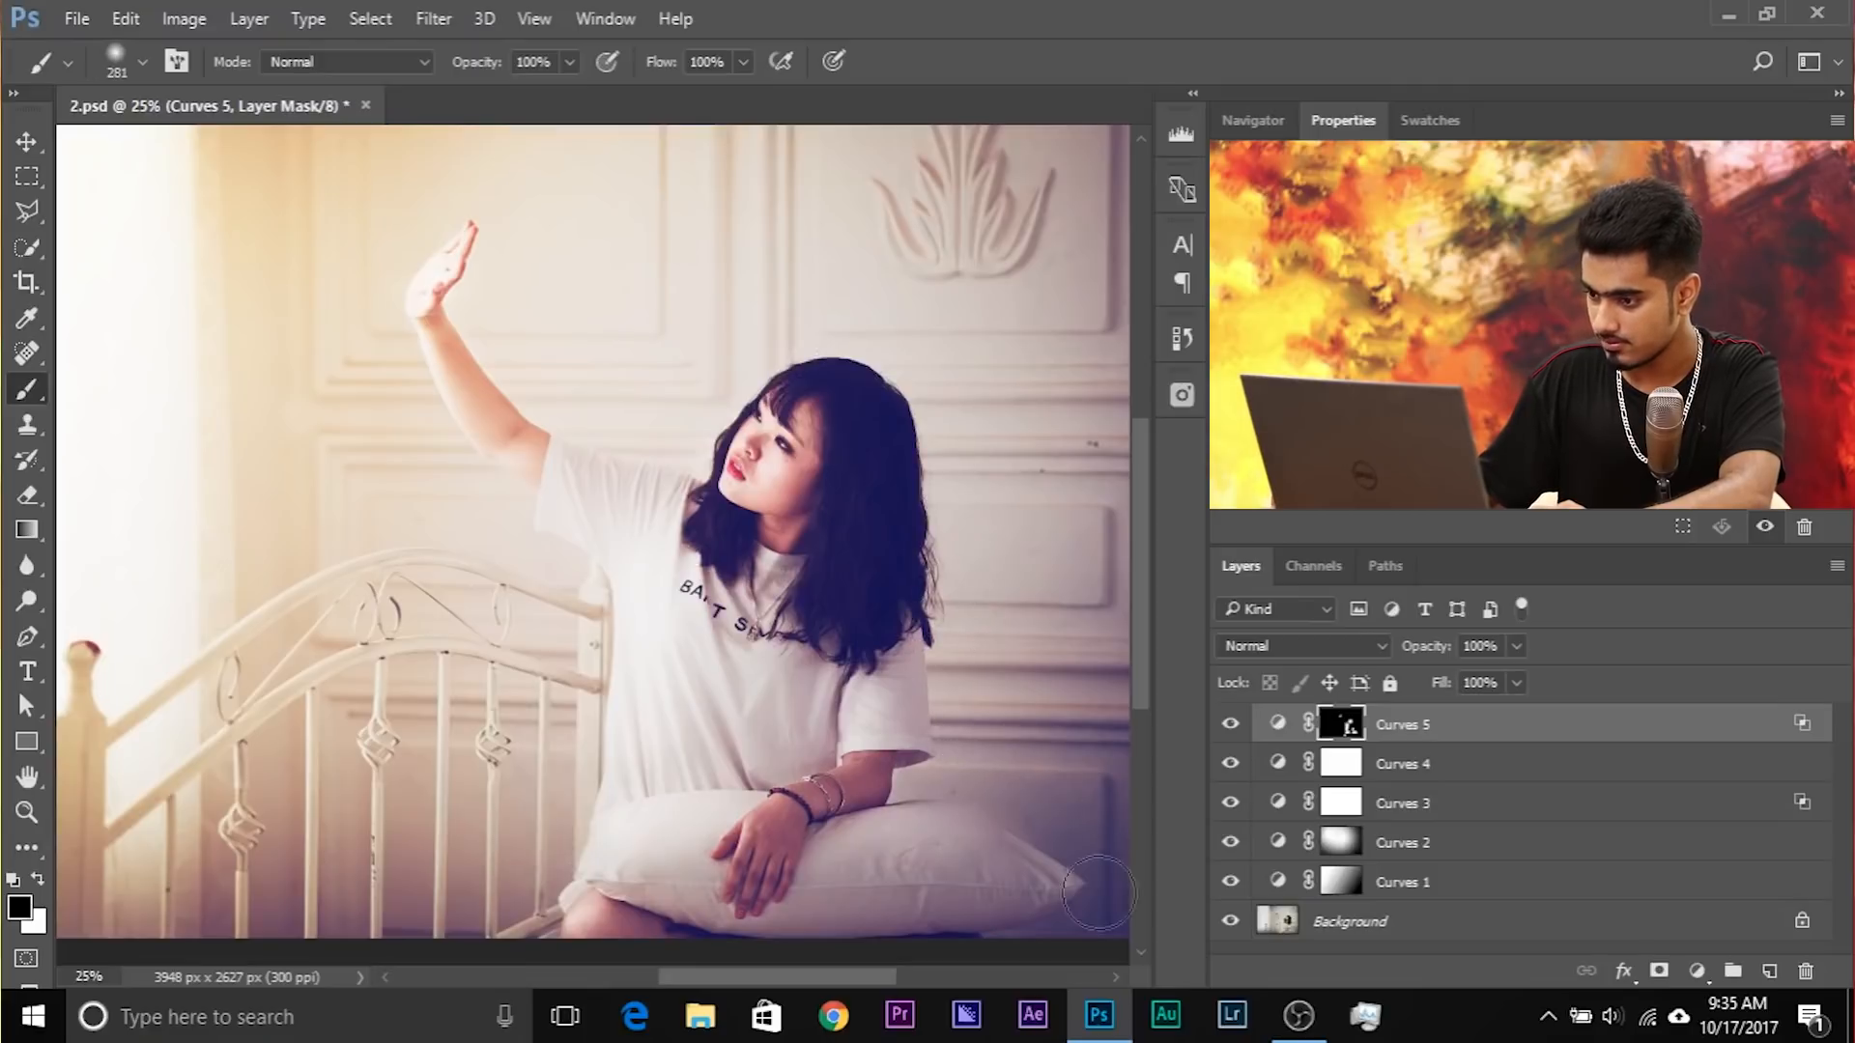
pyautogui.hotkey('ctrl', '-')
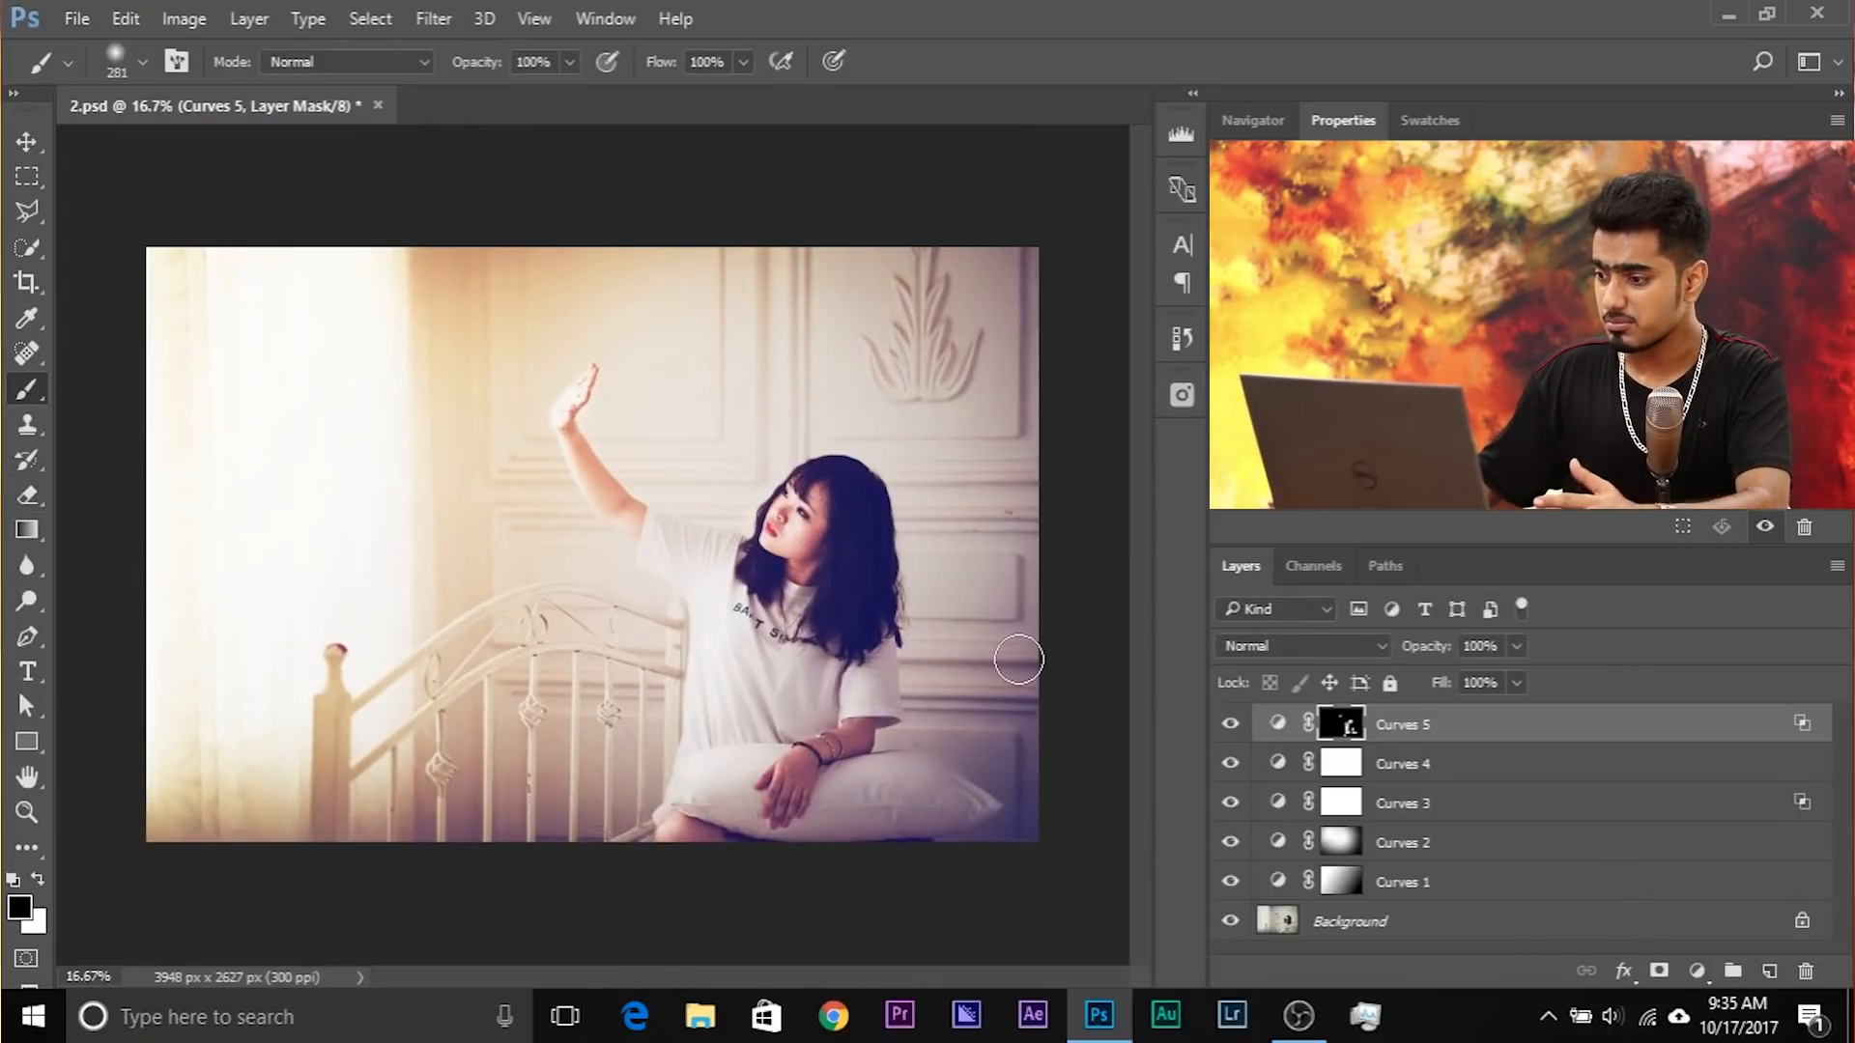
# Step: Add a Color Lookup layer on top, try several 3D LUTs including filmstock_50.3dl and FoggyNight.3DL, and hide the layer
pyautogui.click(1697, 971)
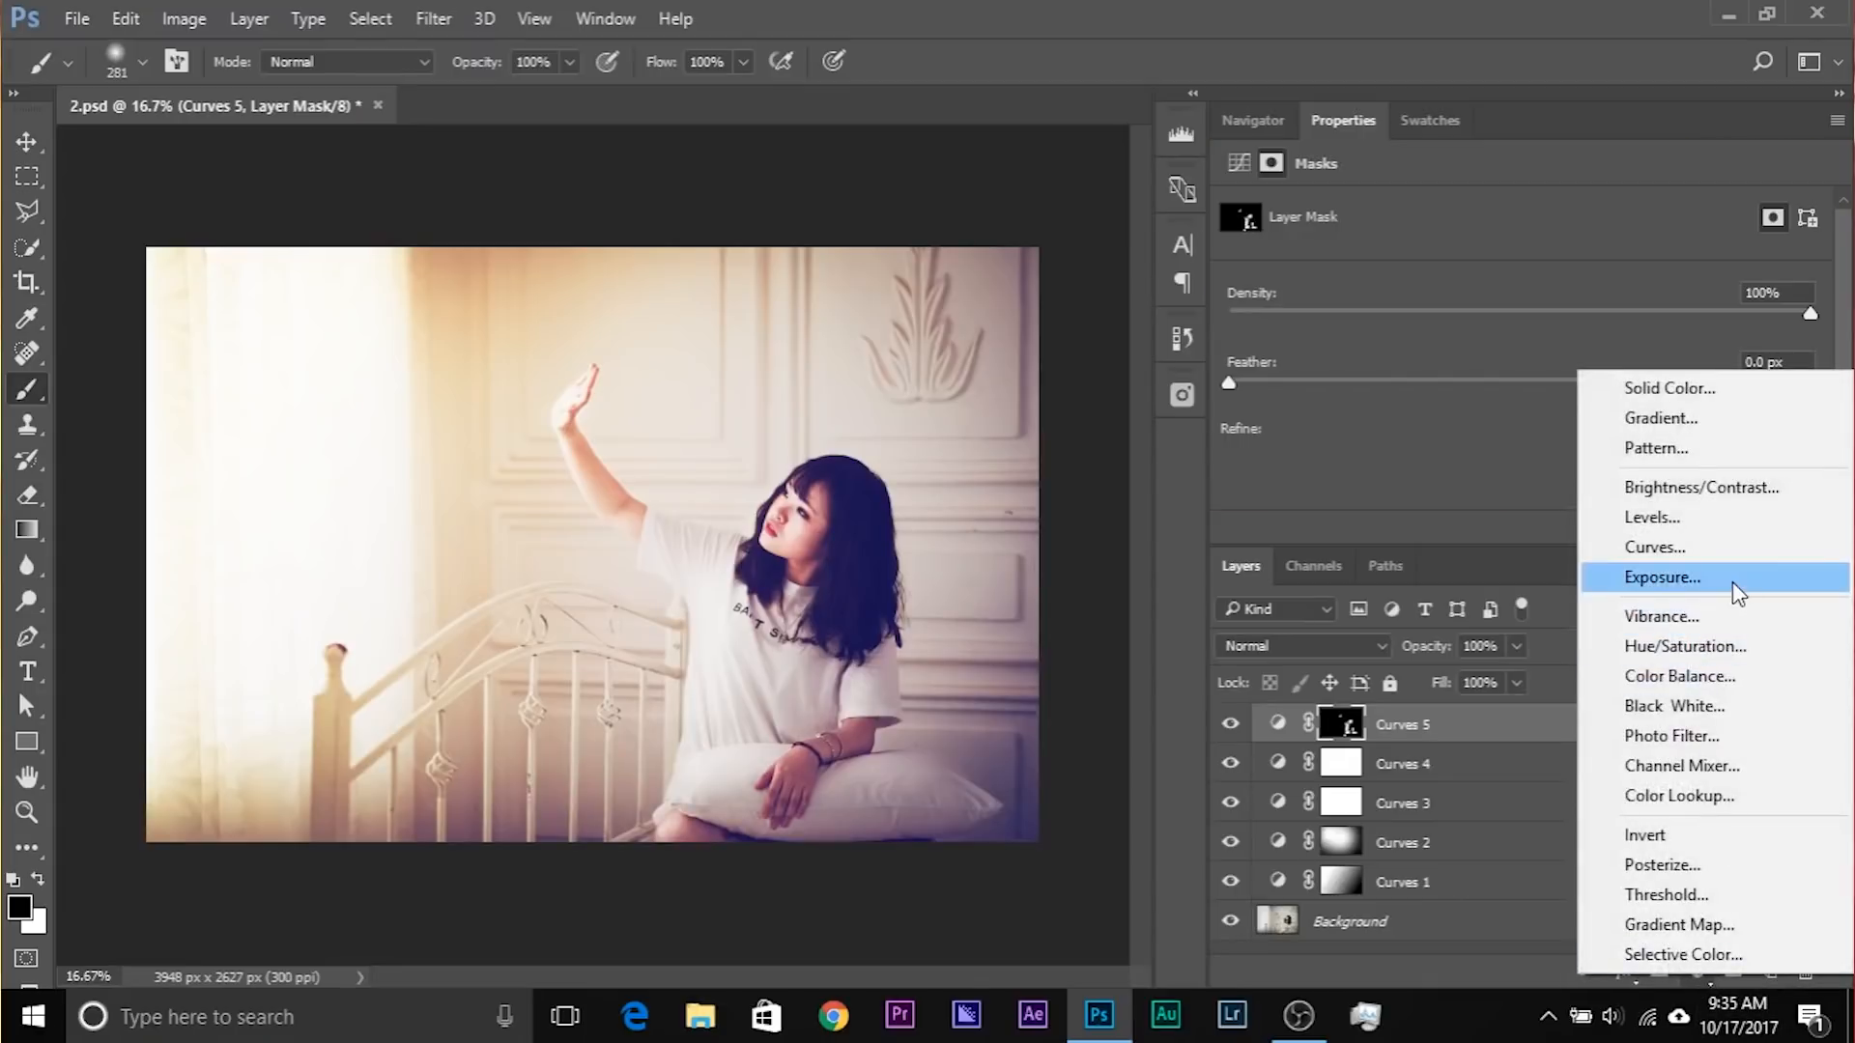
pyautogui.click(1686, 795)
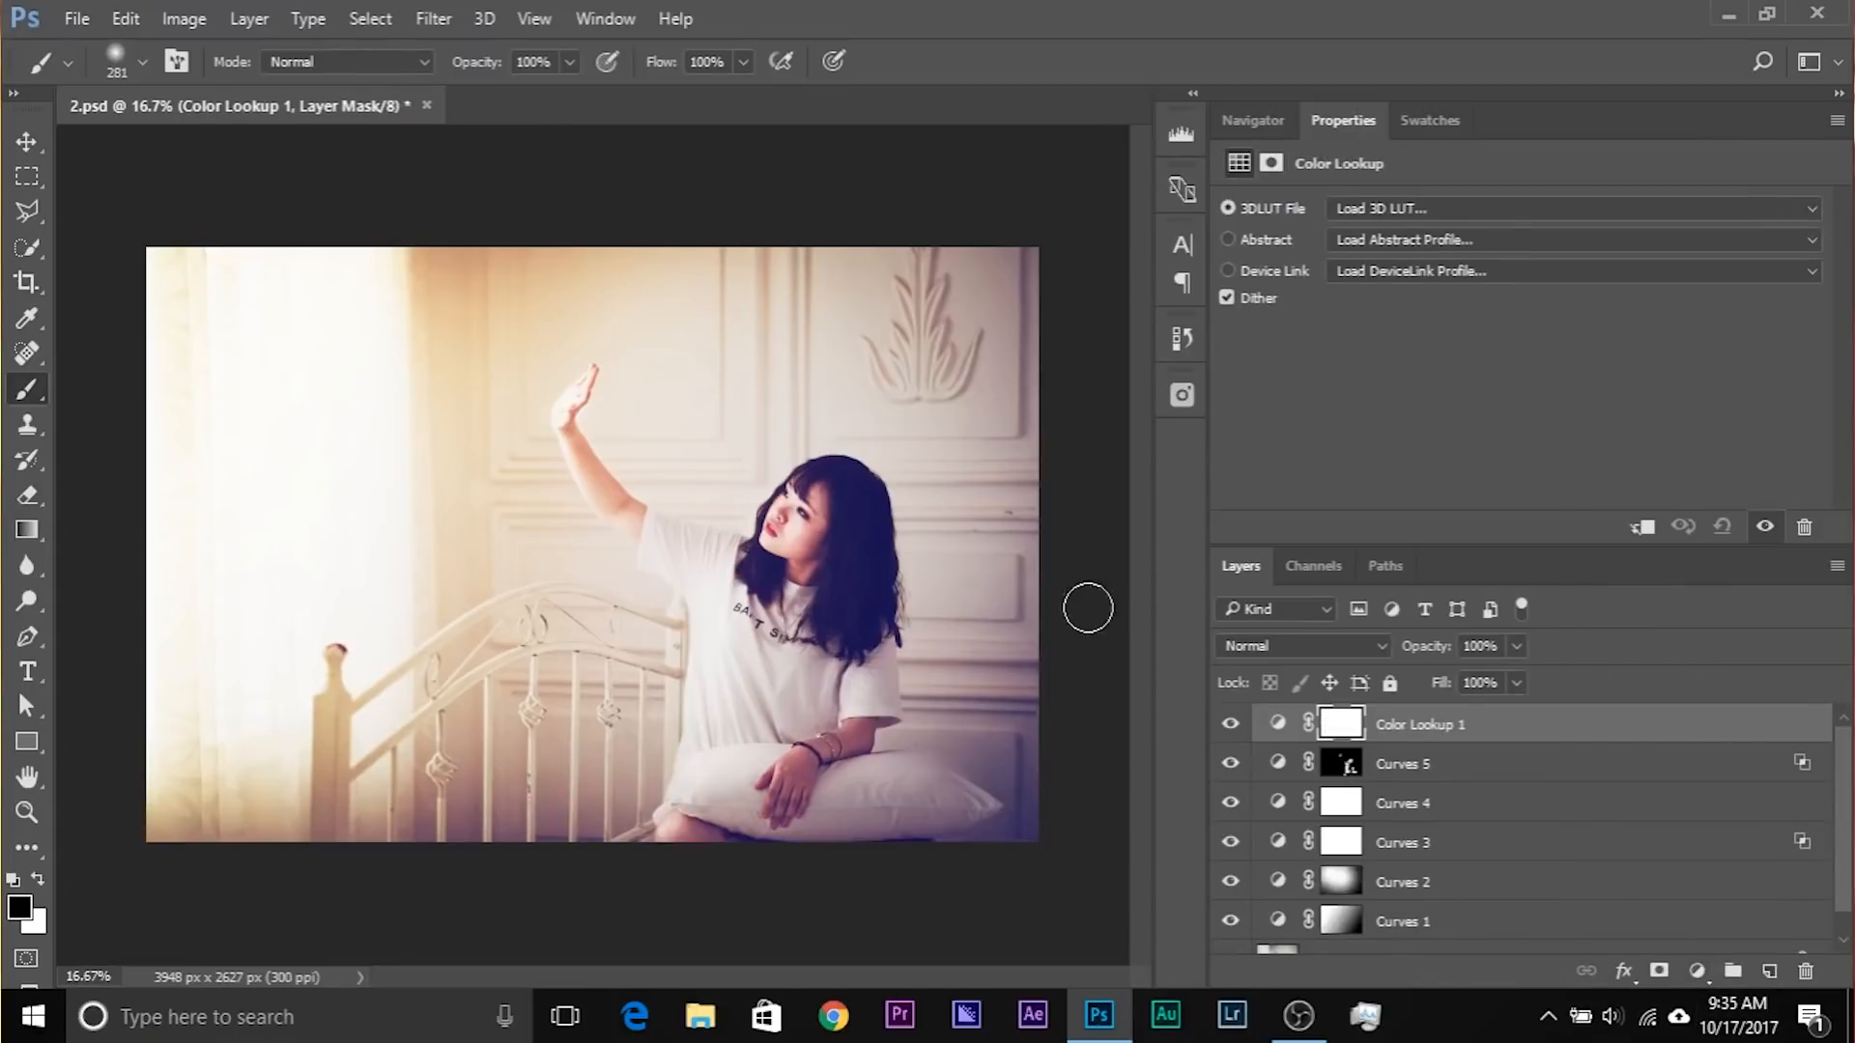
pyautogui.click(1499, 211)
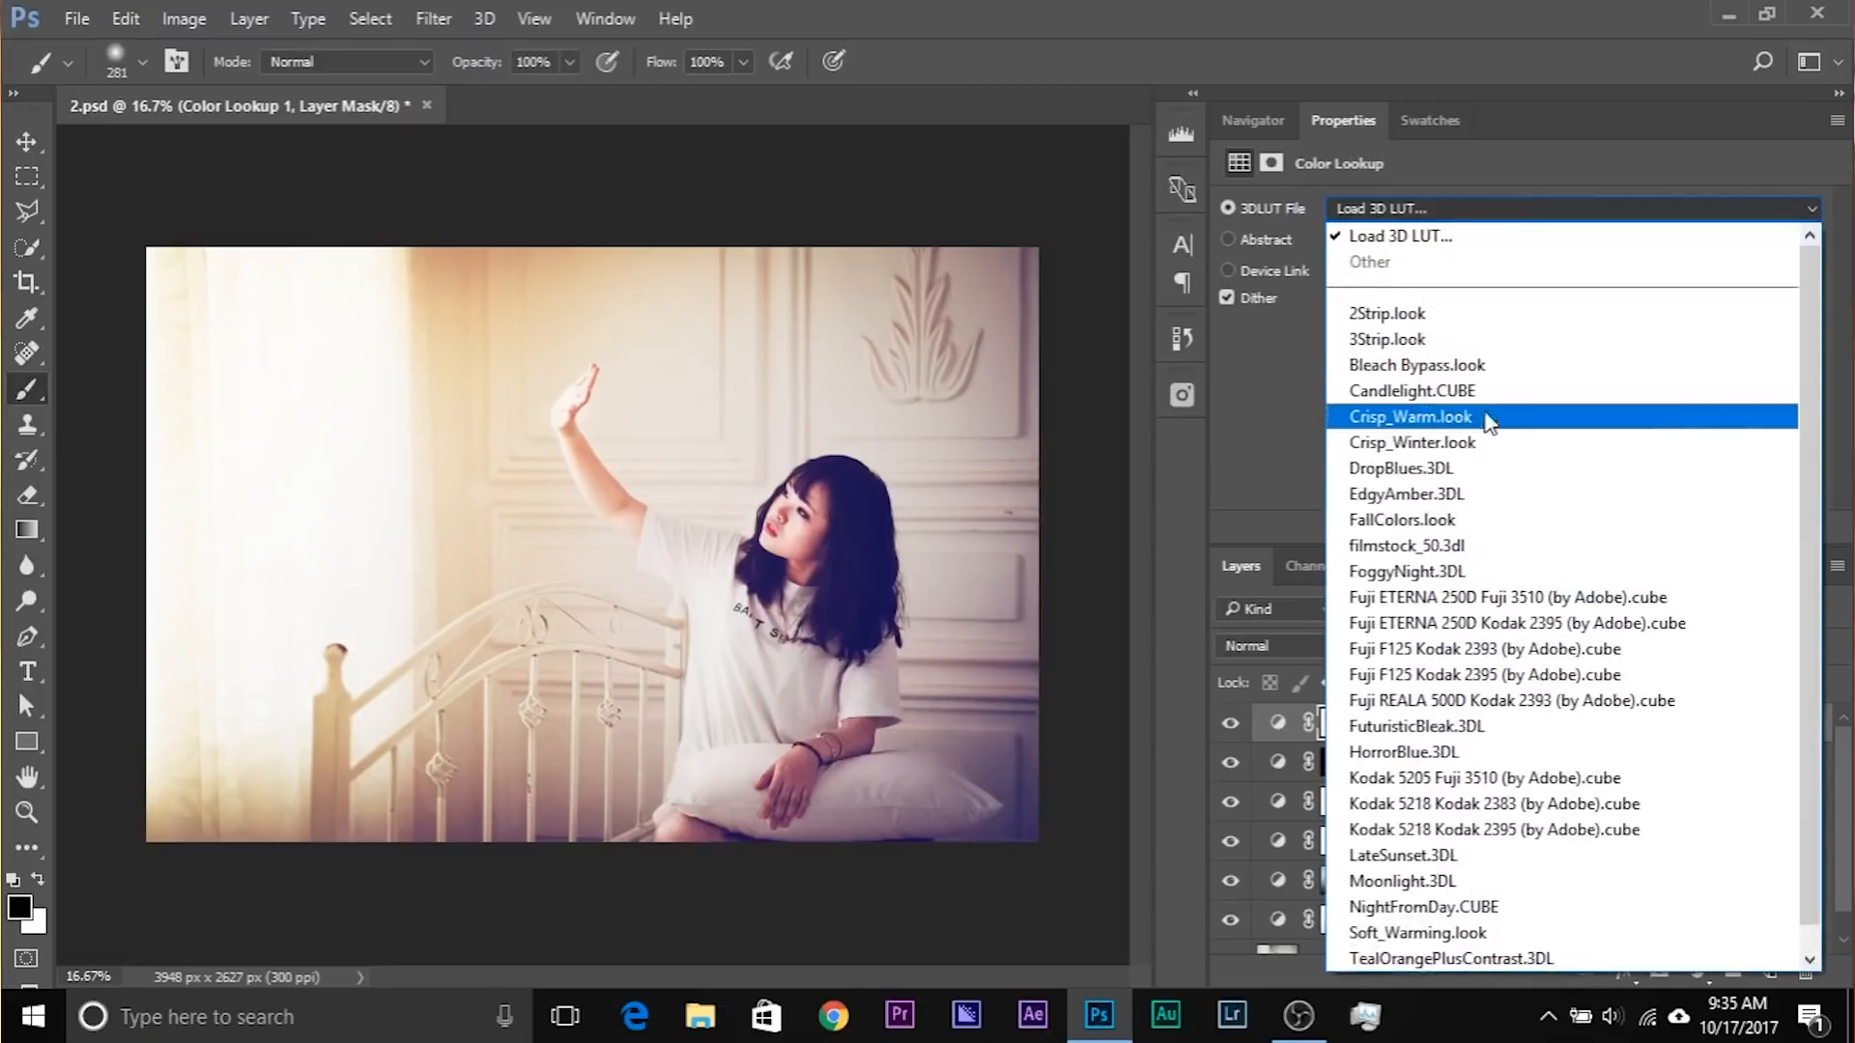
pyautogui.click(1478, 546)
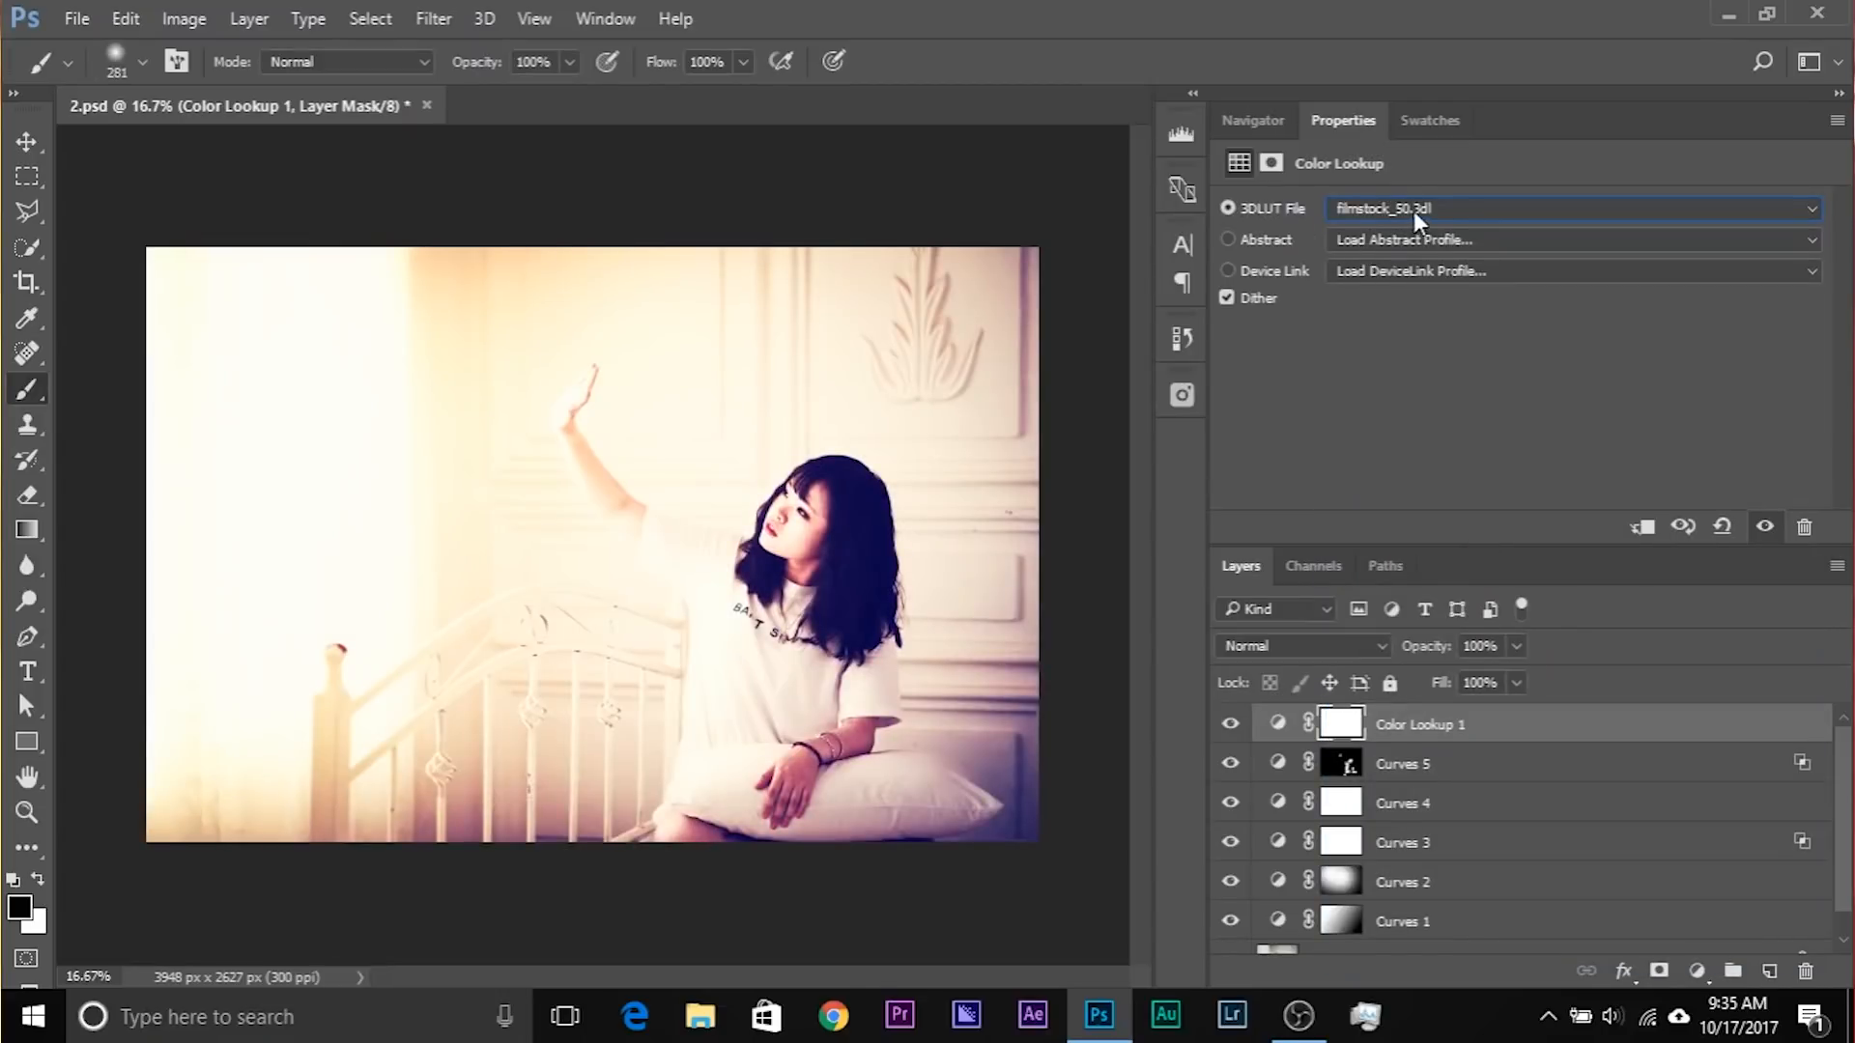
pyautogui.press('Down')
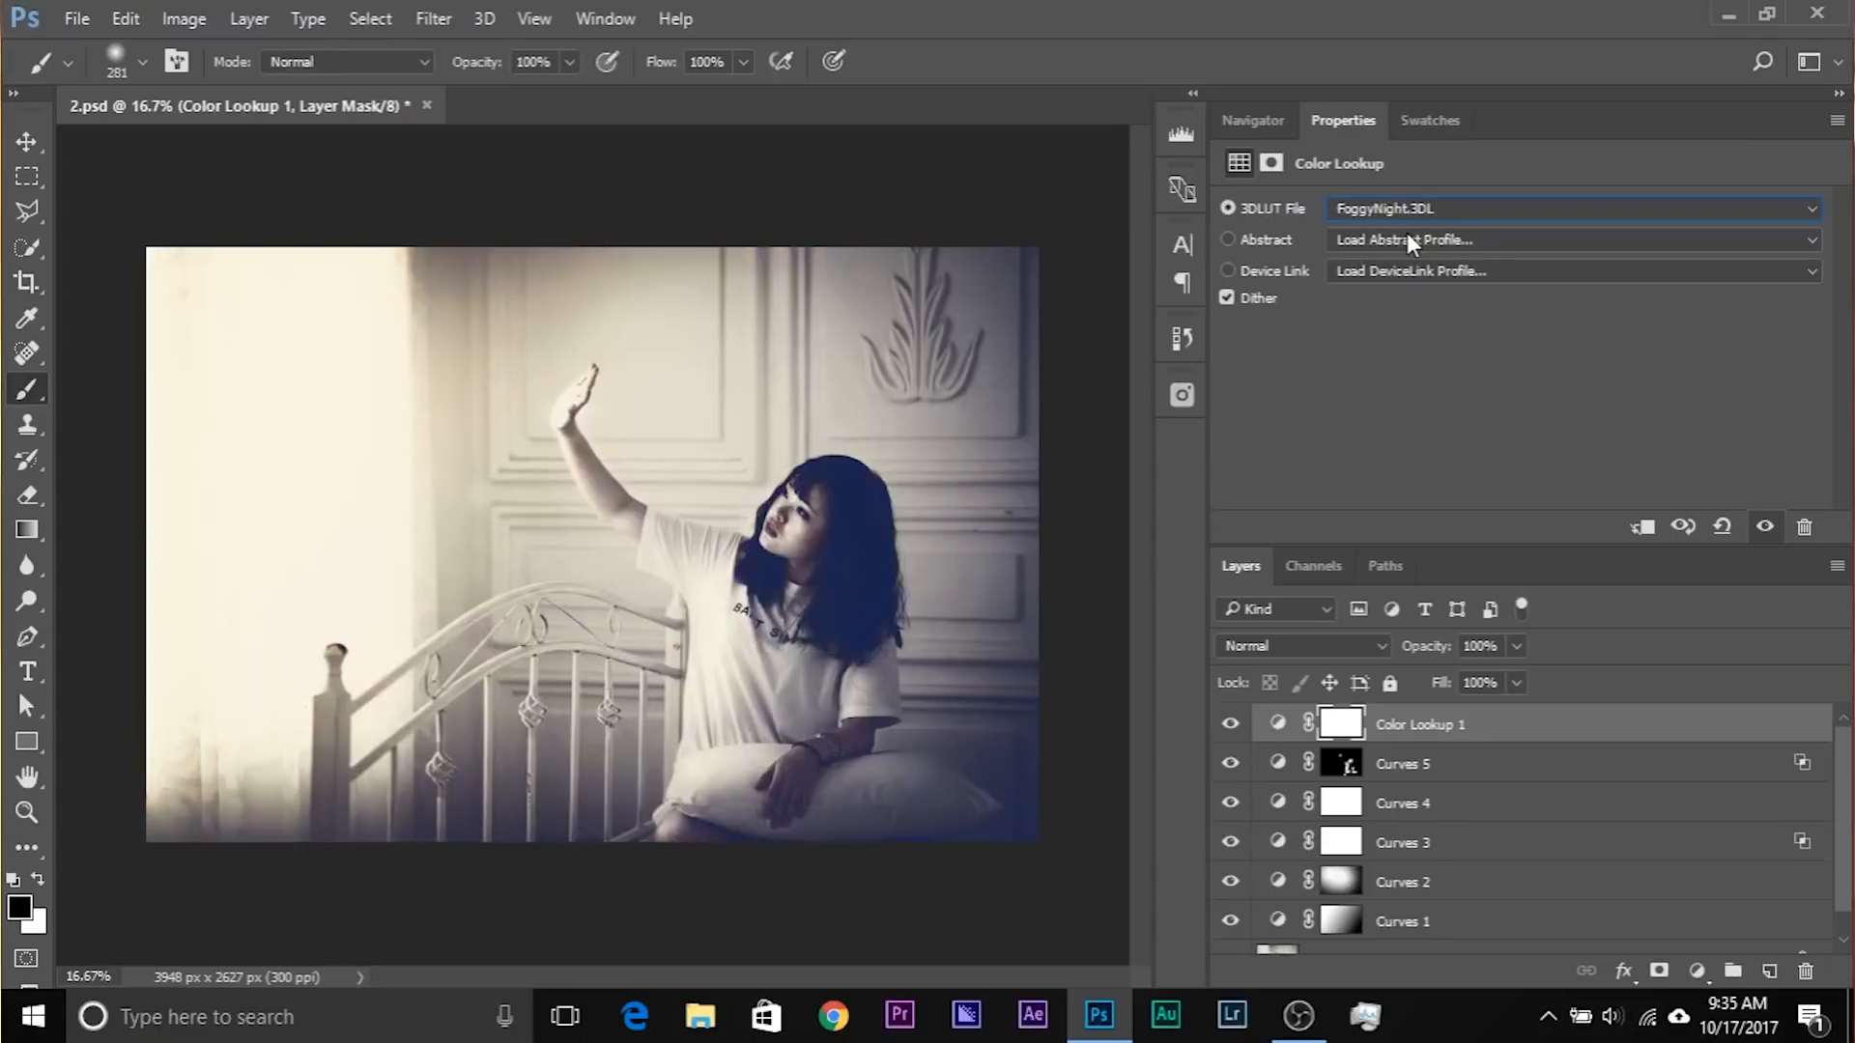
pyautogui.press('Down')
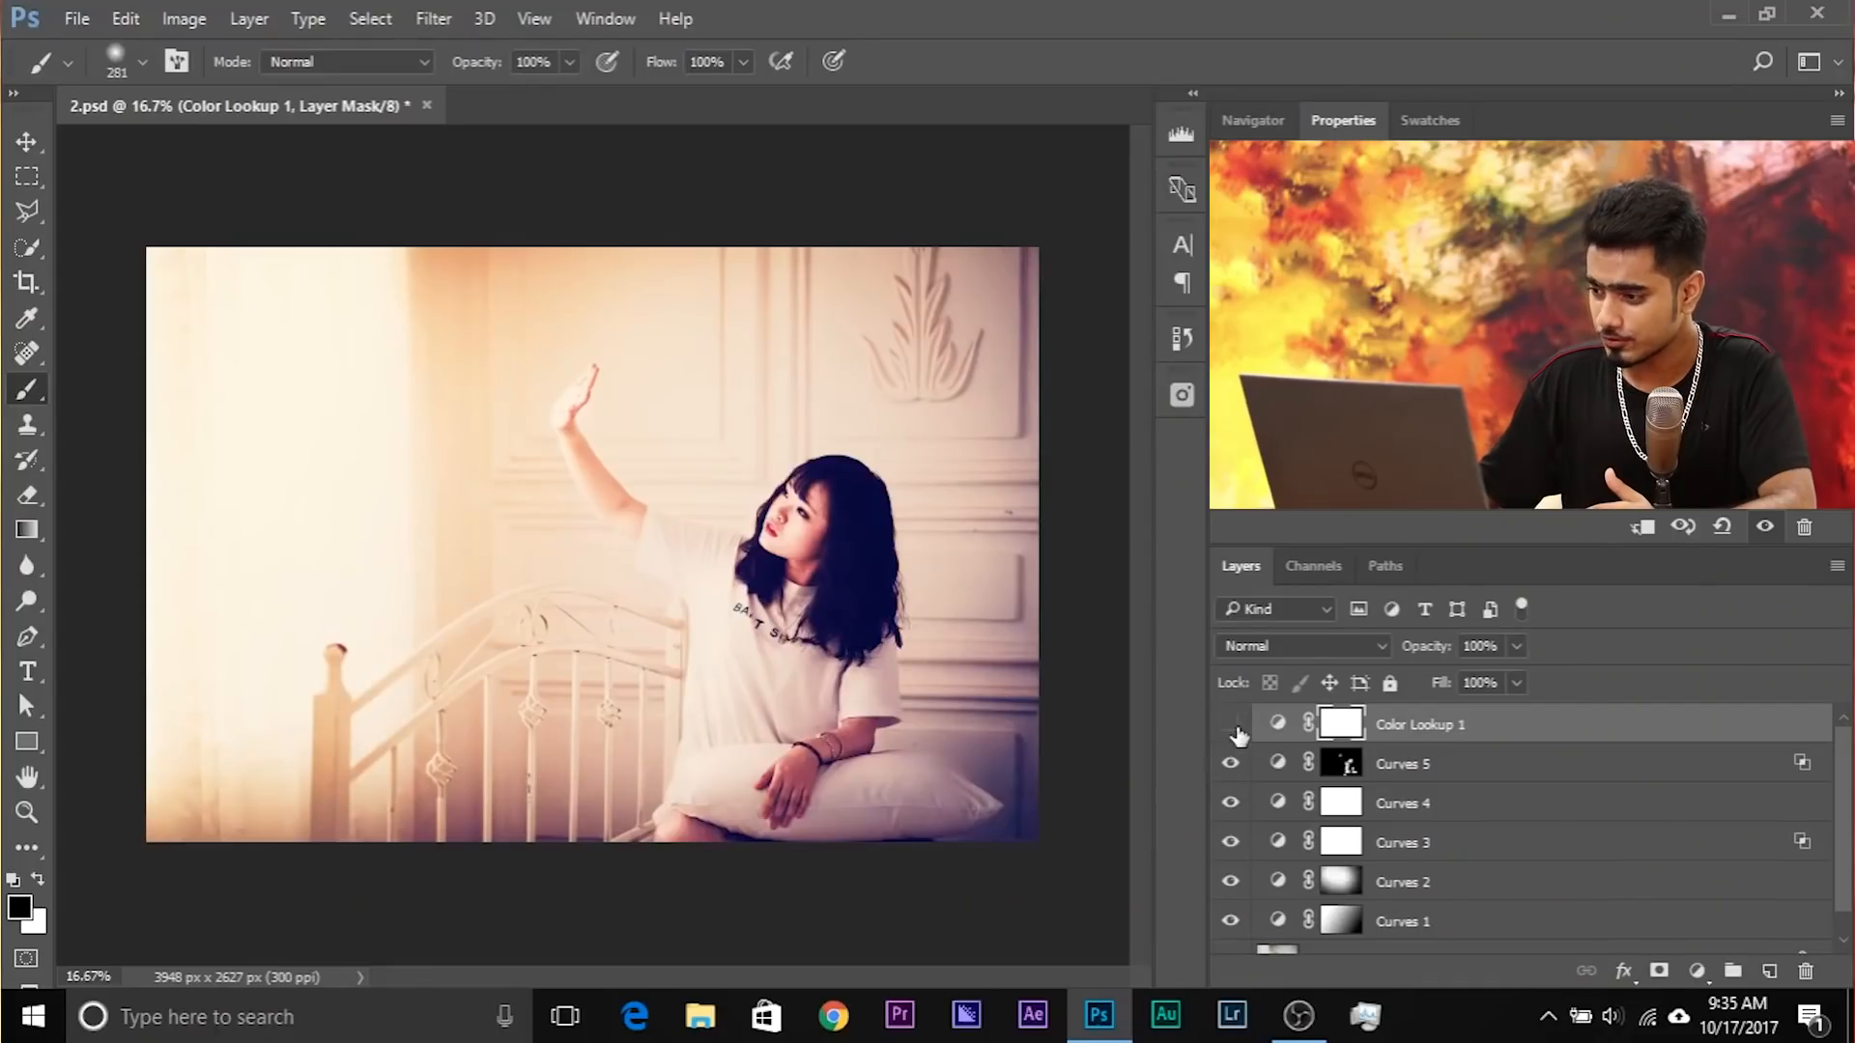
pyautogui.click(1229, 724)
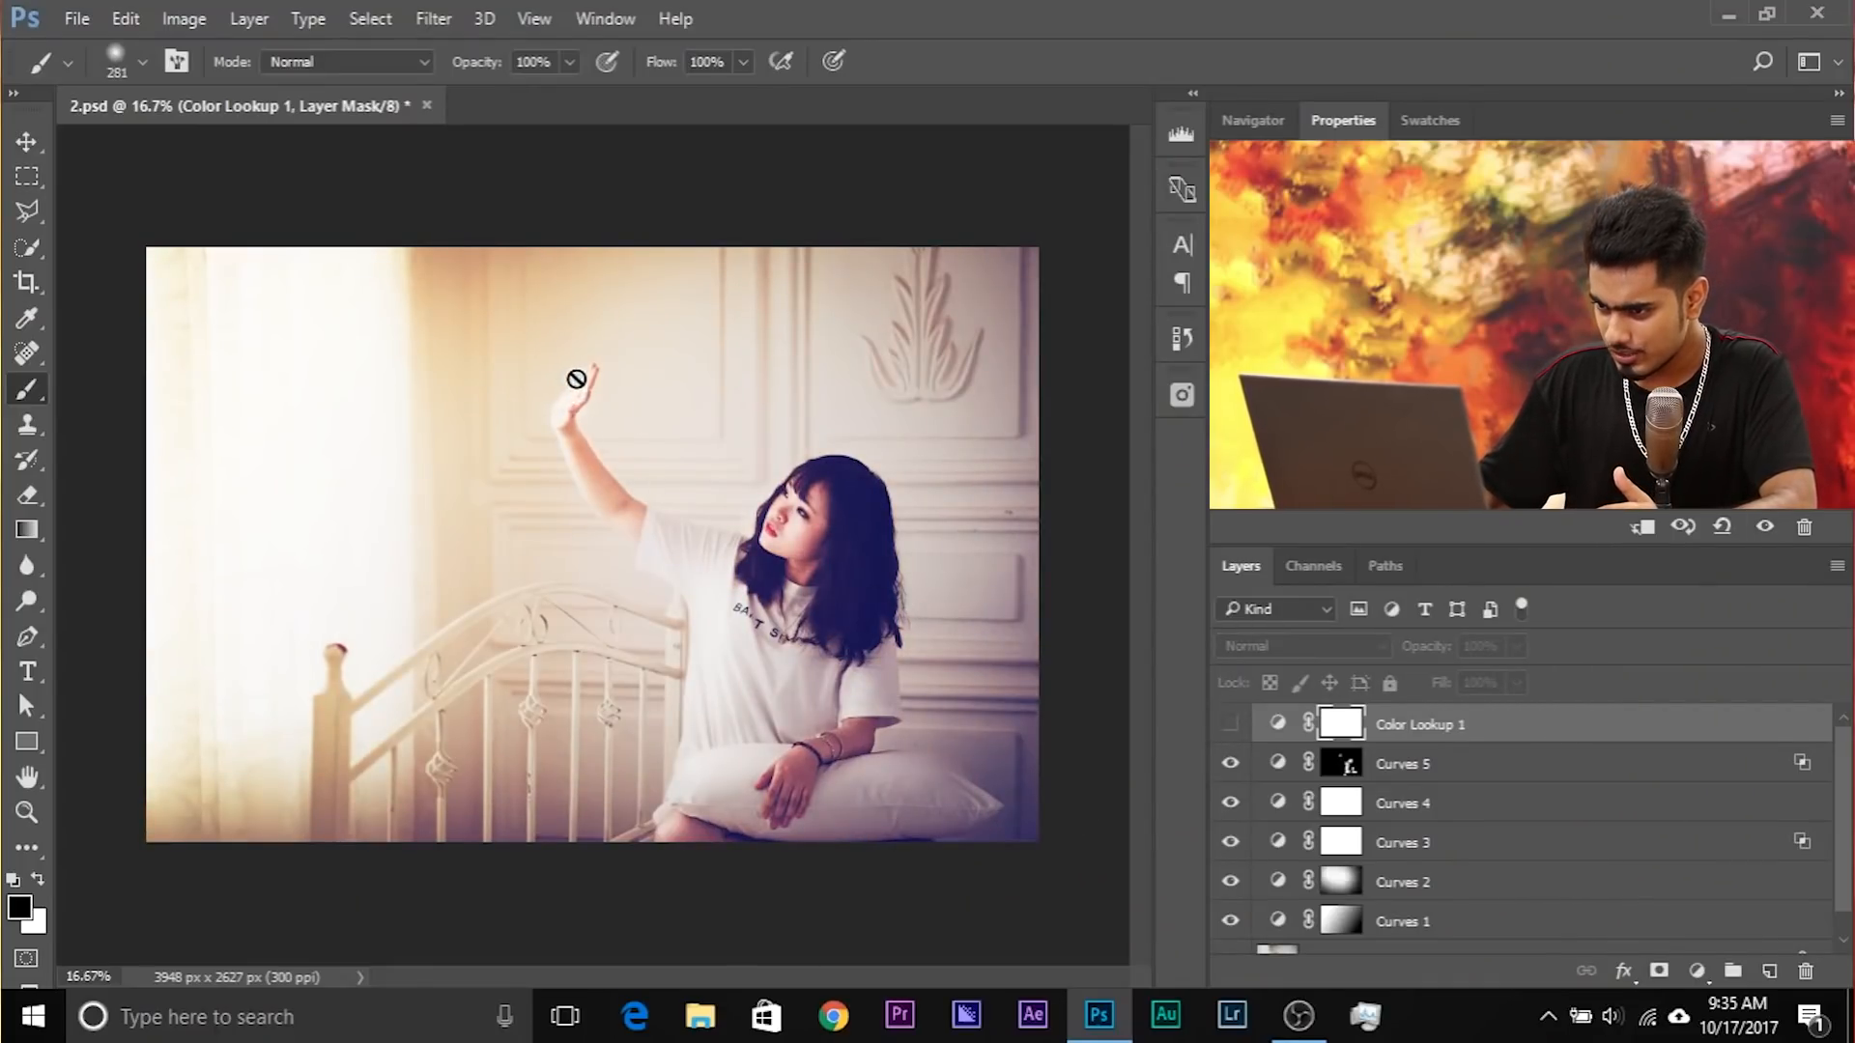
# Step: Add a sixth Curves layer directly above Curves 5, slightly raising its RGB midtones and lifting the black point for a faded look
pyautogui.click(1599, 772)
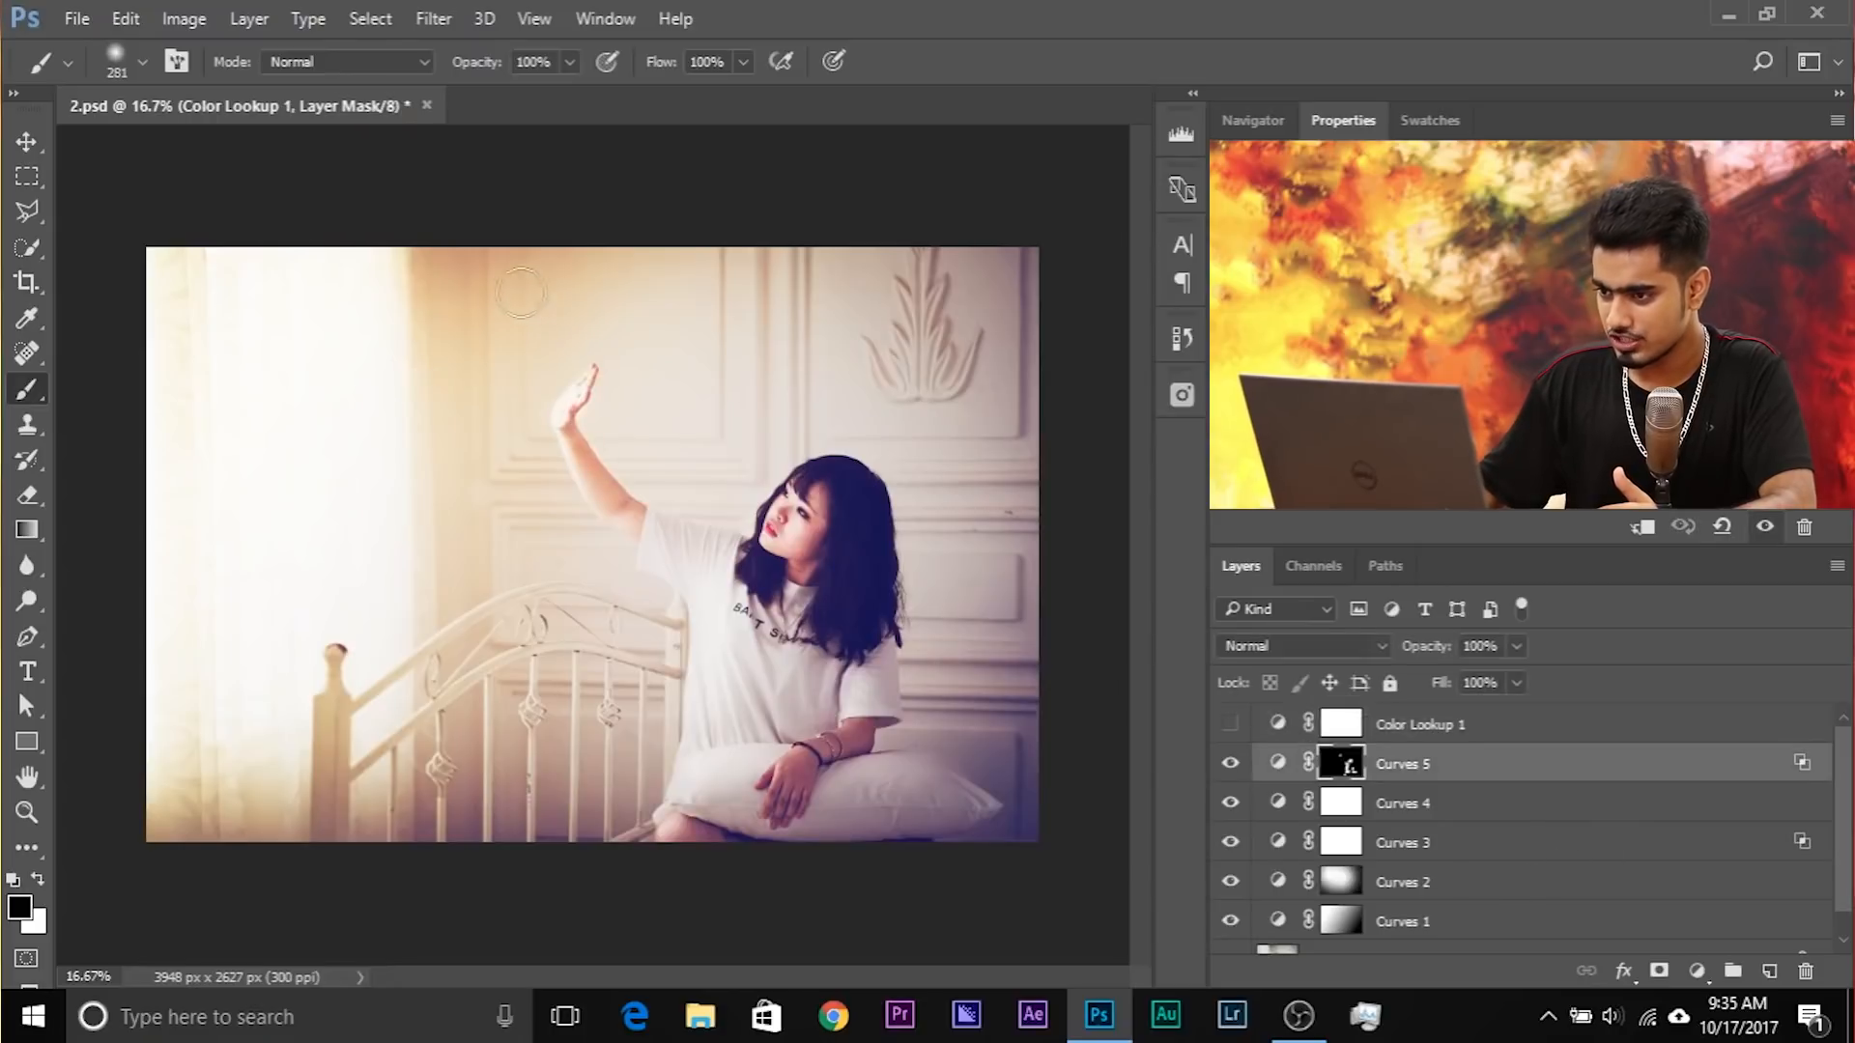
pyautogui.click(1696, 970)
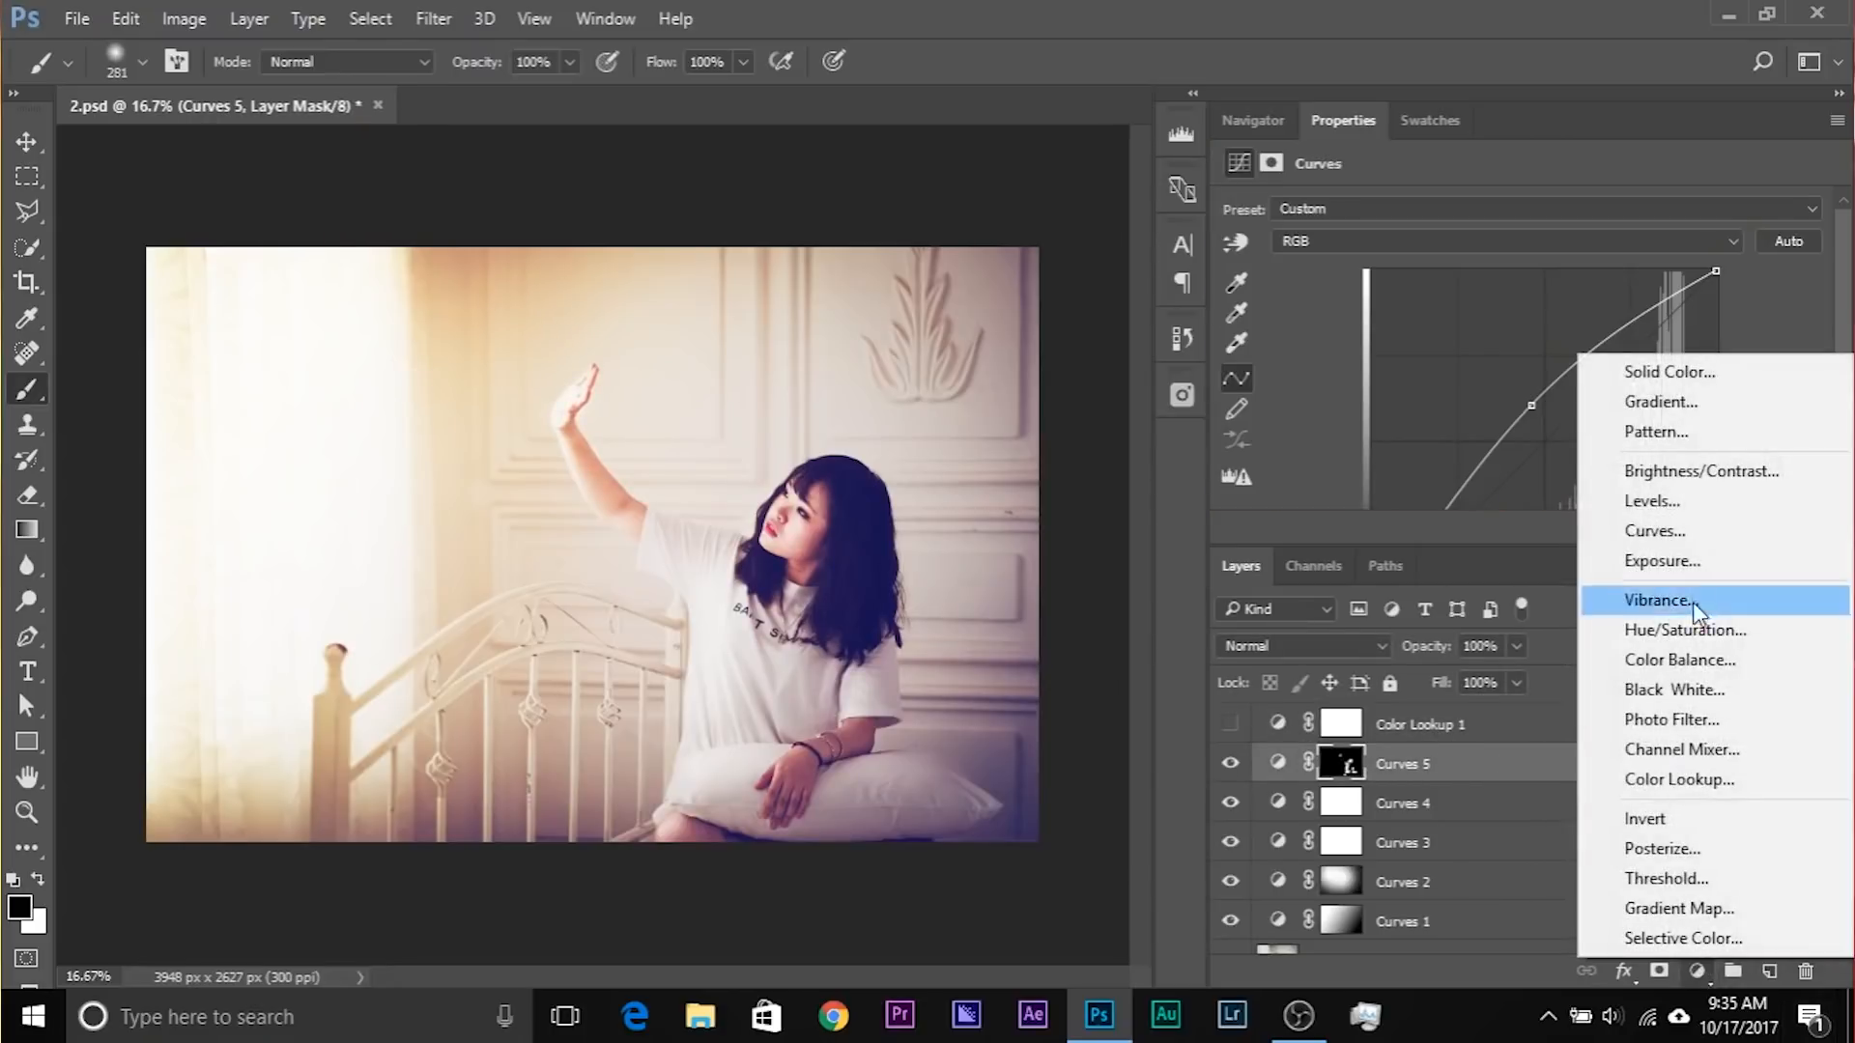
pyautogui.click(1663, 532)
pyautogui.moveTo(1552, 436); pyautogui.dragTo(1534, 431)
pyautogui.scroll(-3, 1431, 417)
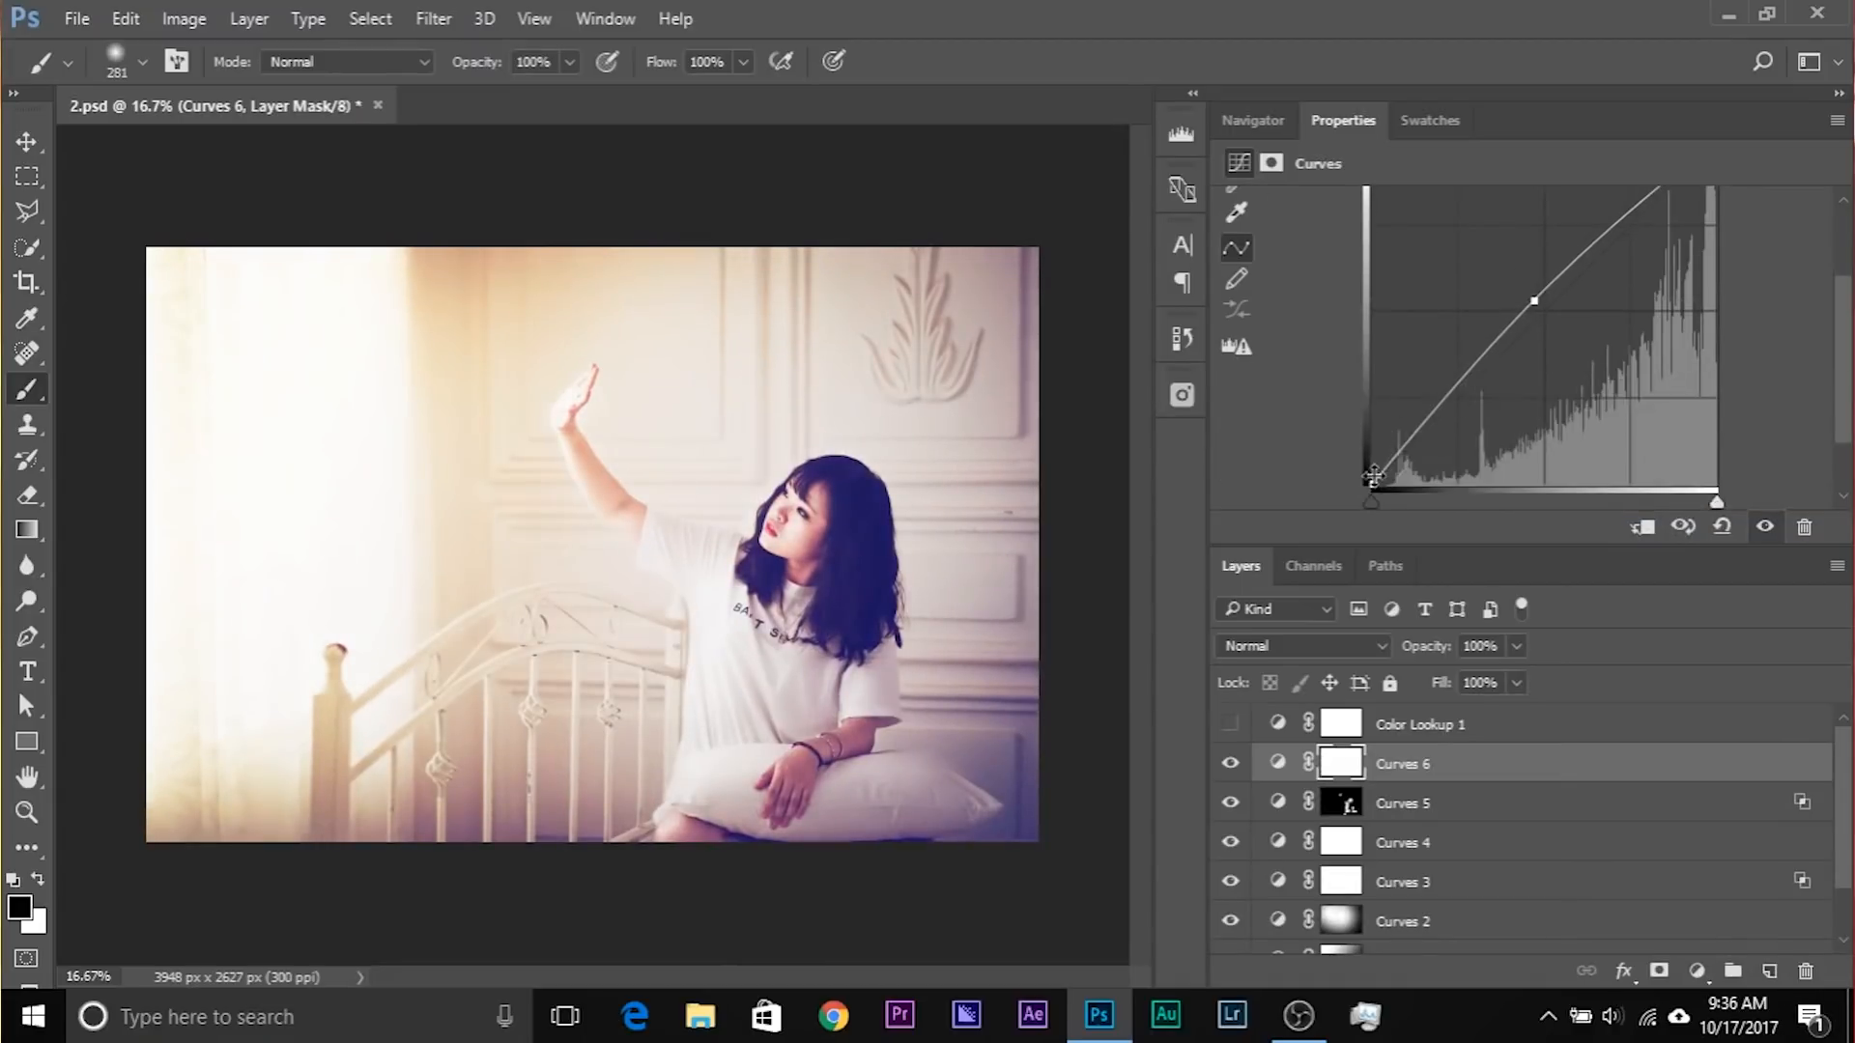
pyautogui.moveTo(1372, 475); pyautogui.dragTo(1373, 441)
pyautogui.scroll(1, 1534, 325)
pyautogui.scroll(3, 1524, 322)
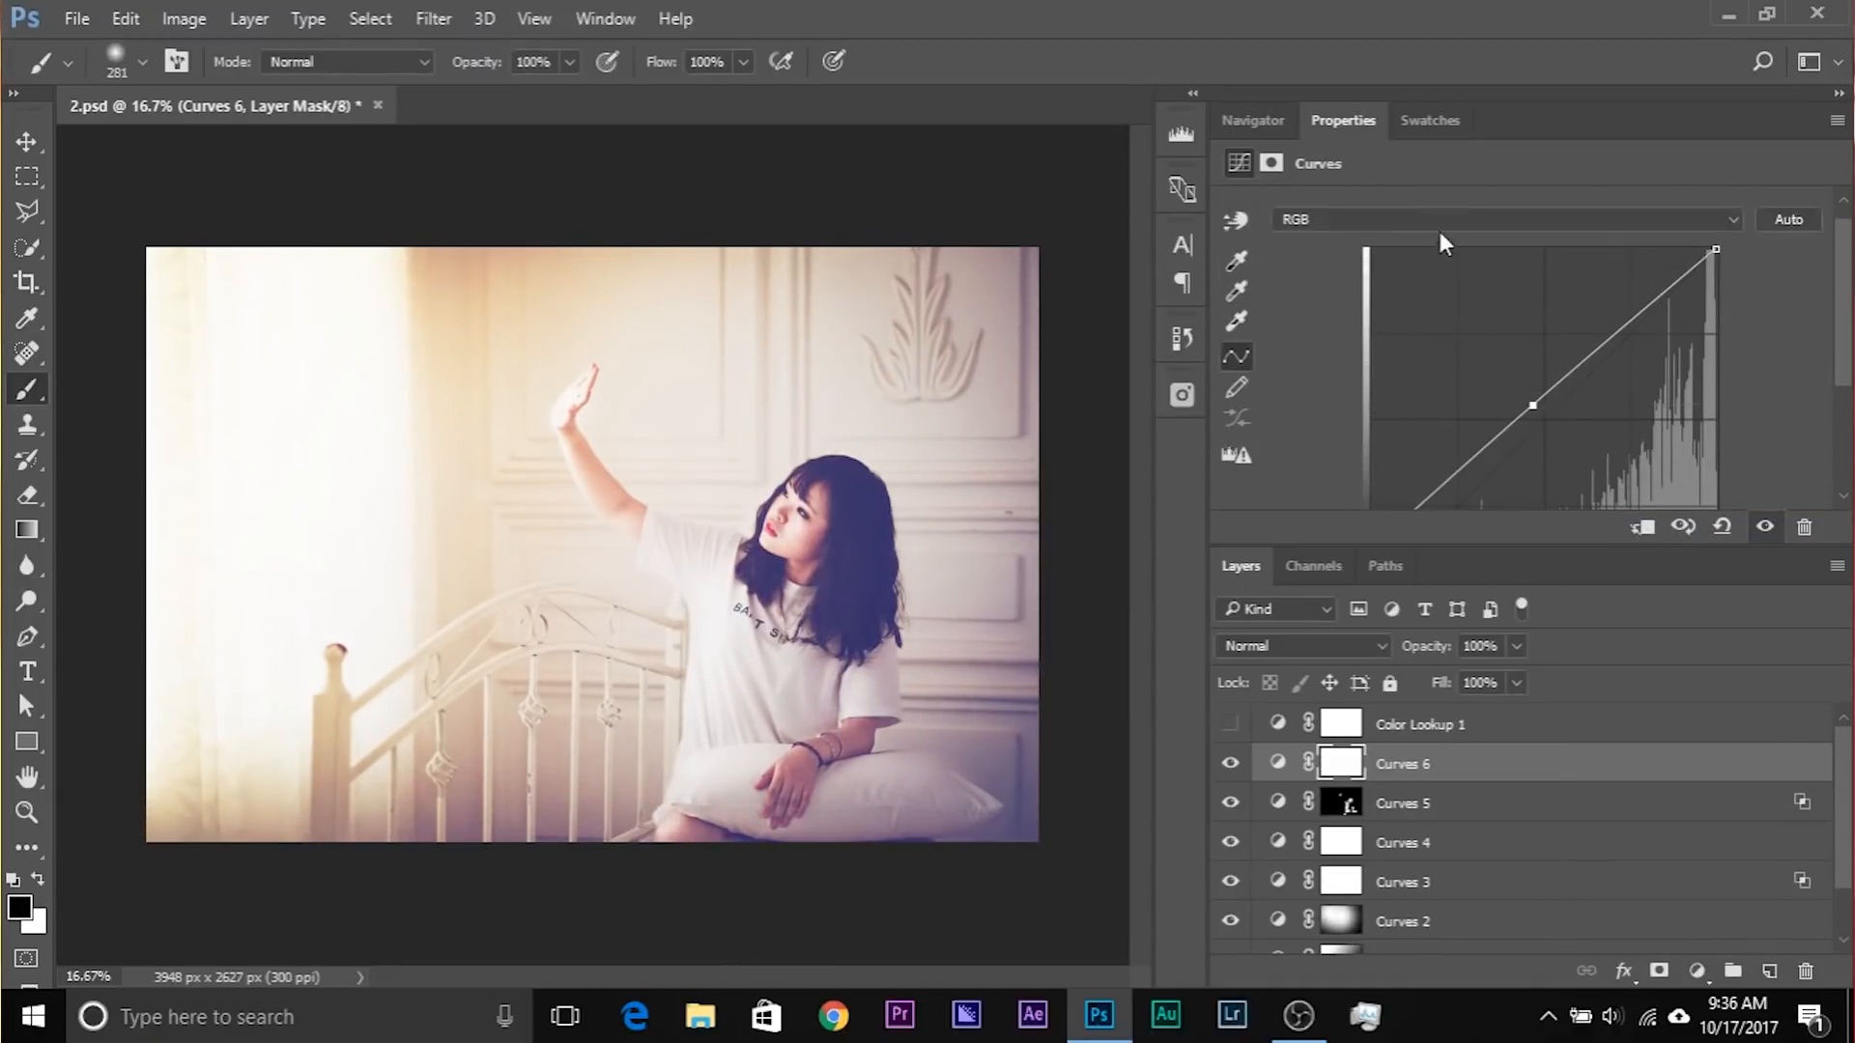
# Step: Pull the midtones of the Curves 6 Blue channel slightly down to add a yellow tint
pyautogui.click(1444, 219)
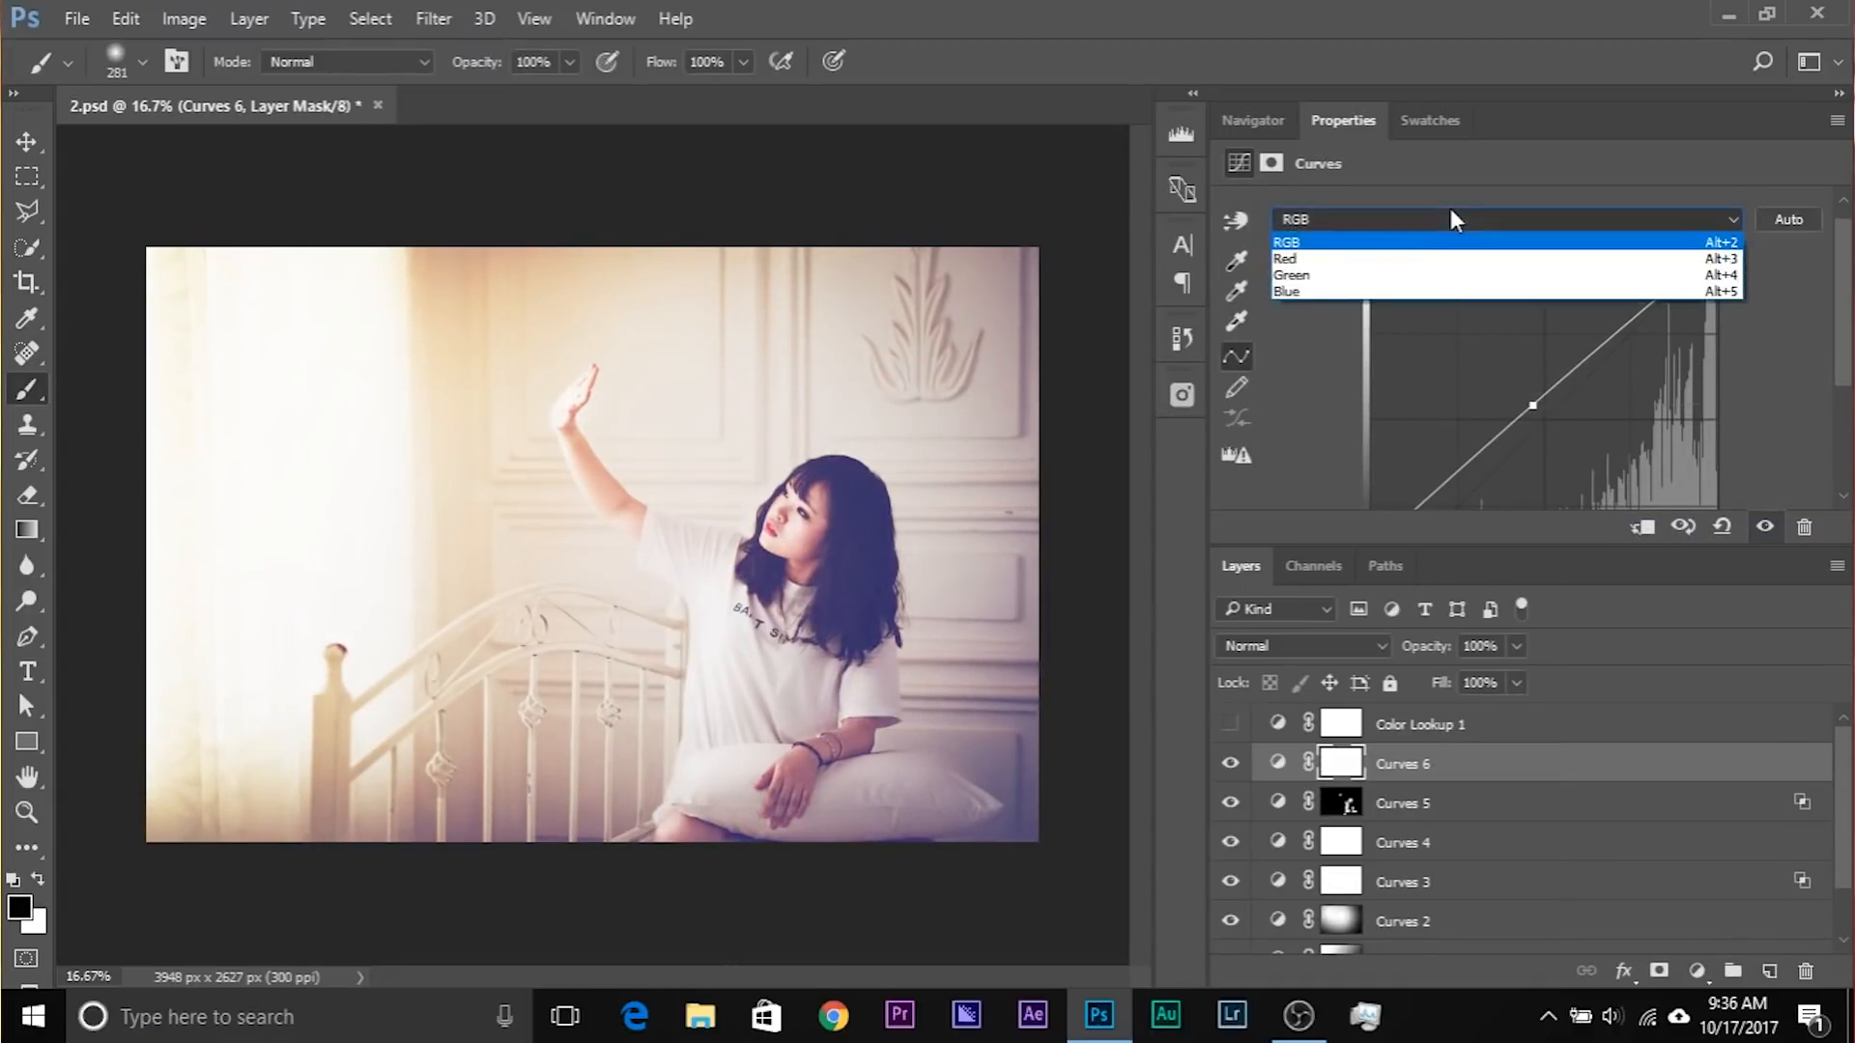
pyautogui.click(1380, 290)
pyautogui.moveTo(1569, 429); pyautogui.dragTo(1563, 421)
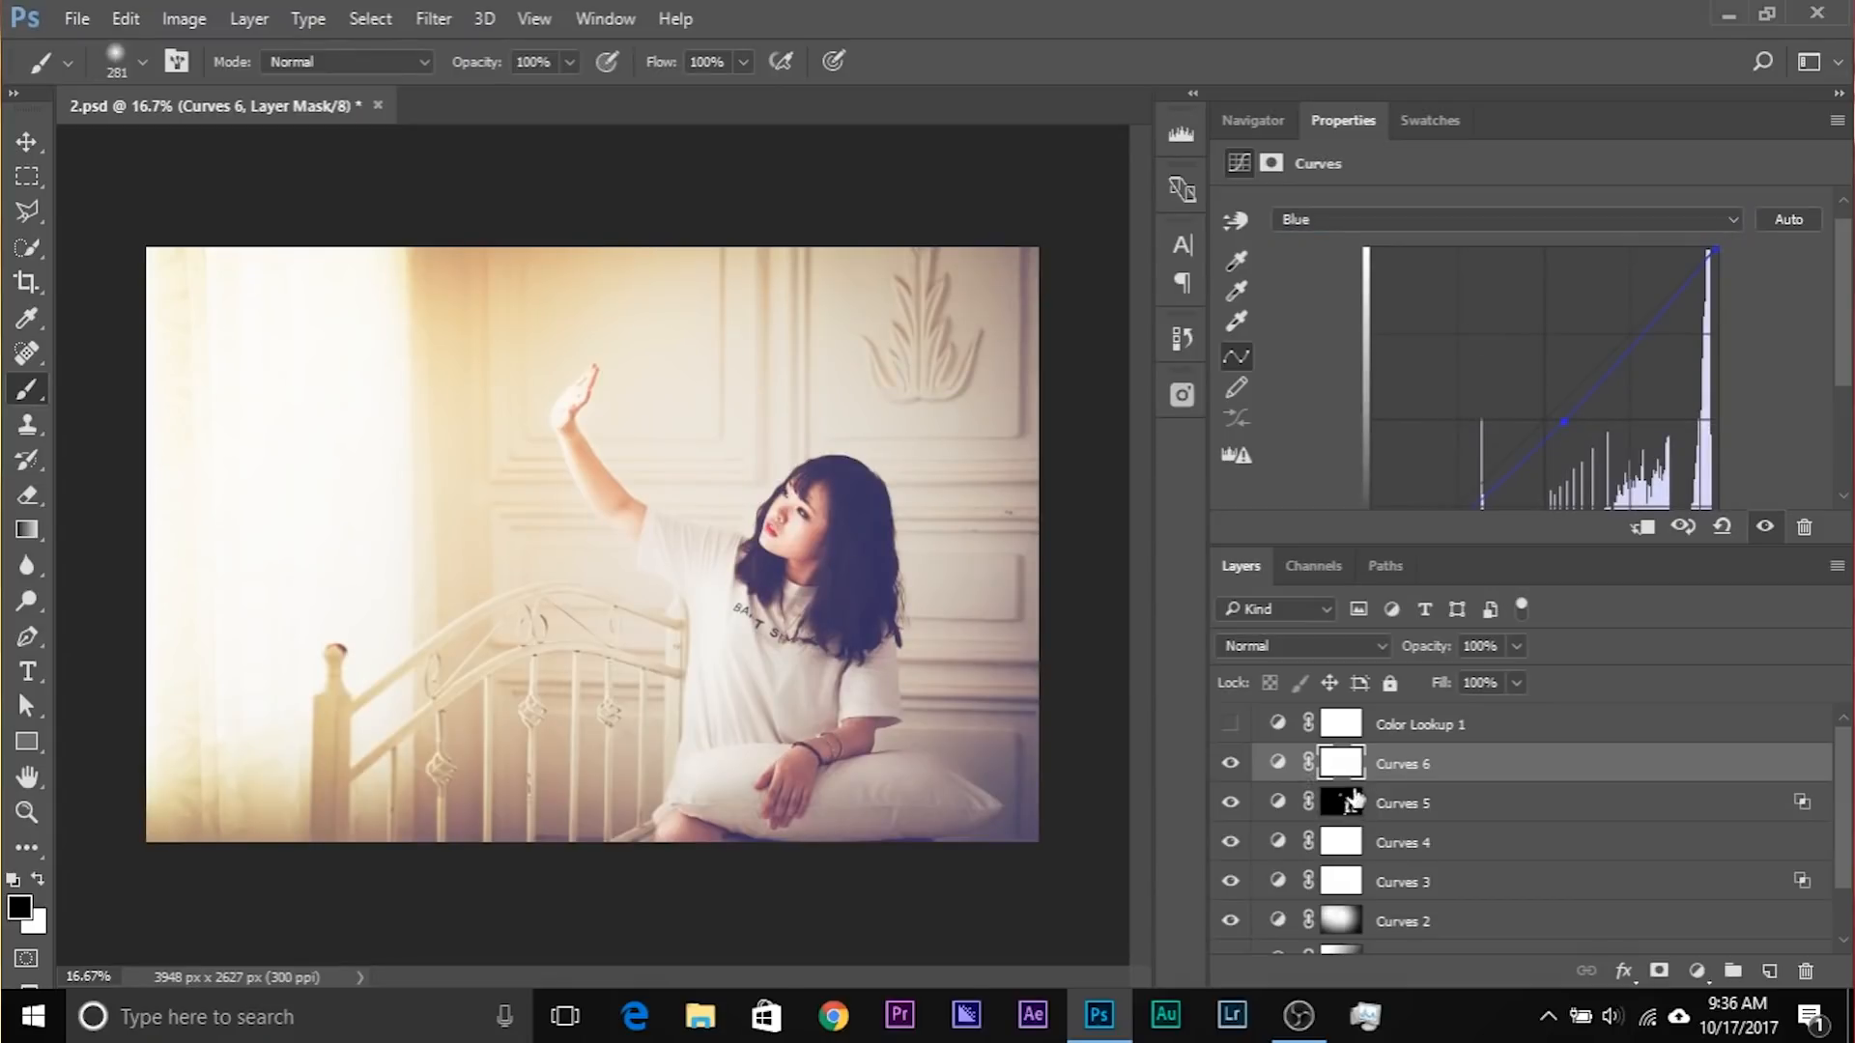
# Step: Invert the Curves 6 mask to black and paint the warm fade back over the window side with a very large soft white brush
pyautogui.click(1347, 770)
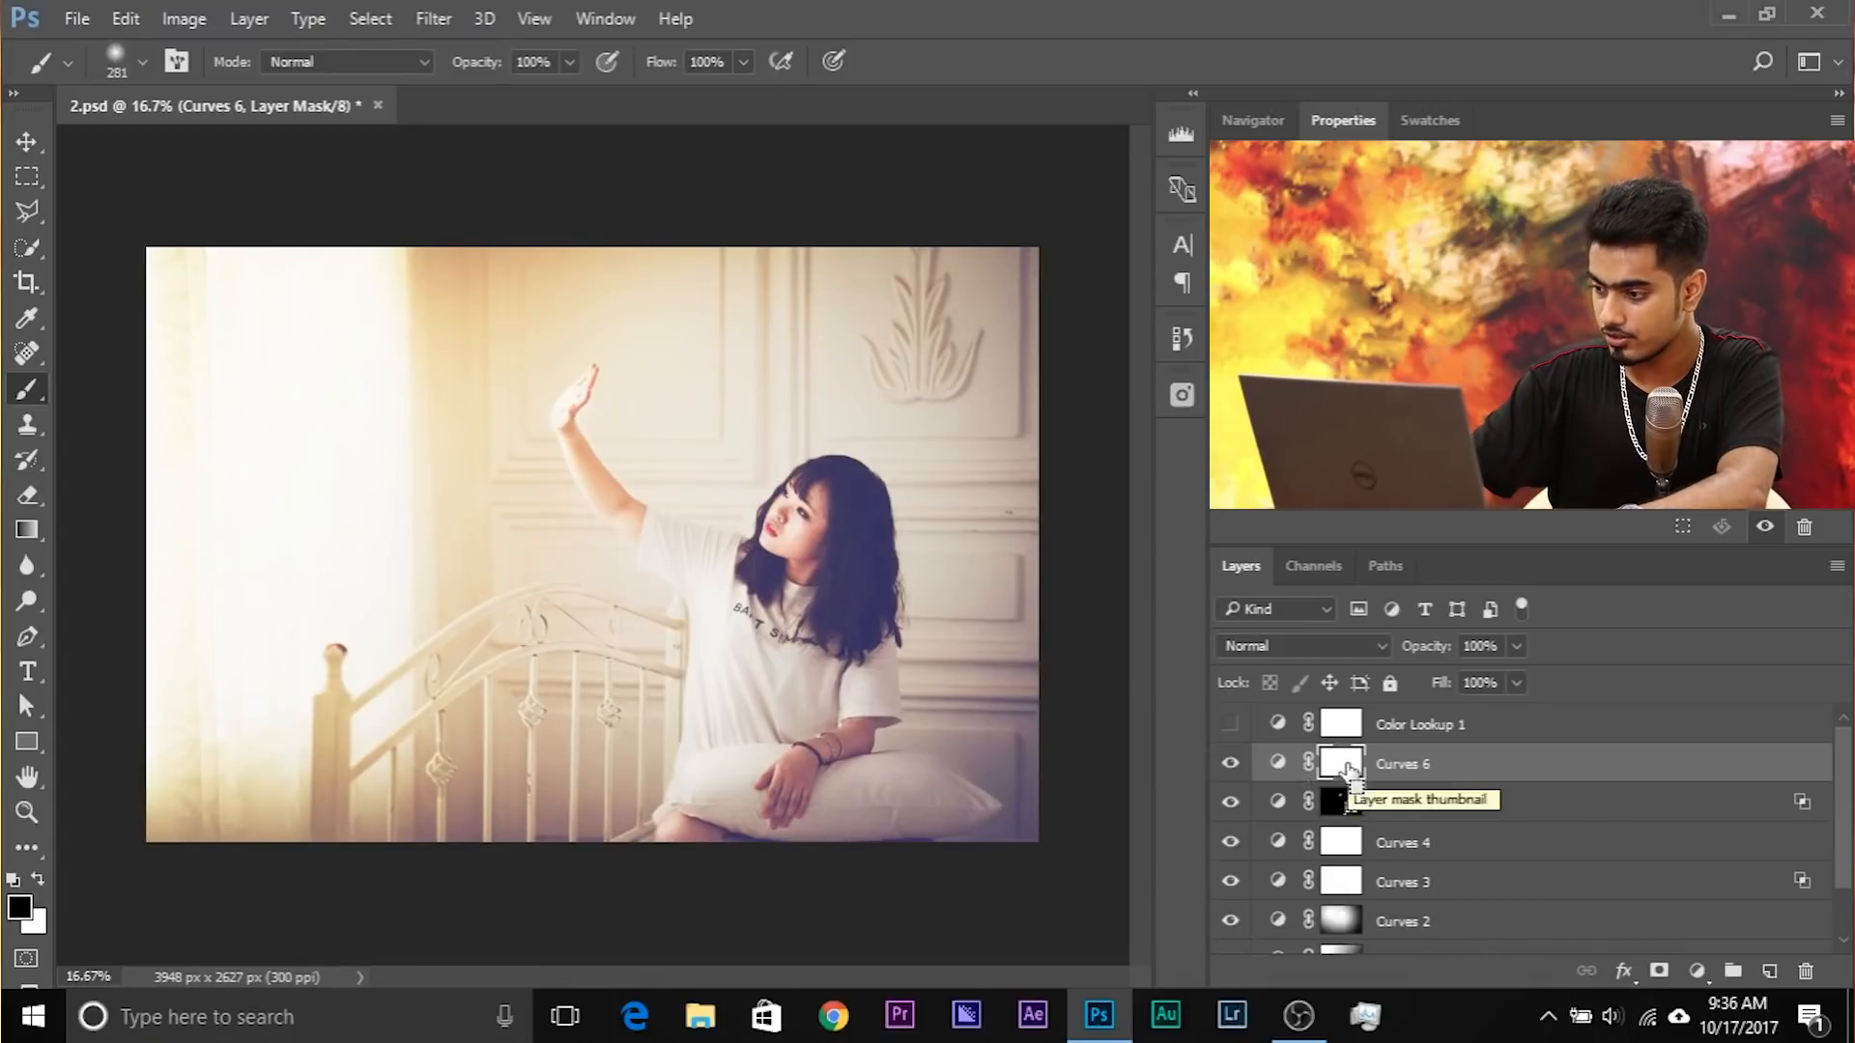
pyautogui.hotkey('ctrl', 'i')
pyautogui.moveTo(464, 393)
pyautogui.mouseDown()
pyautogui.moveTo(792, 450)
pyautogui.moveTo(1053, 538)
pyautogui.mouseUp()
pyautogui.moveTo(780, 575); pyautogui.dragTo(787, 389)
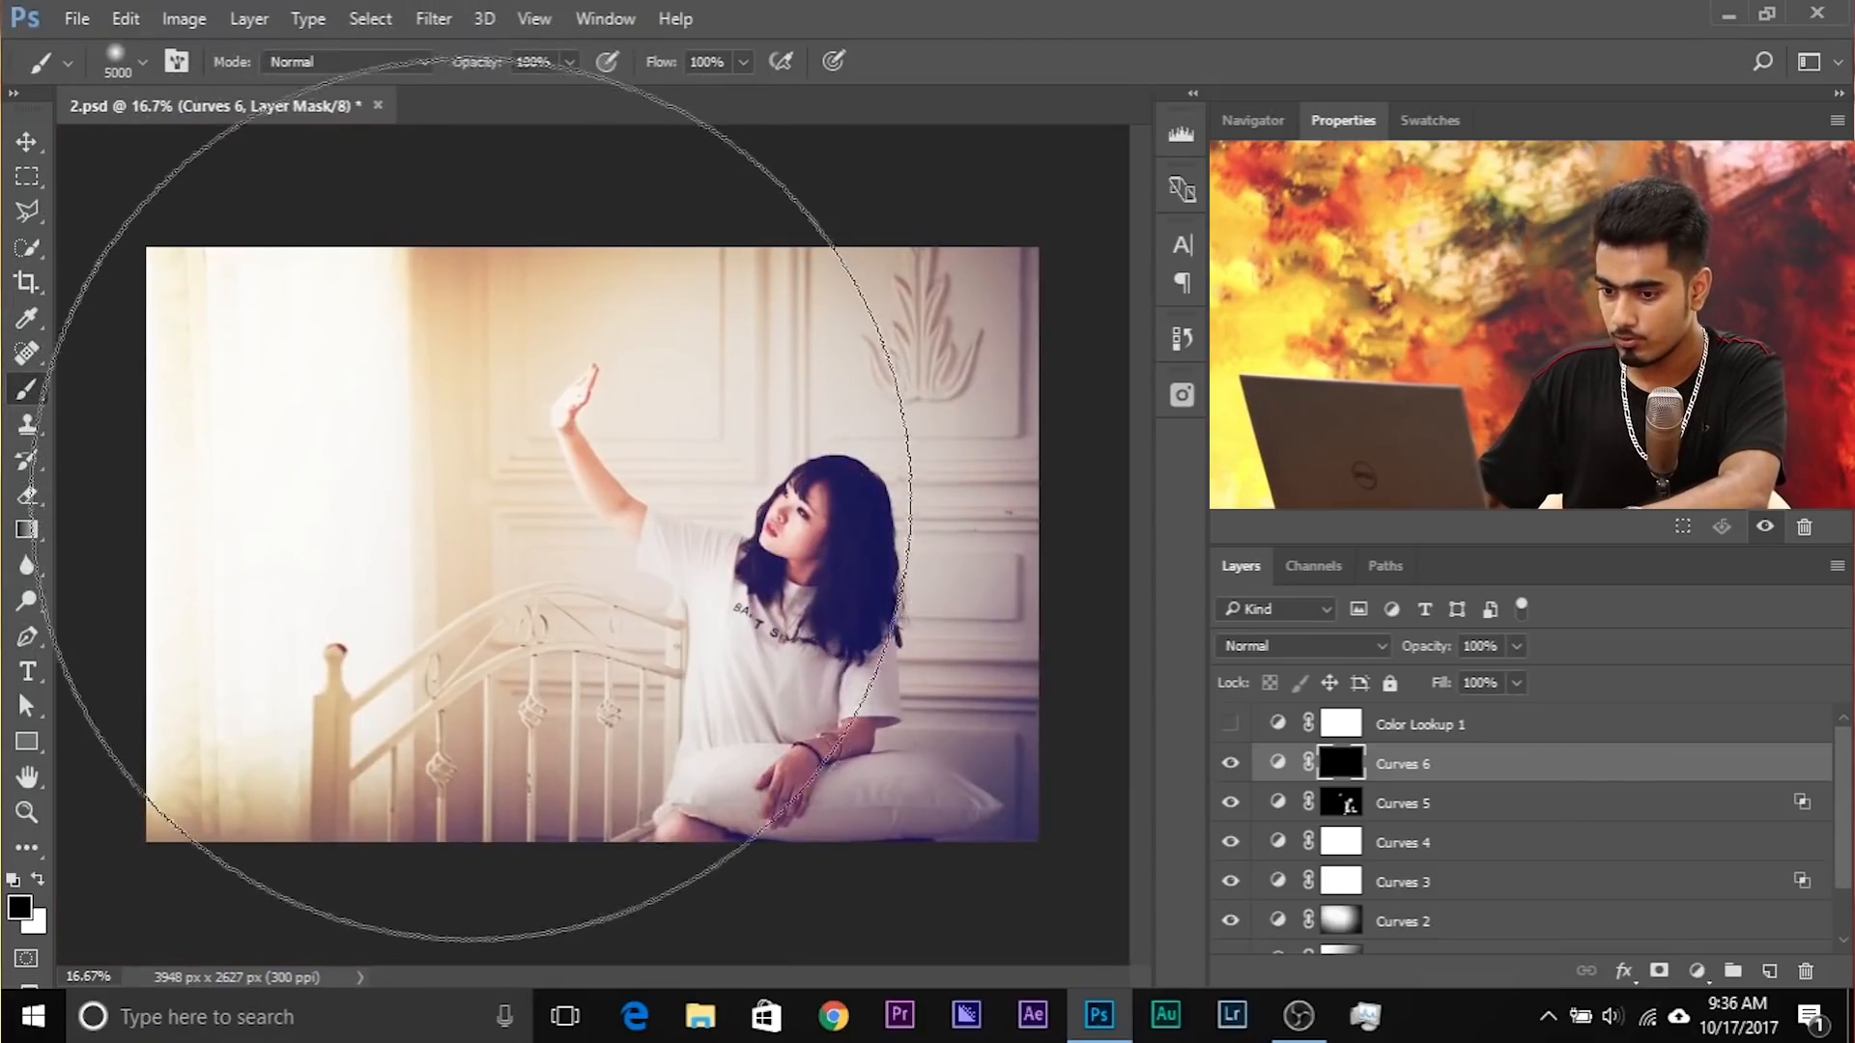
pyautogui.press('x')
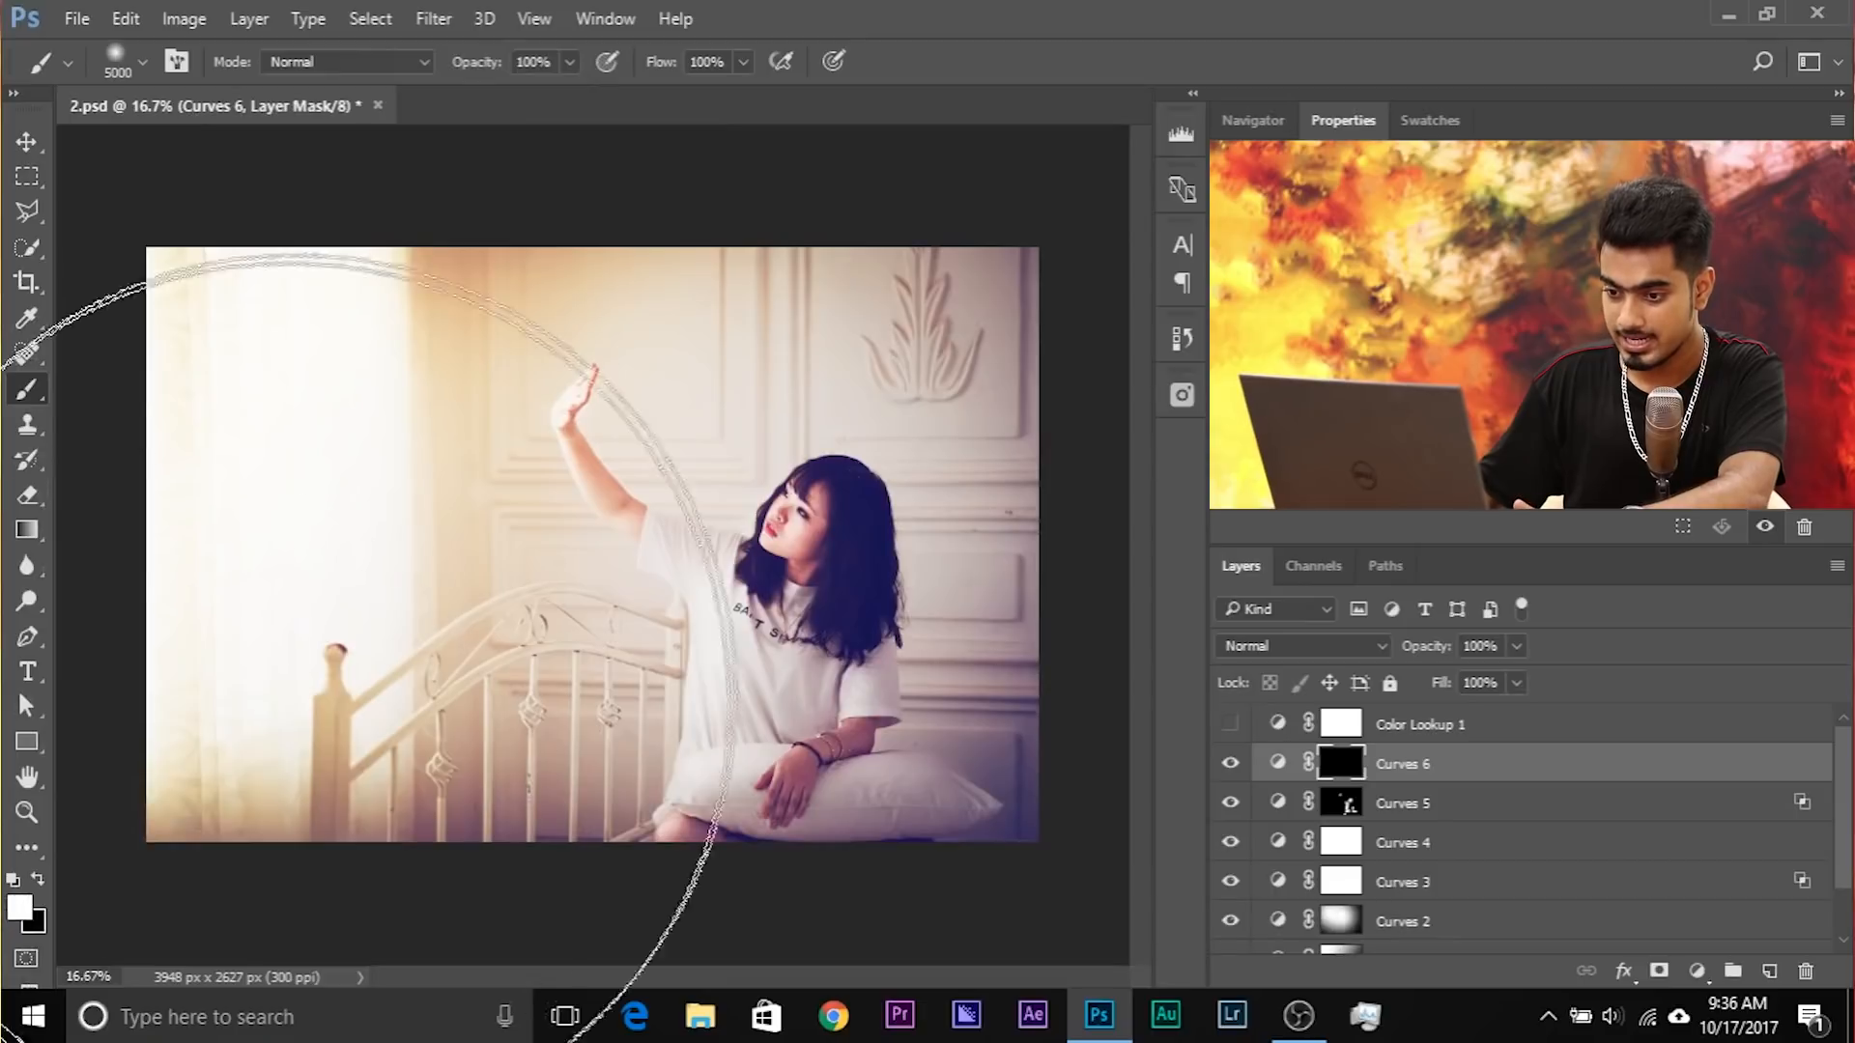
pyautogui.moveTo(525, 425)
pyautogui.mouseDown()
pyautogui.moveTo(580, 435)
pyautogui.moveTo(550, 434)
pyautogui.moveTo(621, 414)
pyautogui.moveTo(582, 394)
pyautogui.mouseUp()
pyautogui.moveTo(539, 515); pyautogui.dragTo(469, 515)
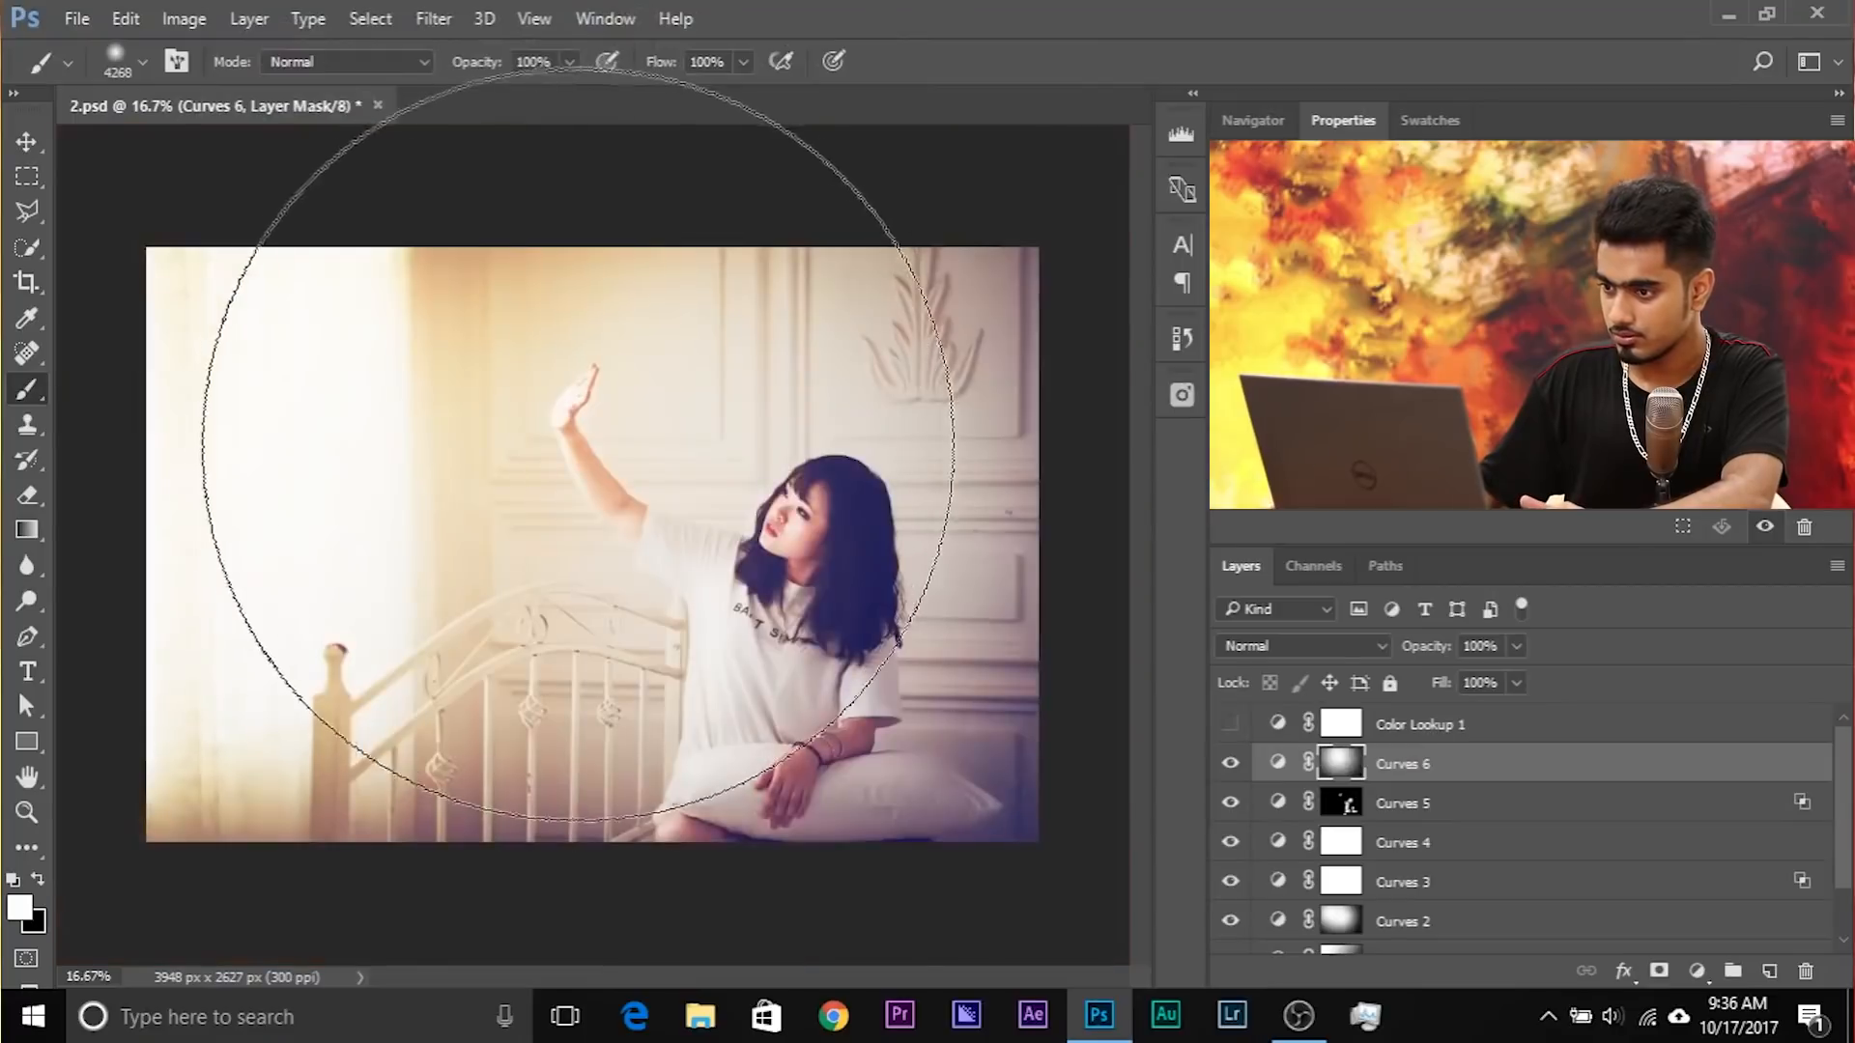
# Step: Fine-tune the RGB midtone point of the Curves 6 adjustment
pyautogui.click(1278, 763)
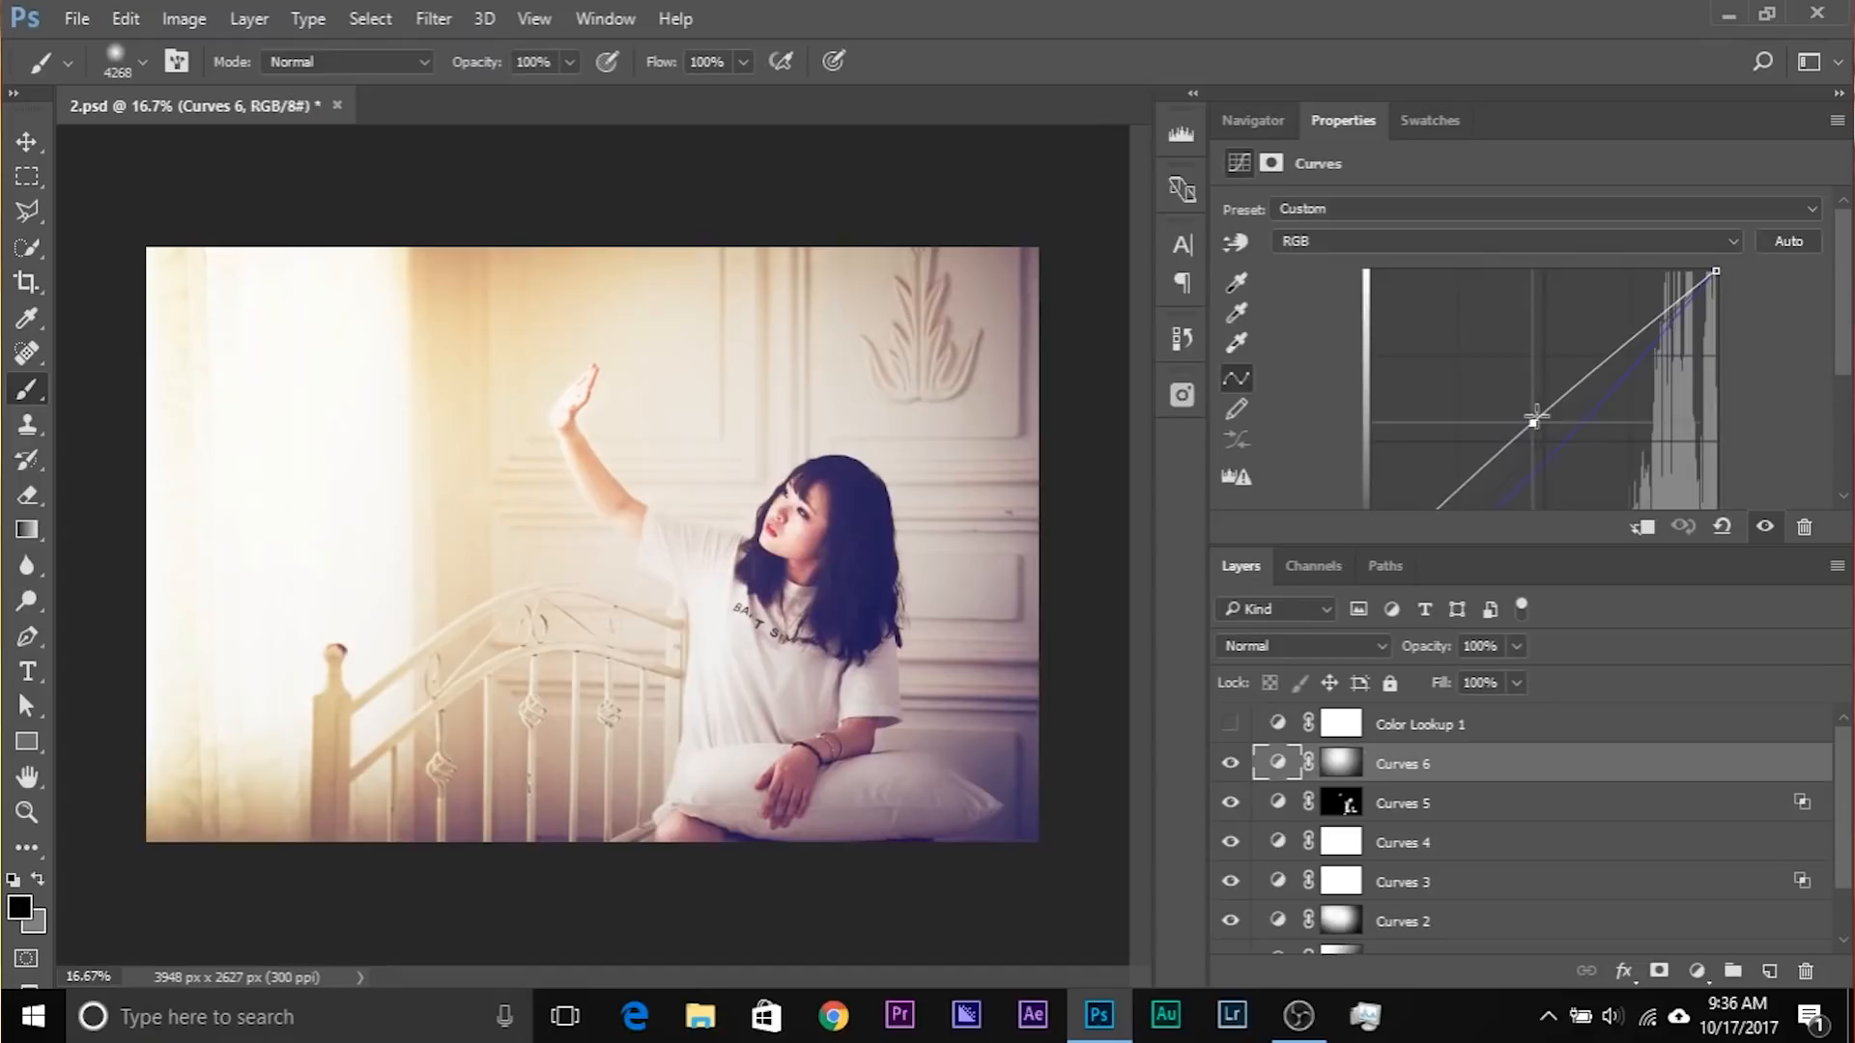
pyautogui.hotkey('ctrl', '+')
pyautogui.hotkey('ctrl', '+')
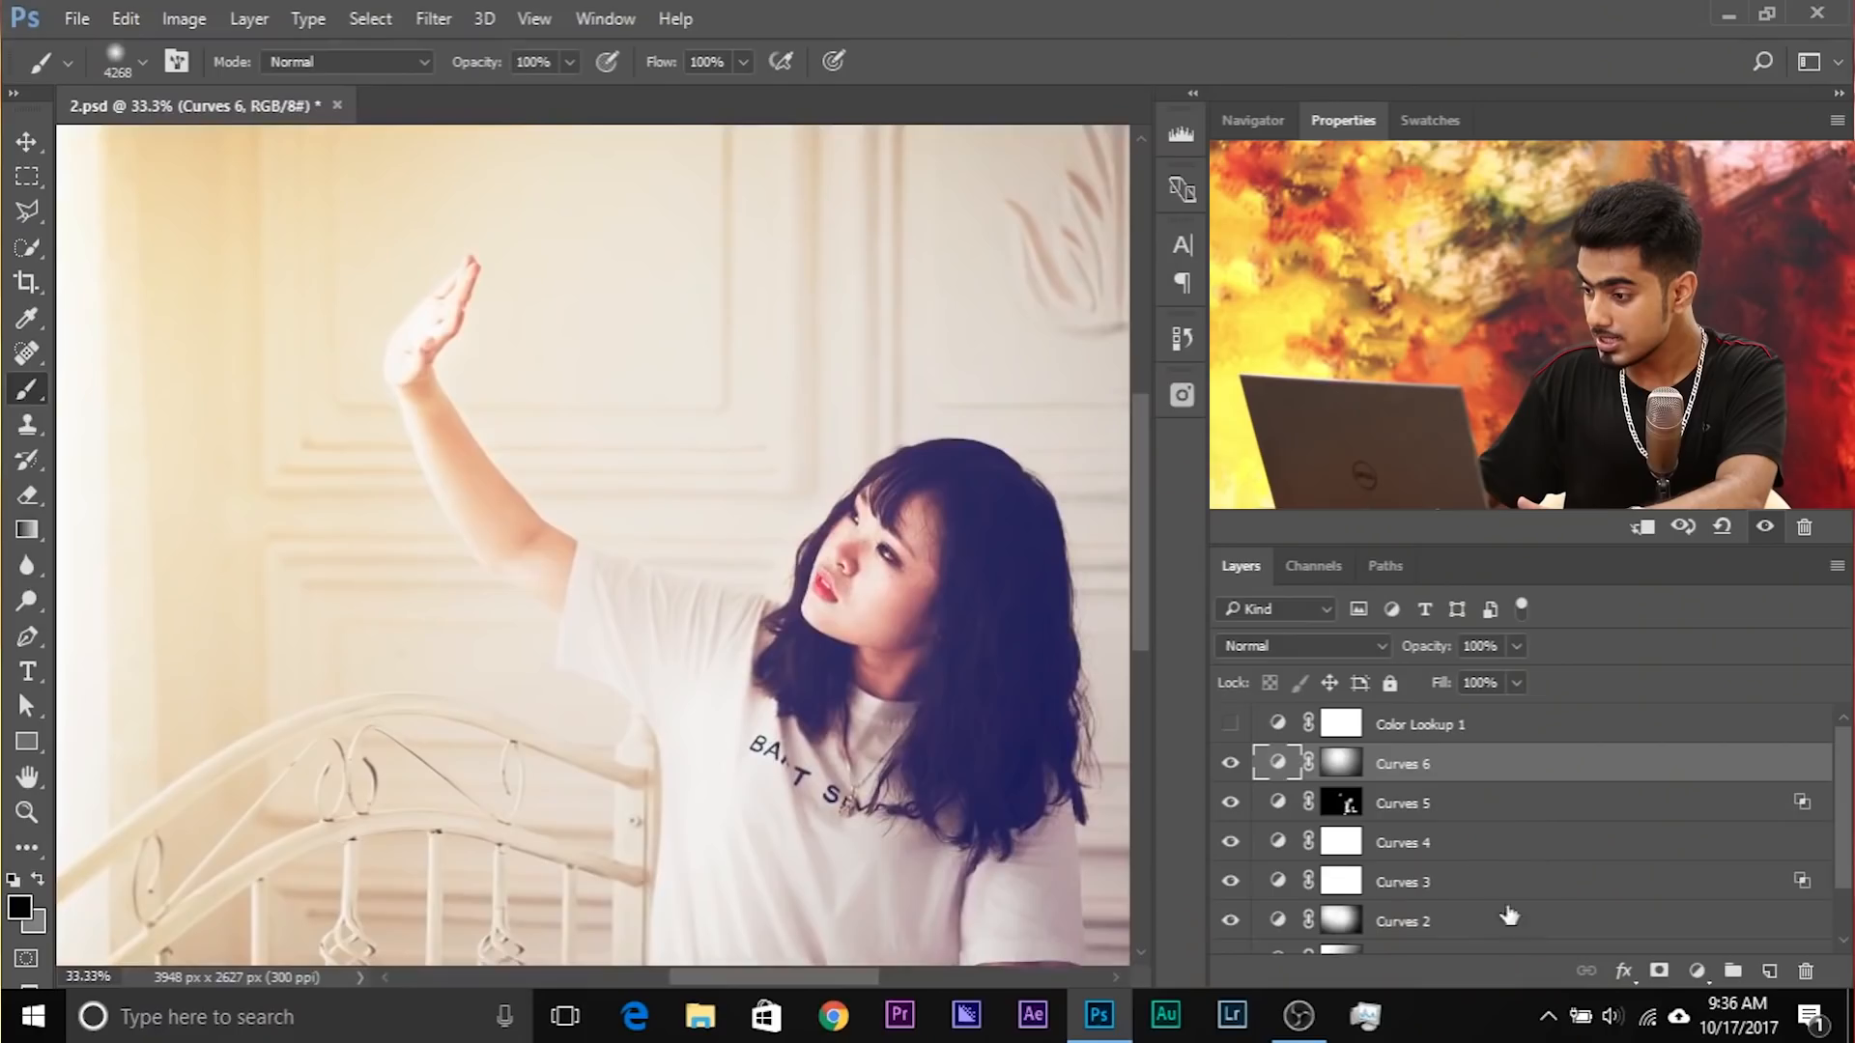
# Step: Put the Curves 6 layer into its own group and add a white layer mask to that group
pyautogui.click(1339, 768)
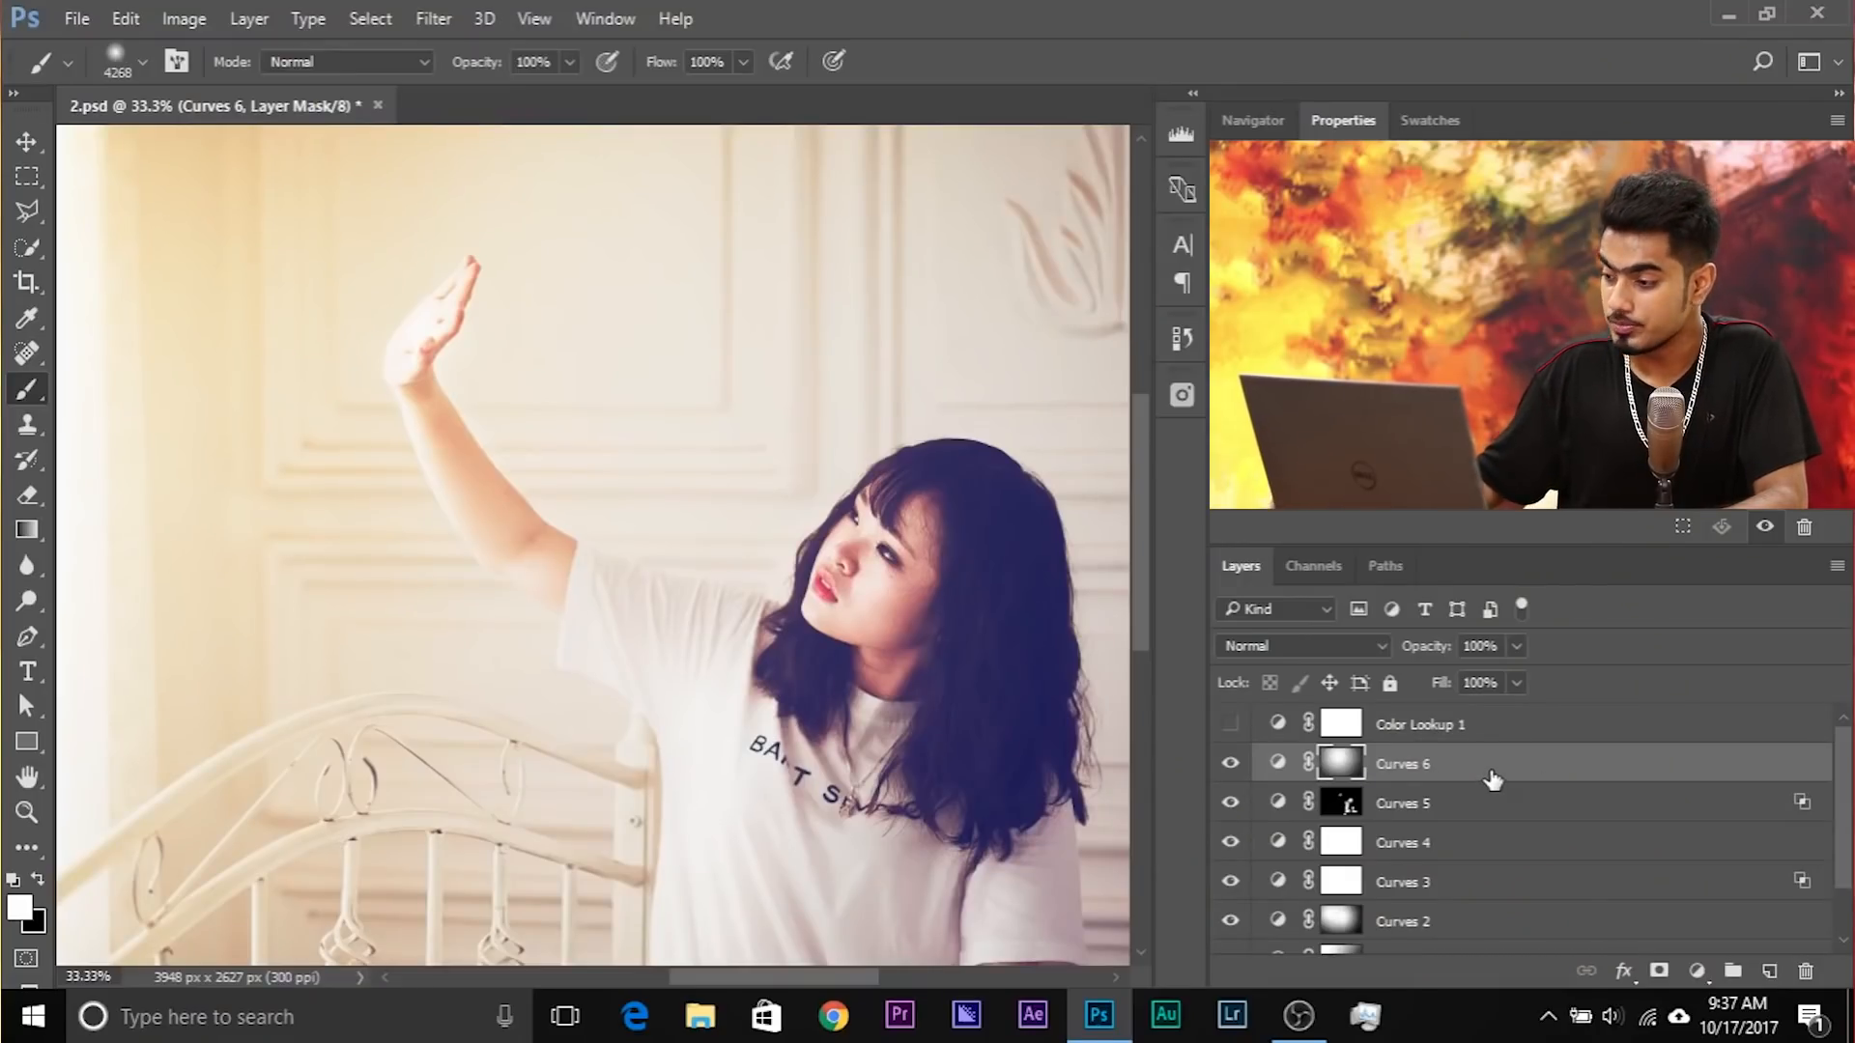
pyautogui.click(1473, 772)
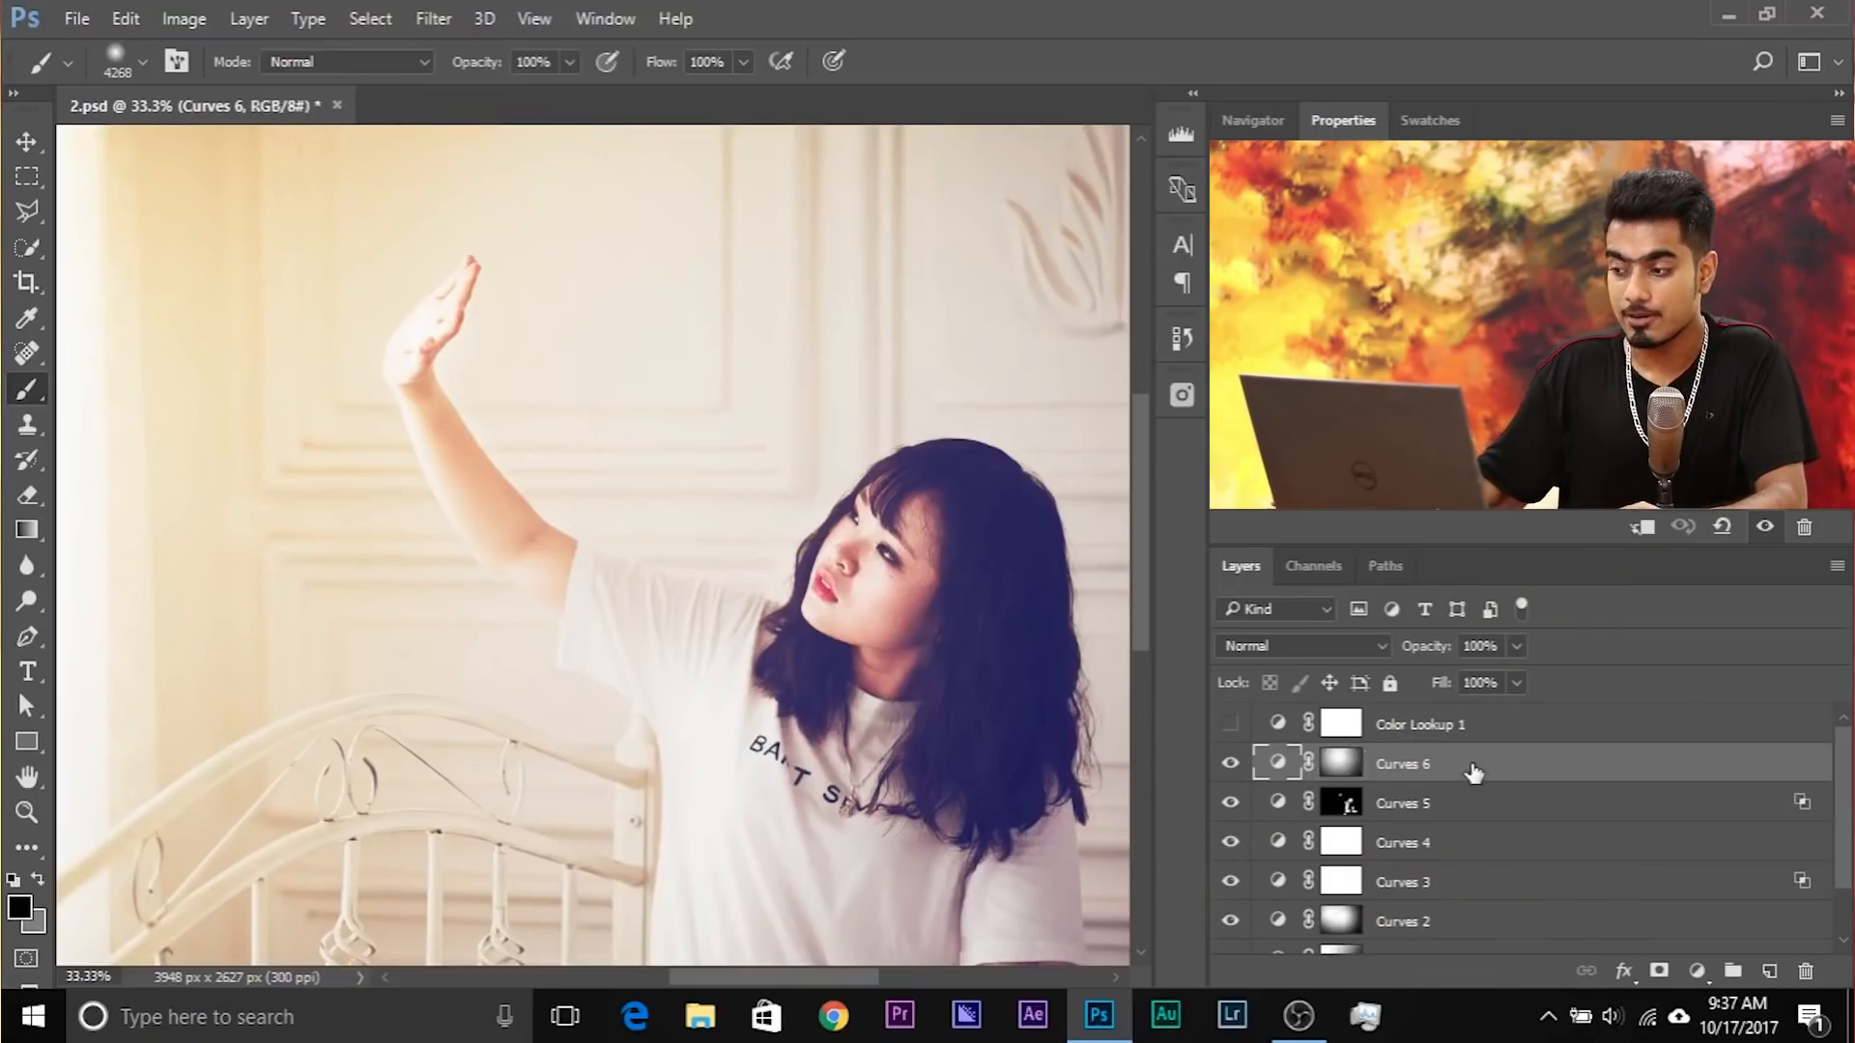
pyautogui.hotkey('ctrl', 'g')
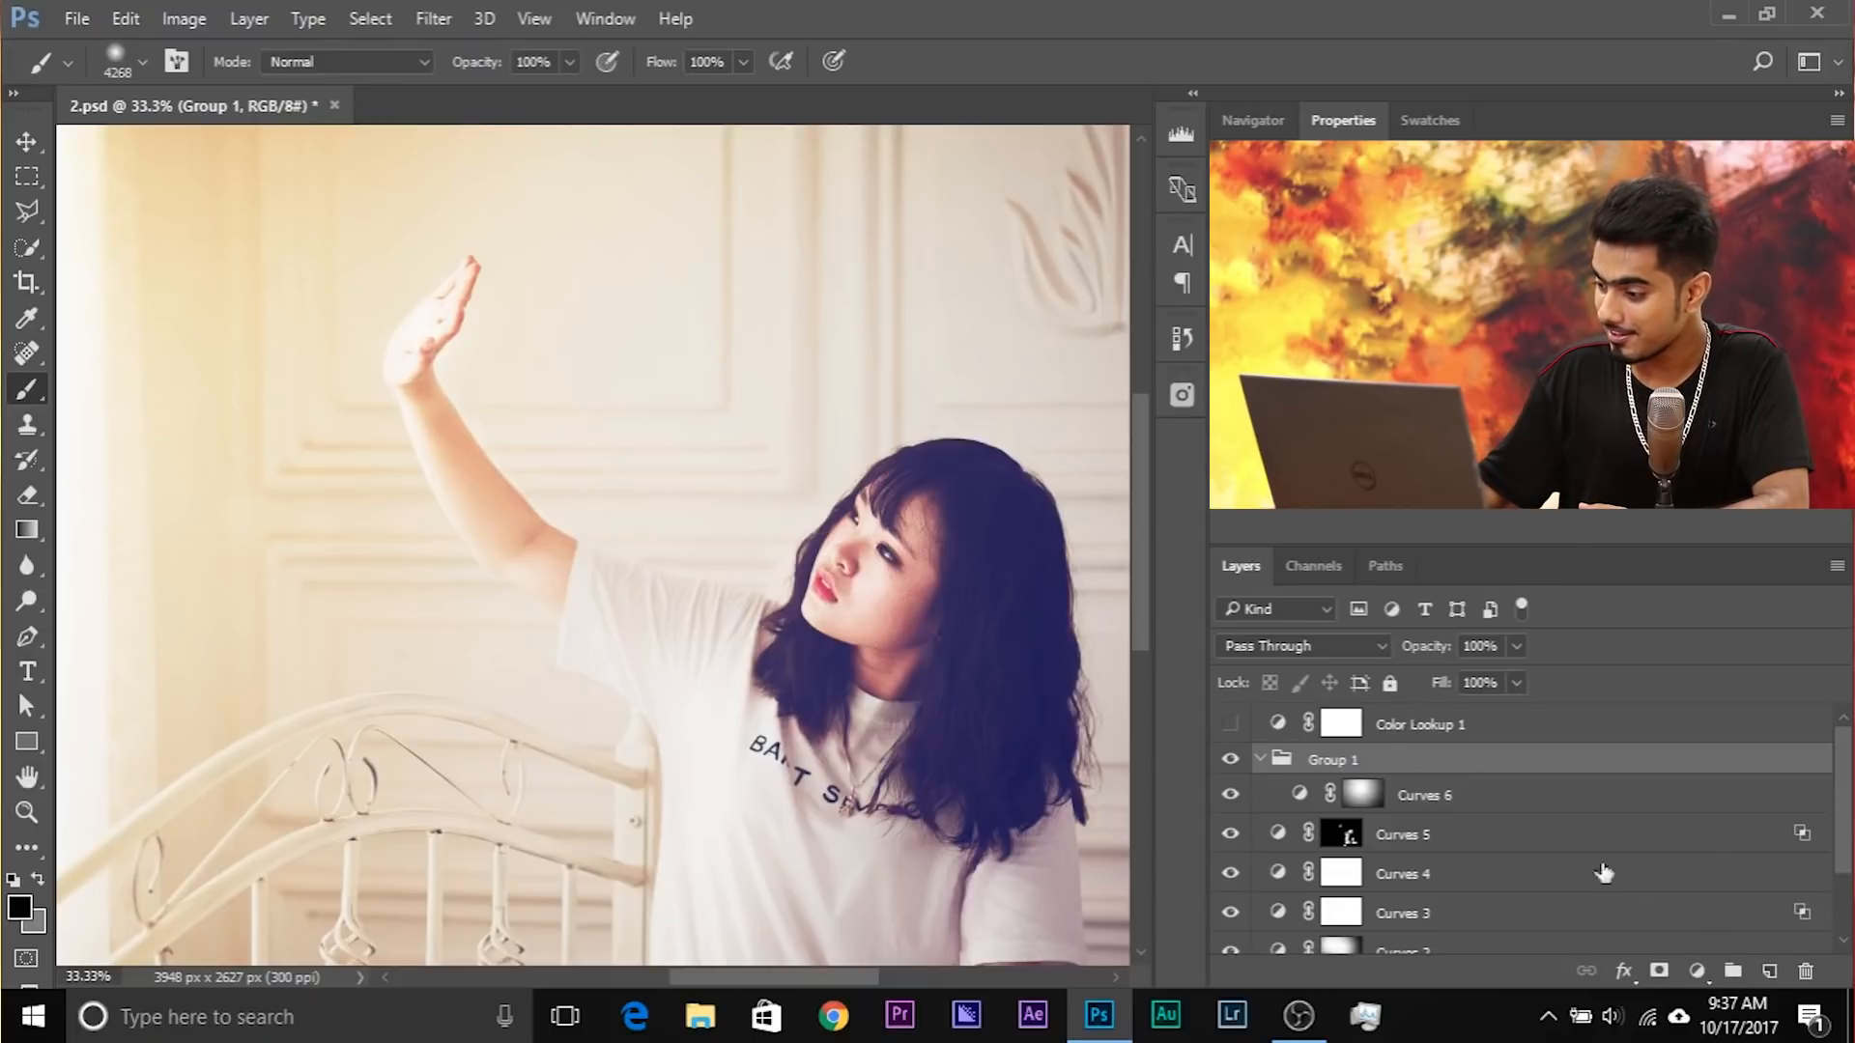
pyautogui.click(1658, 971)
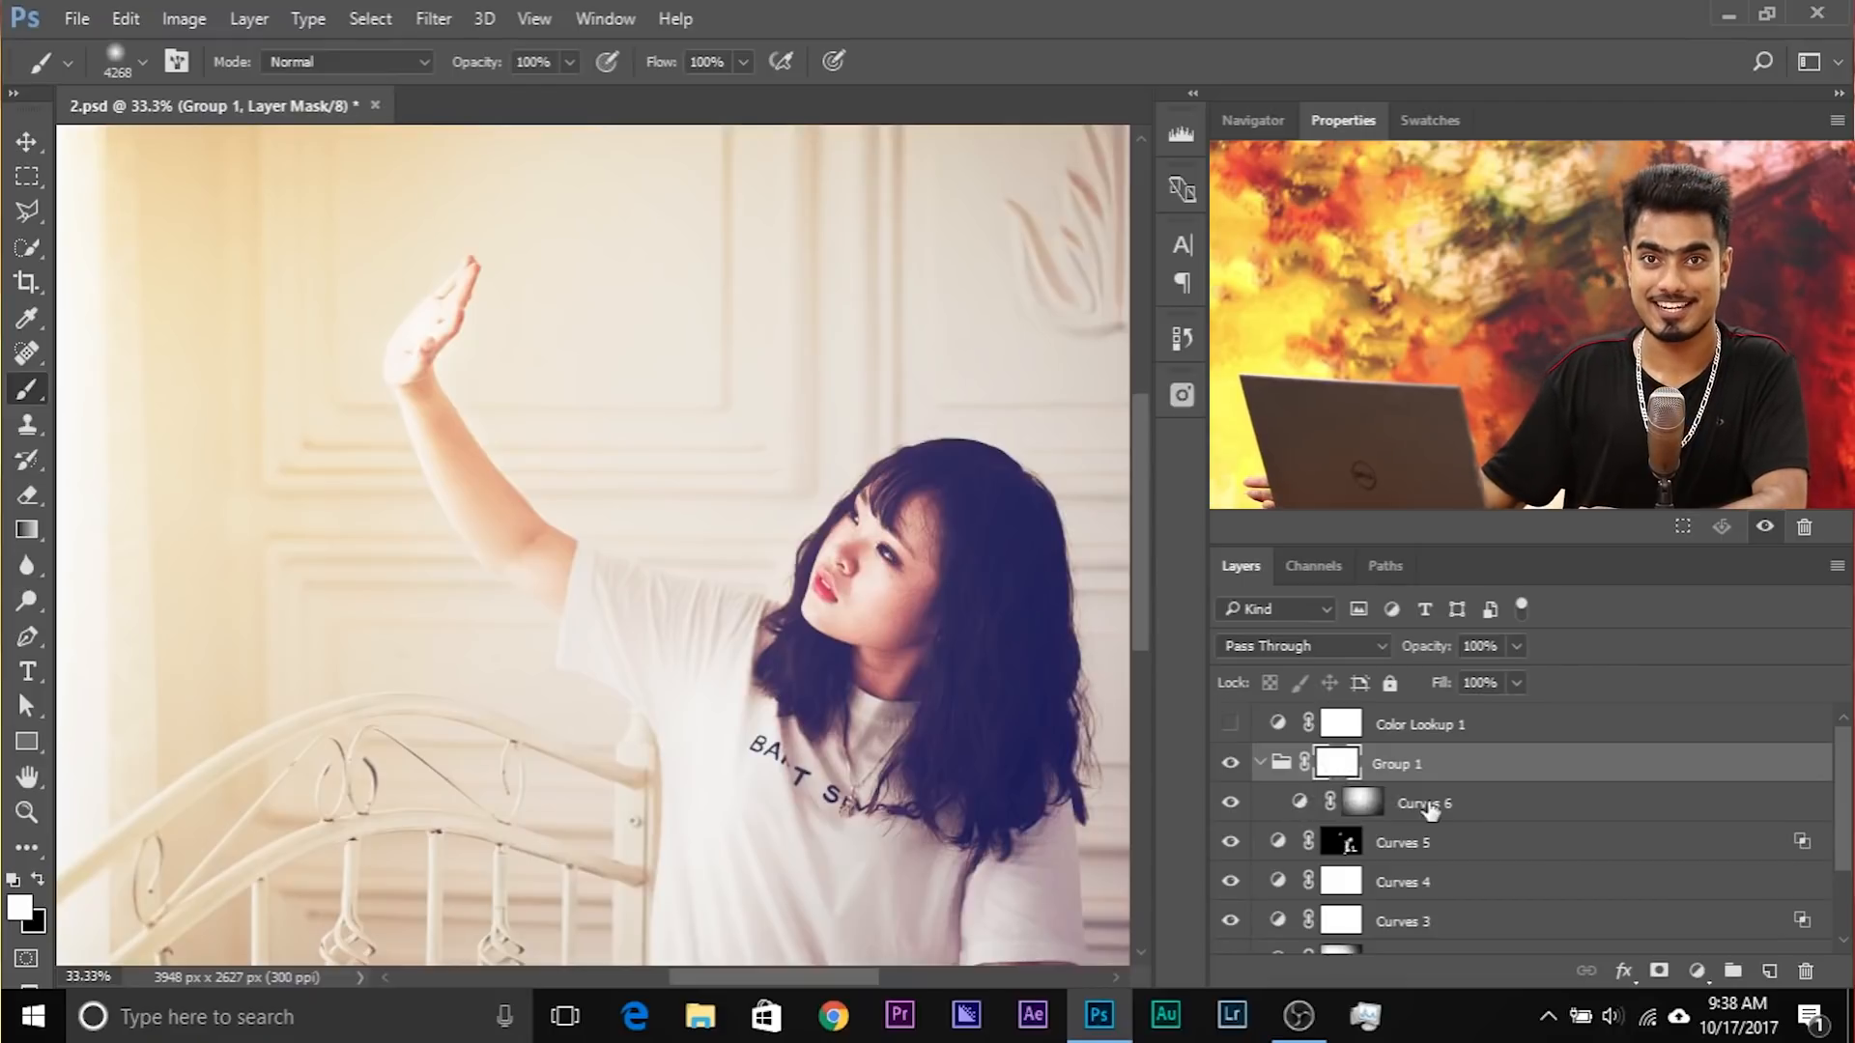
# Step: With the Group 1 mask active, draw a polygonal lasso selection widening from the raised hand across the face to the photo's right edge
pyautogui.click(1363, 802)
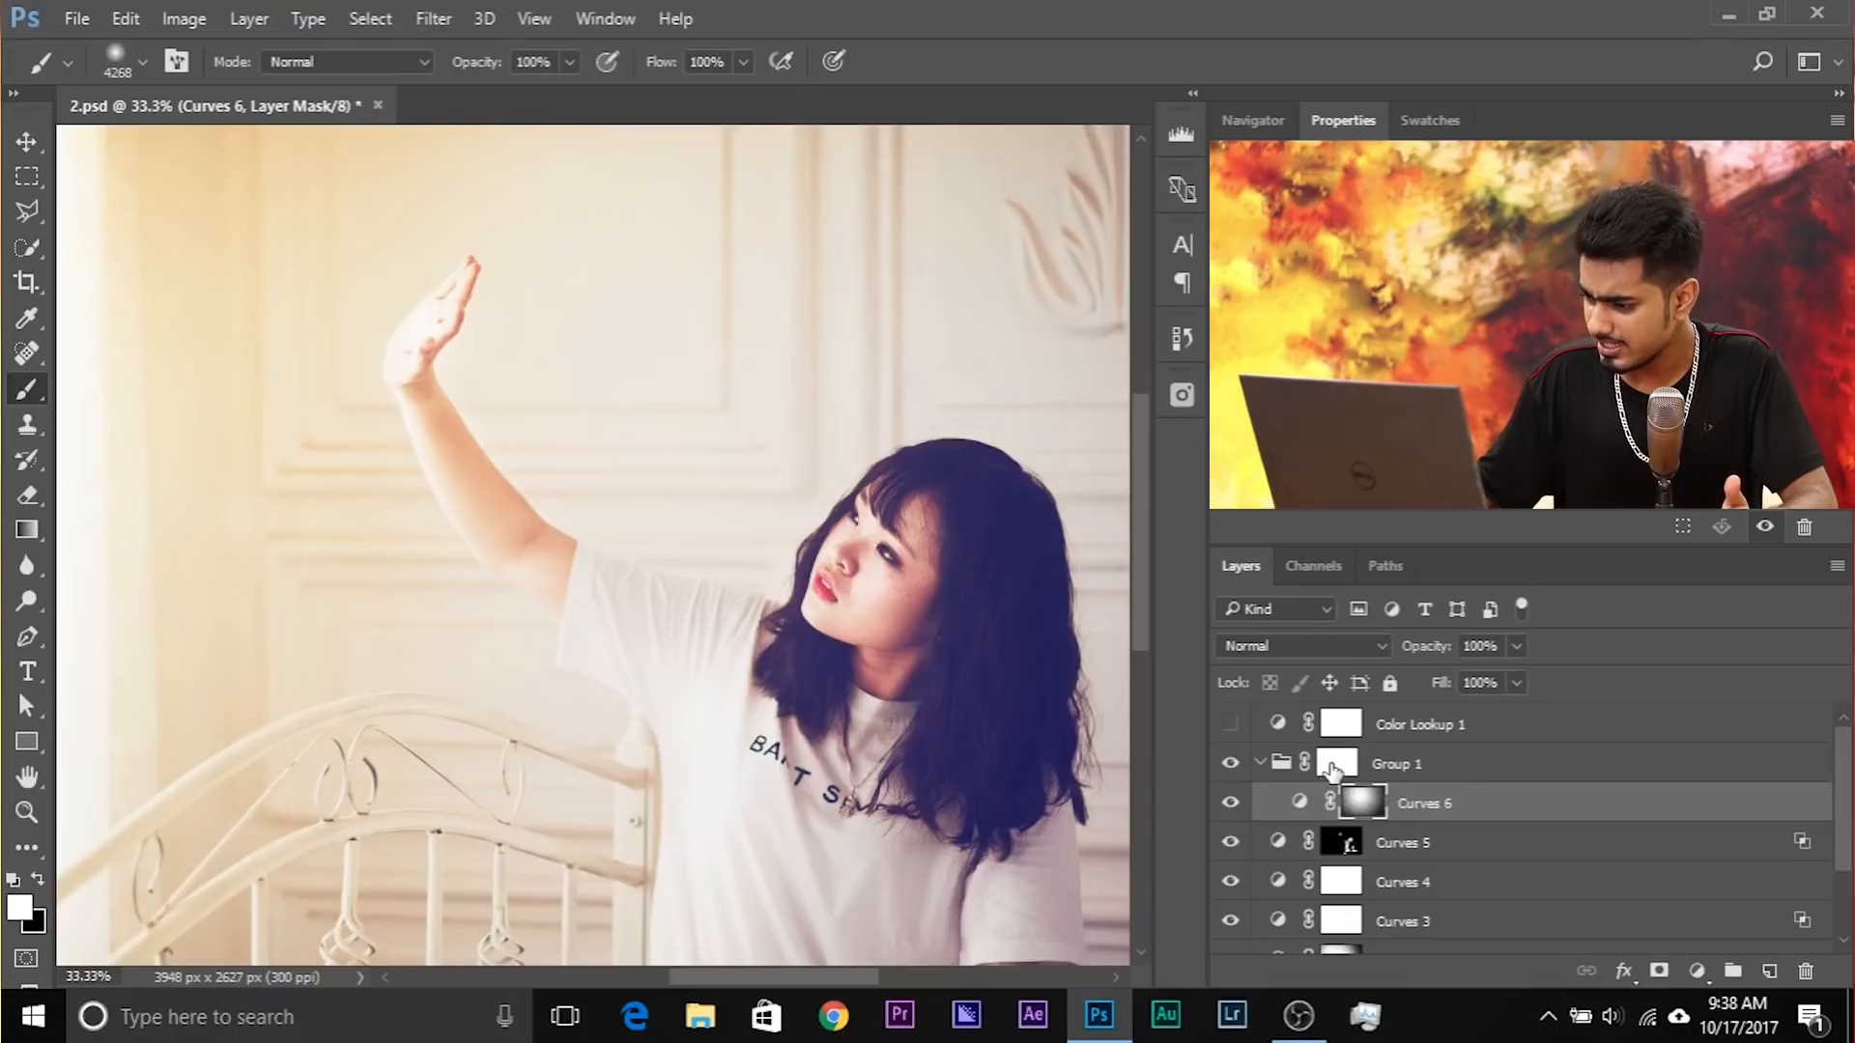
pyautogui.click(1333, 770)
pyautogui.moveTo(626, 447)
pyautogui.mouseDown()
pyautogui.moveTo(356, 402)
pyautogui.moveTo(69, 314)
pyautogui.mouseUp()
pyautogui.rightClick(23, 221)
pyautogui.click(135, 239)
pyautogui.moveTo(416, 338); pyautogui.dragTo(380, 368)
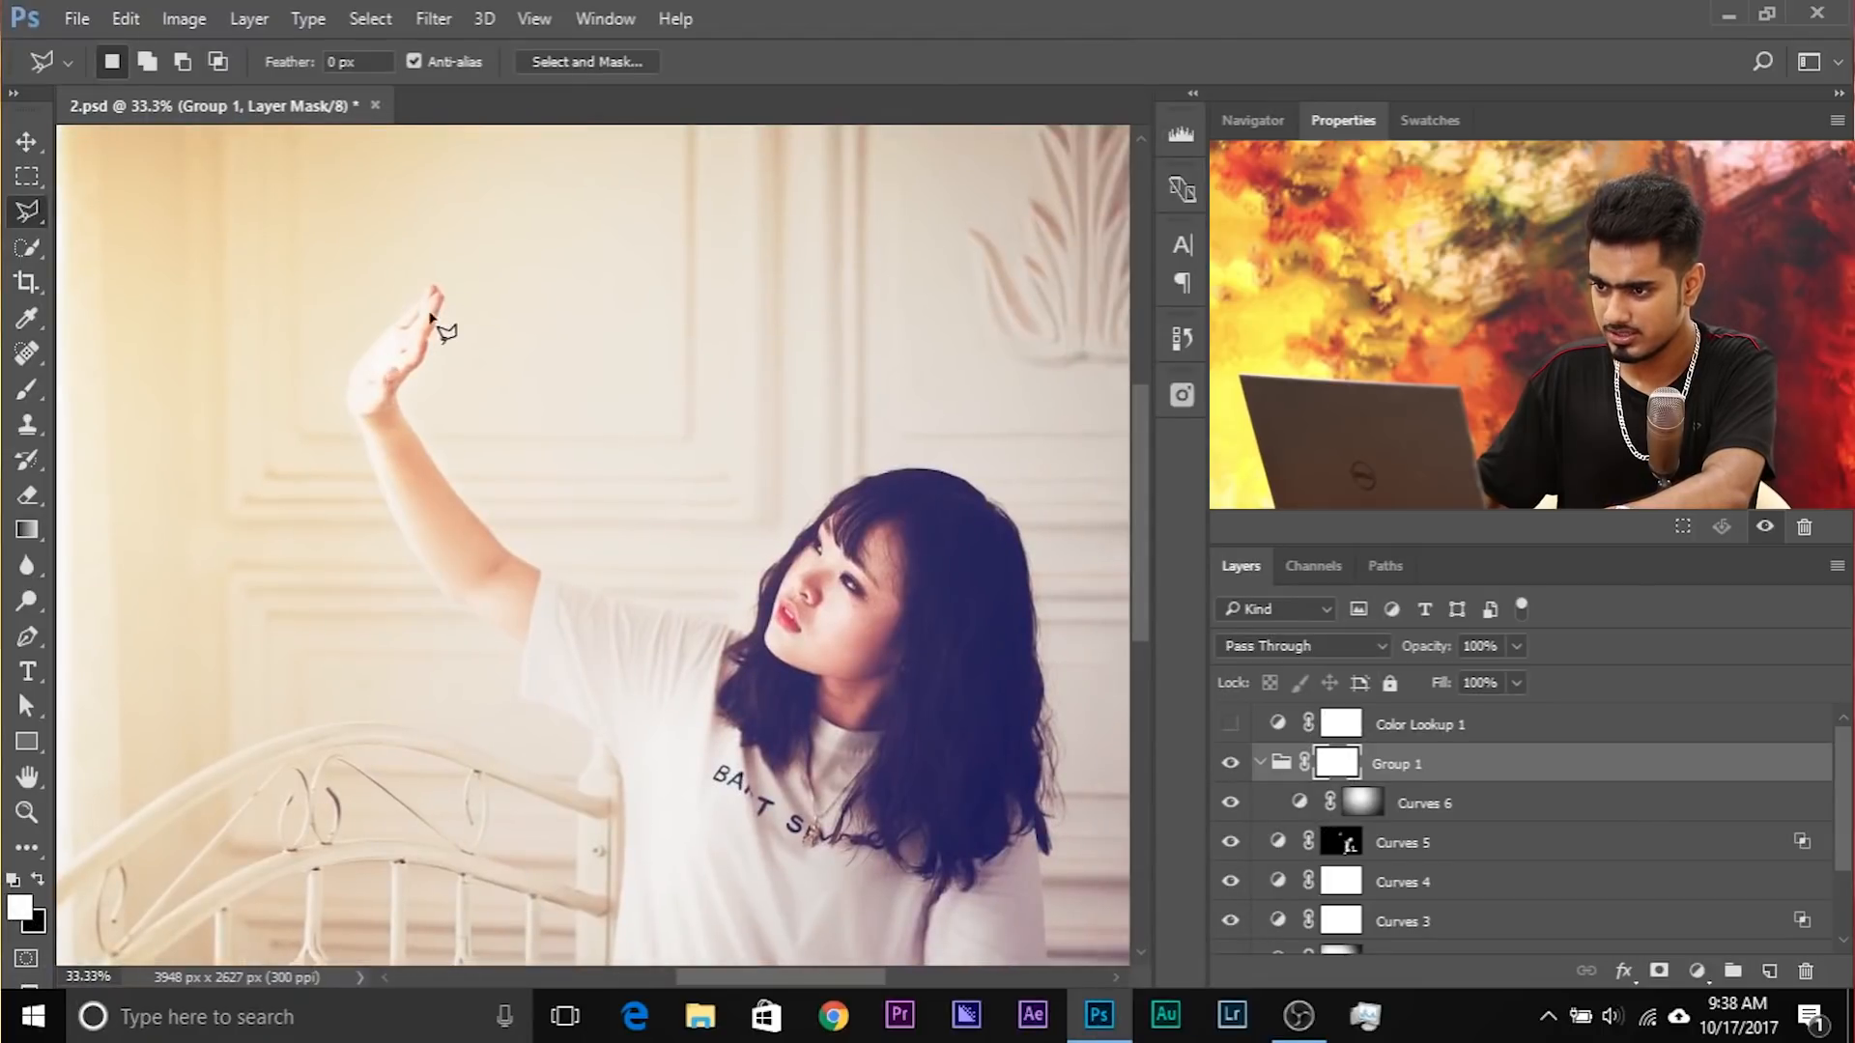
pyautogui.click(367, 410)
pyautogui.scroll(-2, 368, 411)
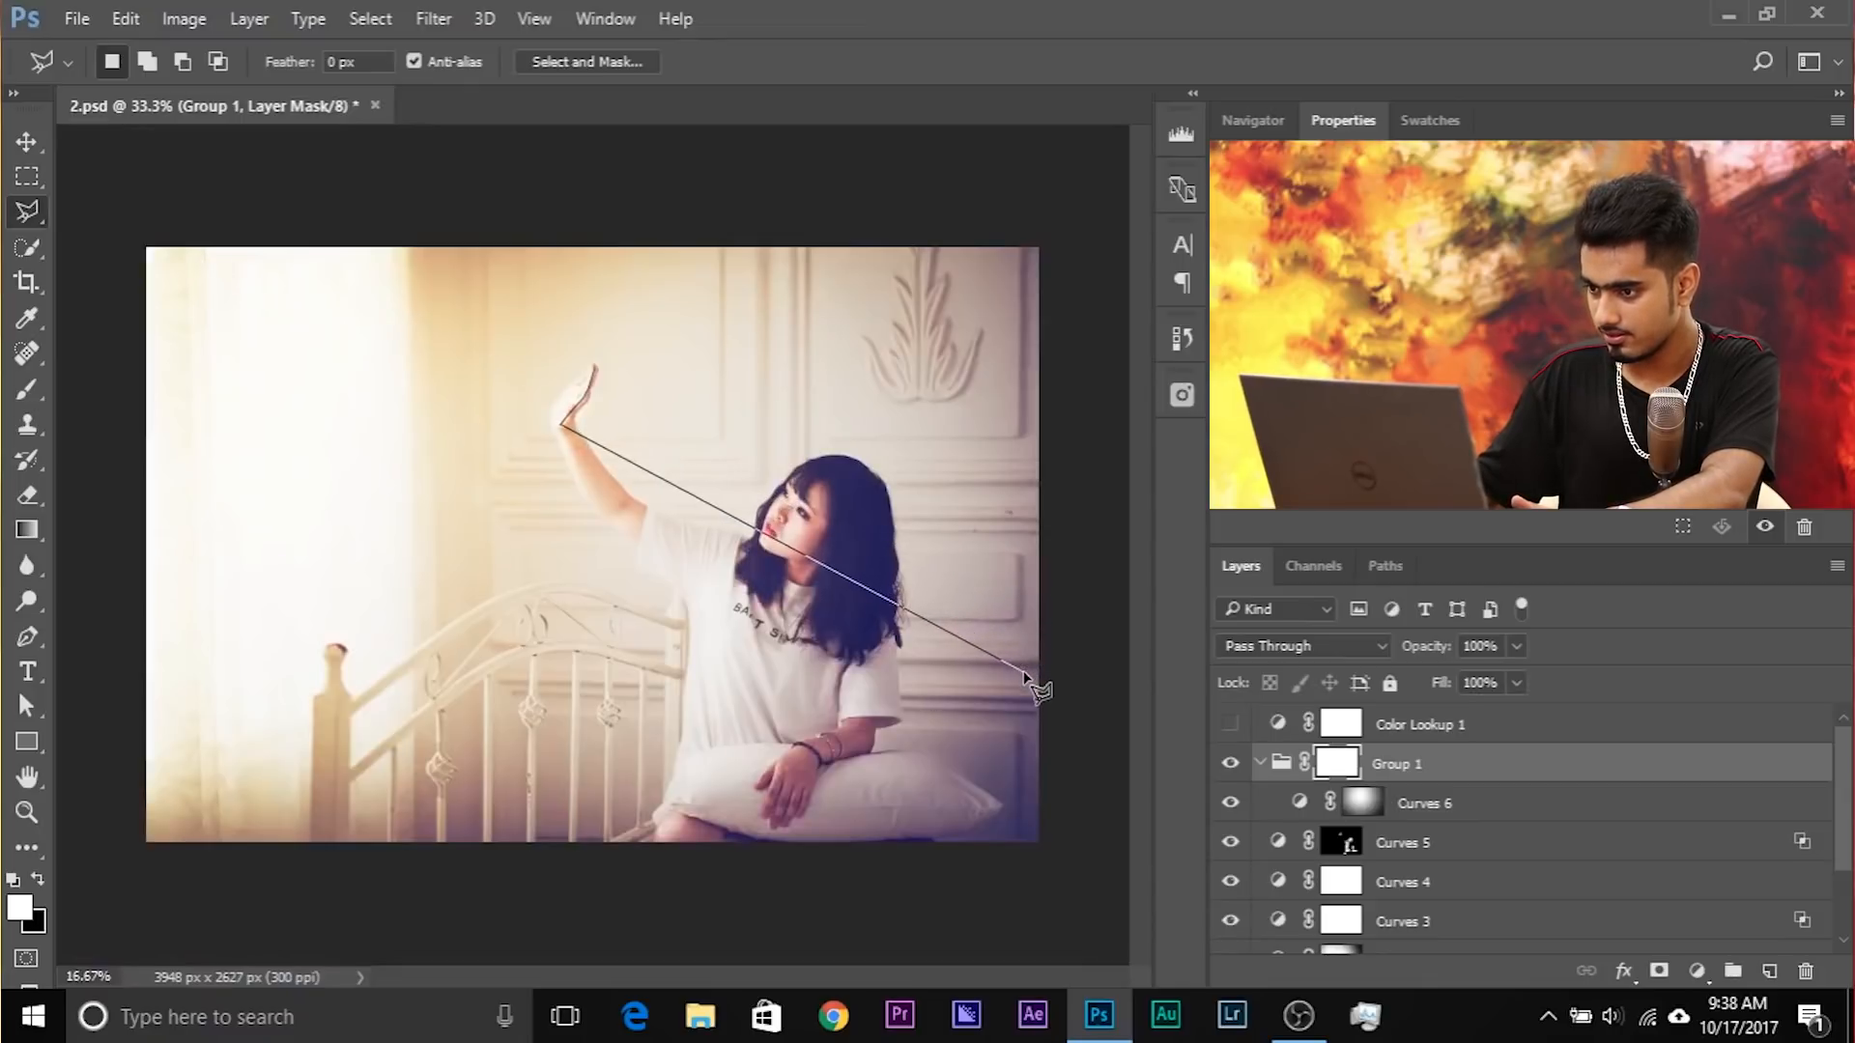
pyautogui.click(1056, 708)
pyautogui.click(1051, 498)
pyautogui.click(596, 373)
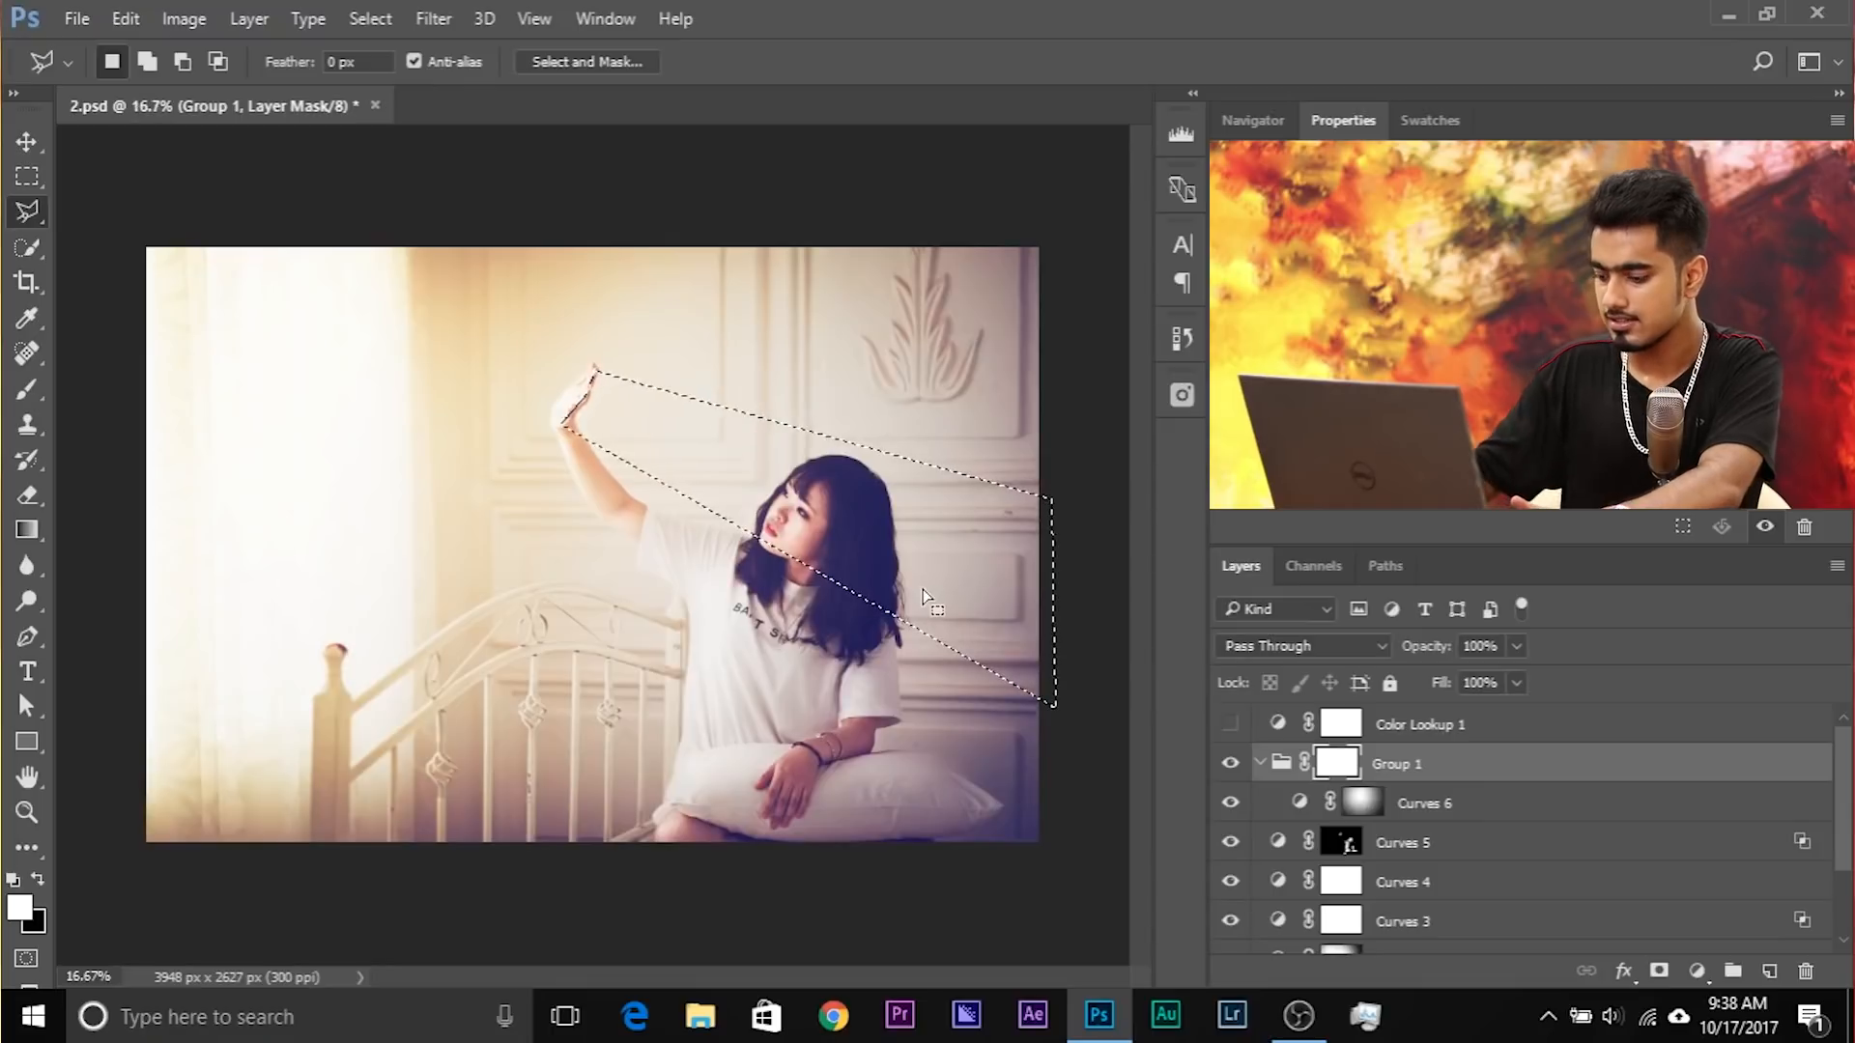
# Step: Fill the shadow-shaped selection with black on the Group 1 mask and deselect
pyautogui.hotkey('ctrl', '+')
pyautogui.moveTo(833, 603); pyautogui.dragTo(655, 659)
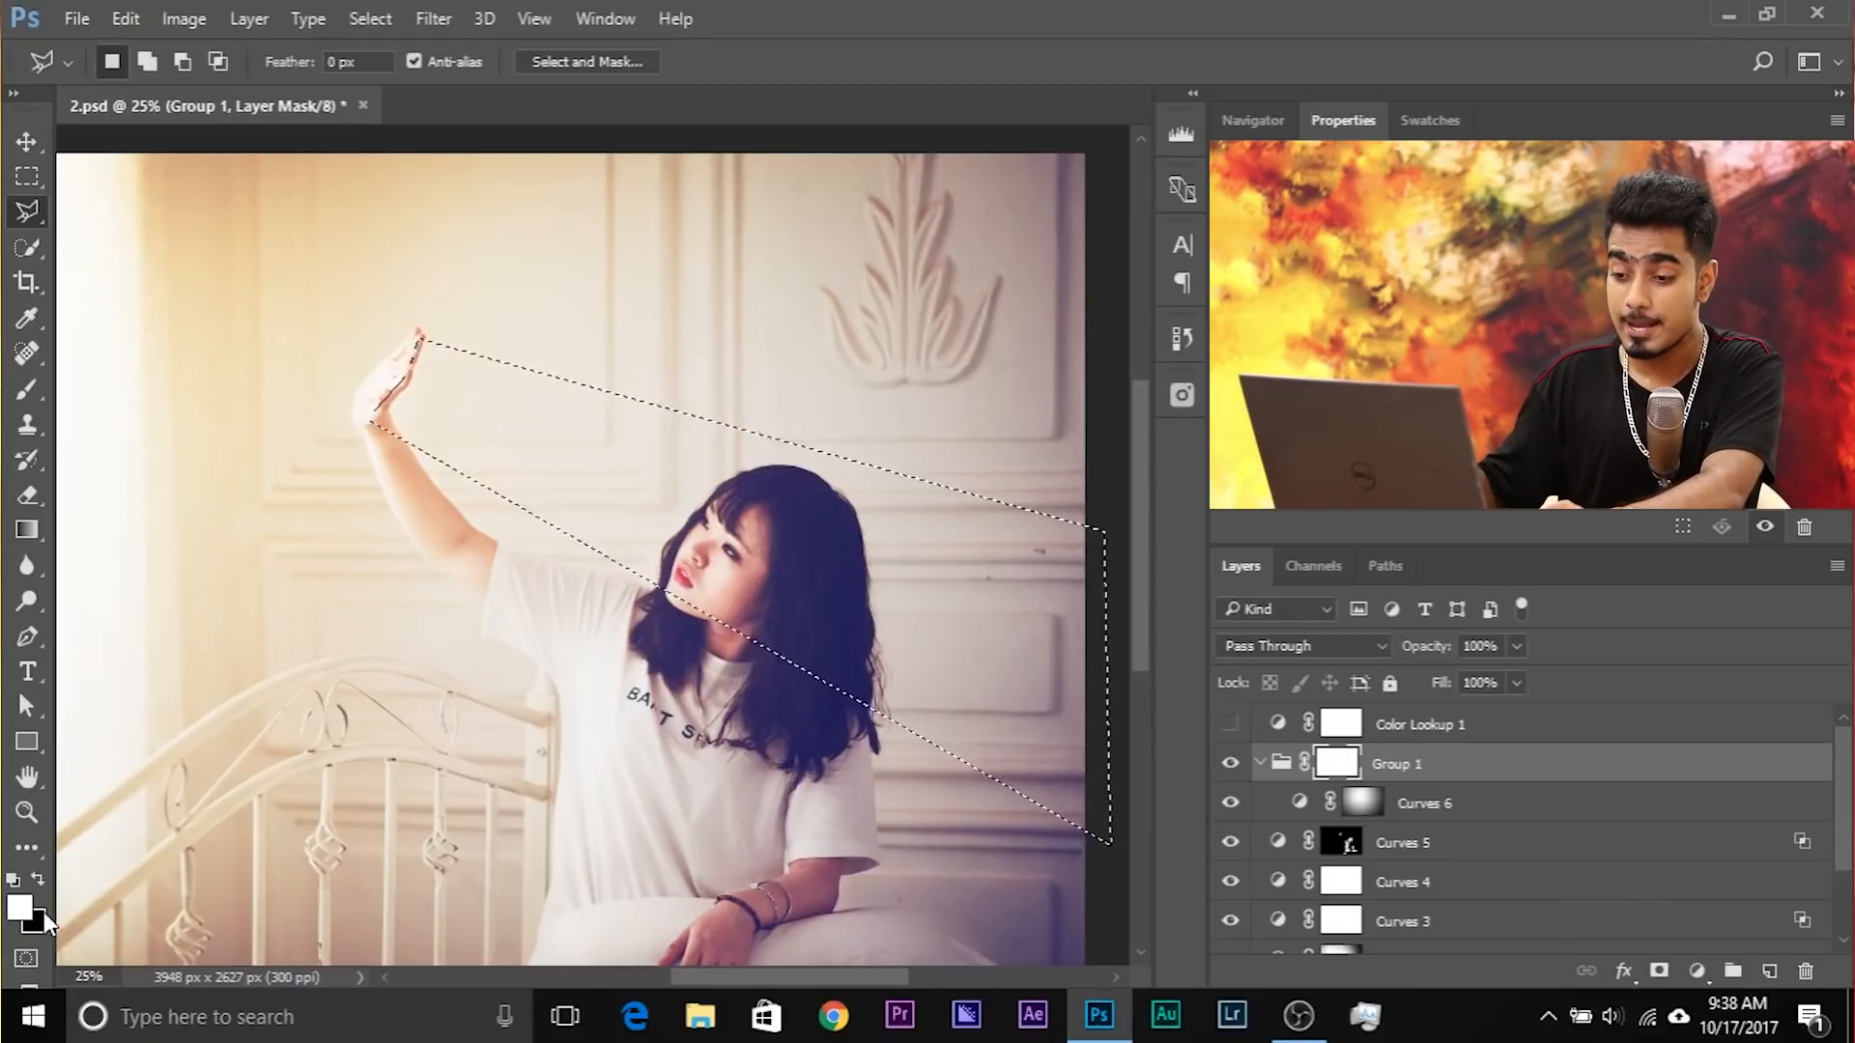
pyautogui.press('x')
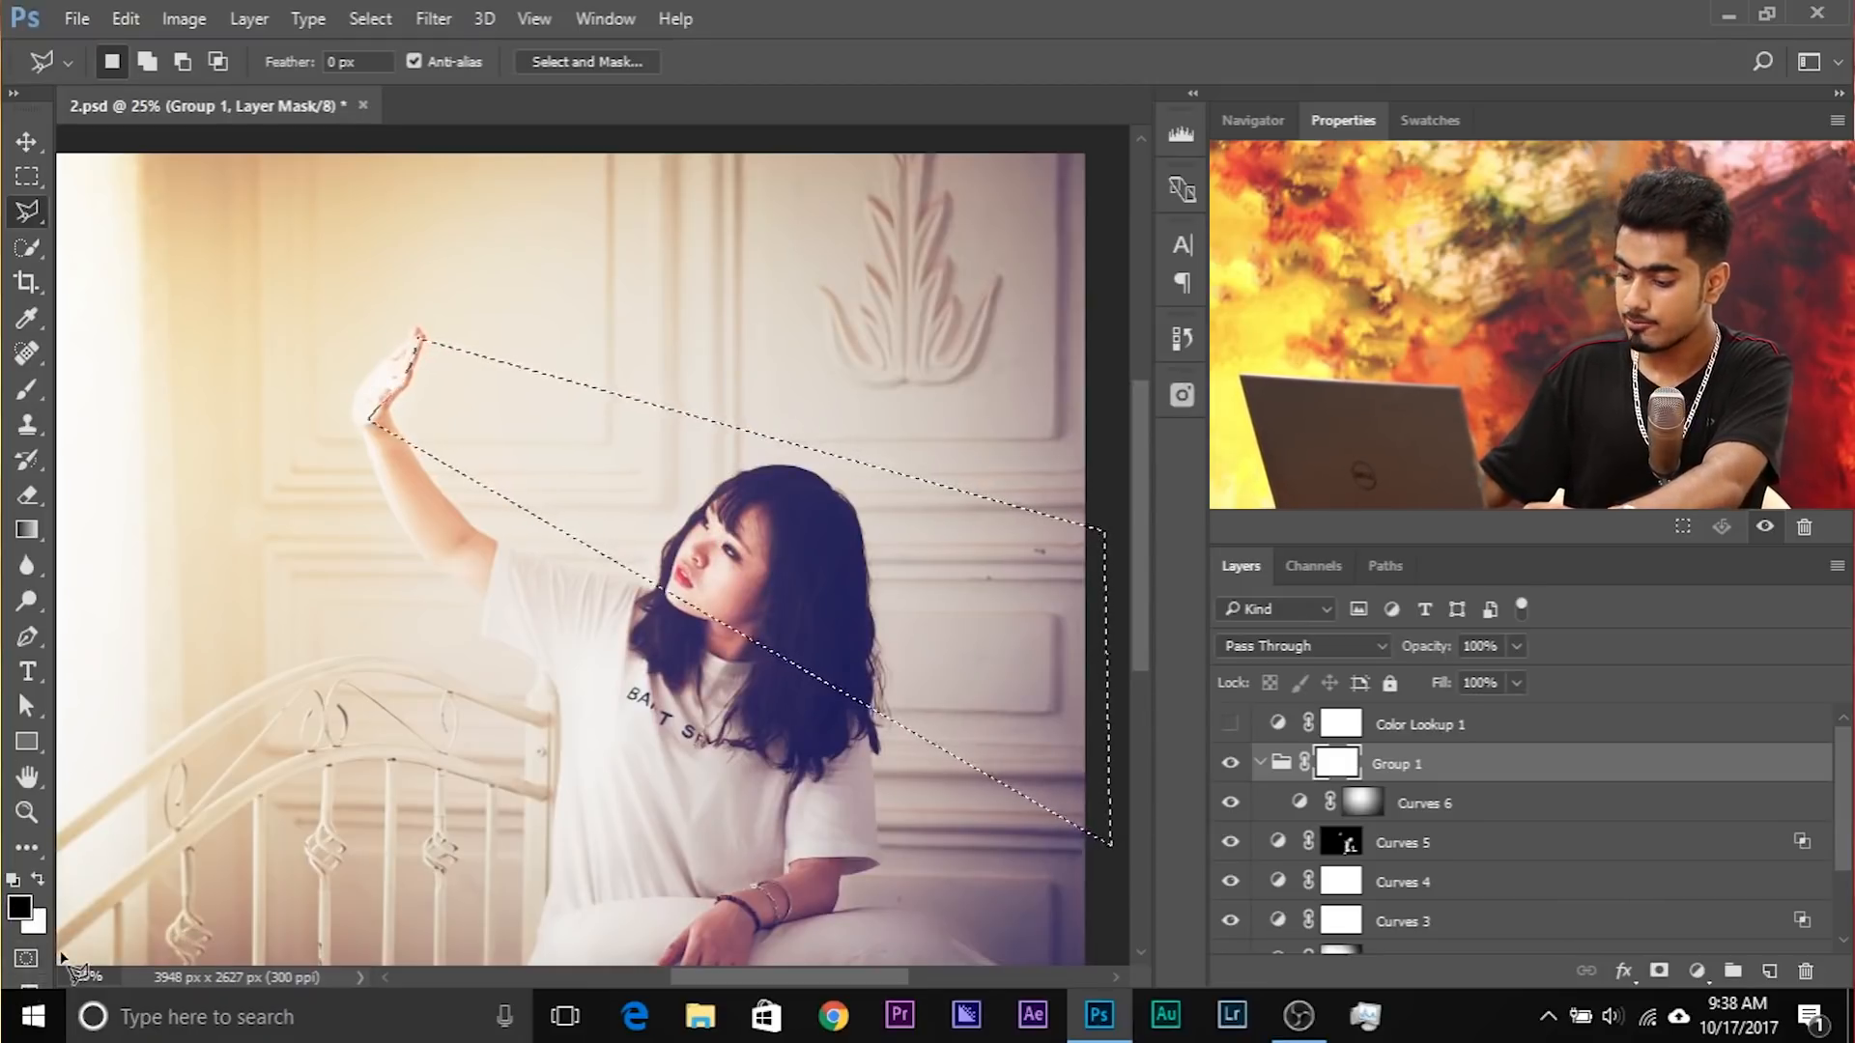
pyautogui.hotkey('alt', 'BackSpace')
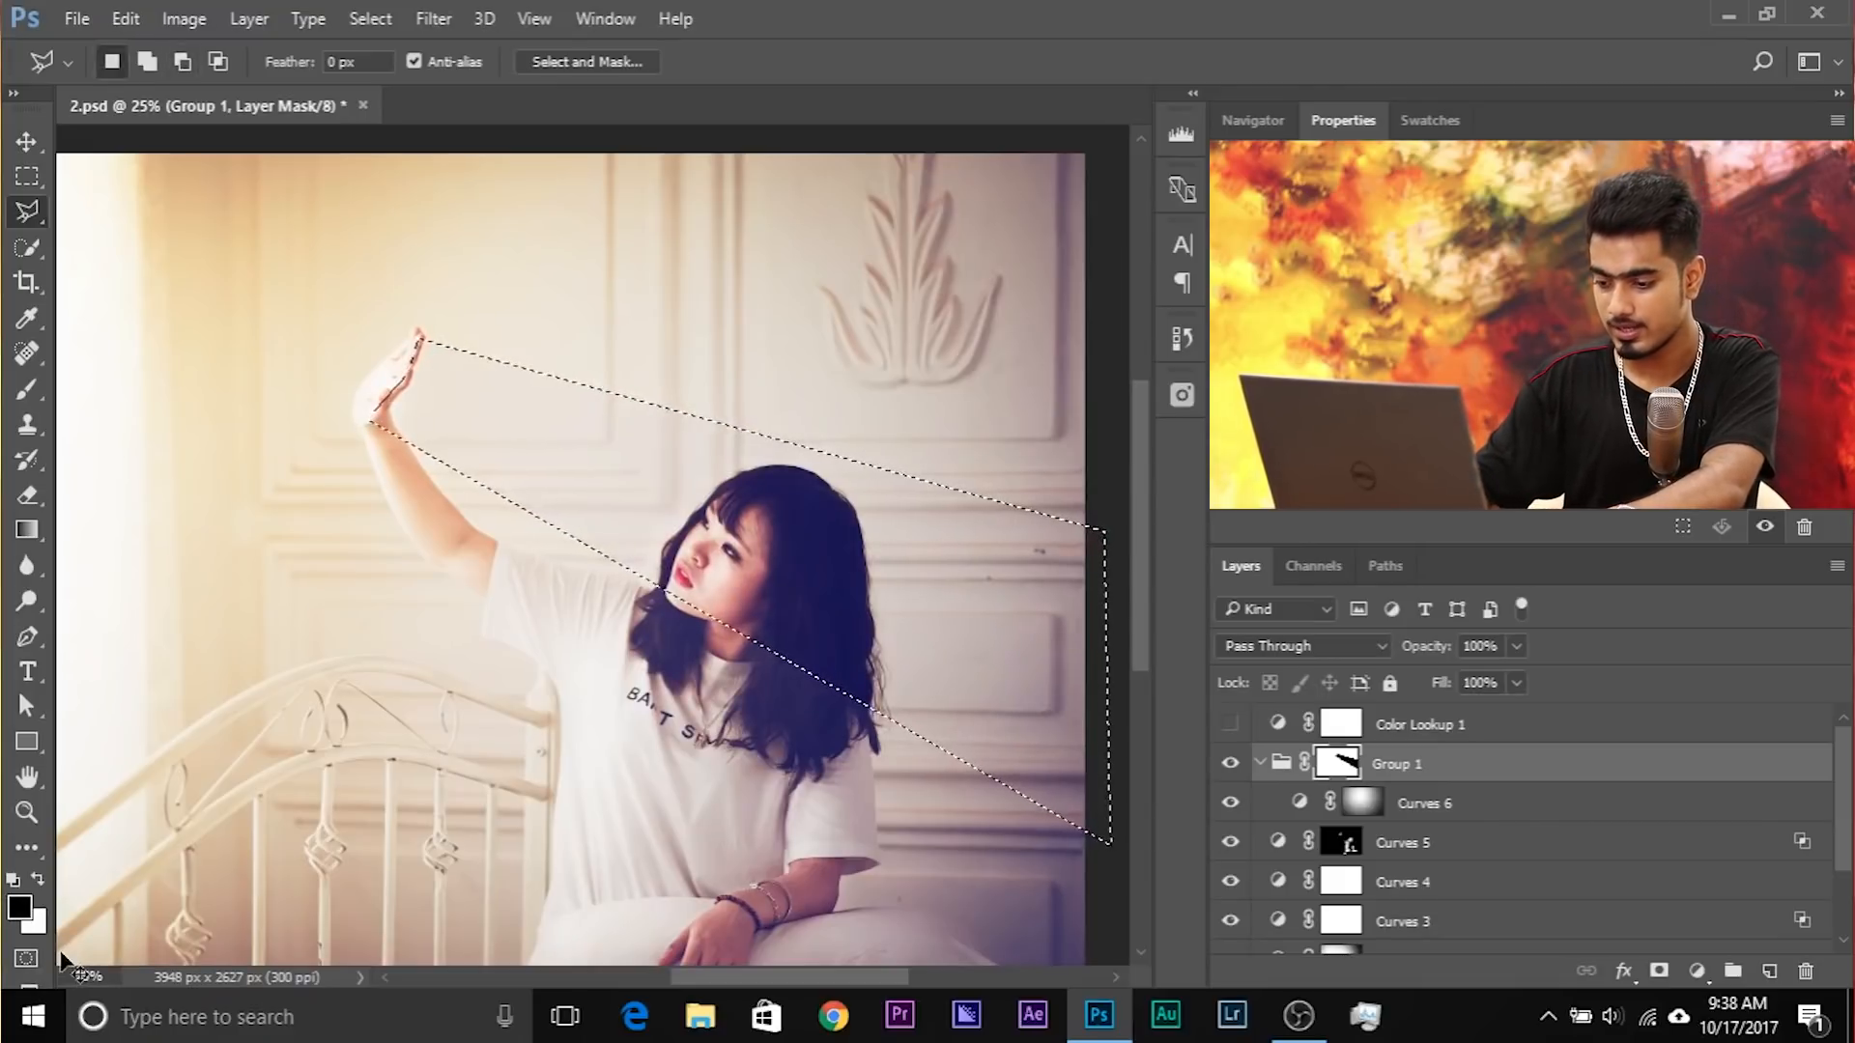
pyautogui.hotkey('ctrl', 'd')
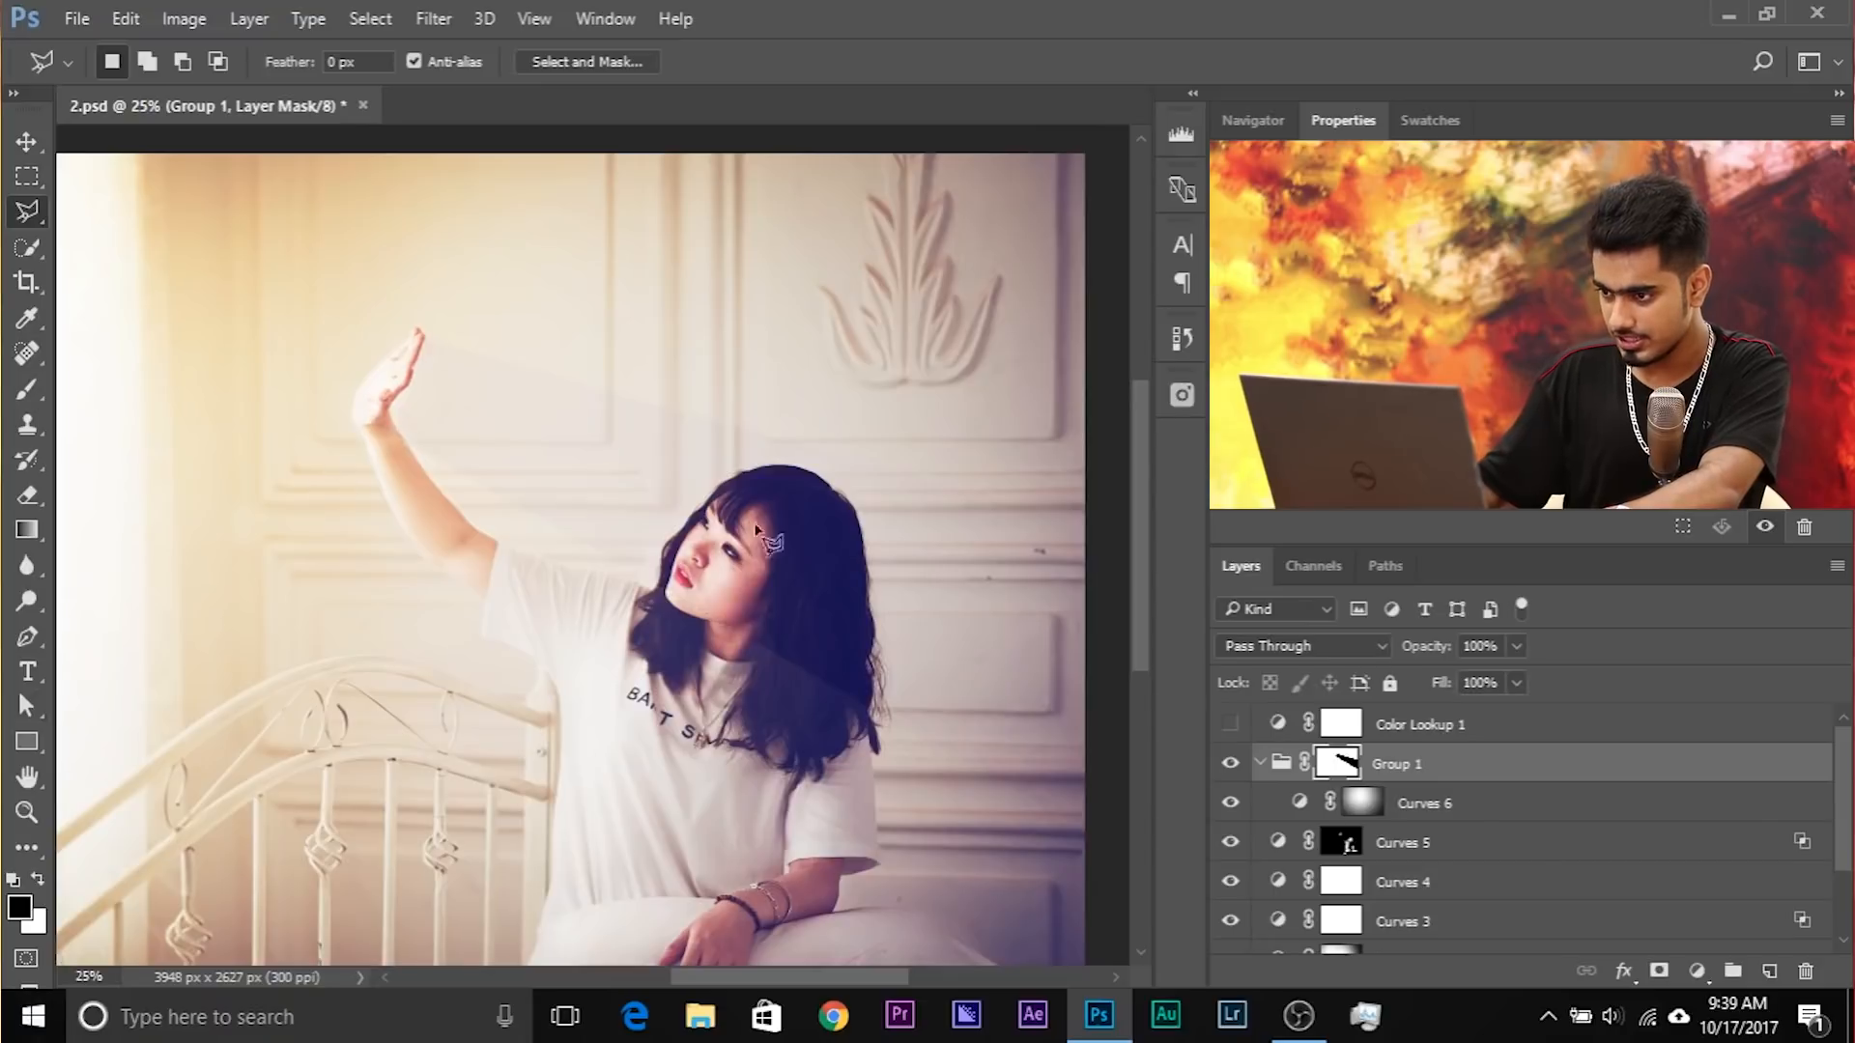
# Step: Raise the RGB midtones and slightly lift the black point of Curves 6 to strengthen the light around the hand's shadow
pyautogui.hotkey('ctrl', '-')
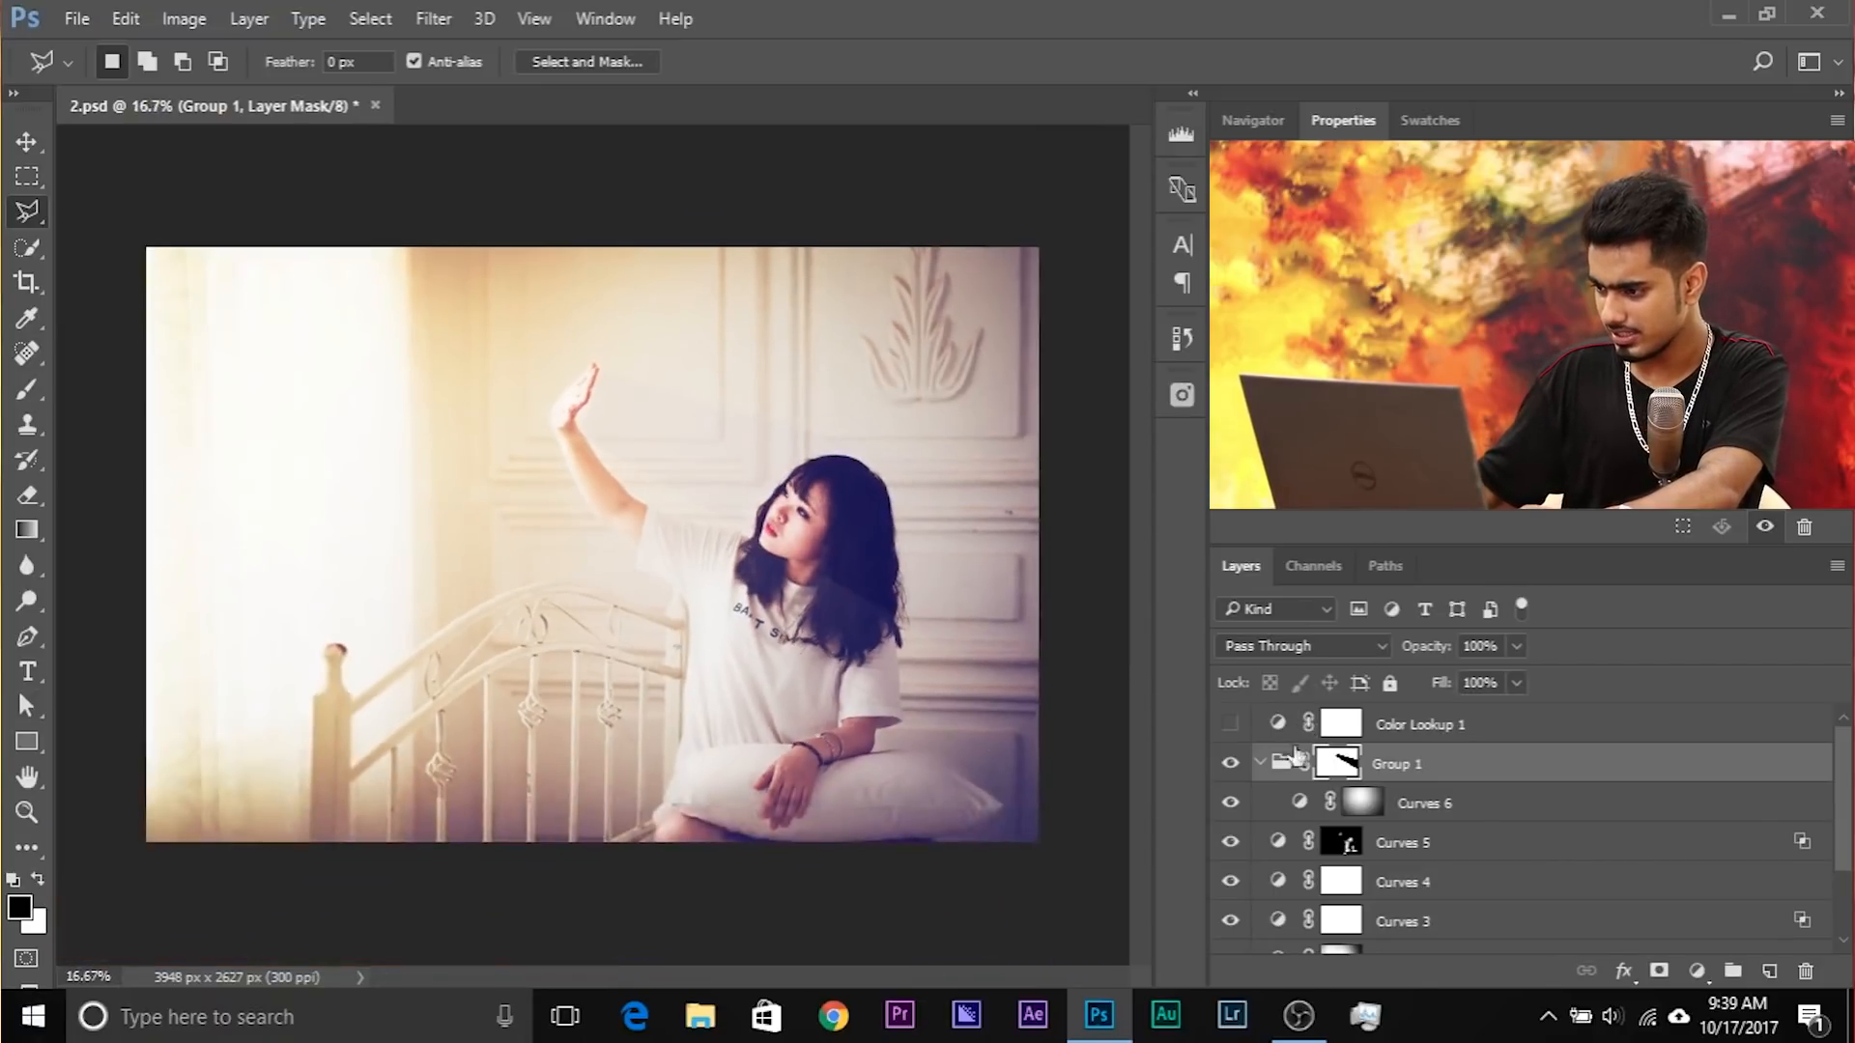
pyautogui.click(1301, 804)
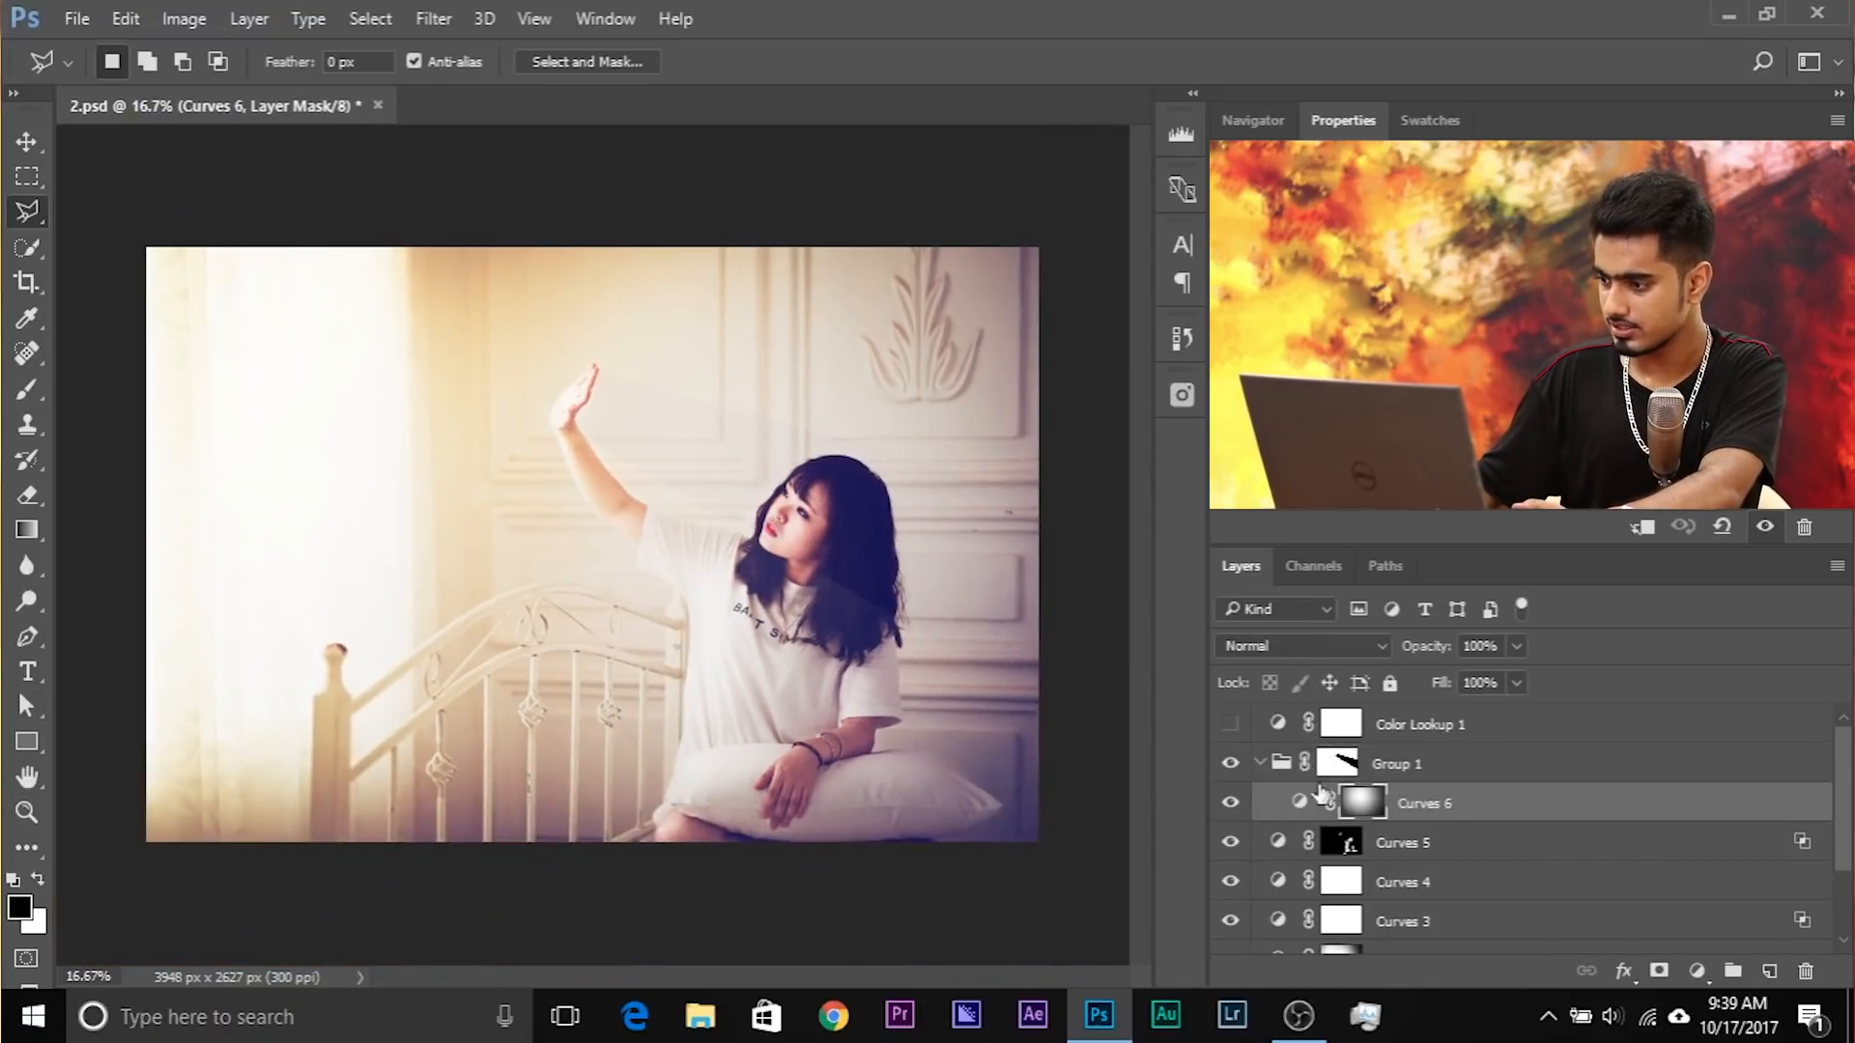
pyautogui.click(1299, 804)
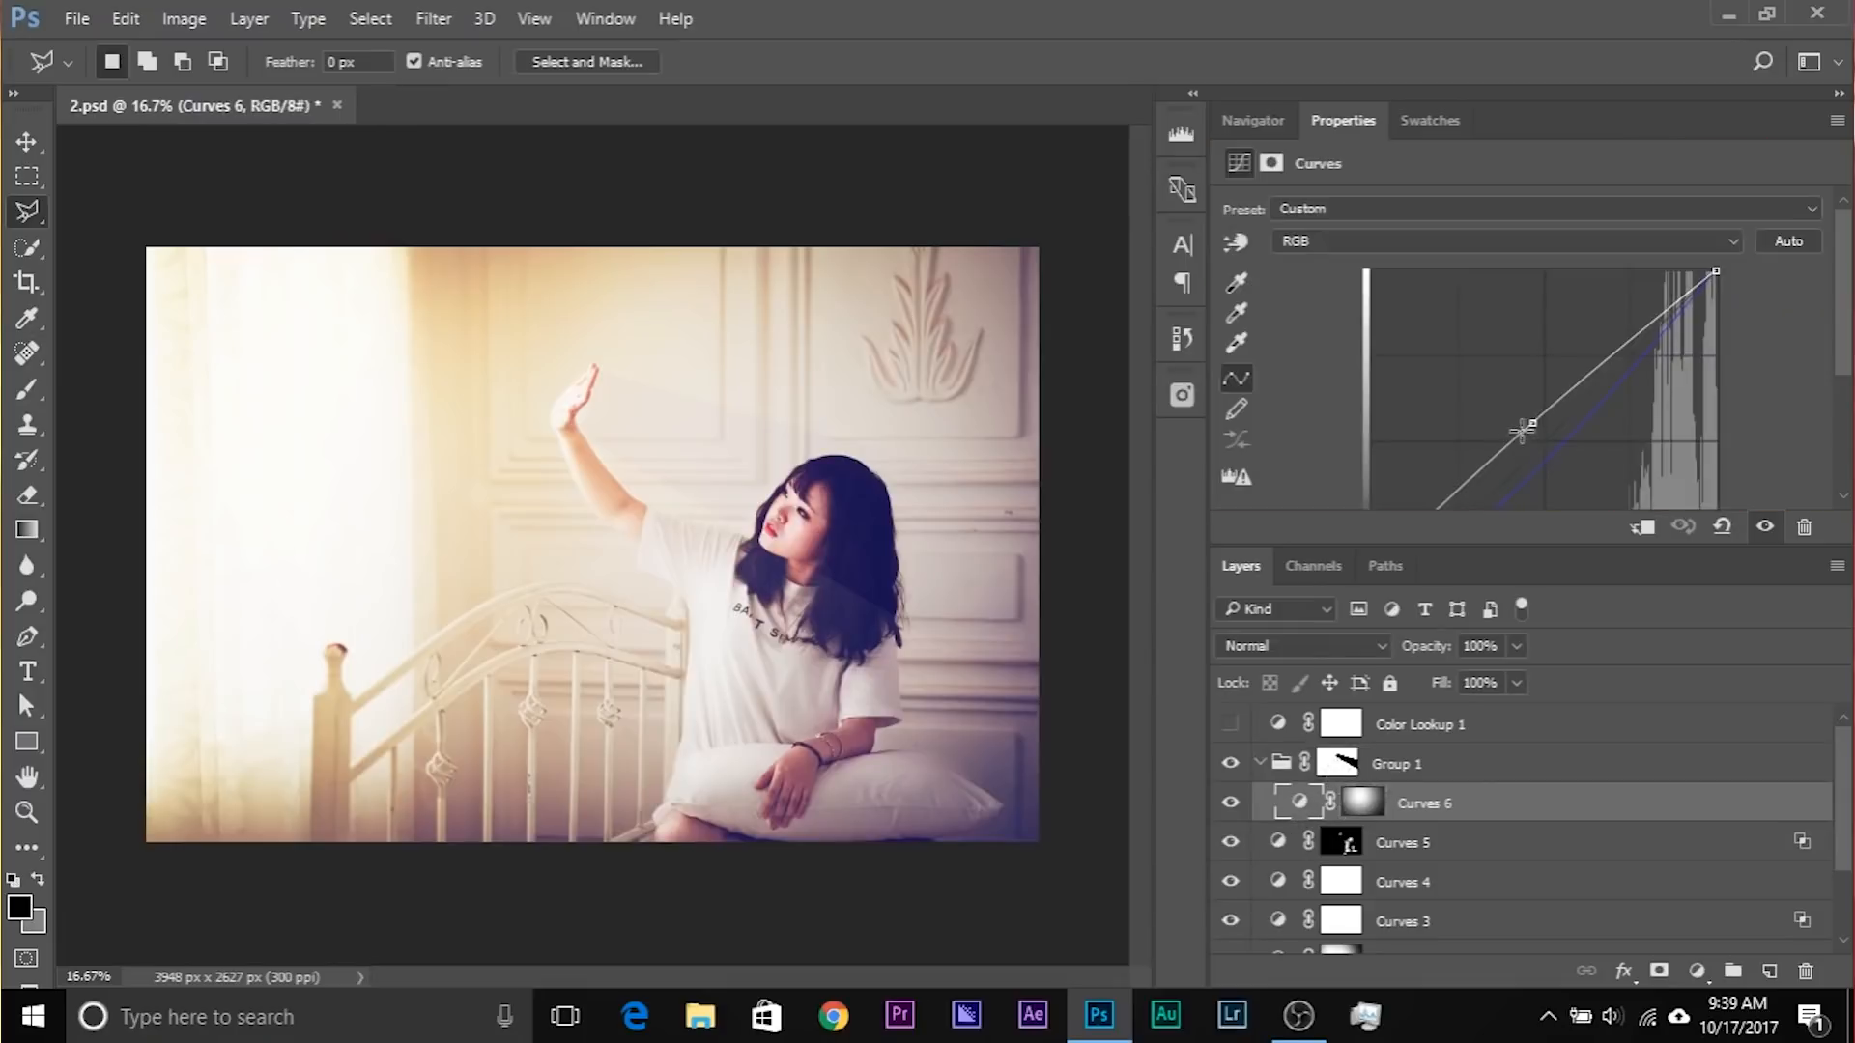
pyautogui.moveTo(1517, 407); pyautogui.dragTo(1516, 408)
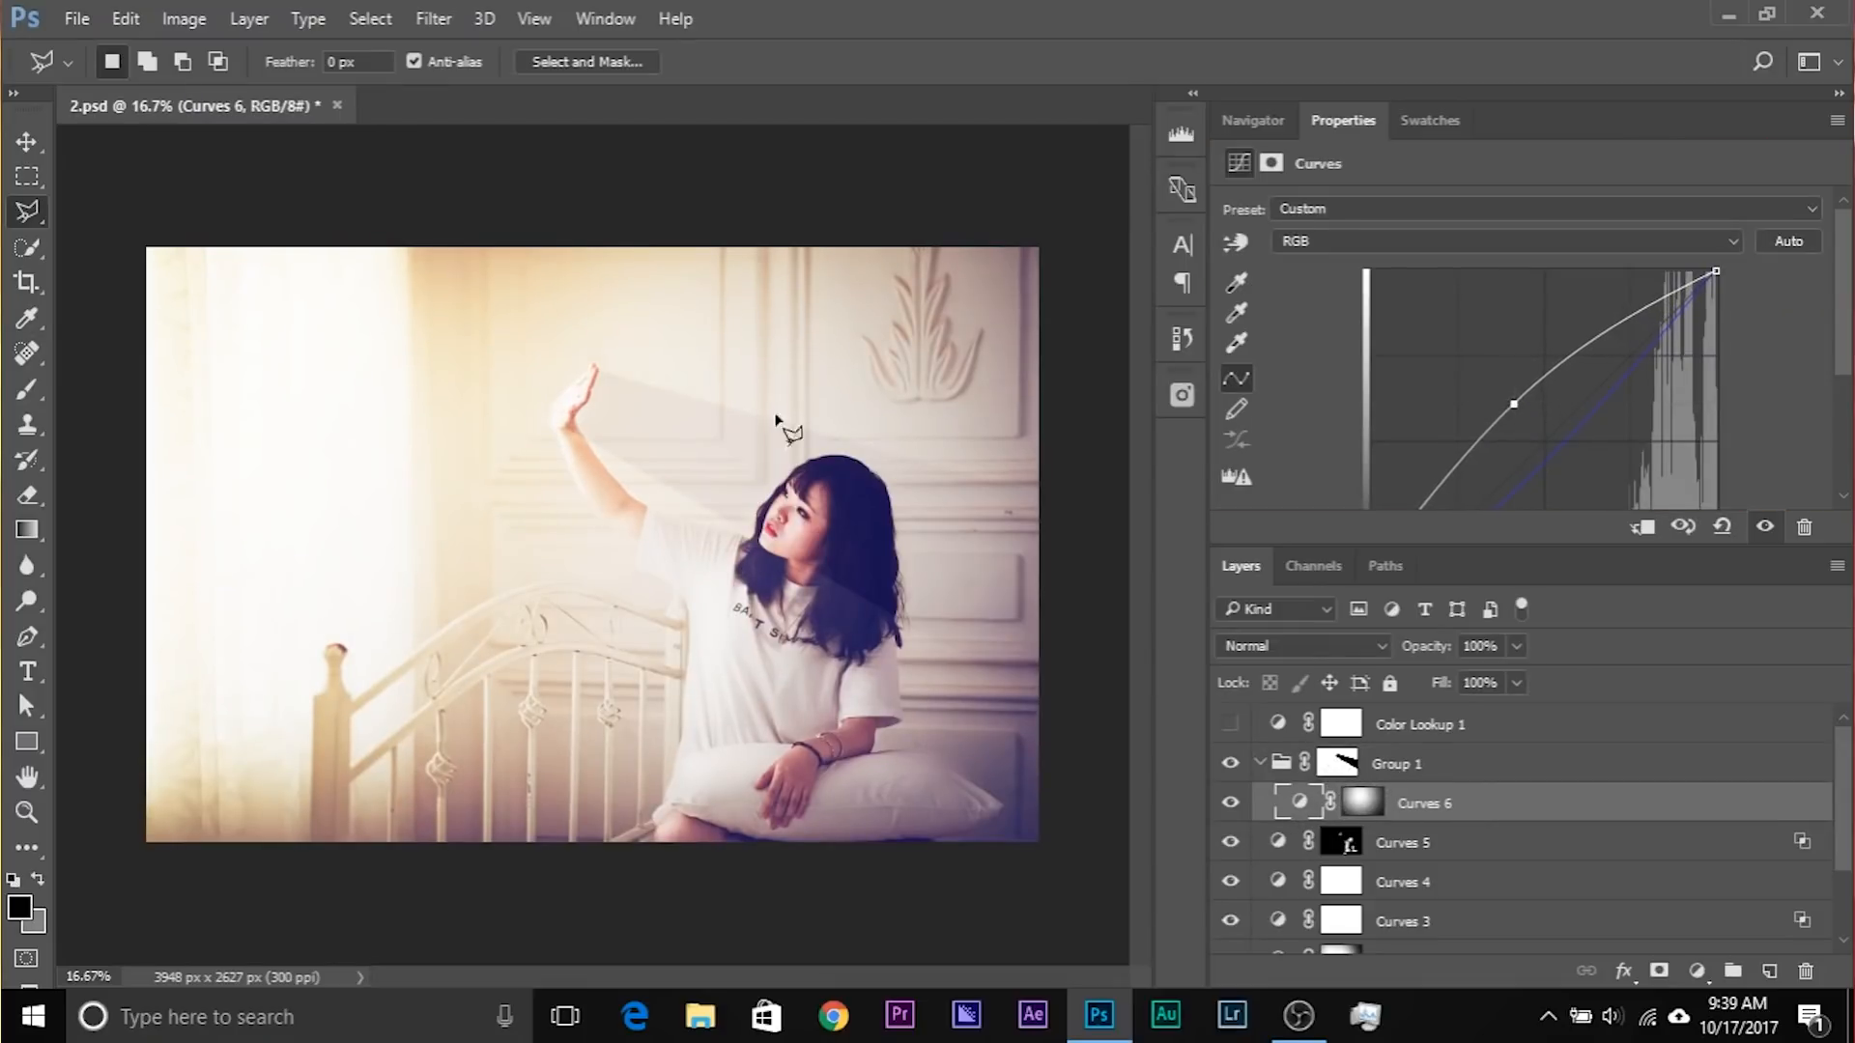
pyautogui.scroll(-2, 1372, 405)
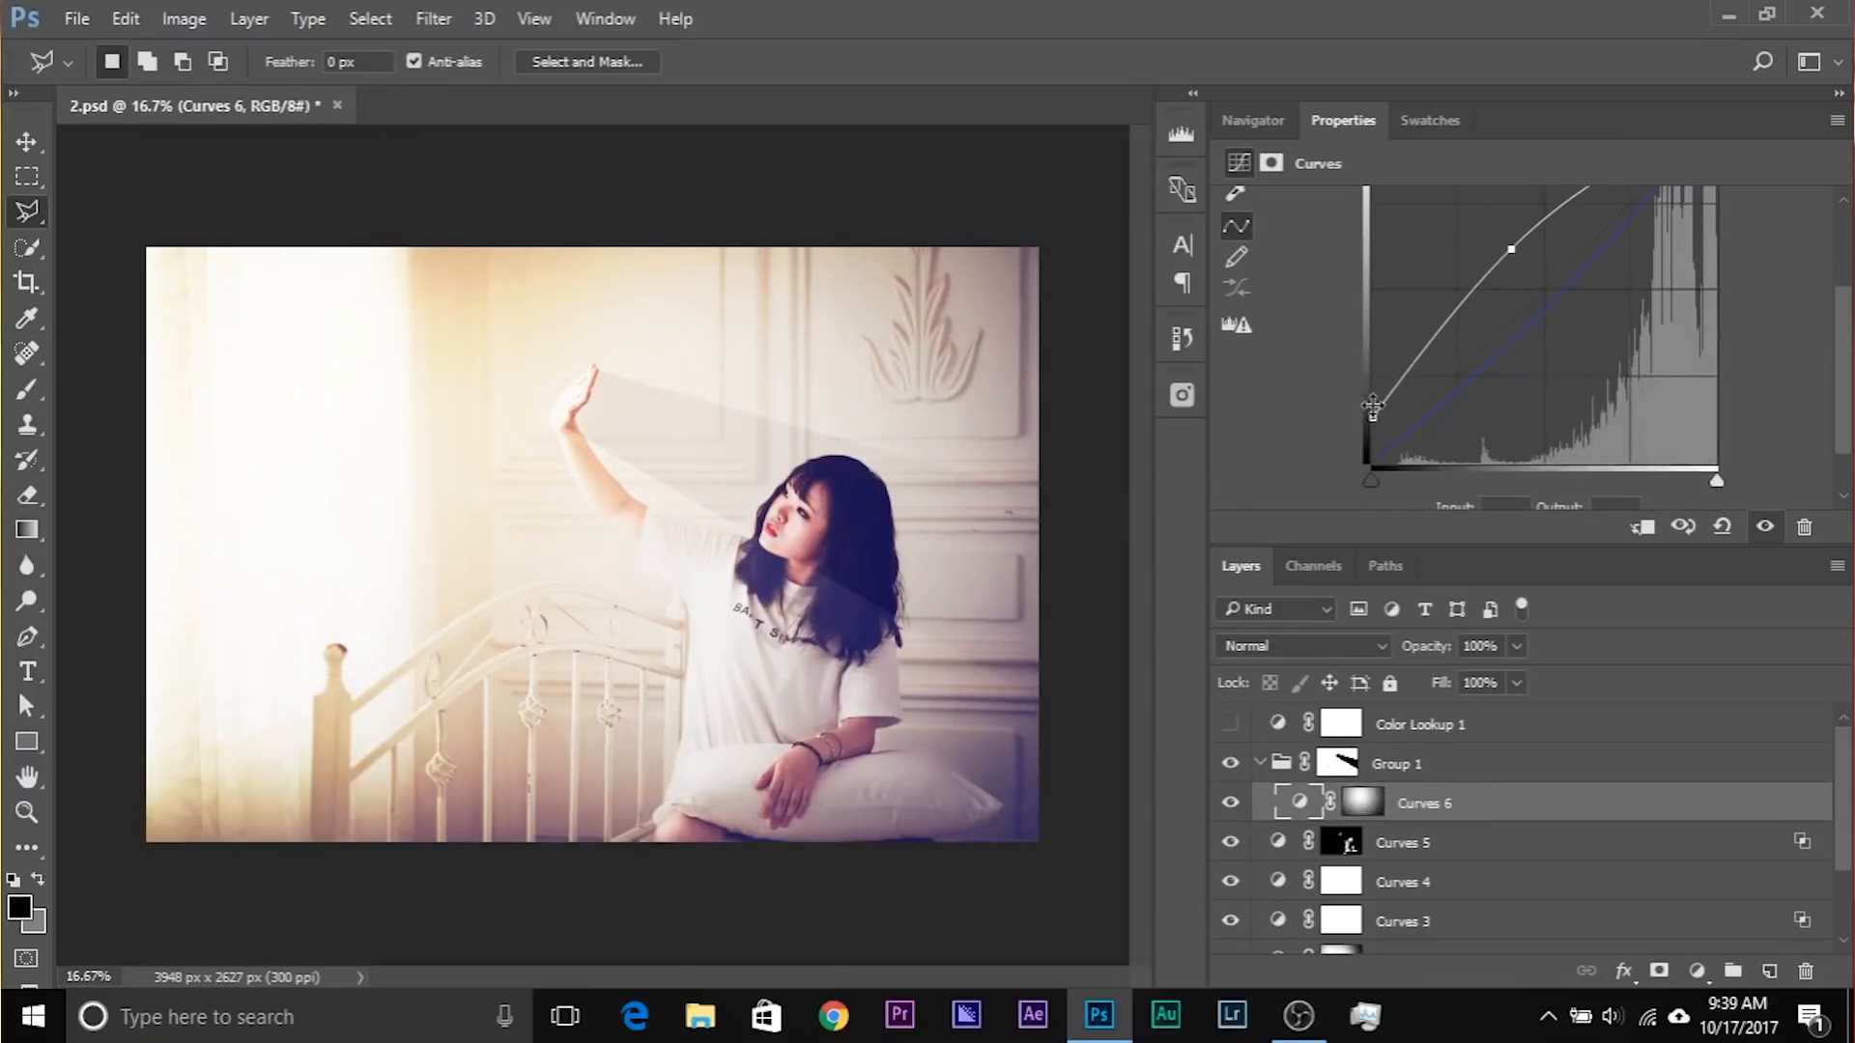
pyautogui.moveTo(1371, 410); pyautogui.dragTo(1371, 404)
# Step: Feather the Group 1 mask by 21.2 px to soften the shadow edges
pyautogui.hotkey('ctrl', '+')
pyautogui.hotkey('ctrl', '+')
pyautogui.moveTo(1086, 425); pyautogui.dragTo(810, 470)
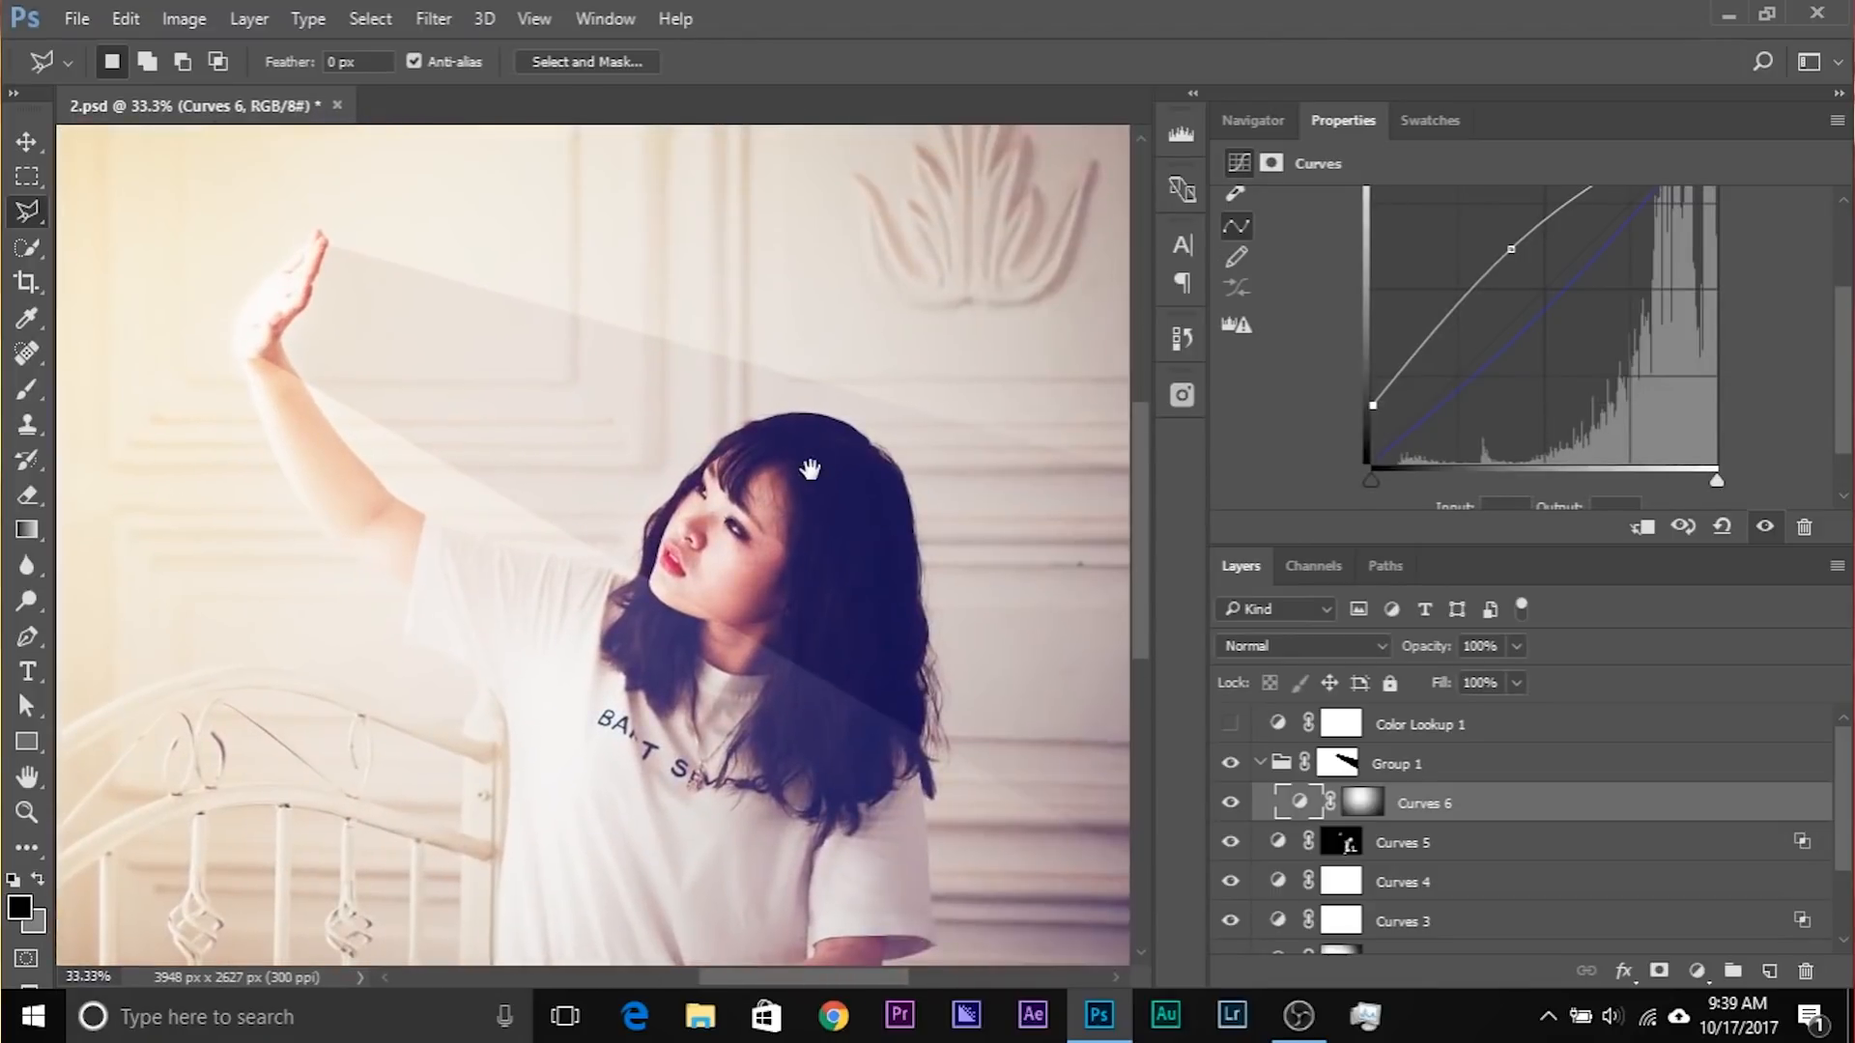
pyautogui.click(1336, 766)
pyautogui.moveTo(995, 413); pyautogui.dragTo(928, 517)
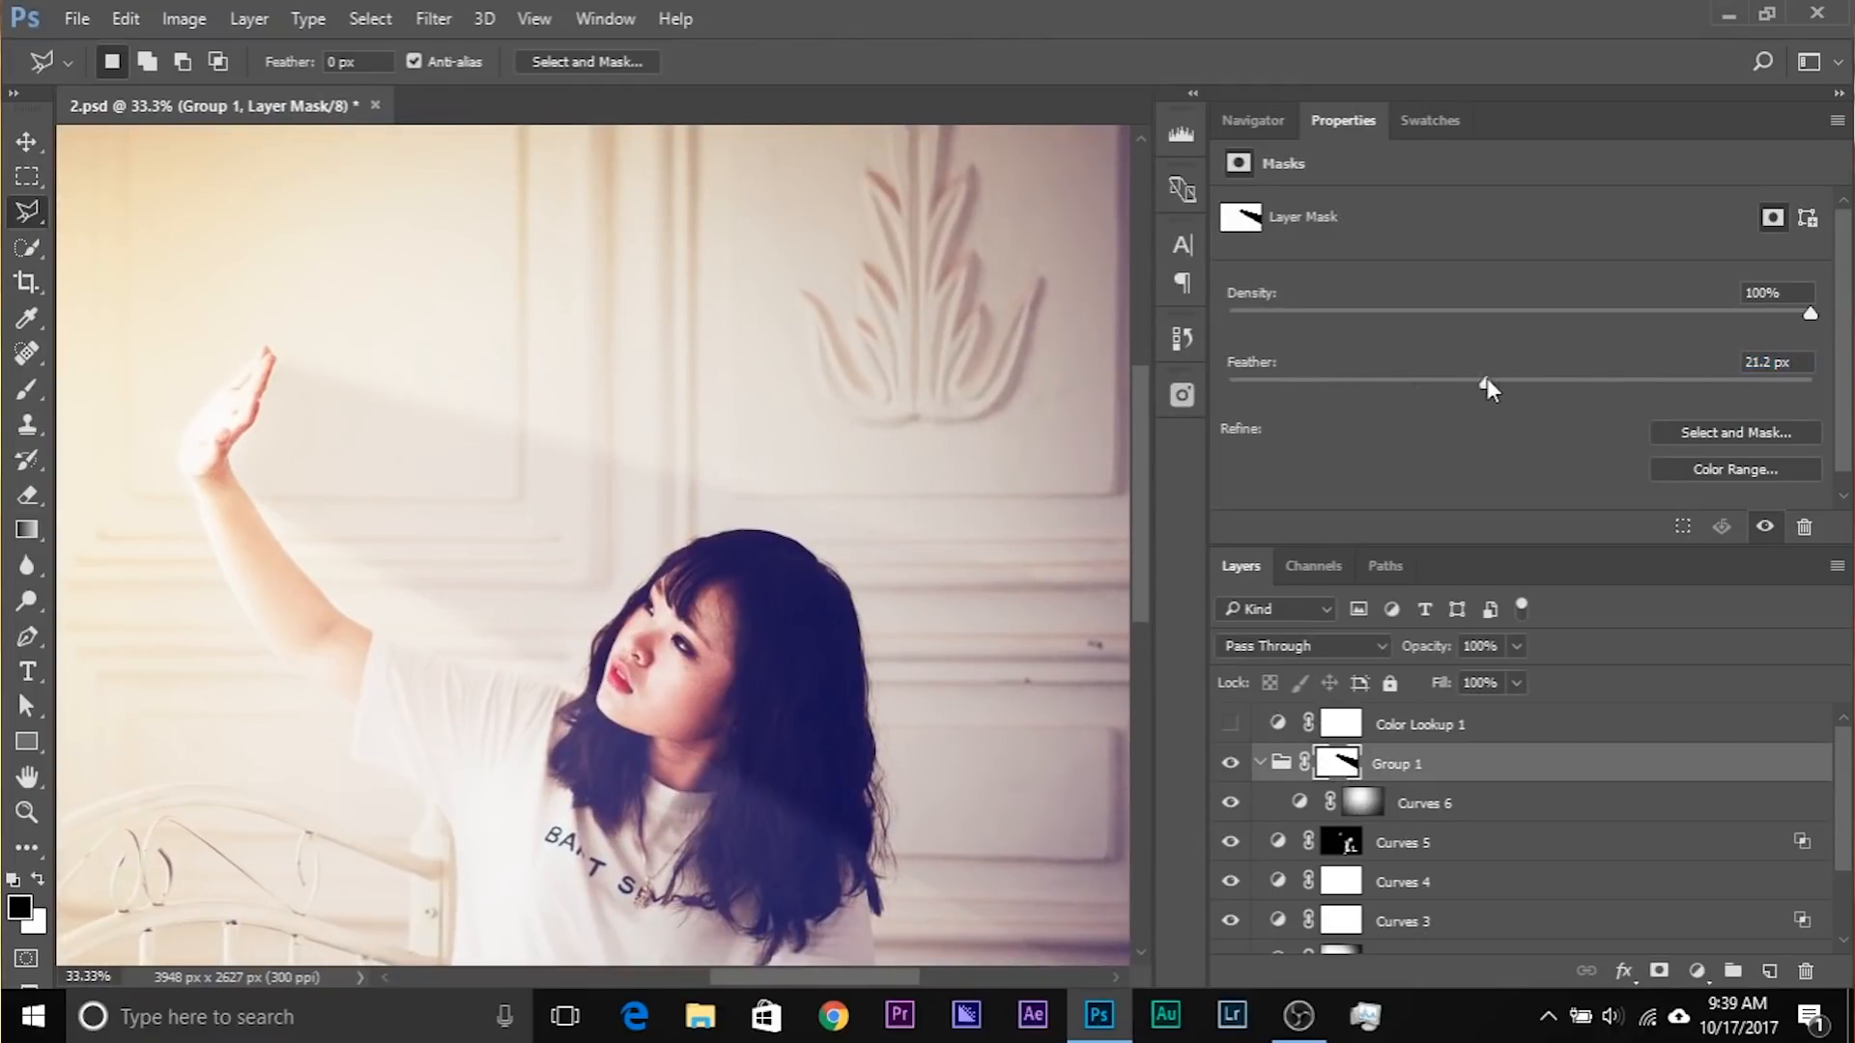
pyautogui.moveTo(452, 454); pyautogui.dragTo(524, 467)
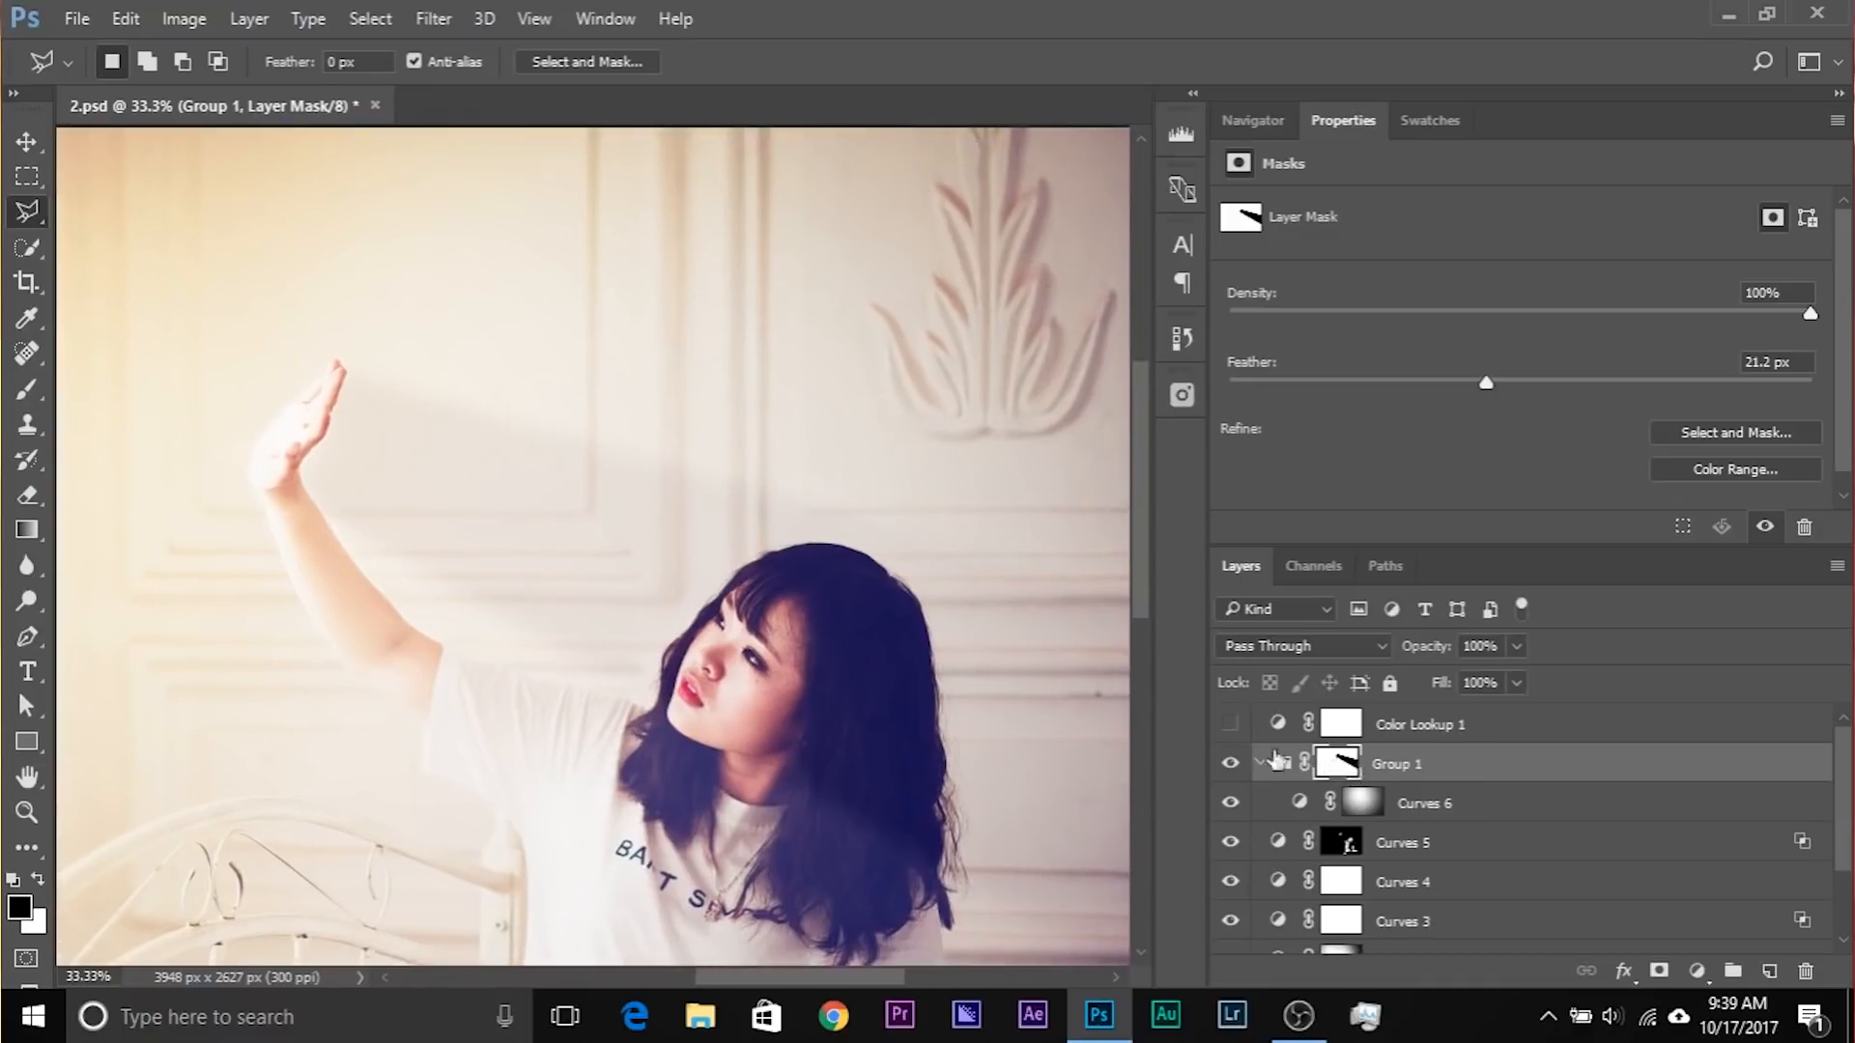
# Step: Touch up the Group 1 mask along the edge of the raised palm with a soft 92 px brush
pyautogui.click(29, 391)
pyautogui.moveTo(256, 434); pyautogui.dragTo(118, 375)
pyautogui.moveTo(326, 404)
pyautogui.mouseDown()
pyautogui.moveTo(204, 401)
pyautogui.moveTo(290, 415)
pyautogui.mouseUp()
pyautogui.press('x')
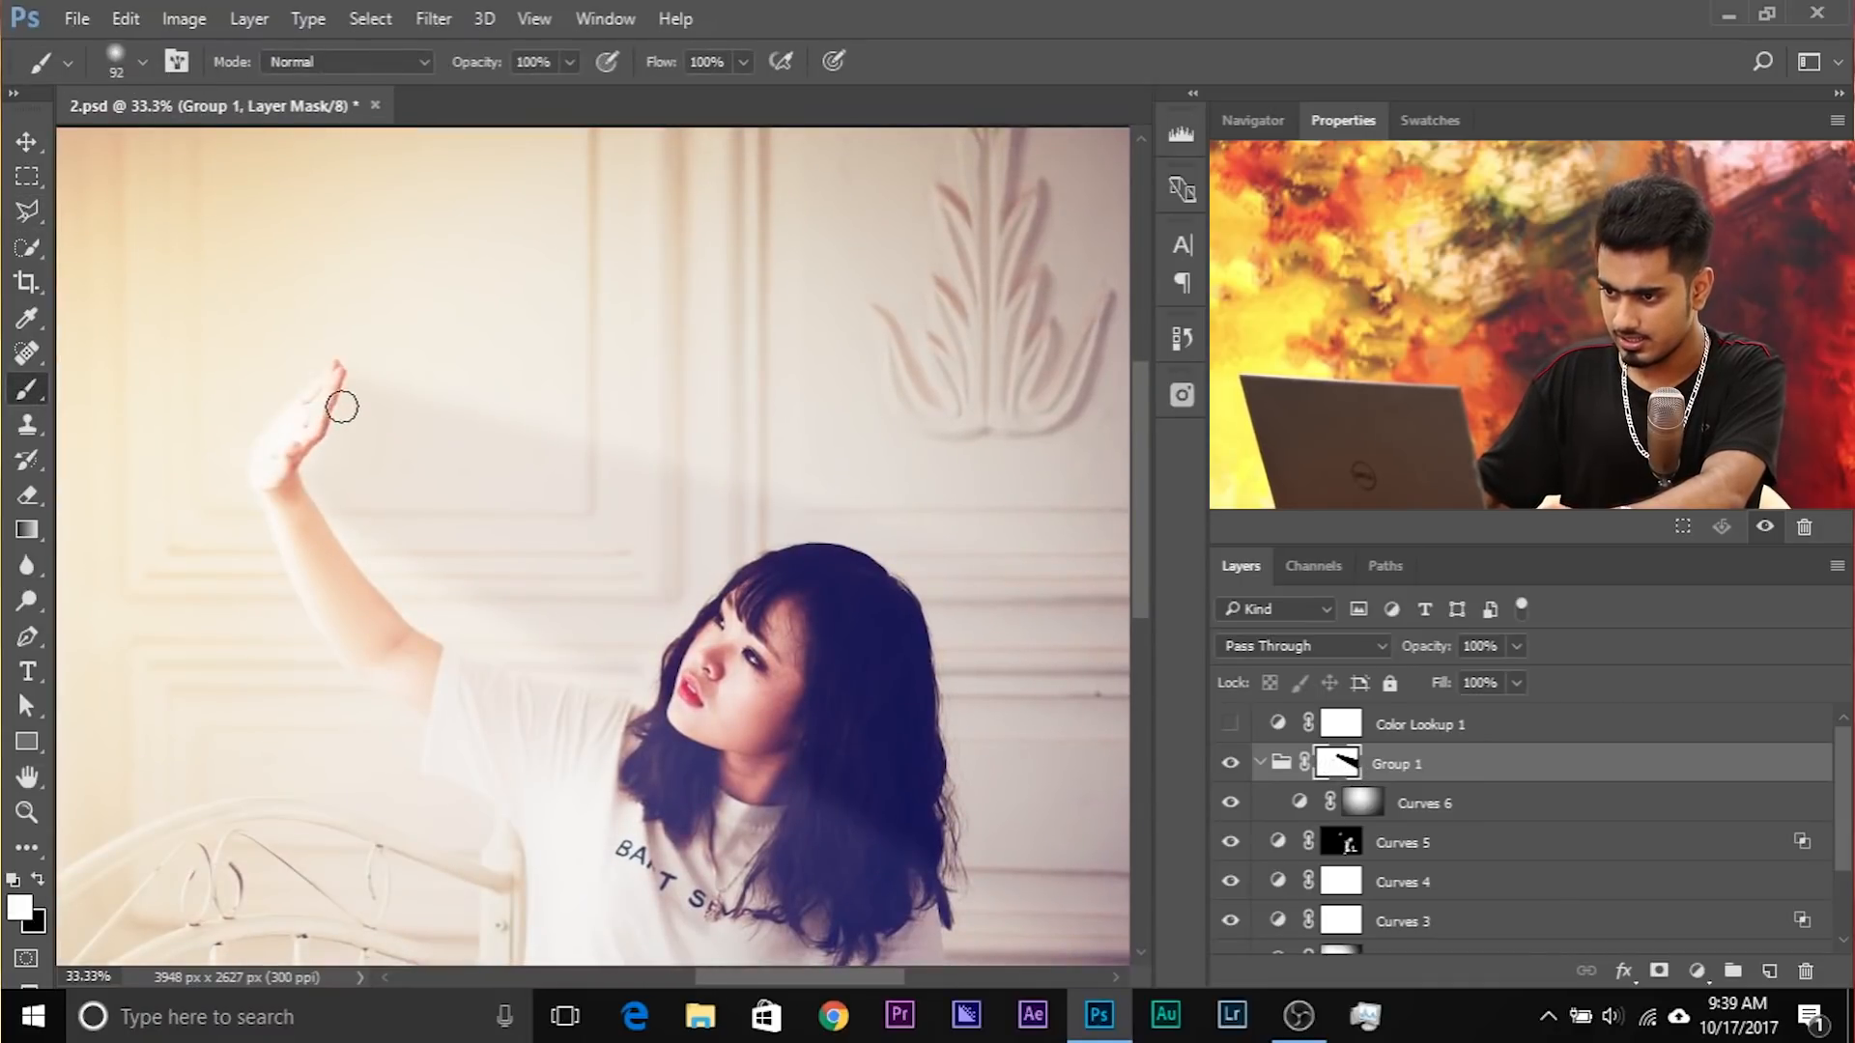
pyautogui.press('x')
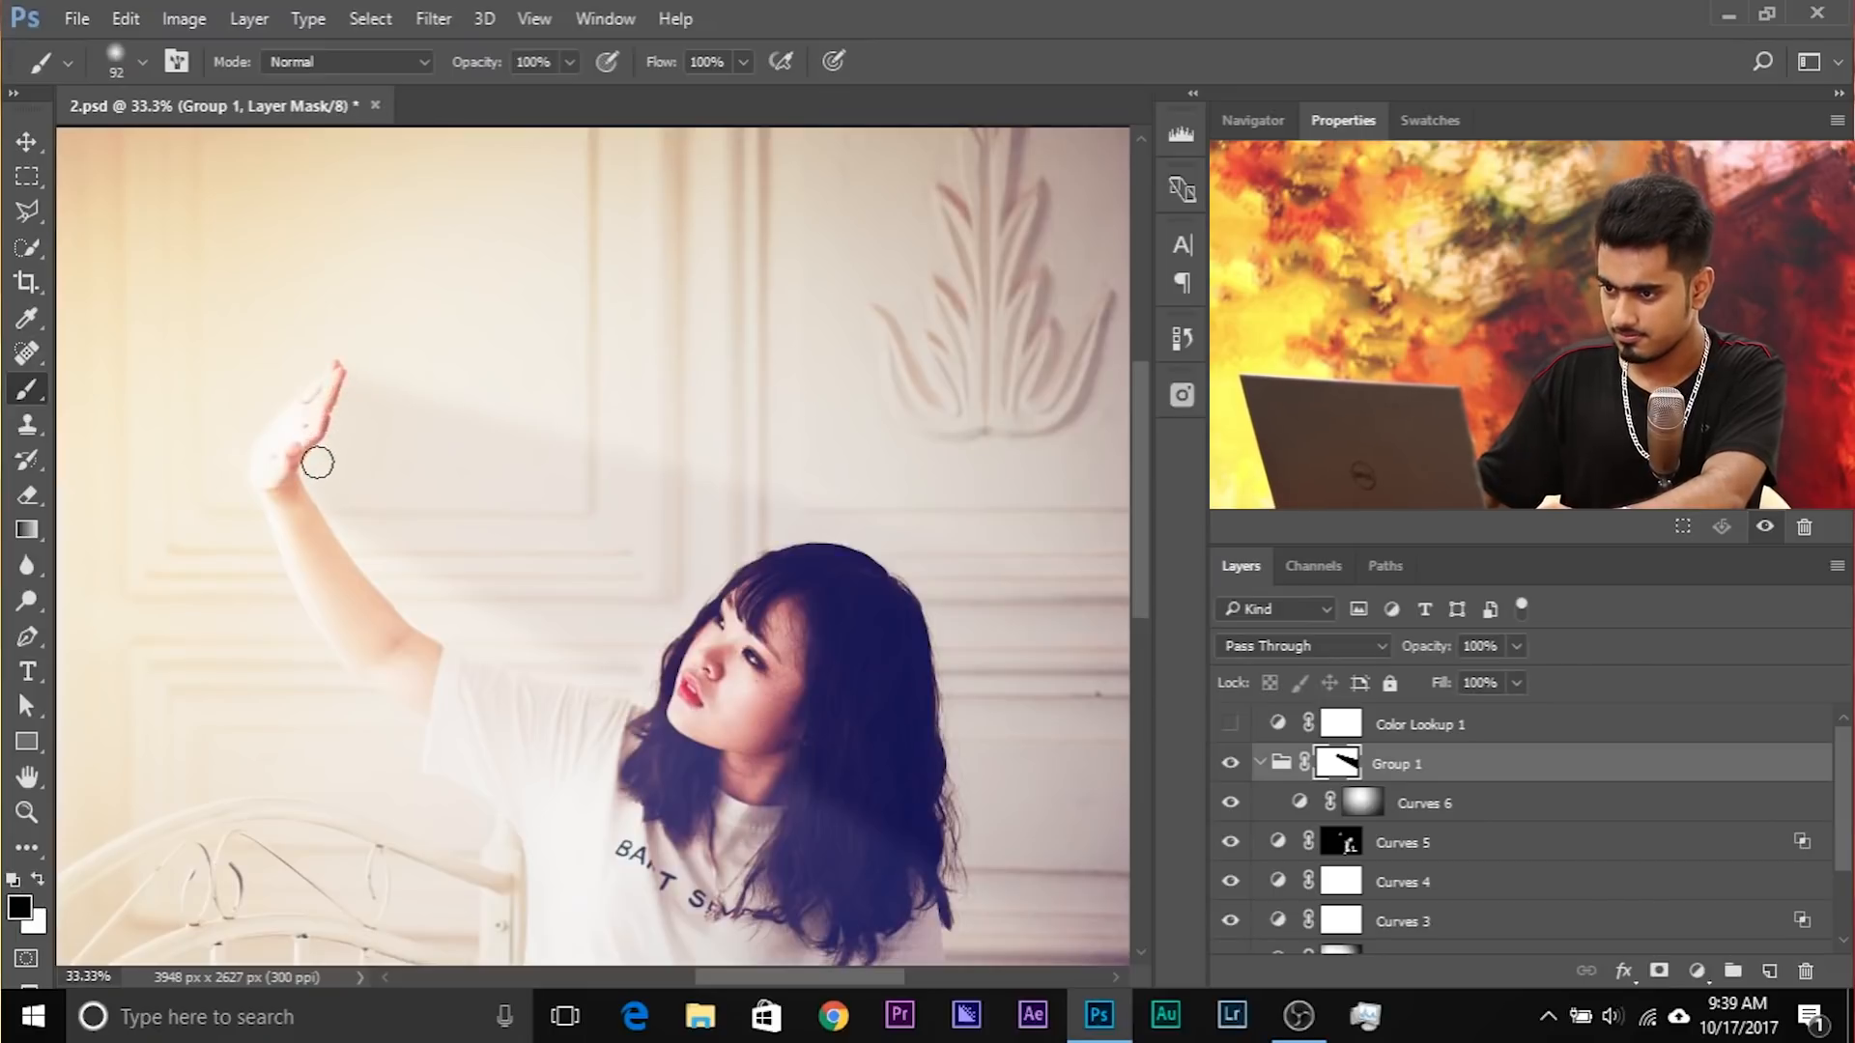
# Step: Try to extend the shadow over the hair and right wall on the Group 1 mask with a 1052 px soft black brush, and undo it
pyautogui.hotkey('ctrl', '-')
pyautogui.hotkey('ctrl', '-')
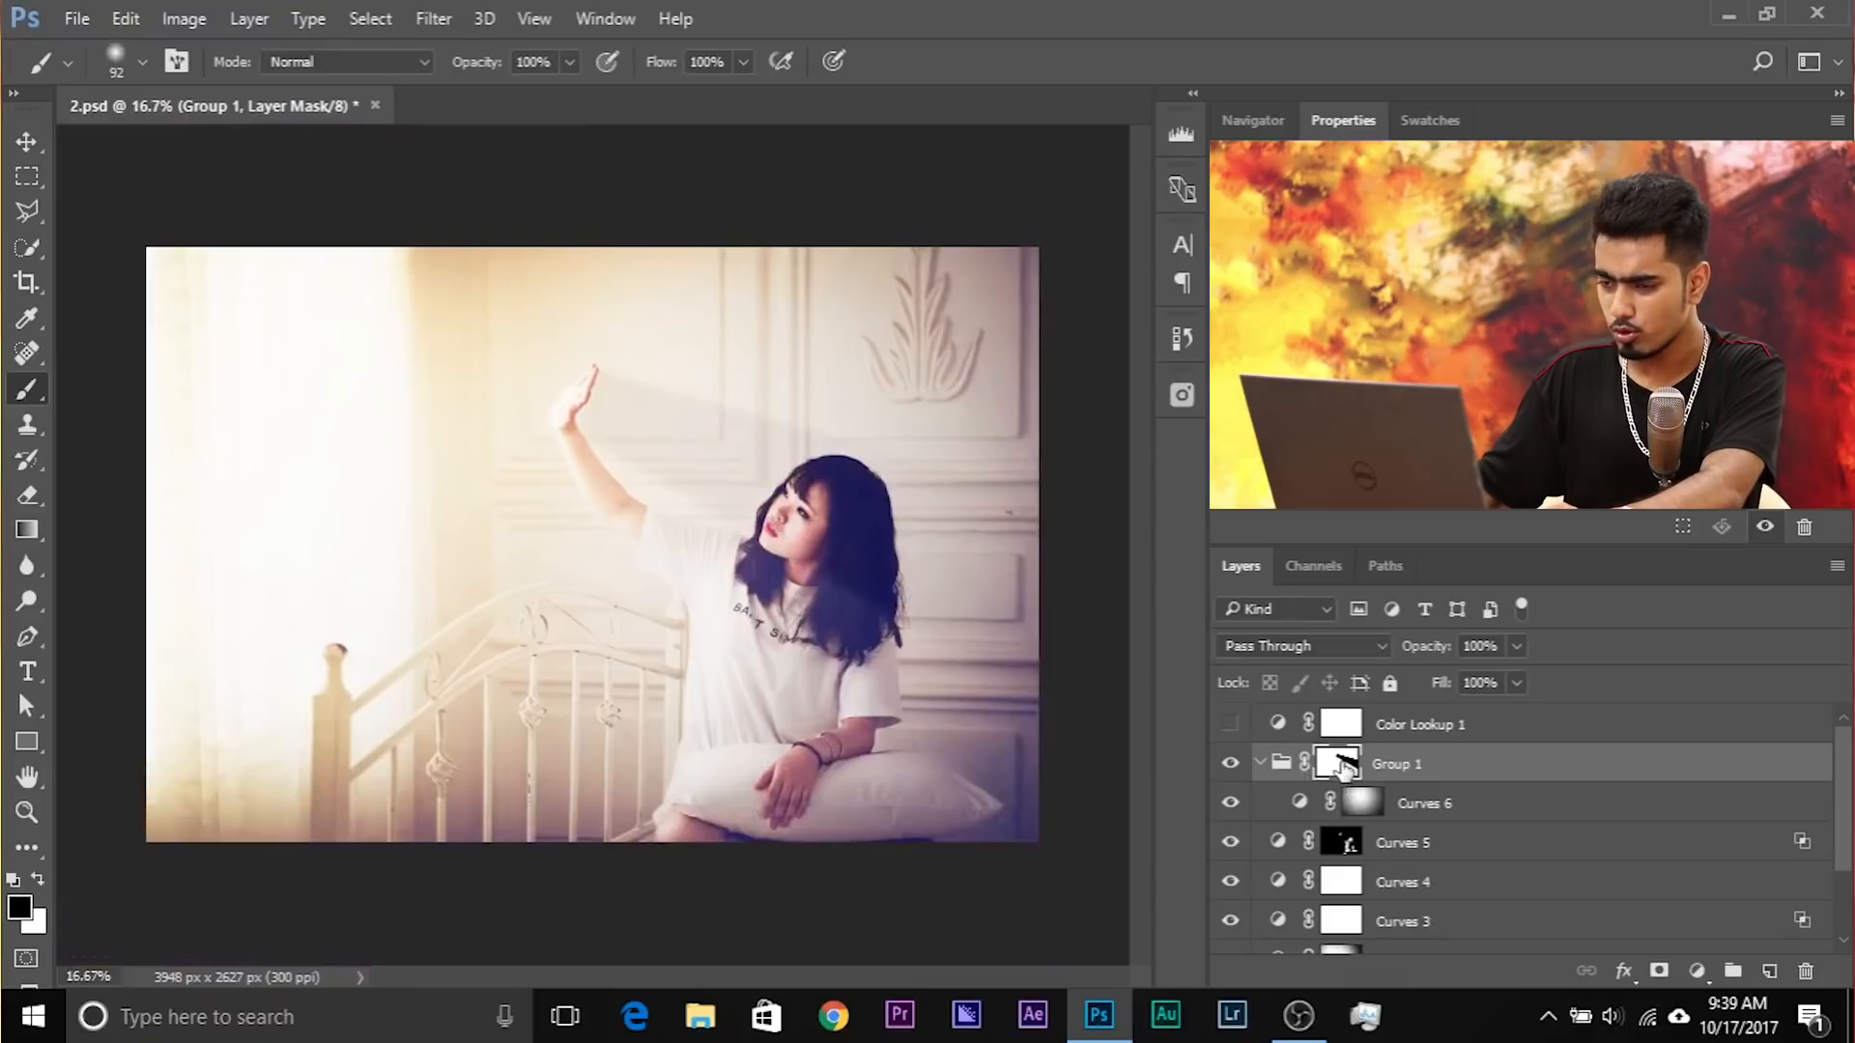
pyautogui.moveTo(547, 494); pyautogui.dragTo(676, 500)
pyautogui.moveTo(878, 549); pyautogui.dragTo(970, 598)
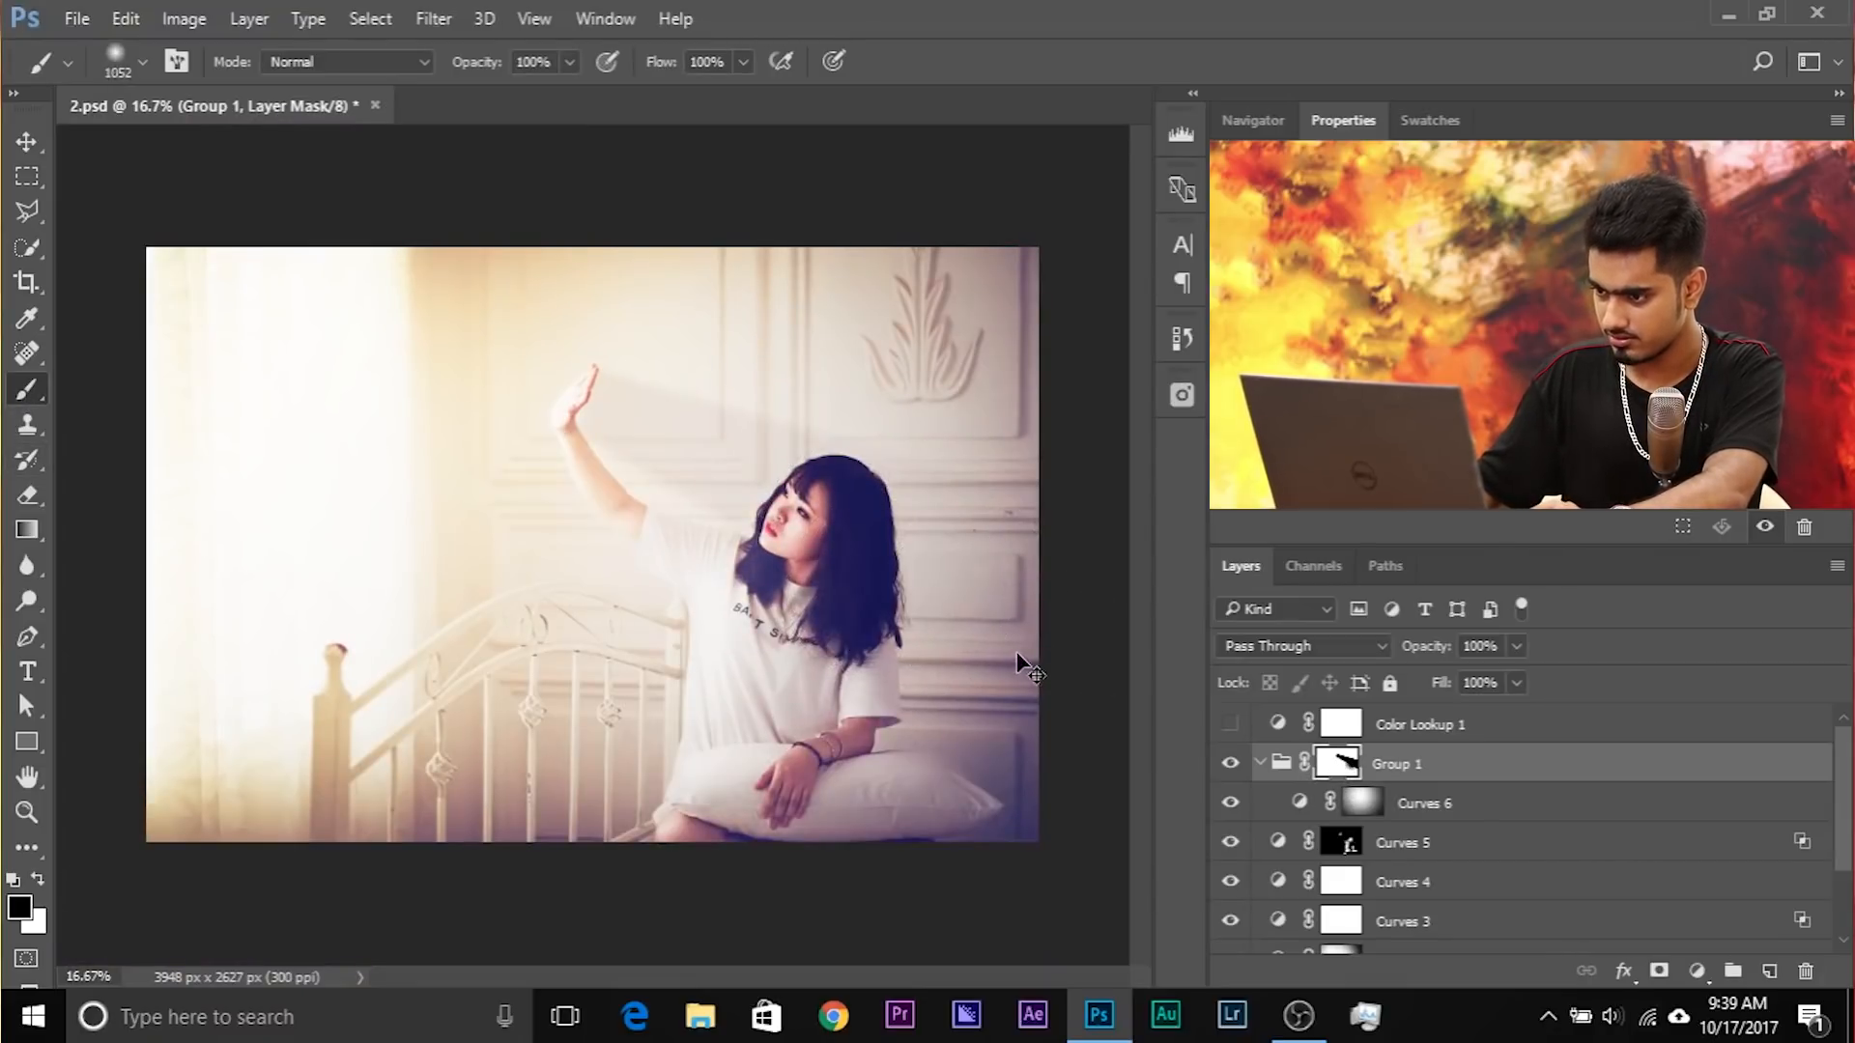
pyautogui.hotkey('ctrl', 'z')
pyautogui.press('[')
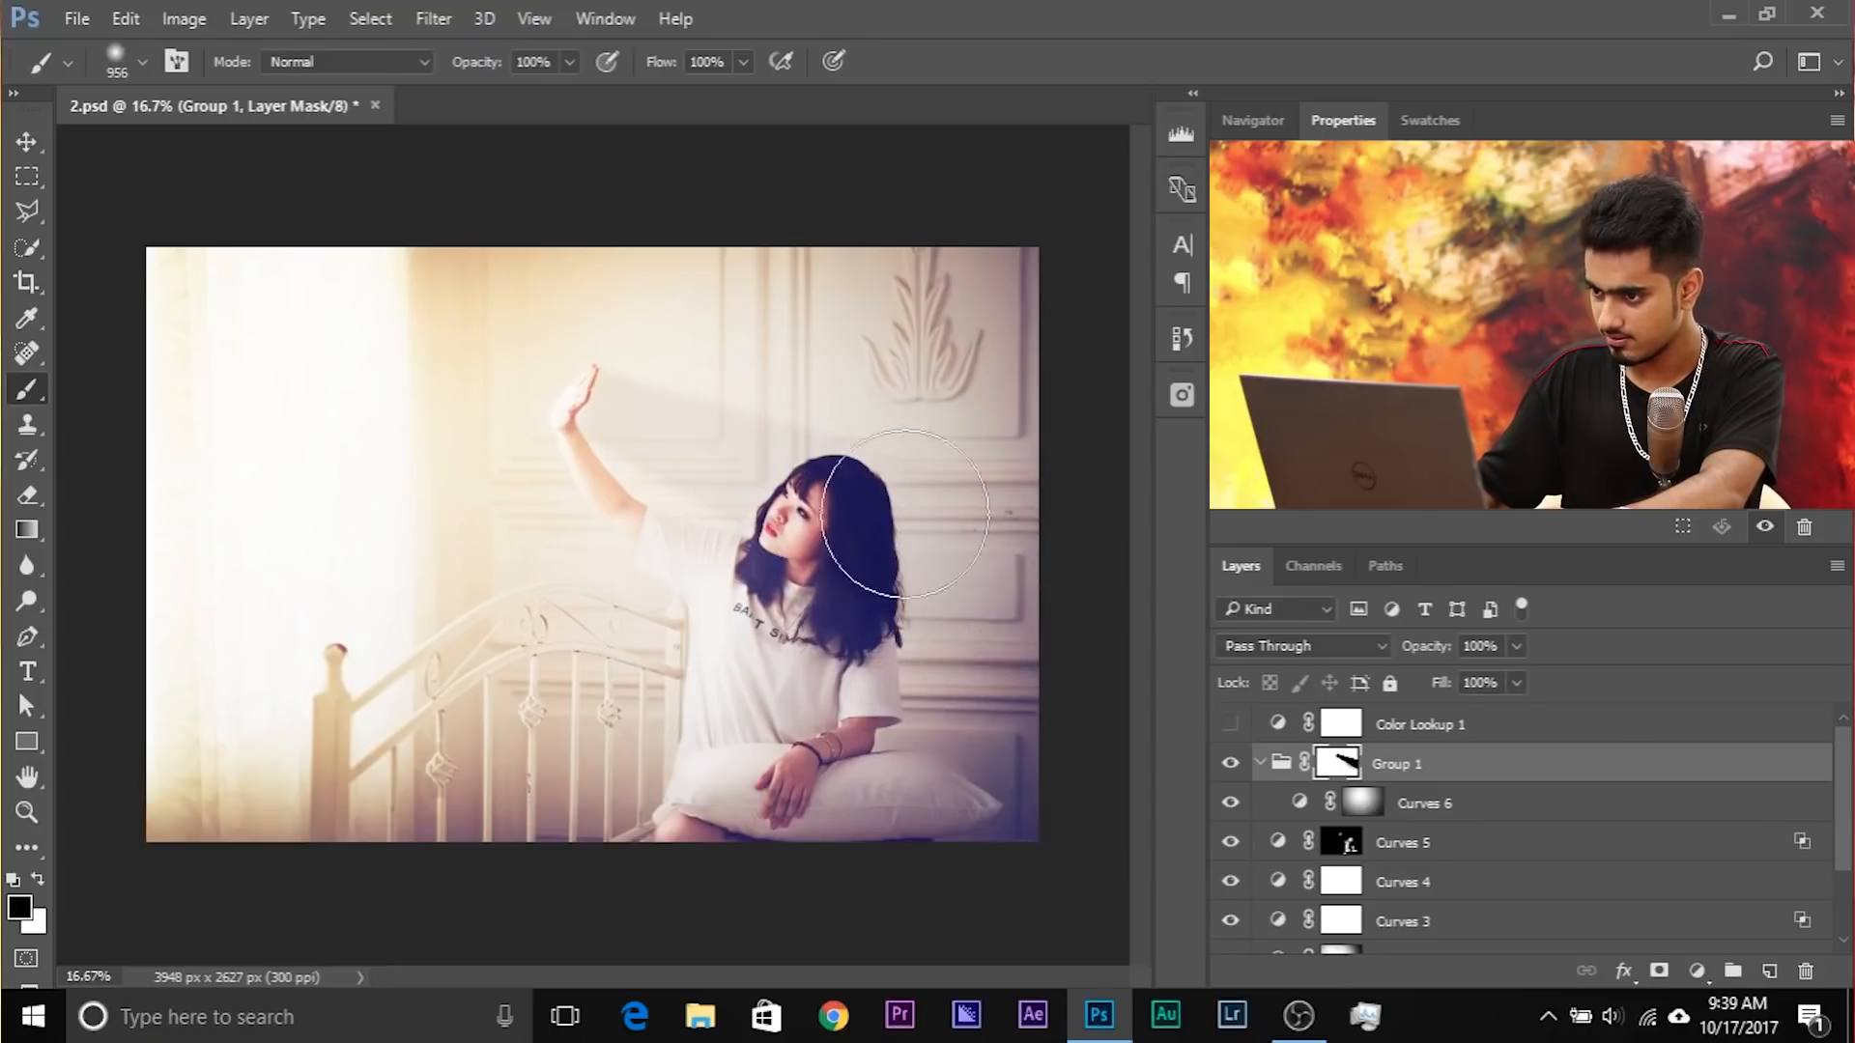
# Step: Raise the RGB midtones of the Curves 6 adjustment further to brighten the sunlight
pyautogui.scroll(-3, 1406, 870)
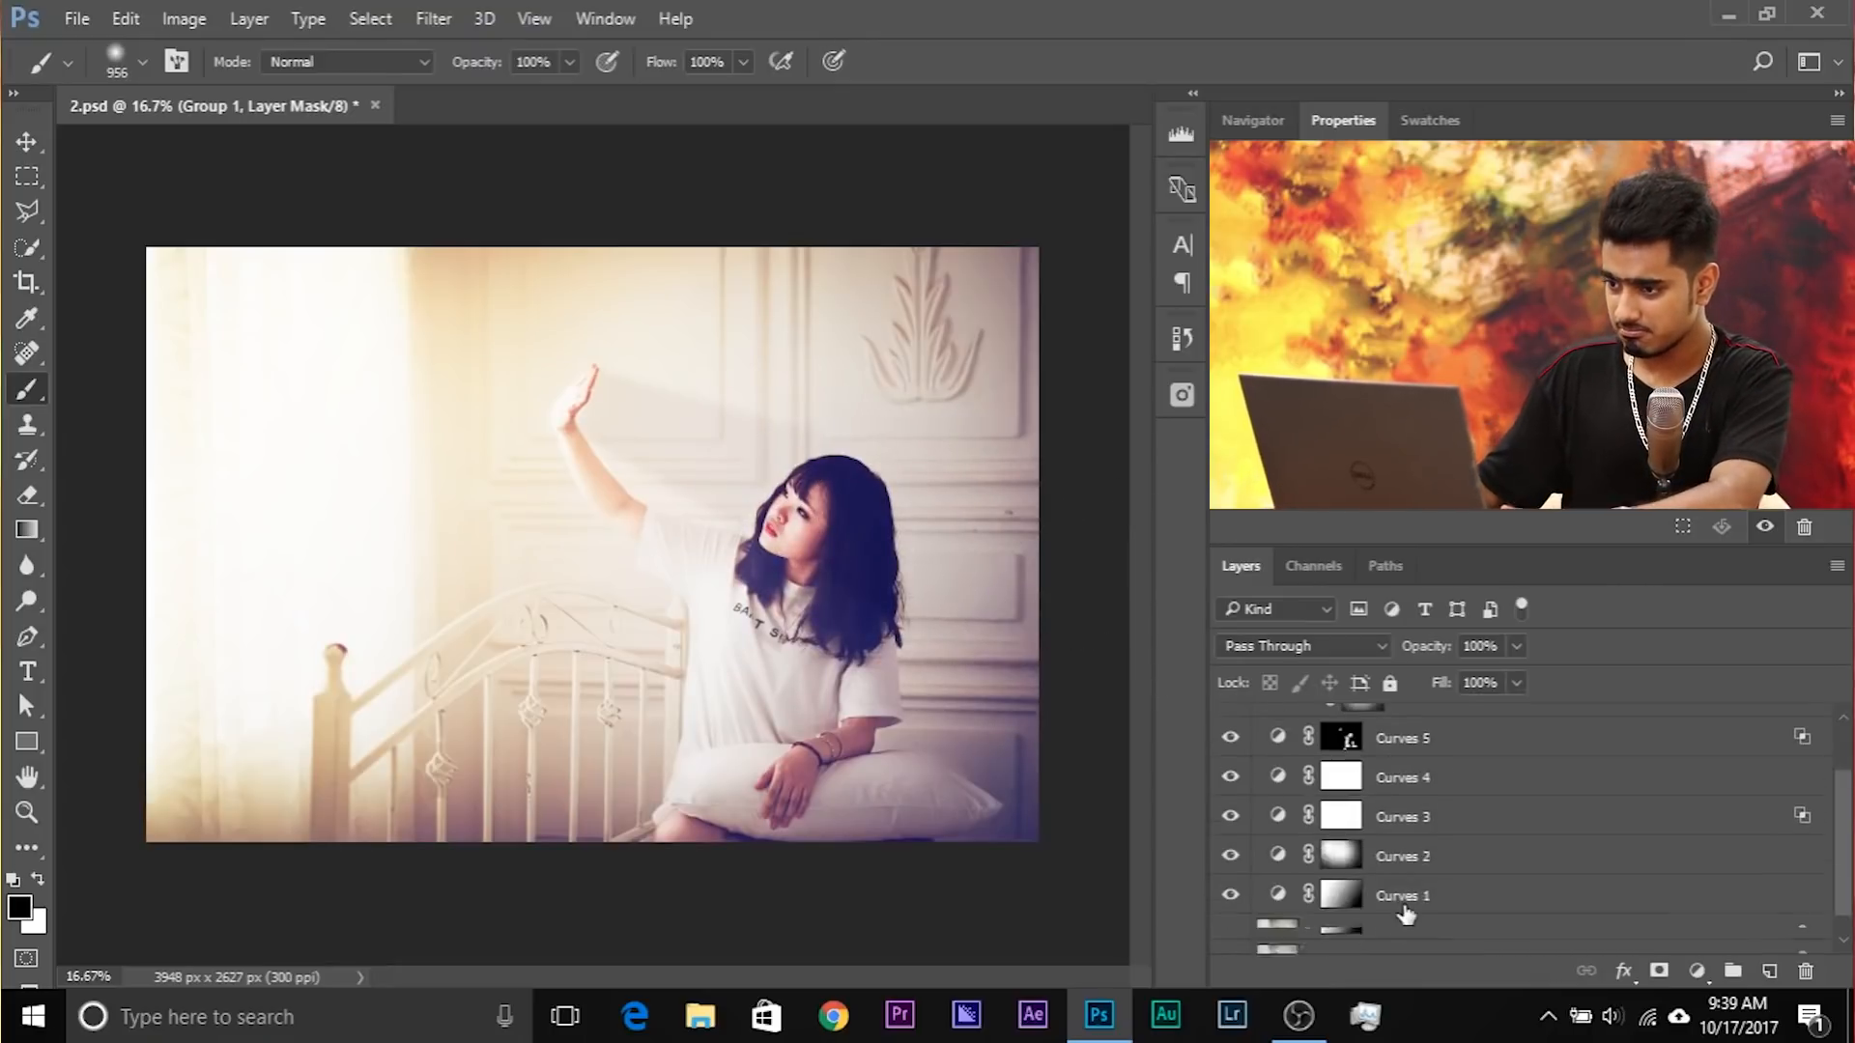
pyautogui.scroll(3, 1418, 887)
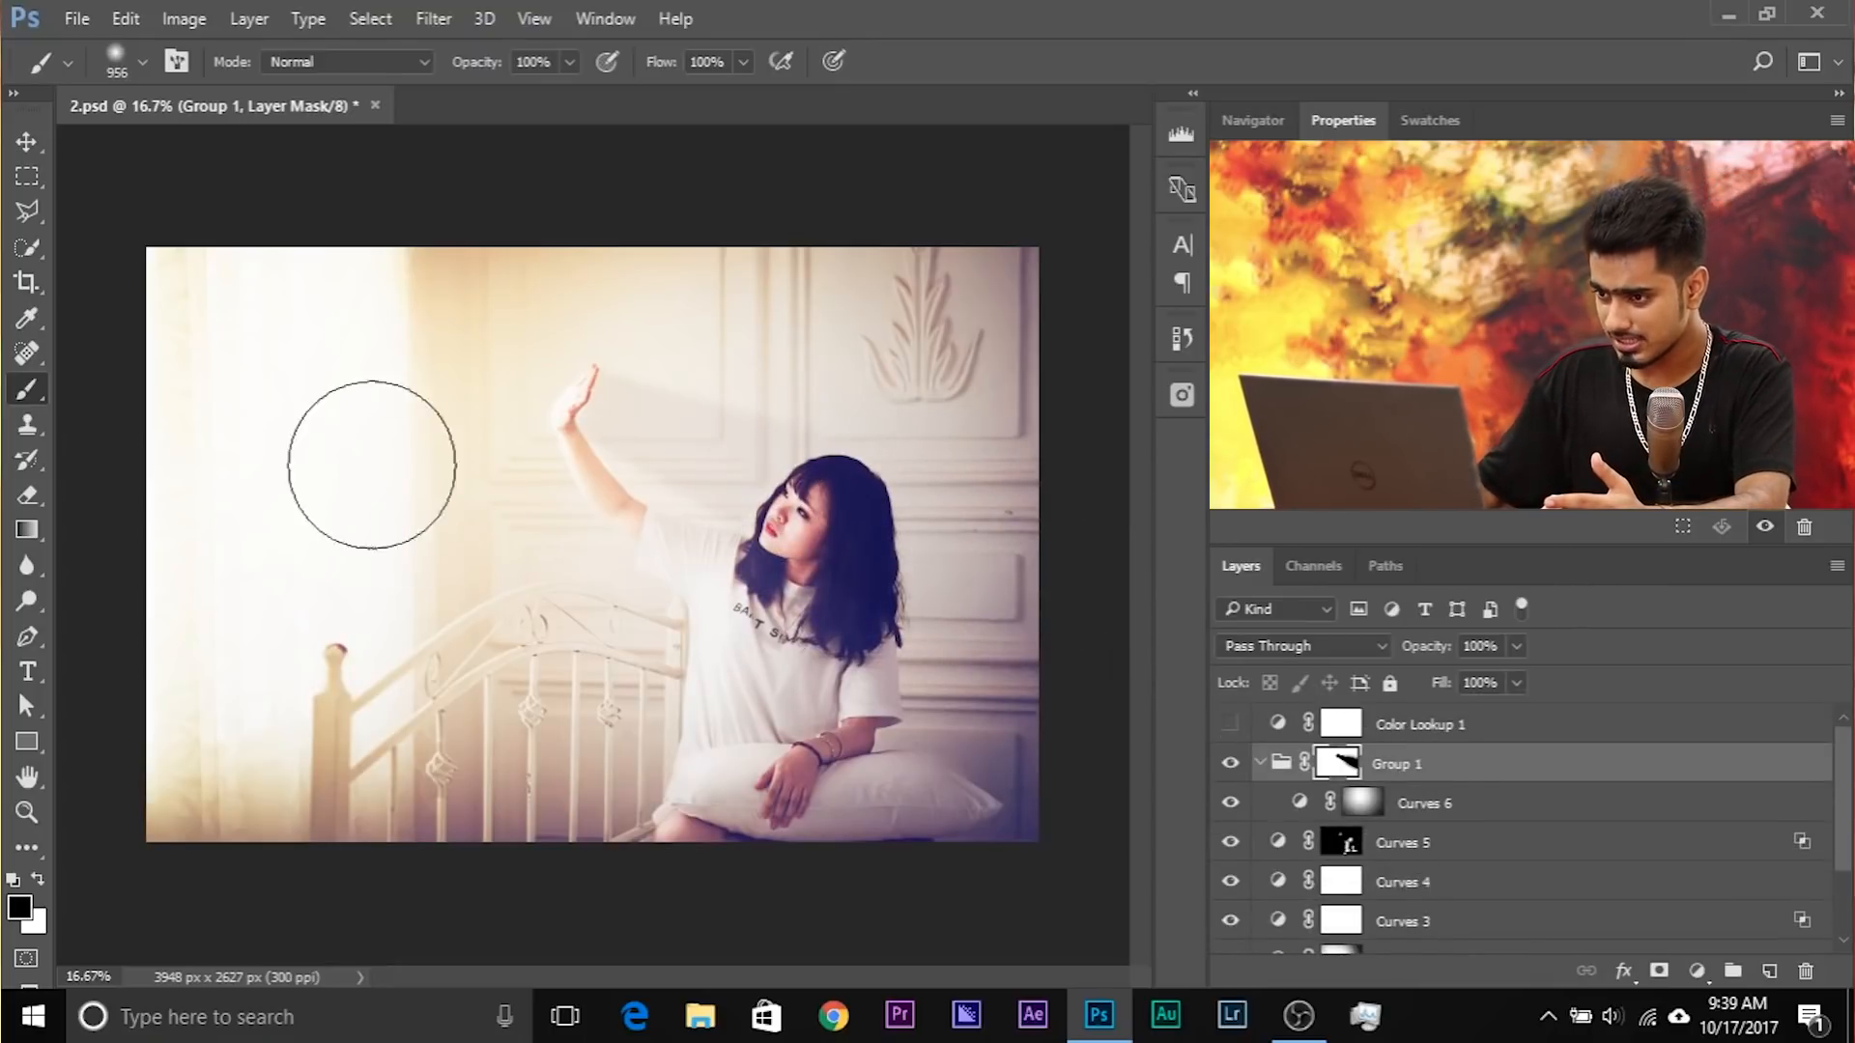
pyautogui.moveTo(1498, 398); pyautogui.dragTo(1501, 386)
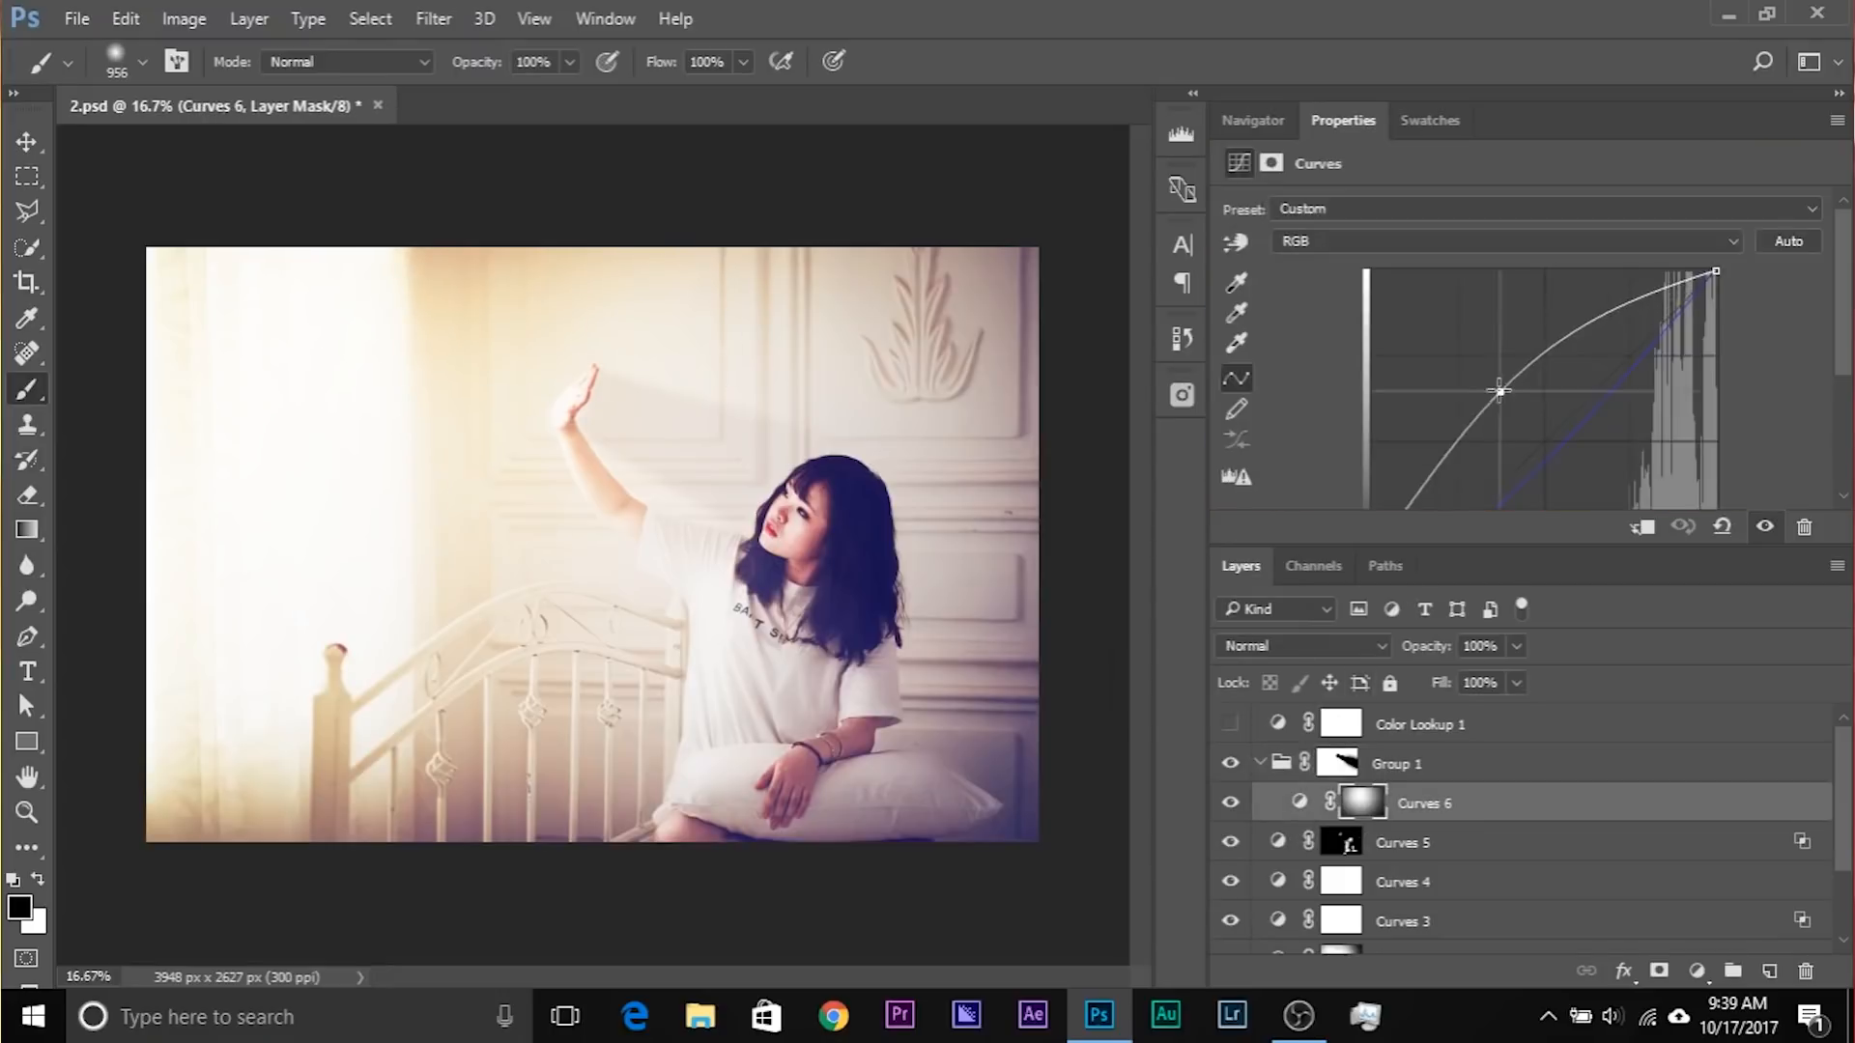
# Step: Compare the photo with and without Curves 1, and adjust its curve for a softer, less yellow window glow
pyautogui.scroll(-3, 1470, 492)
pyautogui.scroll(-2, 1375, 826)
pyautogui.scroll(-1, 1375, 823)
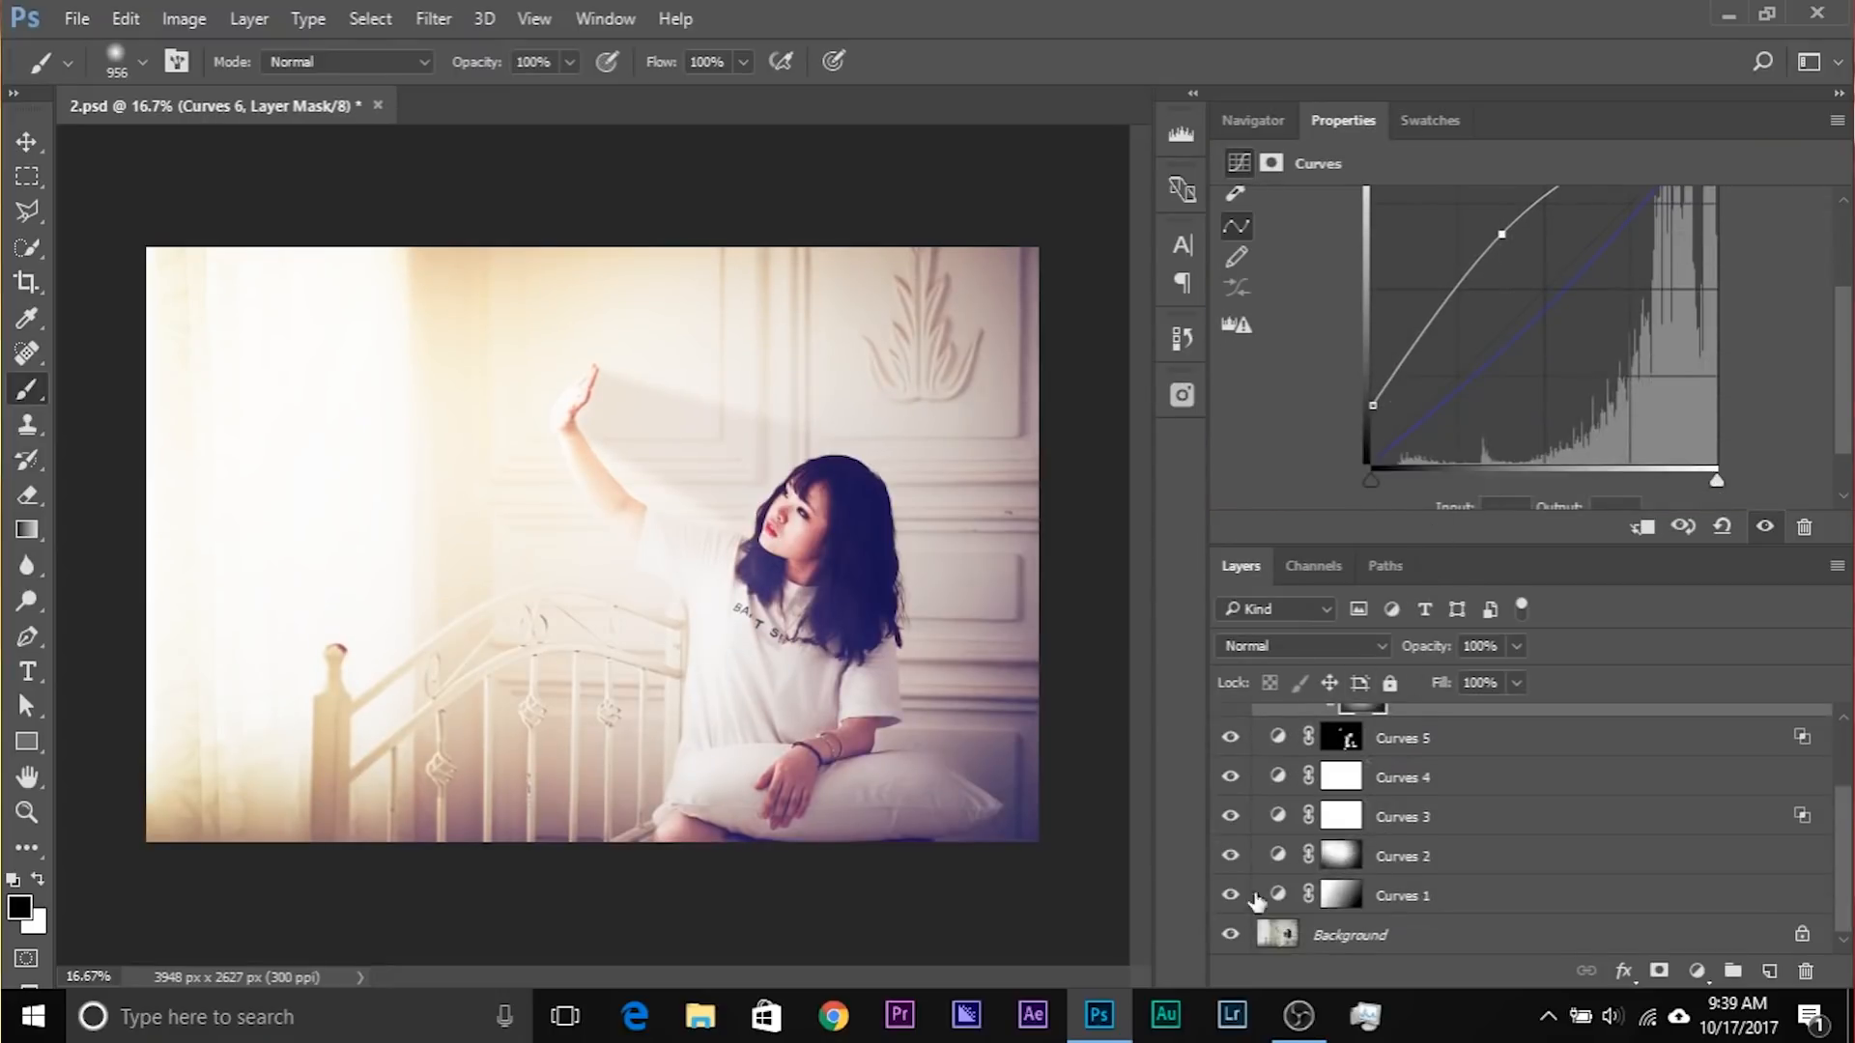
pyautogui.click(1230, 896)
pyautogui.click(1230, 895)
pyautogui.click(1277, 901)
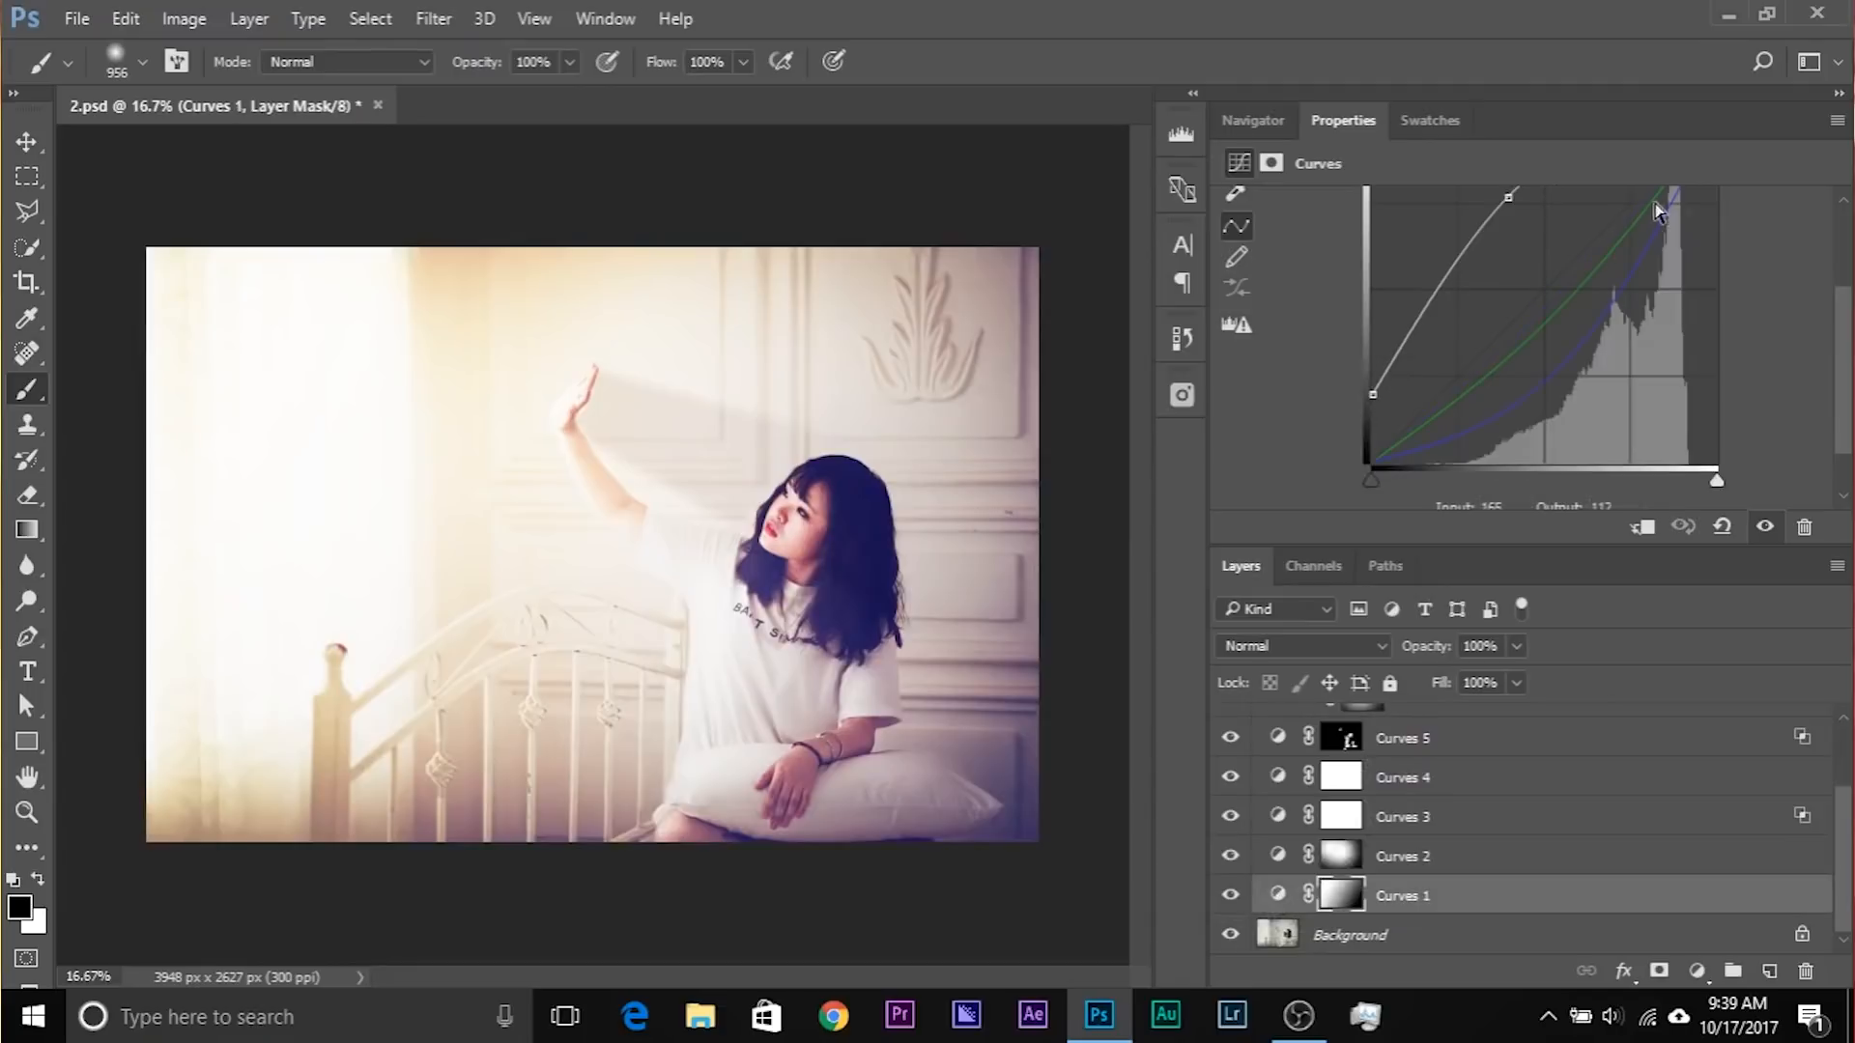
pyautogui.moveTo(1515, 292); pyautogui.dragTo(1525, 302)
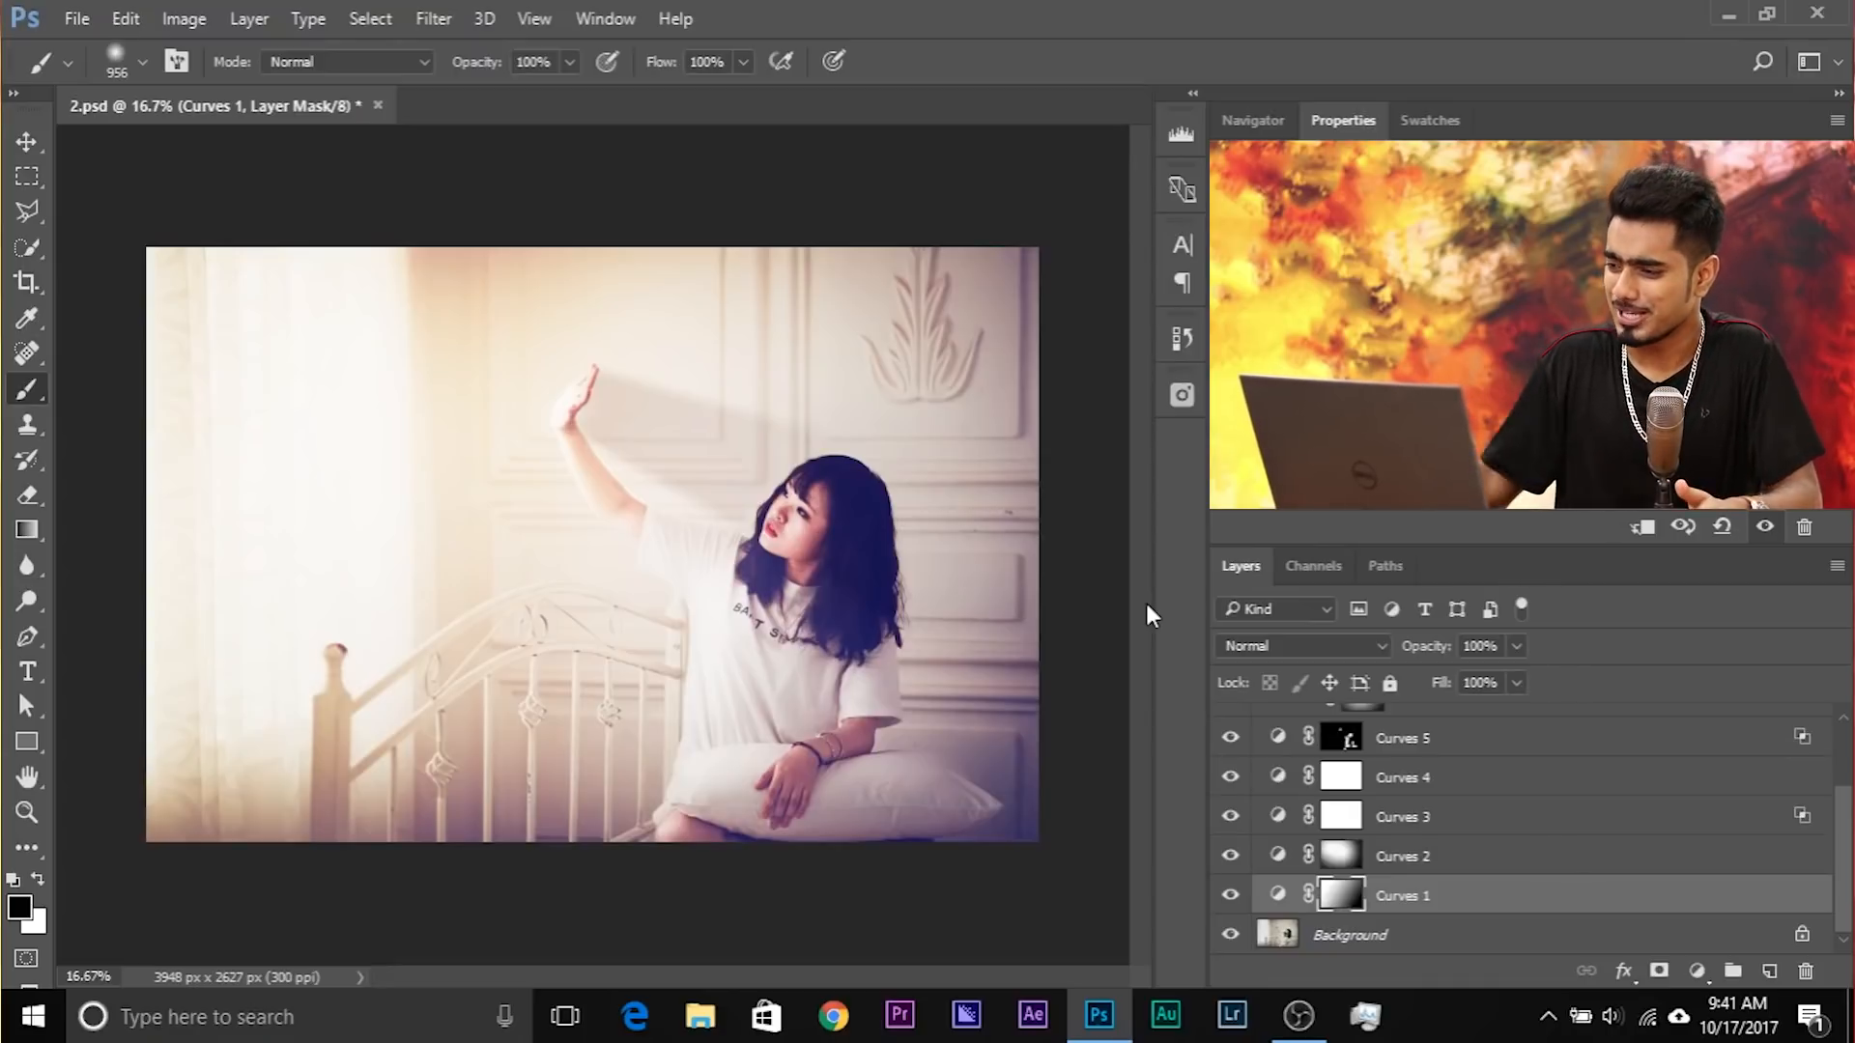
# Step: Show the Color Lookup 1 layer and set its 3DLUT file to FoggyNight.3DL
pyautogui.scroll(3, 1352, 792)
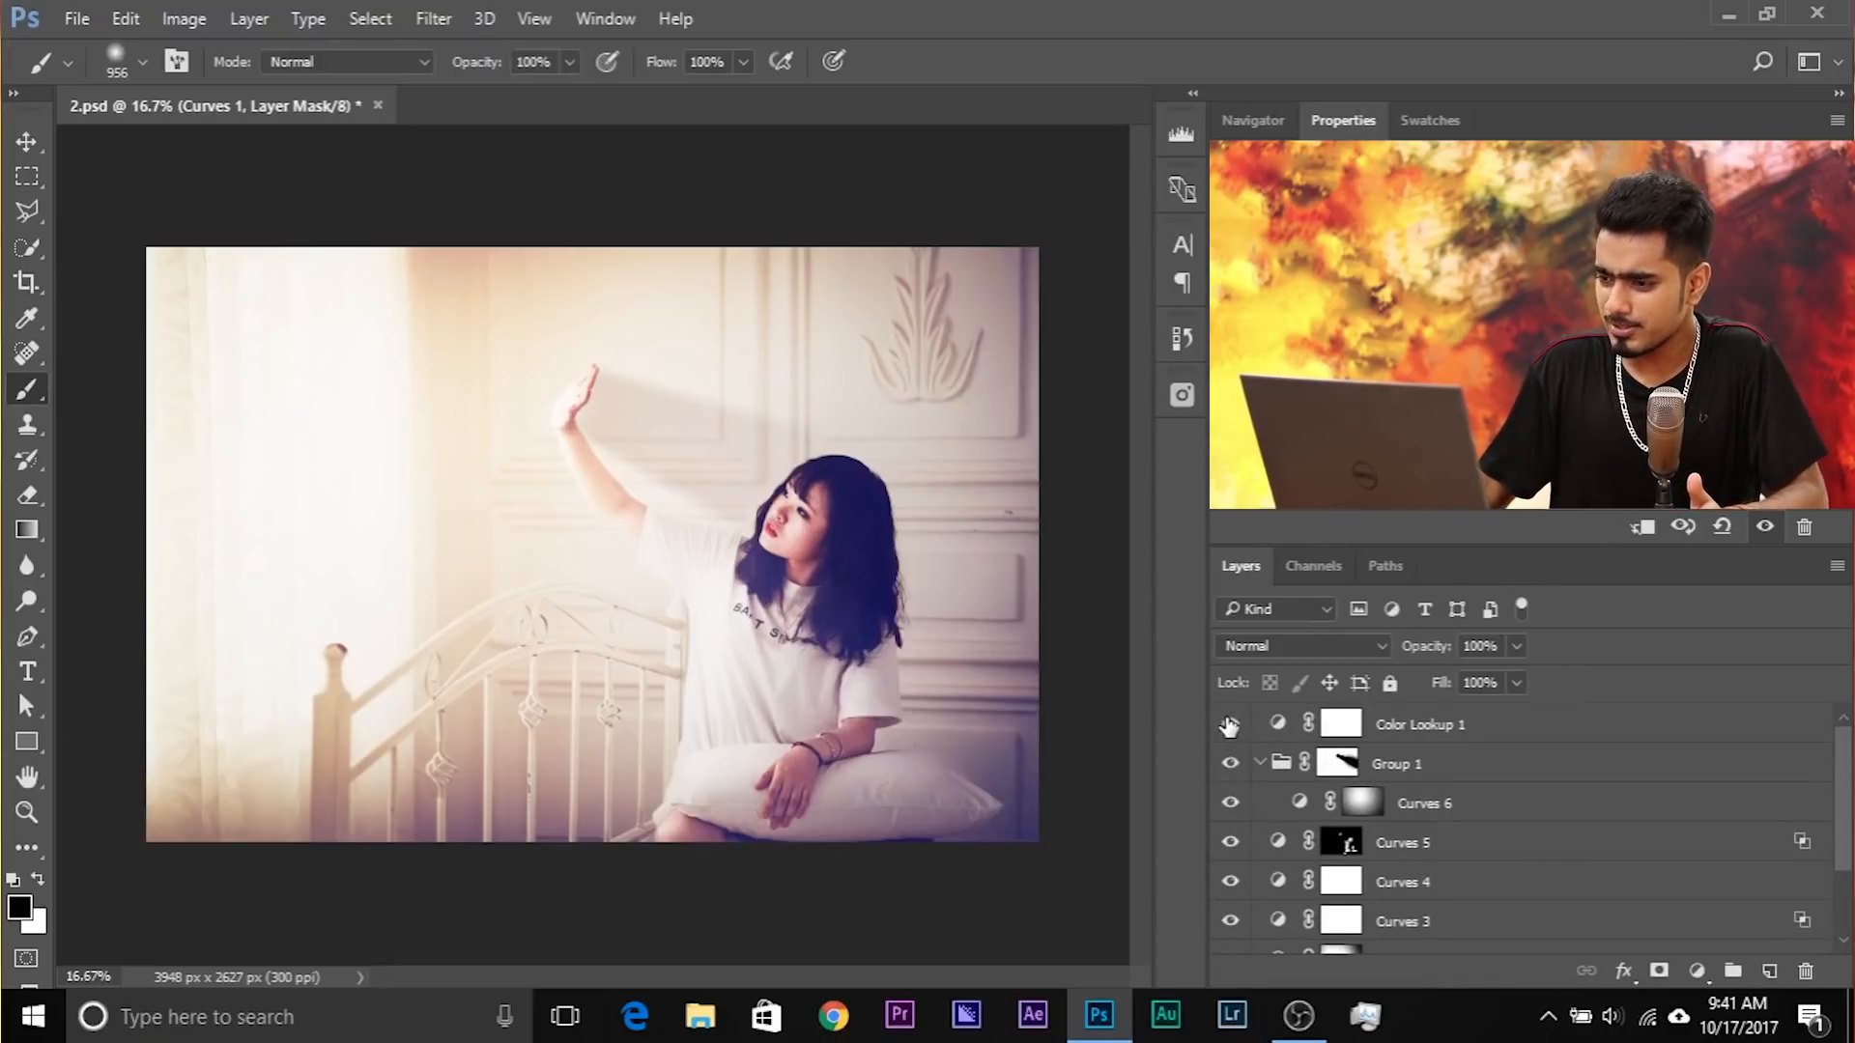
pyautogui.click(1229, 724)
pyautogui.click(1278, 730)
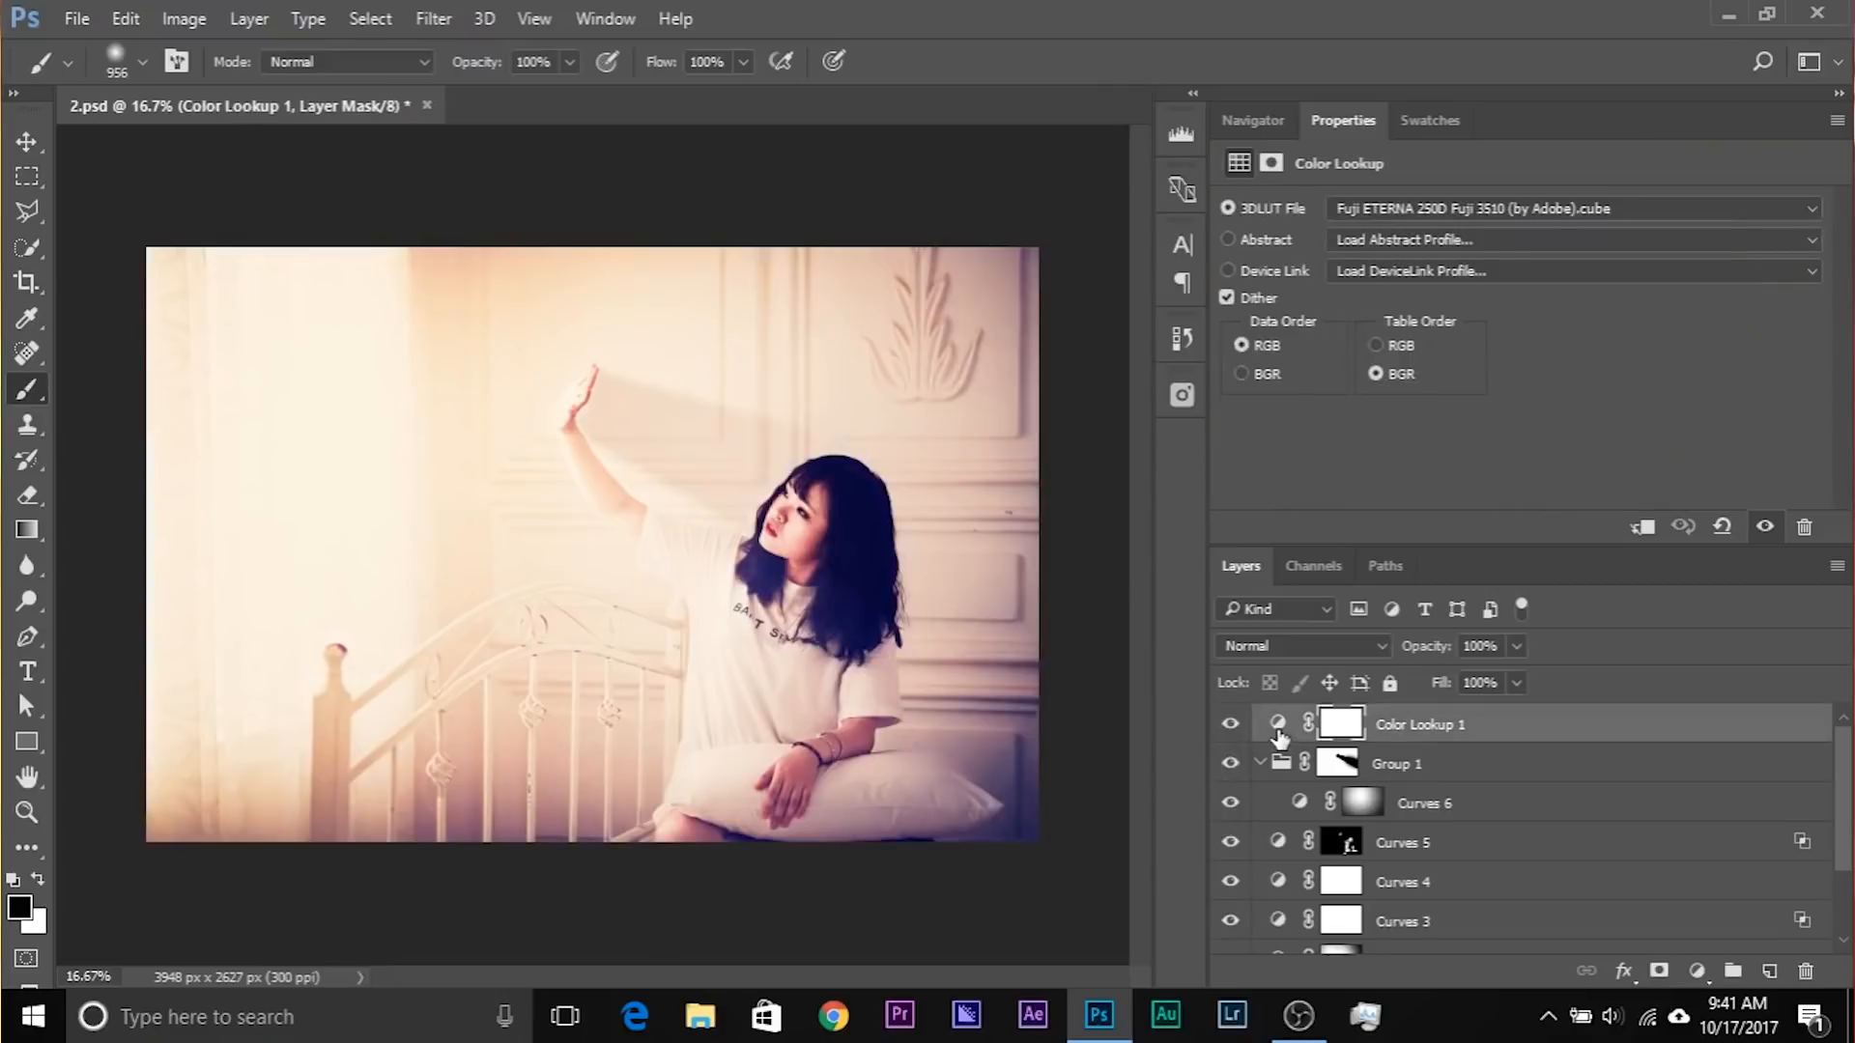
pyautogui.click(1475, 203)
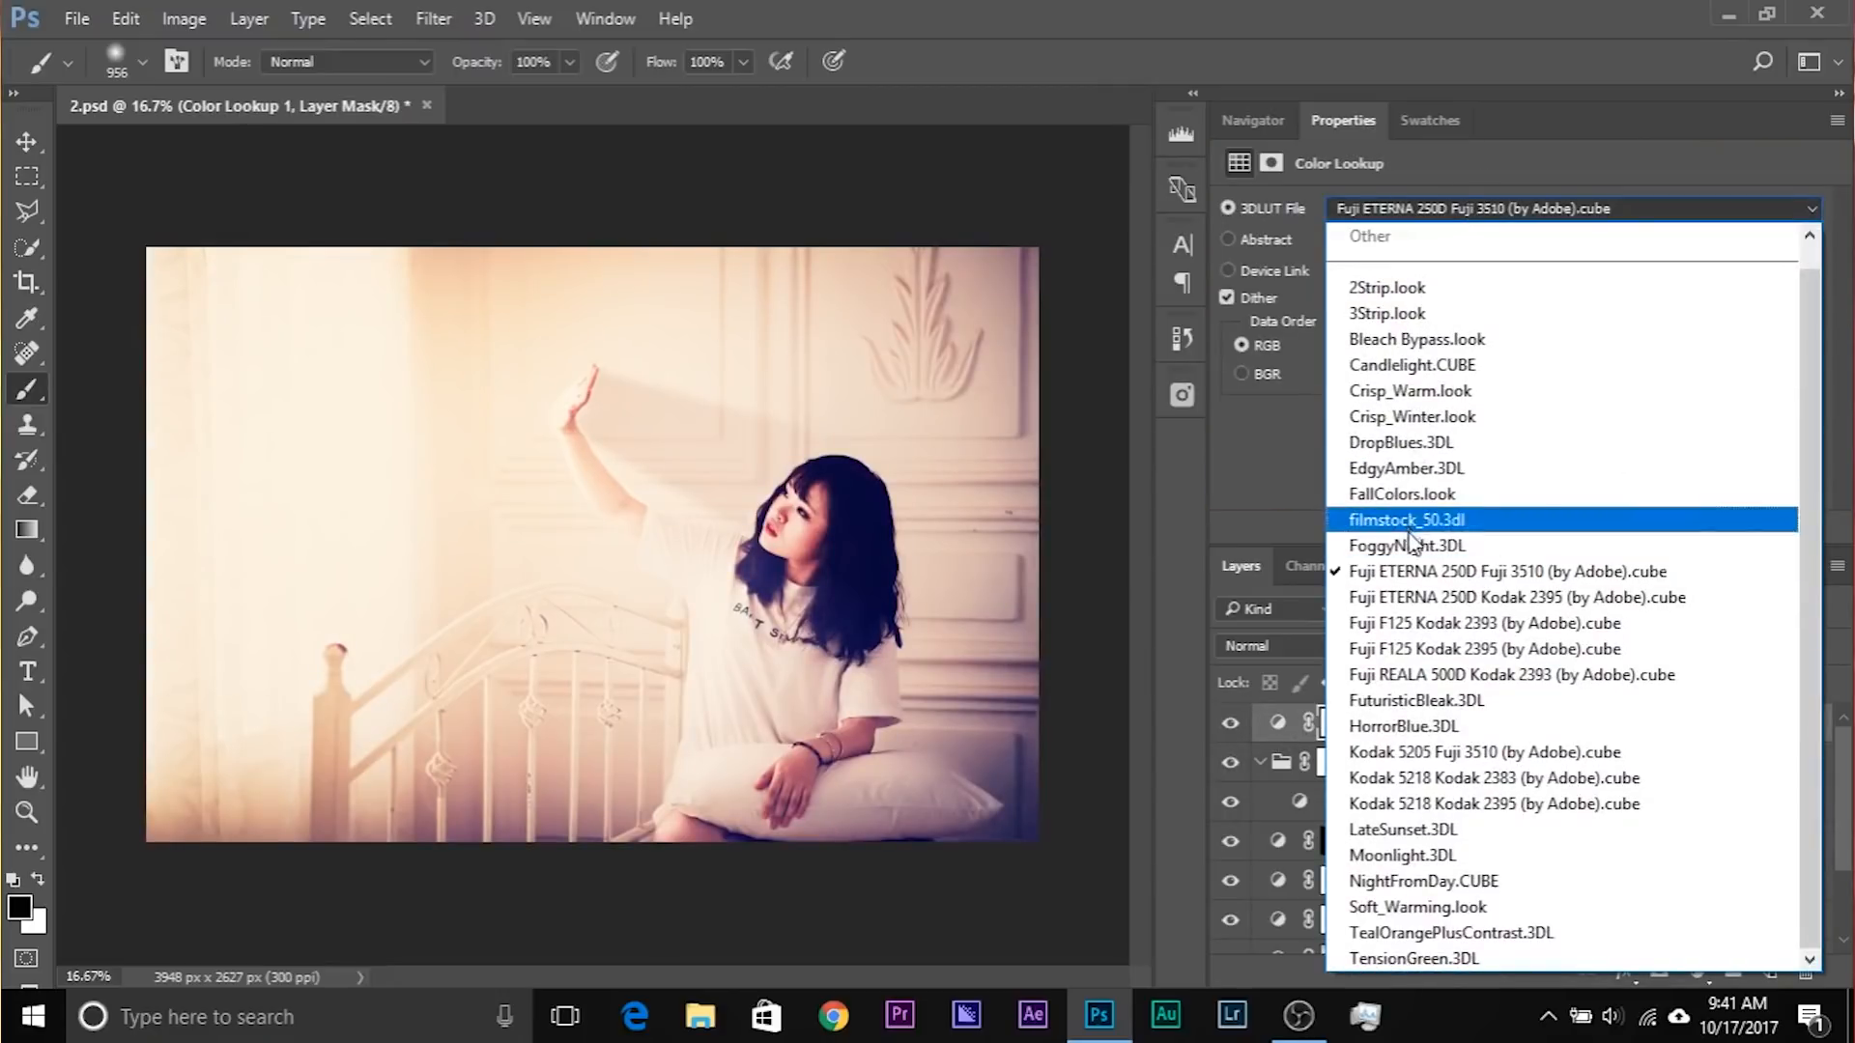
pyautogui.click(1437, 553)
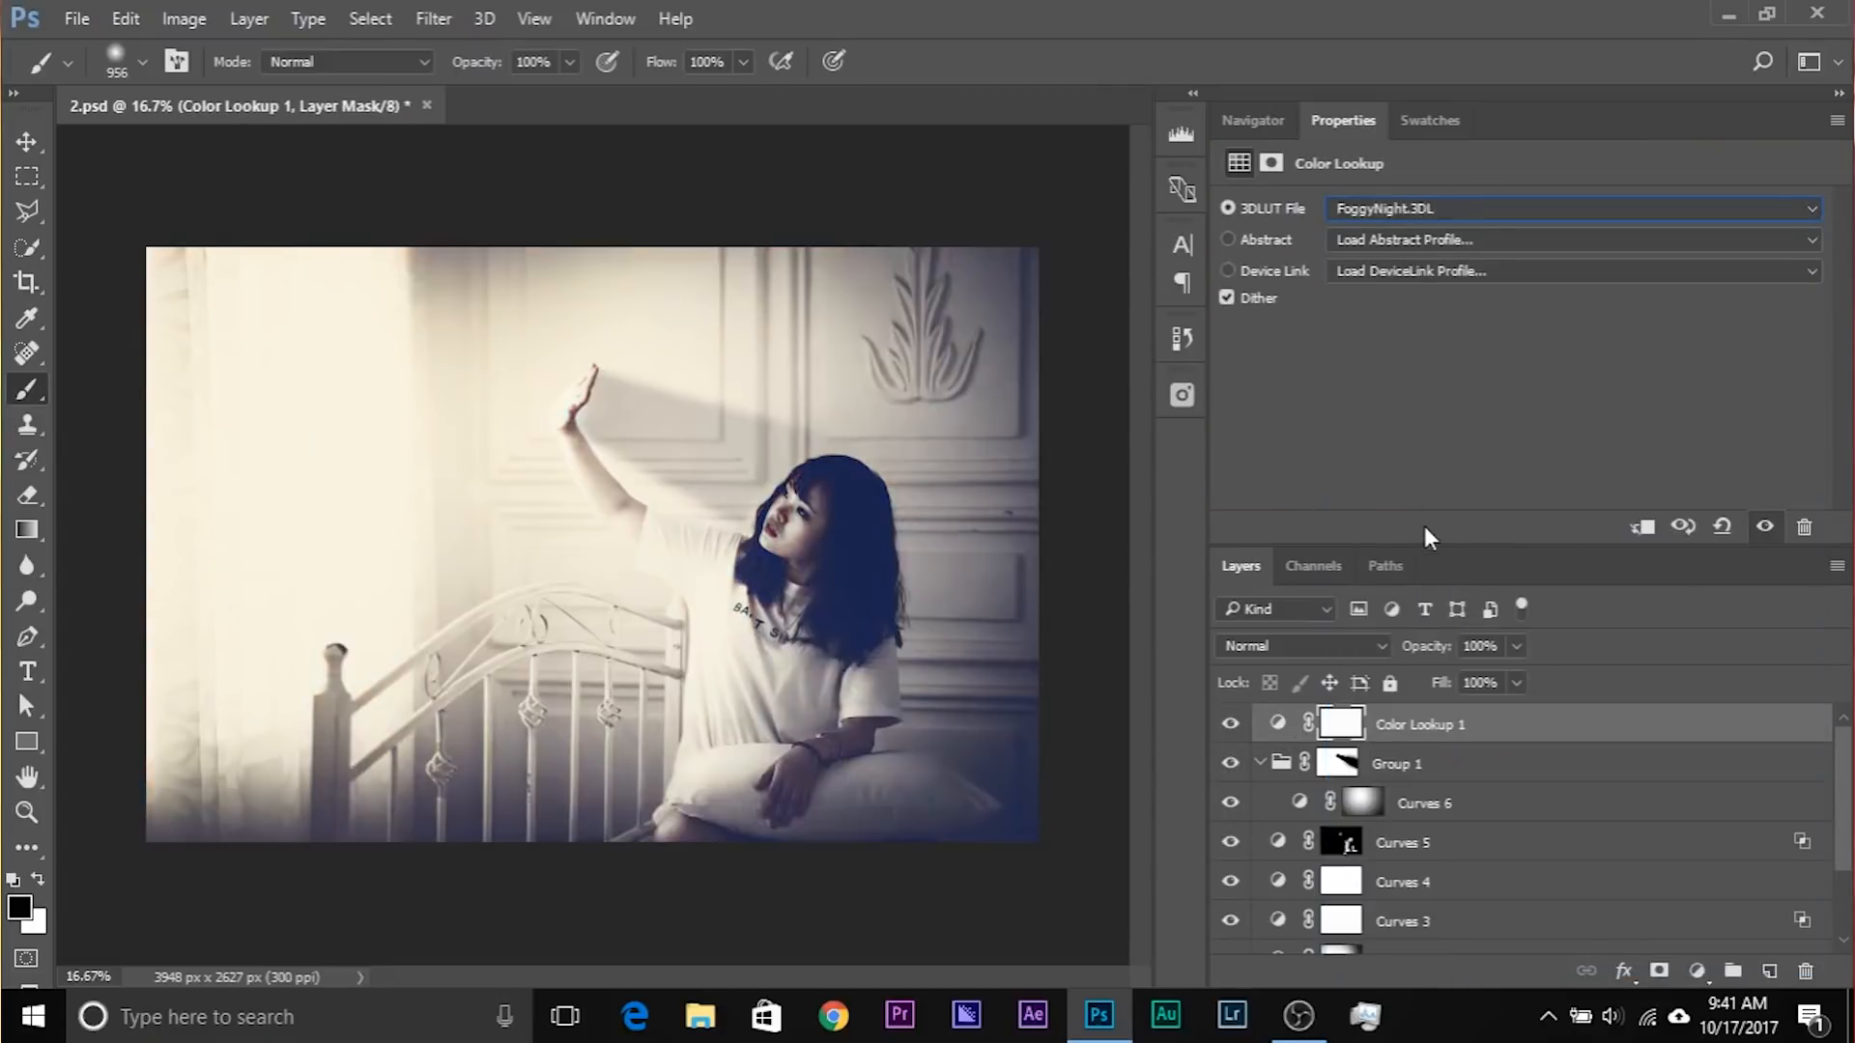
# Step: Lower the Color Lookup 1 layer's opacity to 41% and set its blend mode to Soft Light
pyautogui.moveTo(1515, 647); pyautogui.dragTo(1446, 686)
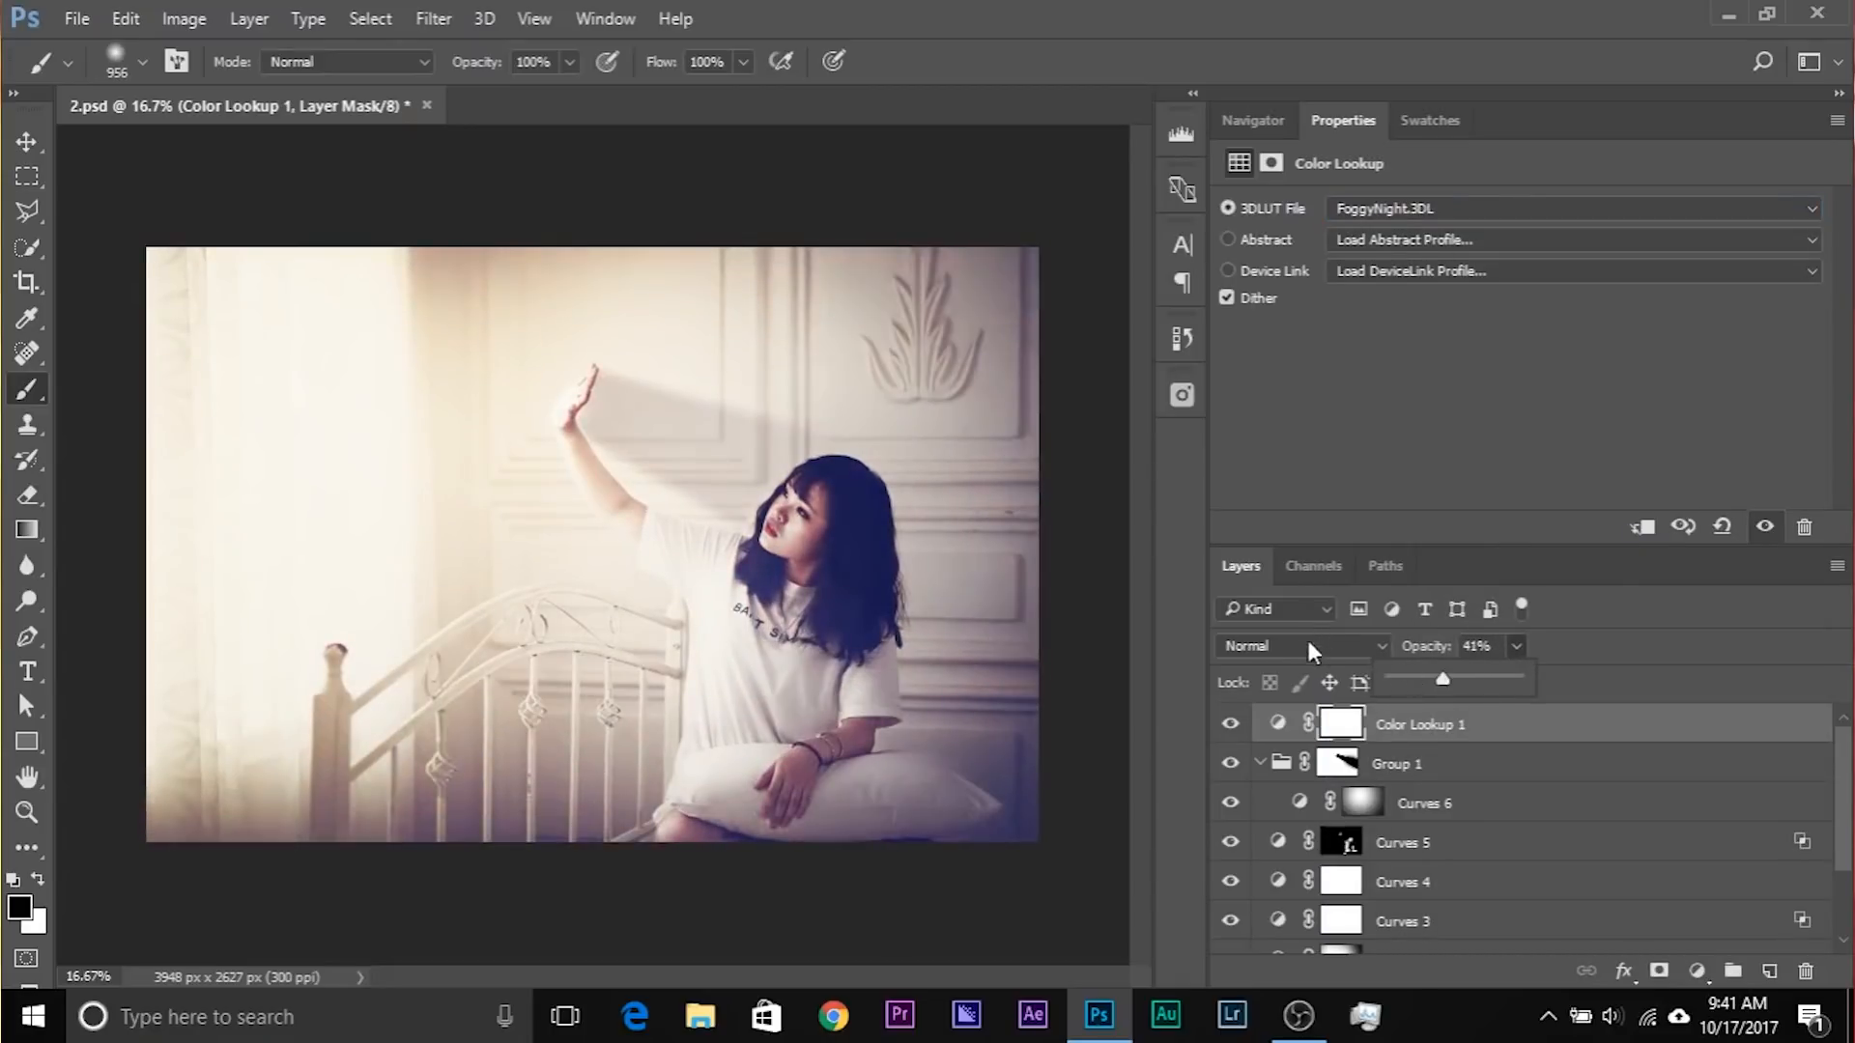
pyautogui.click(1314, 652)
pyautogui.click(1280, 399)
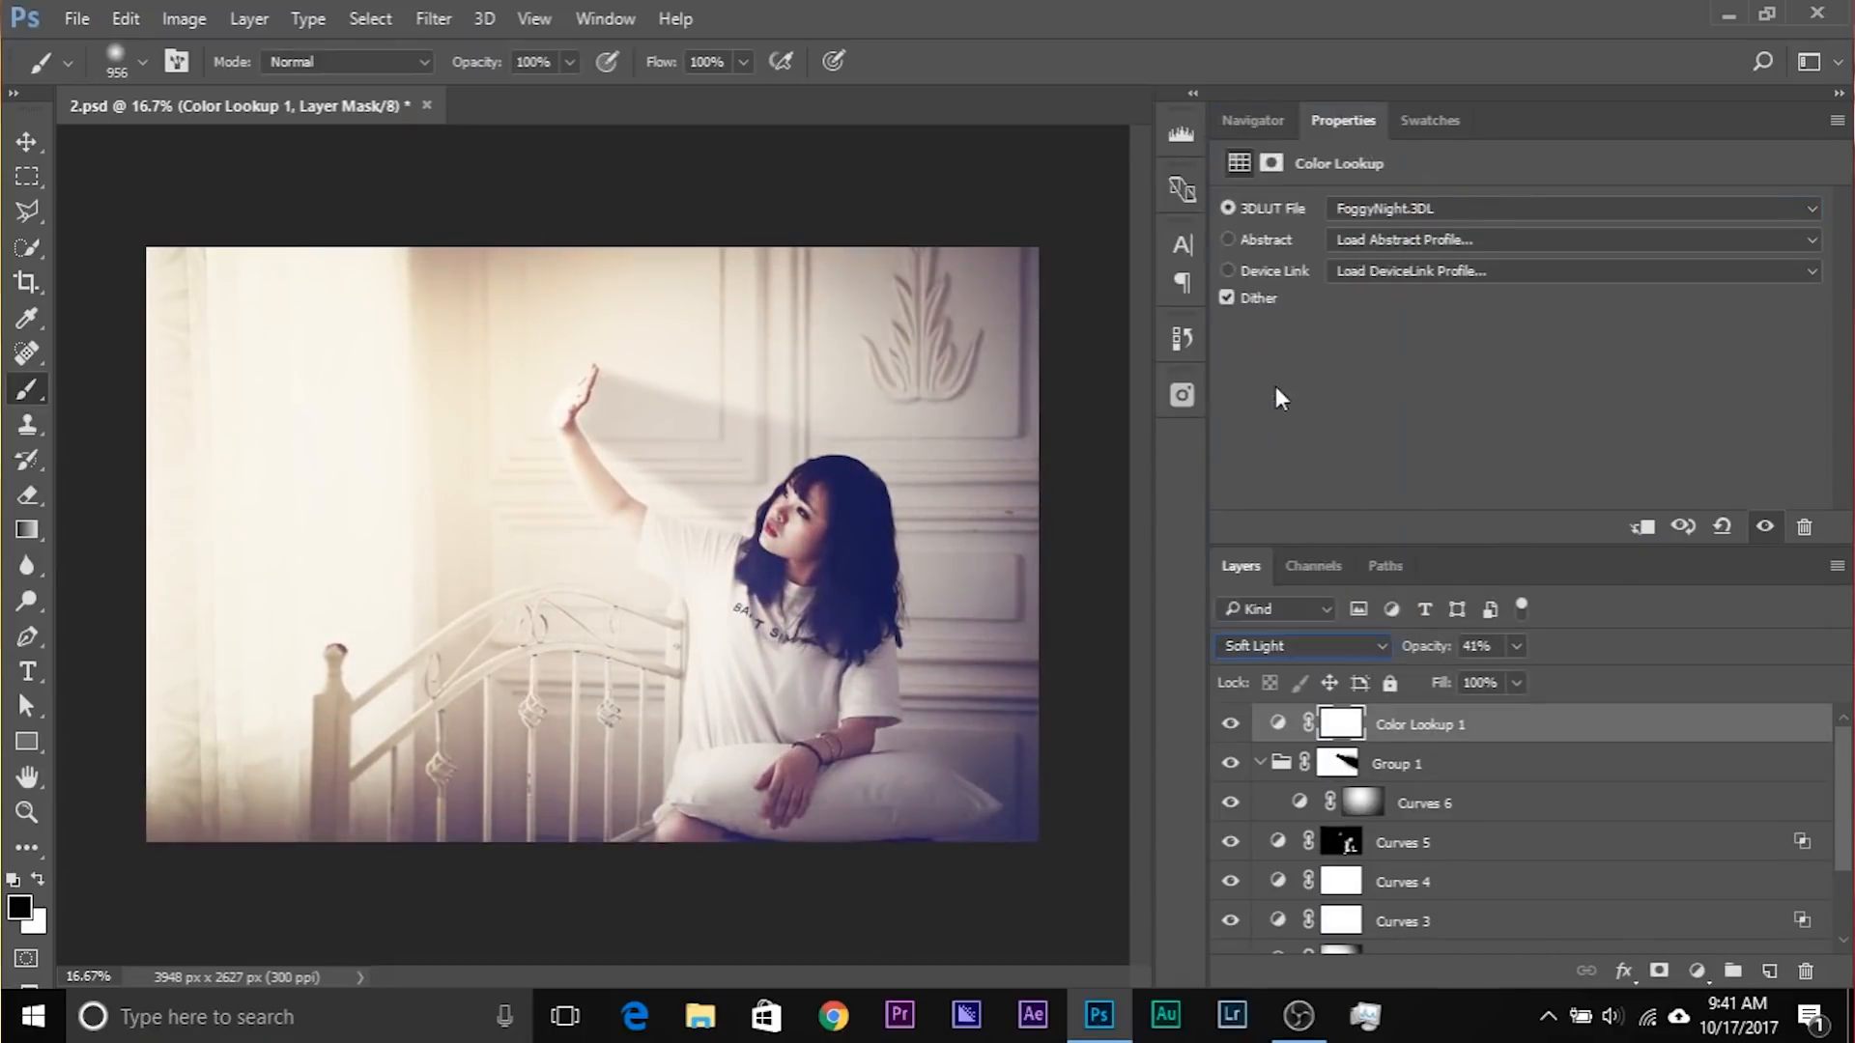
# Step: Switch the Color Lookup 1 layer's 3DLUT file to LateSunset.3DL and set its opacity to 66%
pyautogui.click(1381, 209)
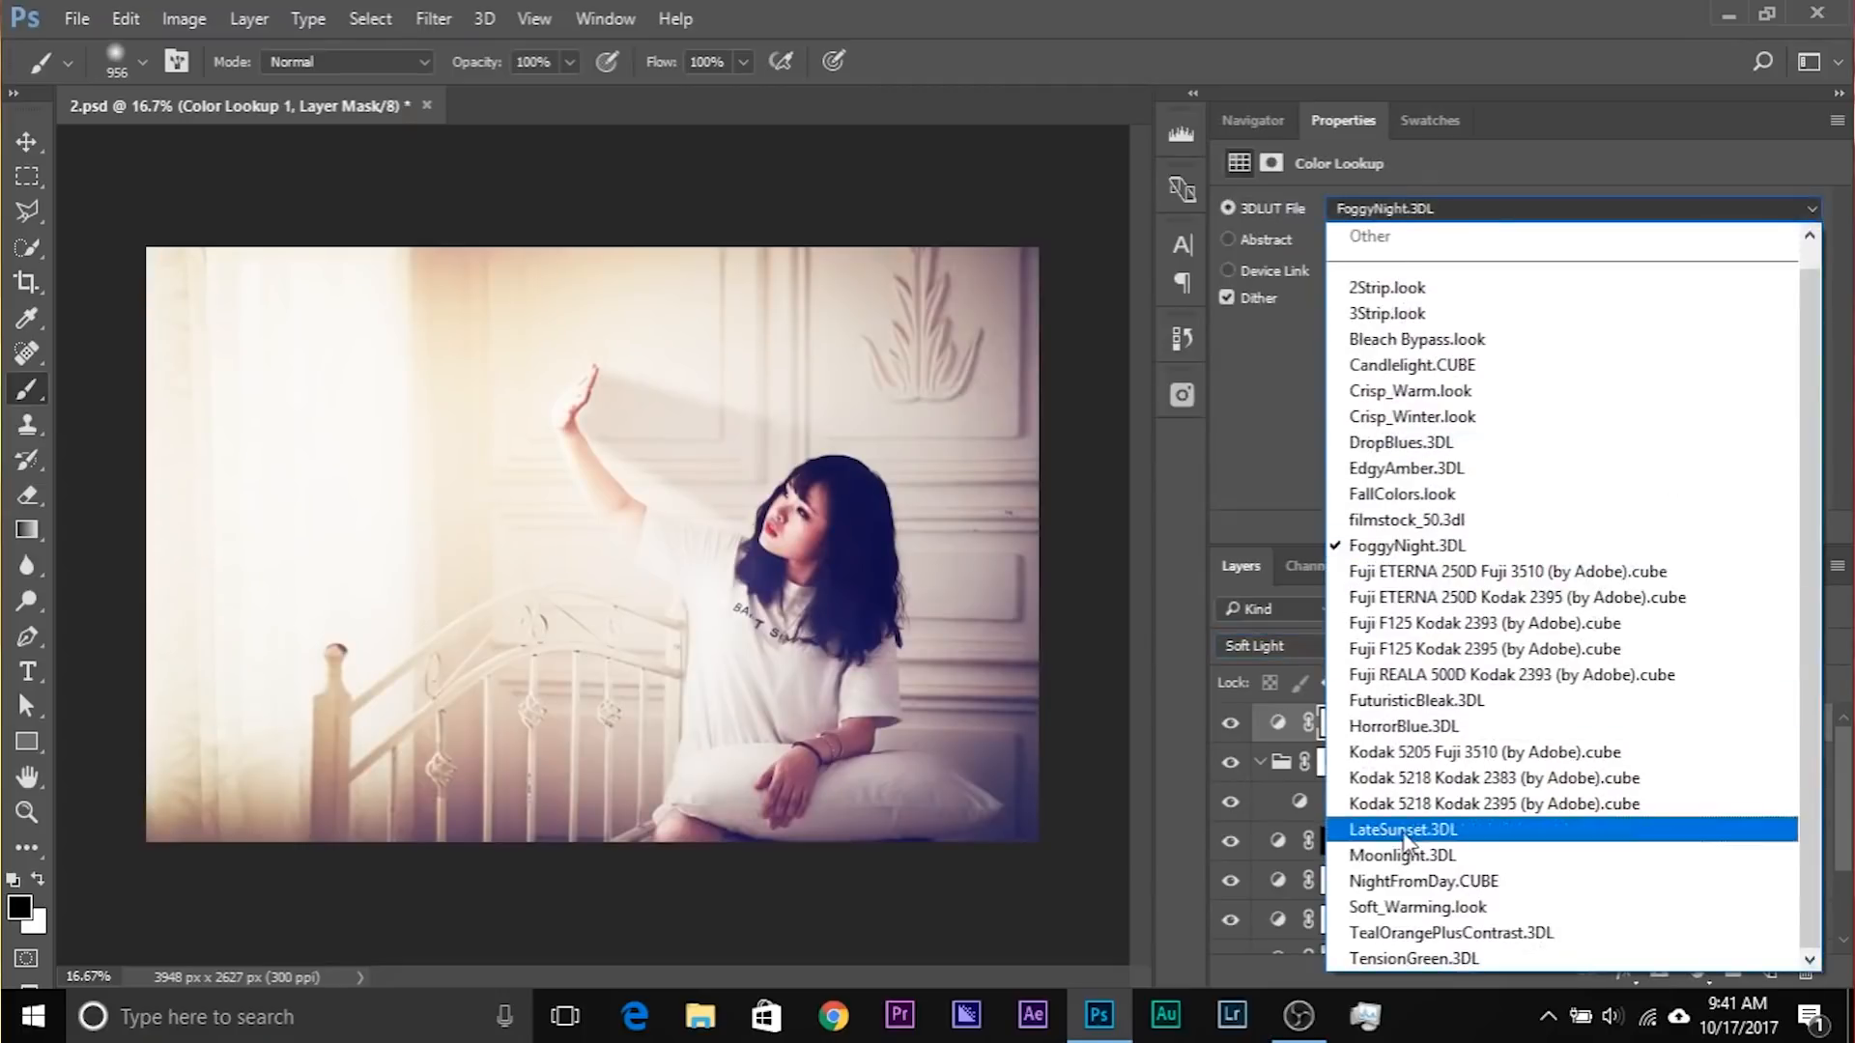
pyautogui.click(1403, 831)
pyautogui.click(1519, 646)
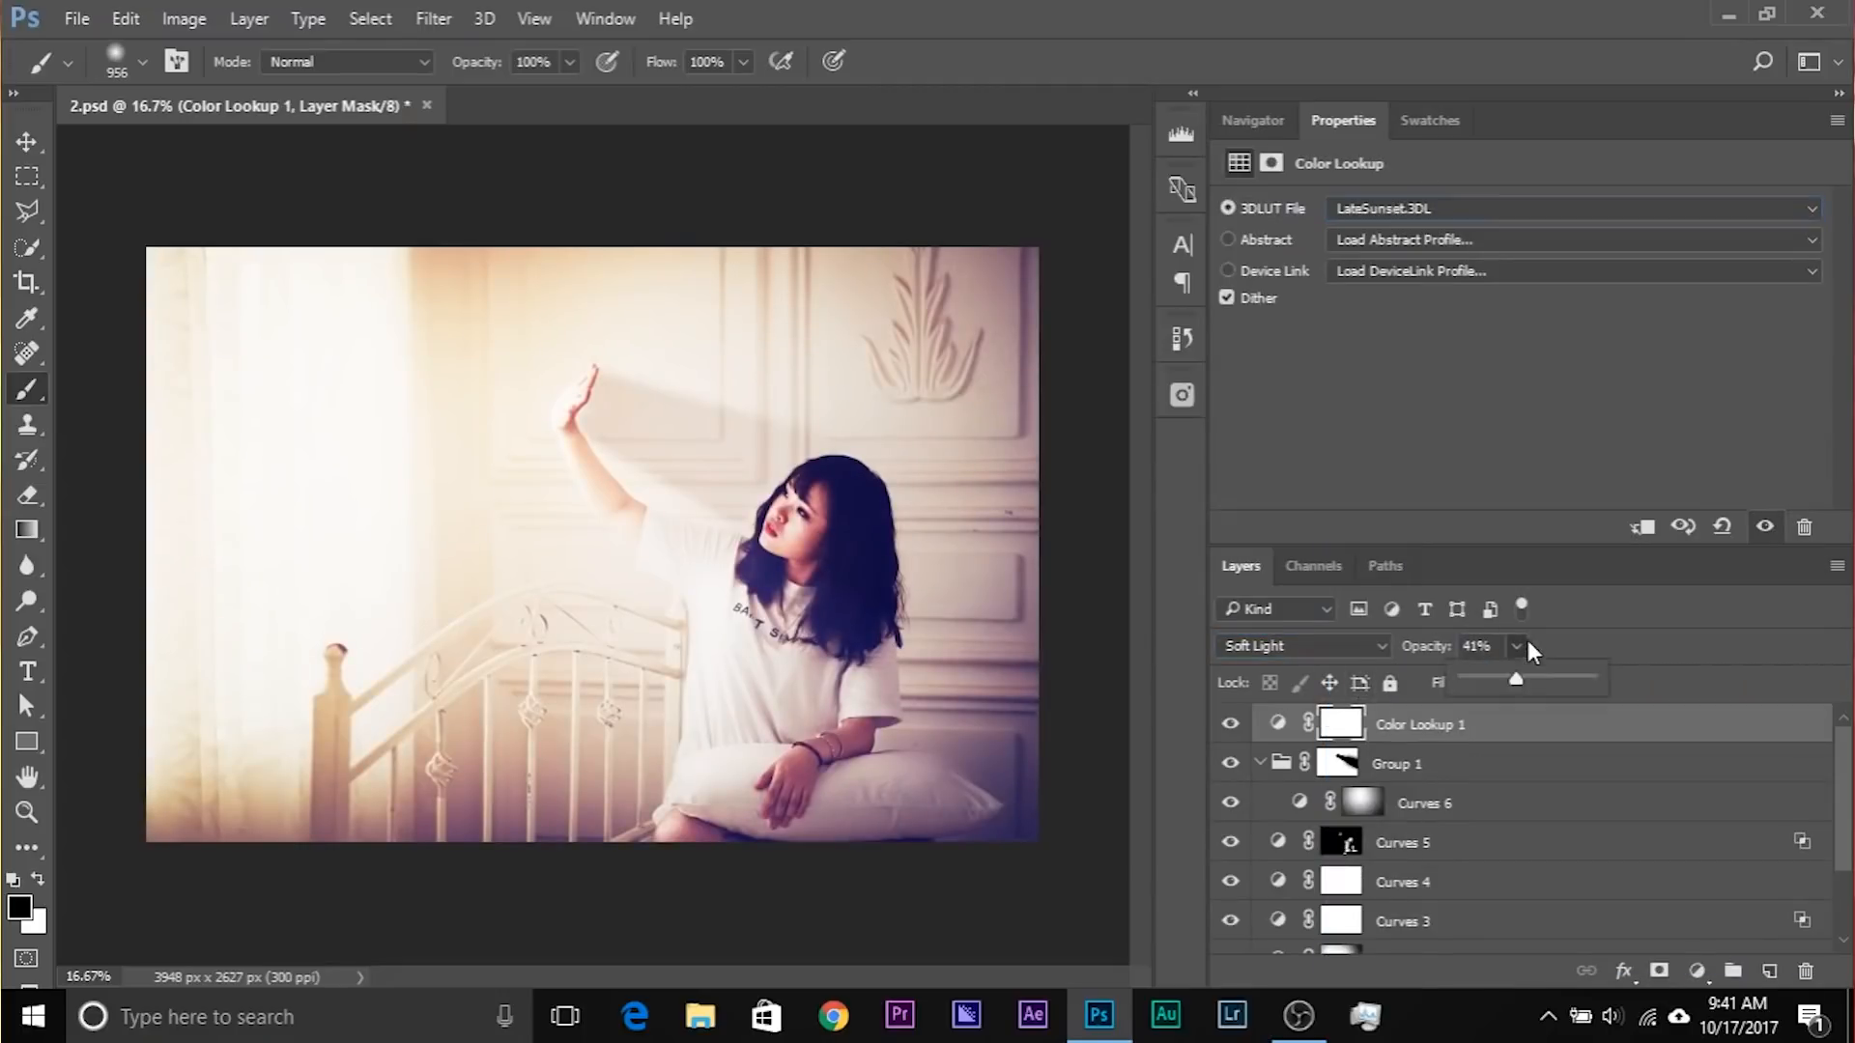
pyautogui.moveTo(1519, 685); pyautogui.dragTo(1571, 684)
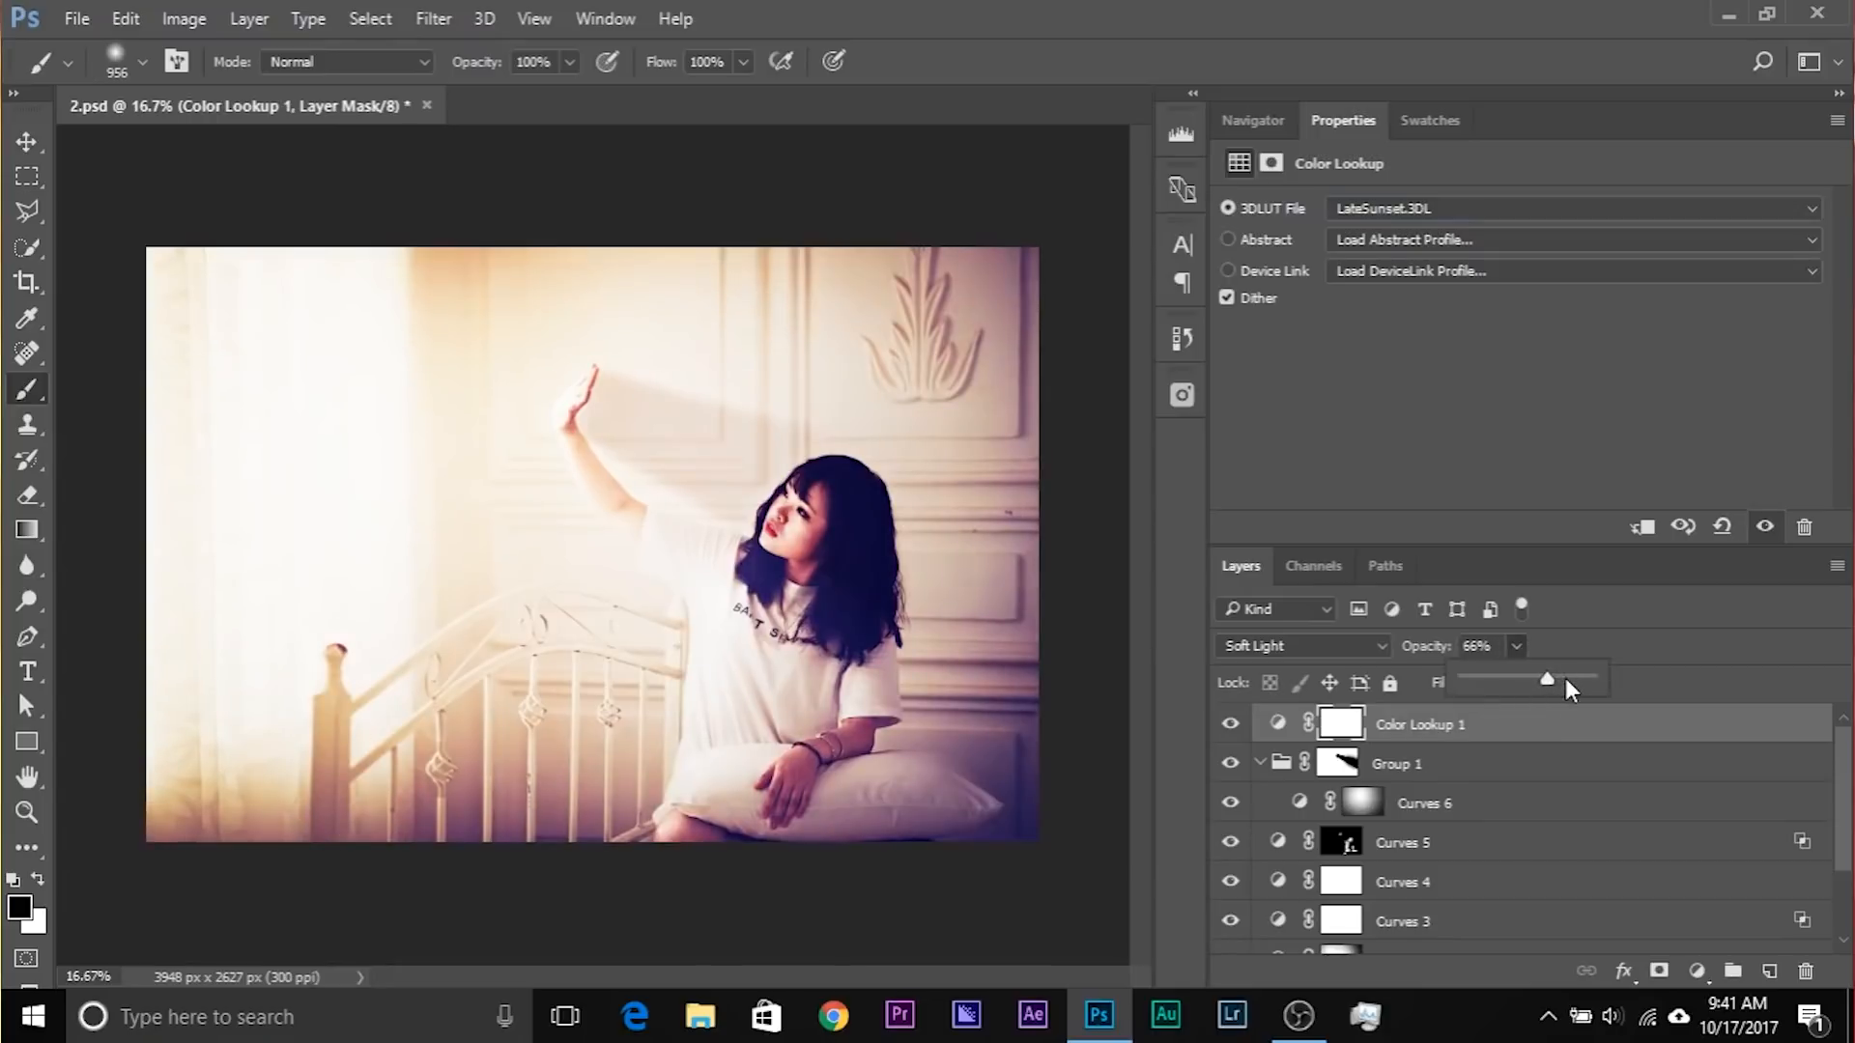